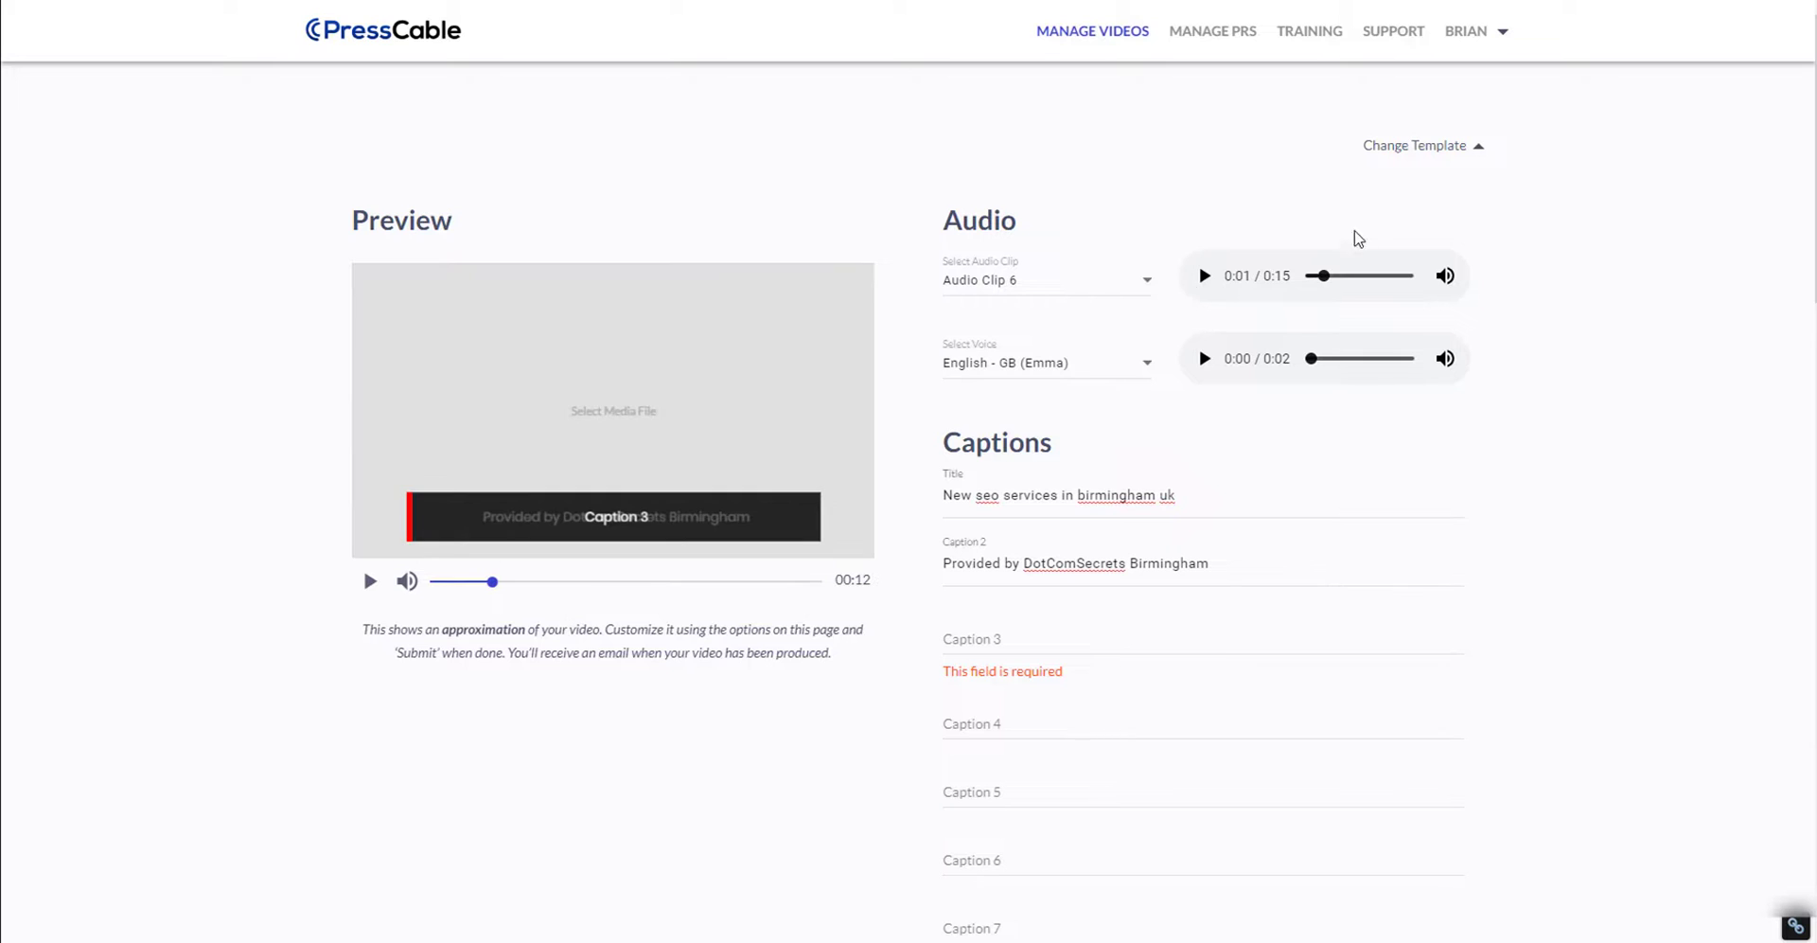
Review the form down to Distribution, then select the existing Title and Caption 2 text
scroll(872, 734, "down", 5)
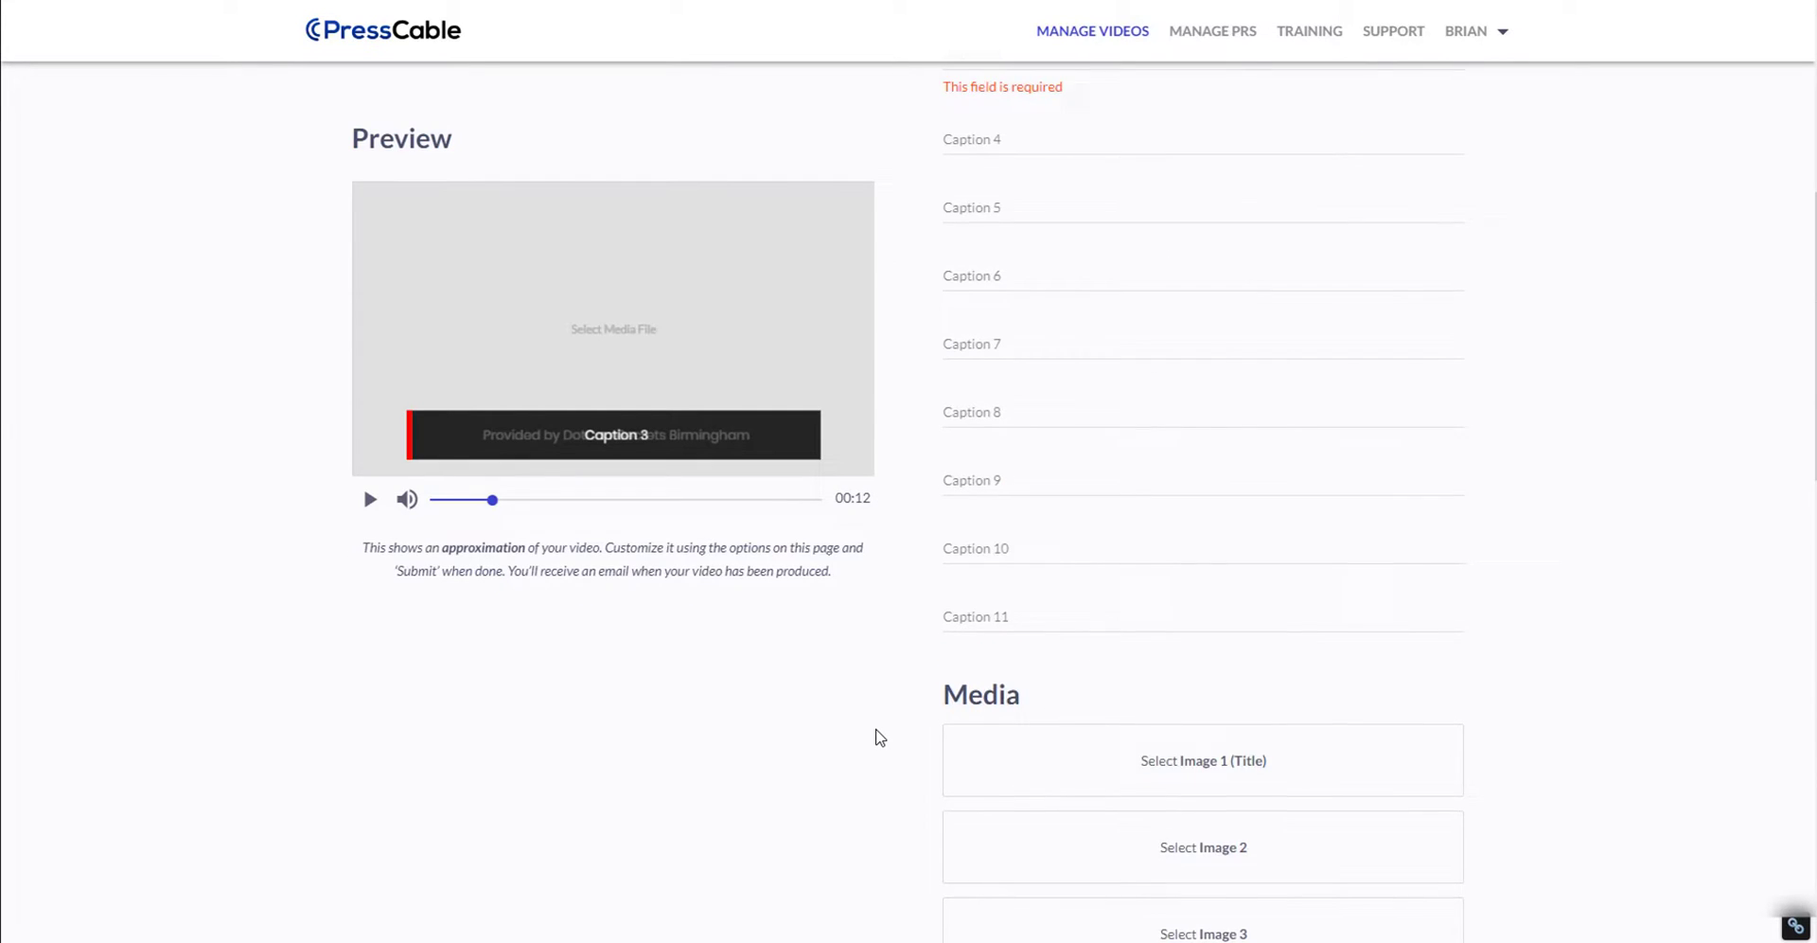
scroll(878, 737, "down", 5)
scroll(876, 734, "down", 8)
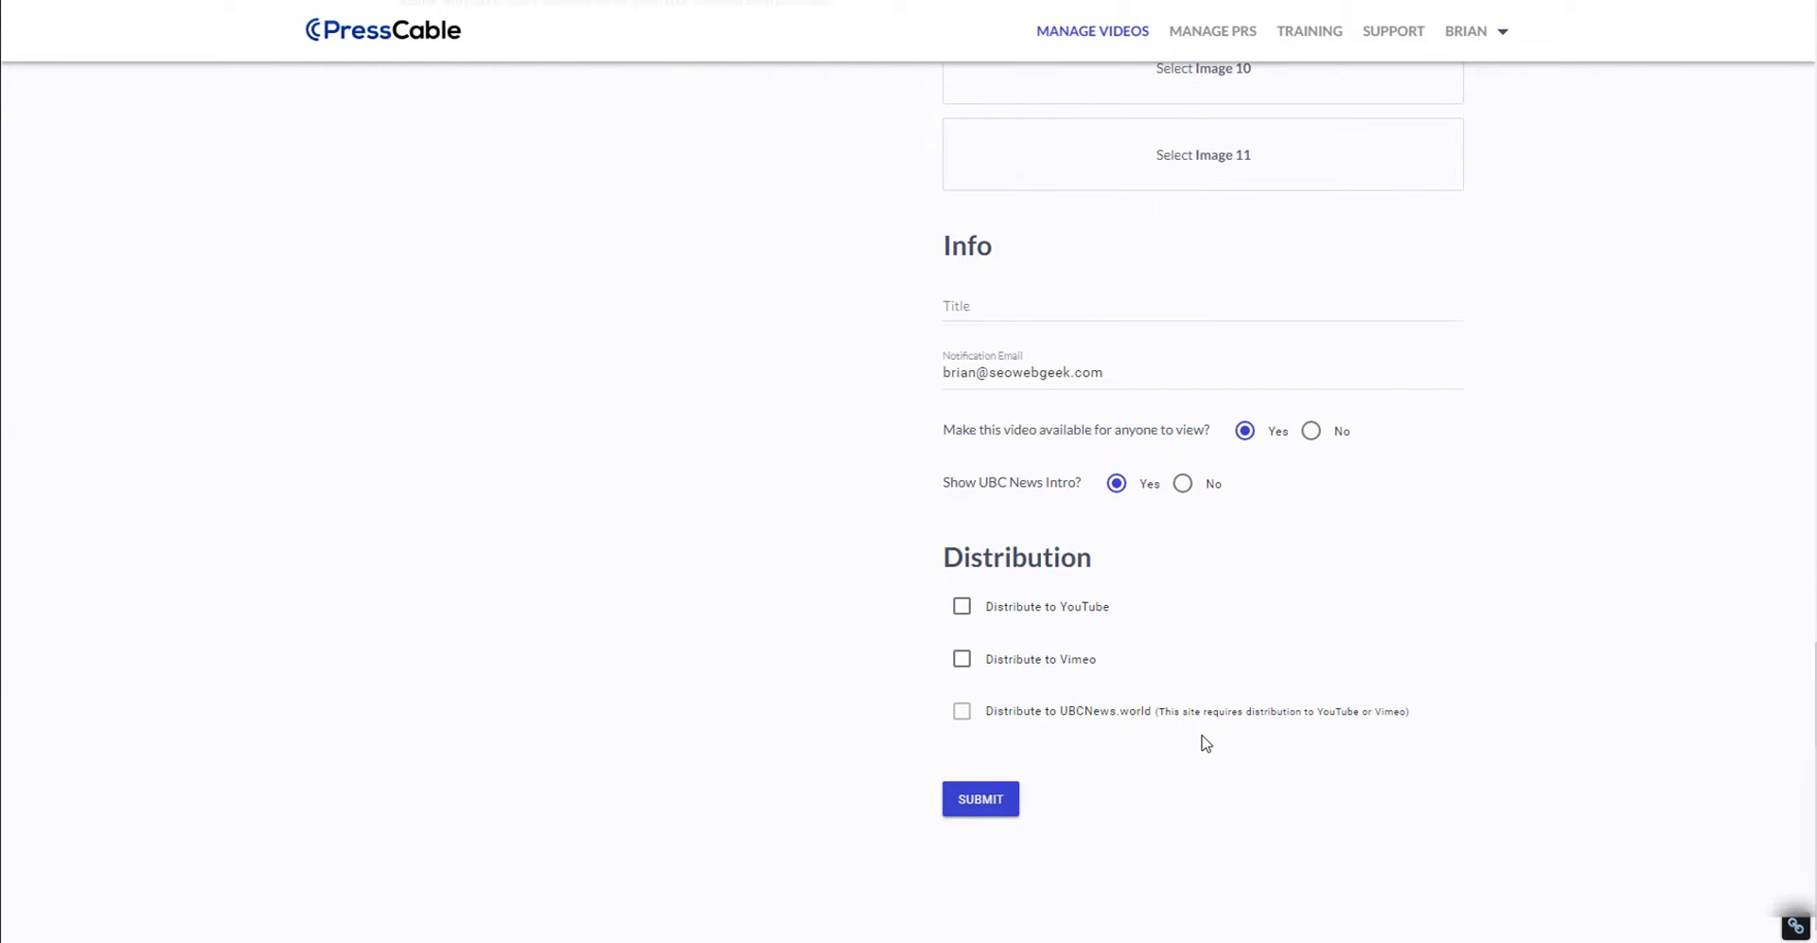
scroll(1205, 738, "up", 6)
scroll(1202, 742, "up", 5)
scroll(1203, 742, "up", 5)
scroll(1203, 742, "up", 3)
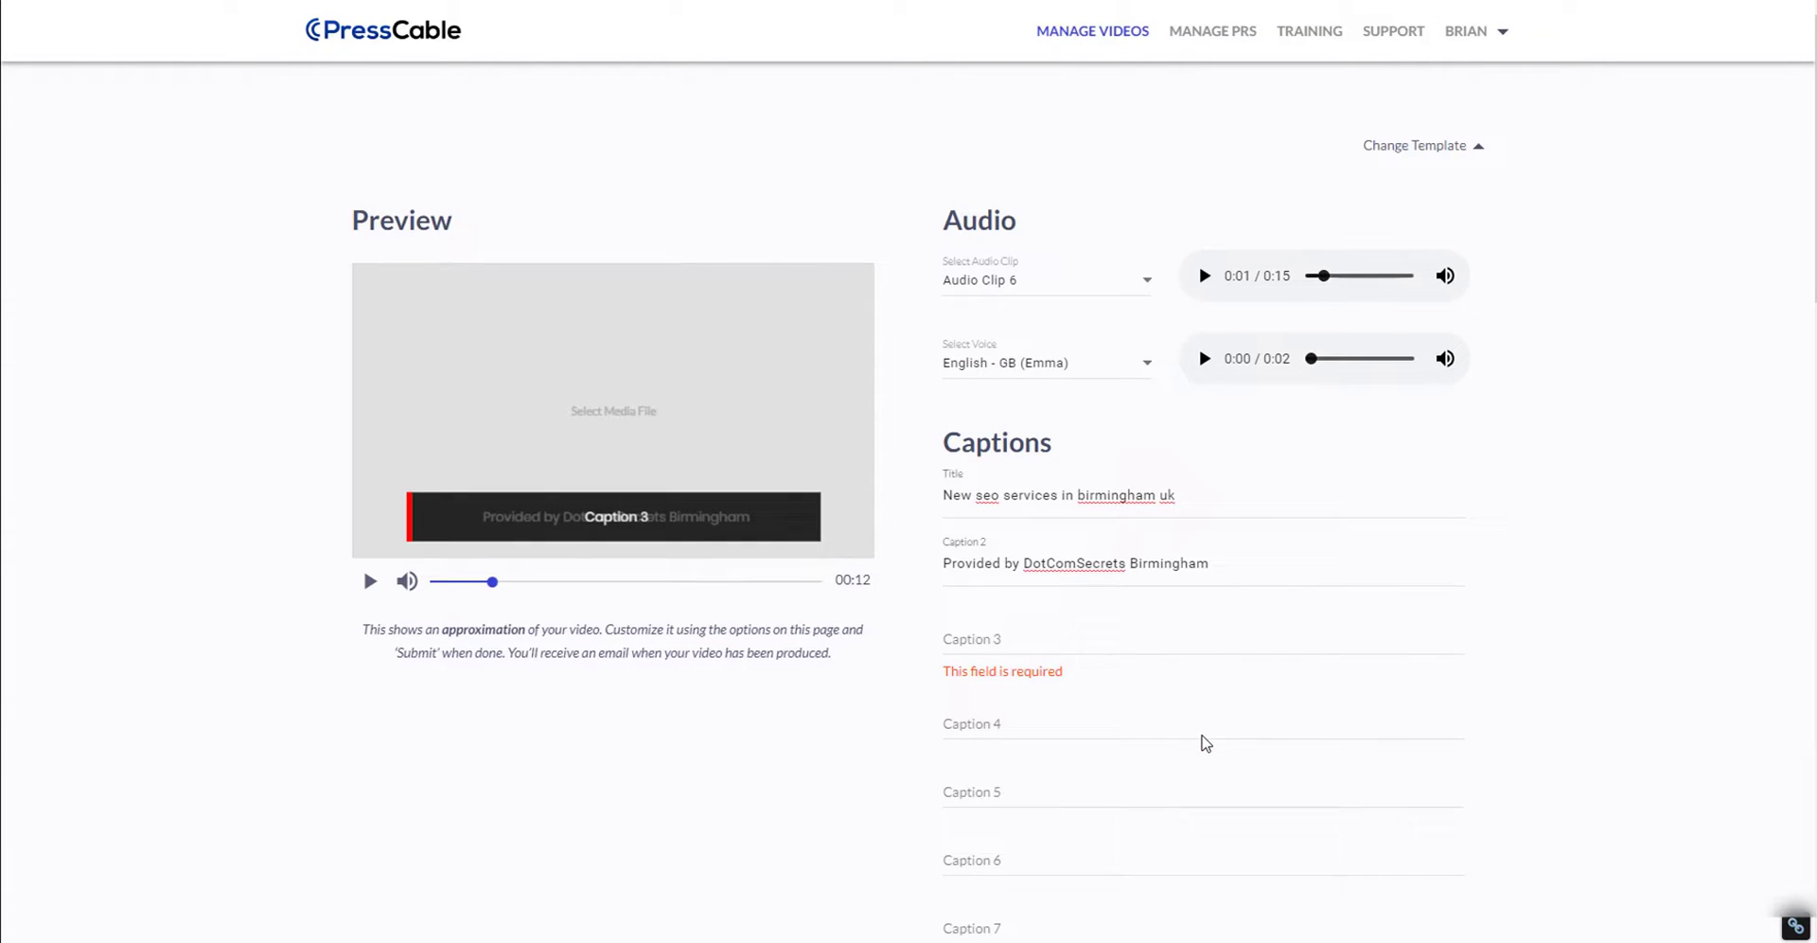
left_click_drag(1176, 494, 948, 491)
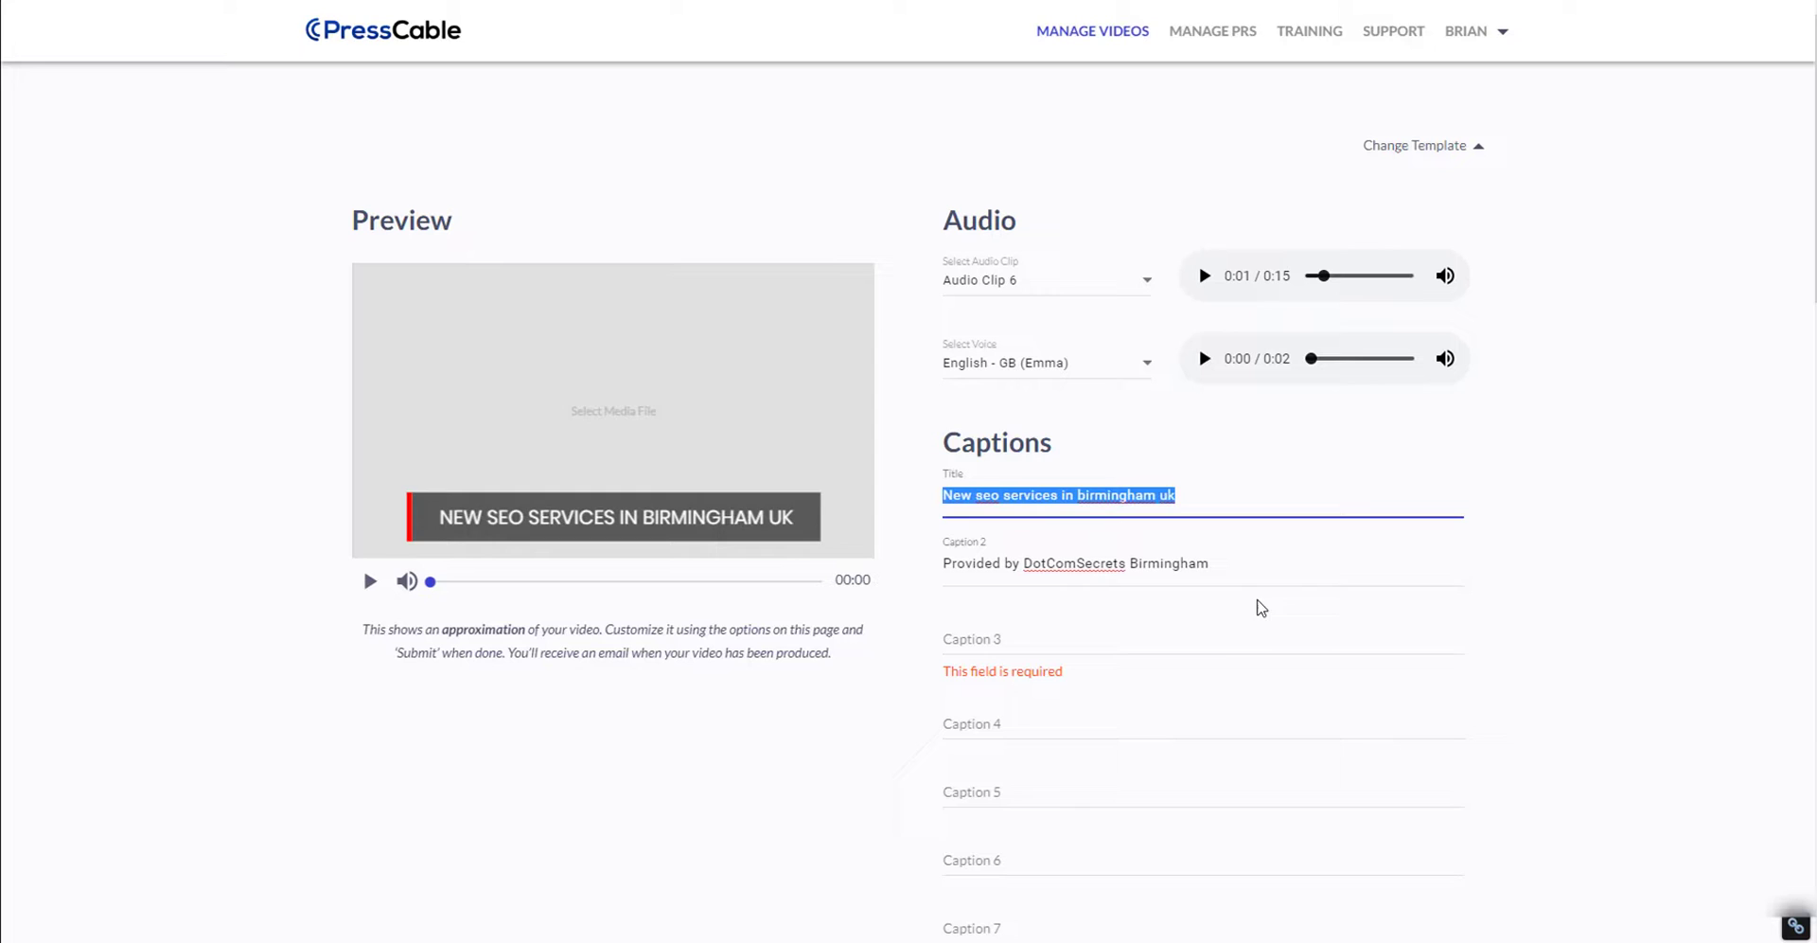
left_click_drag(1256, 565, 967, 562)
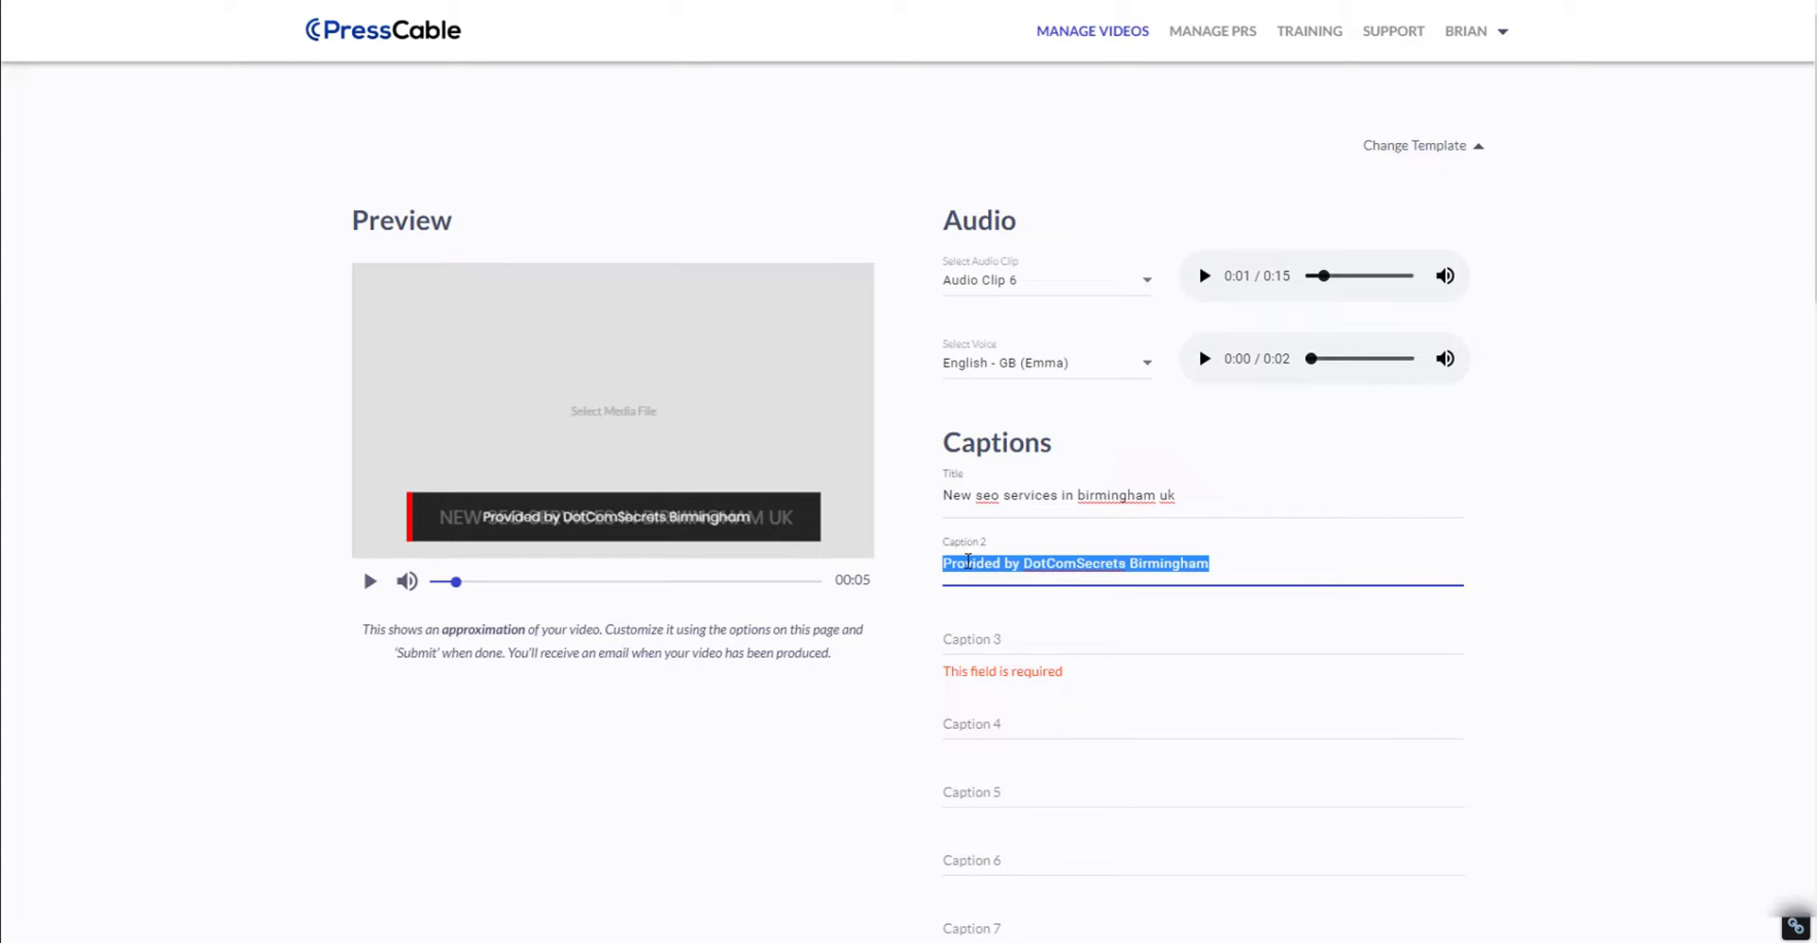
Confirm the template change despite data loss and pick the Image Intensive template
left_click(1477, 148)
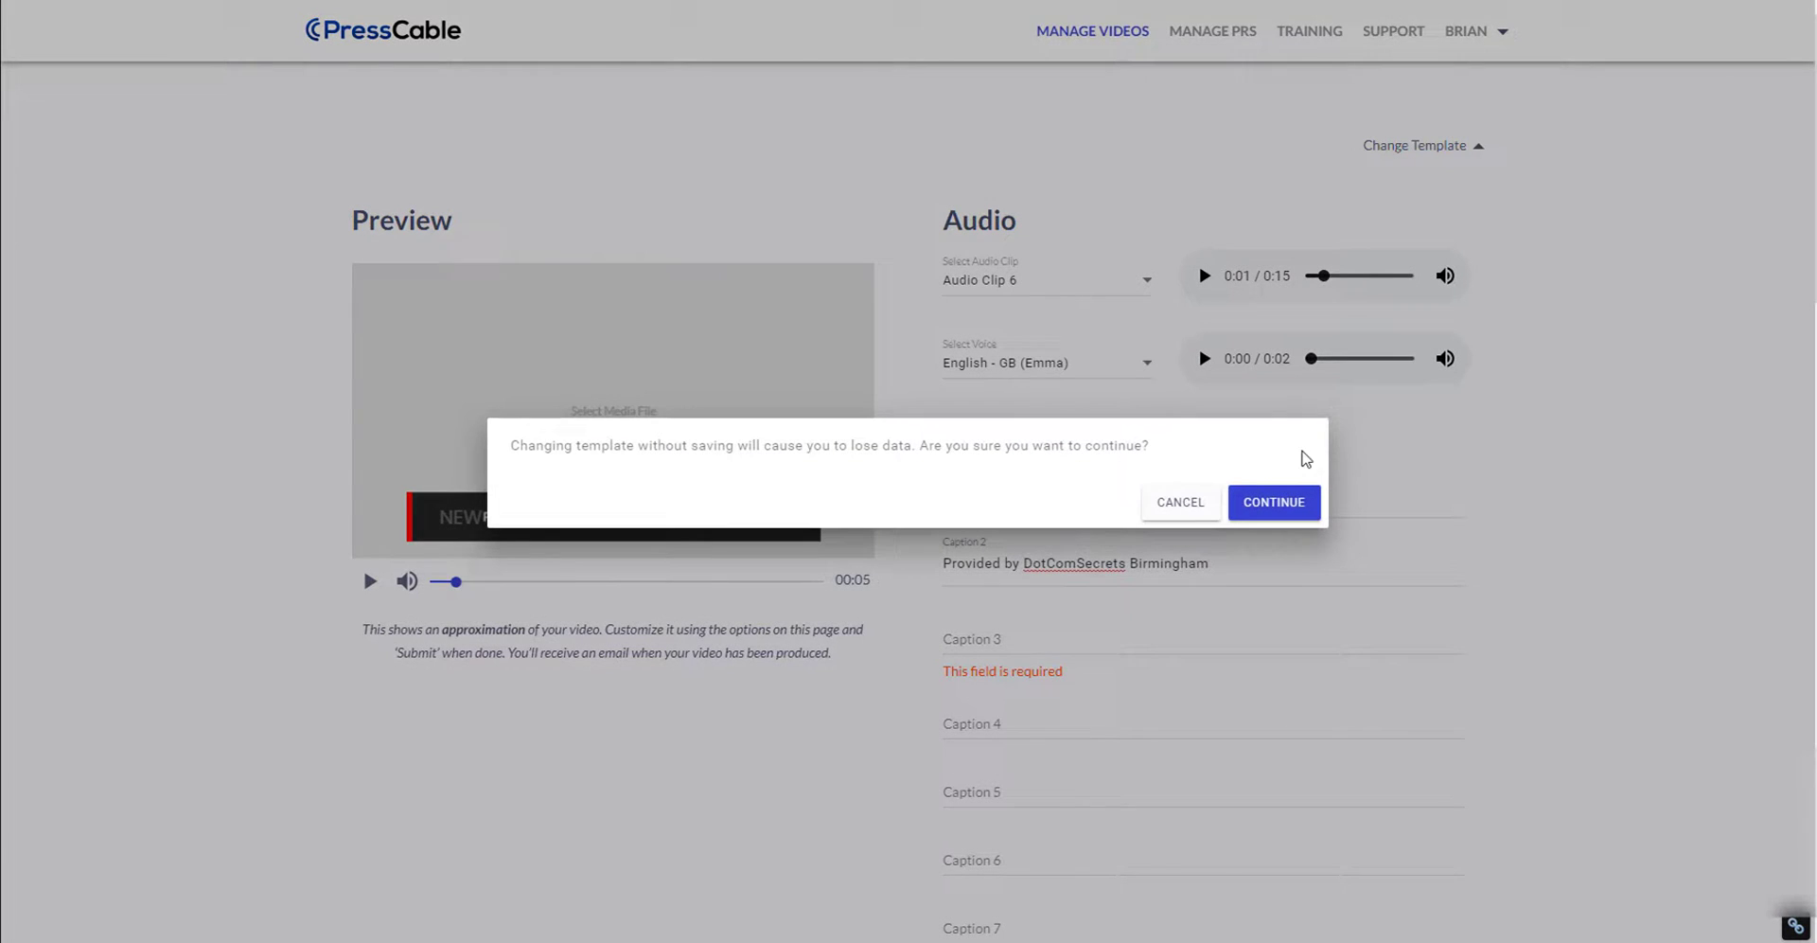
left_click(1274, 501)
scroll(895, 491, "down", 2)
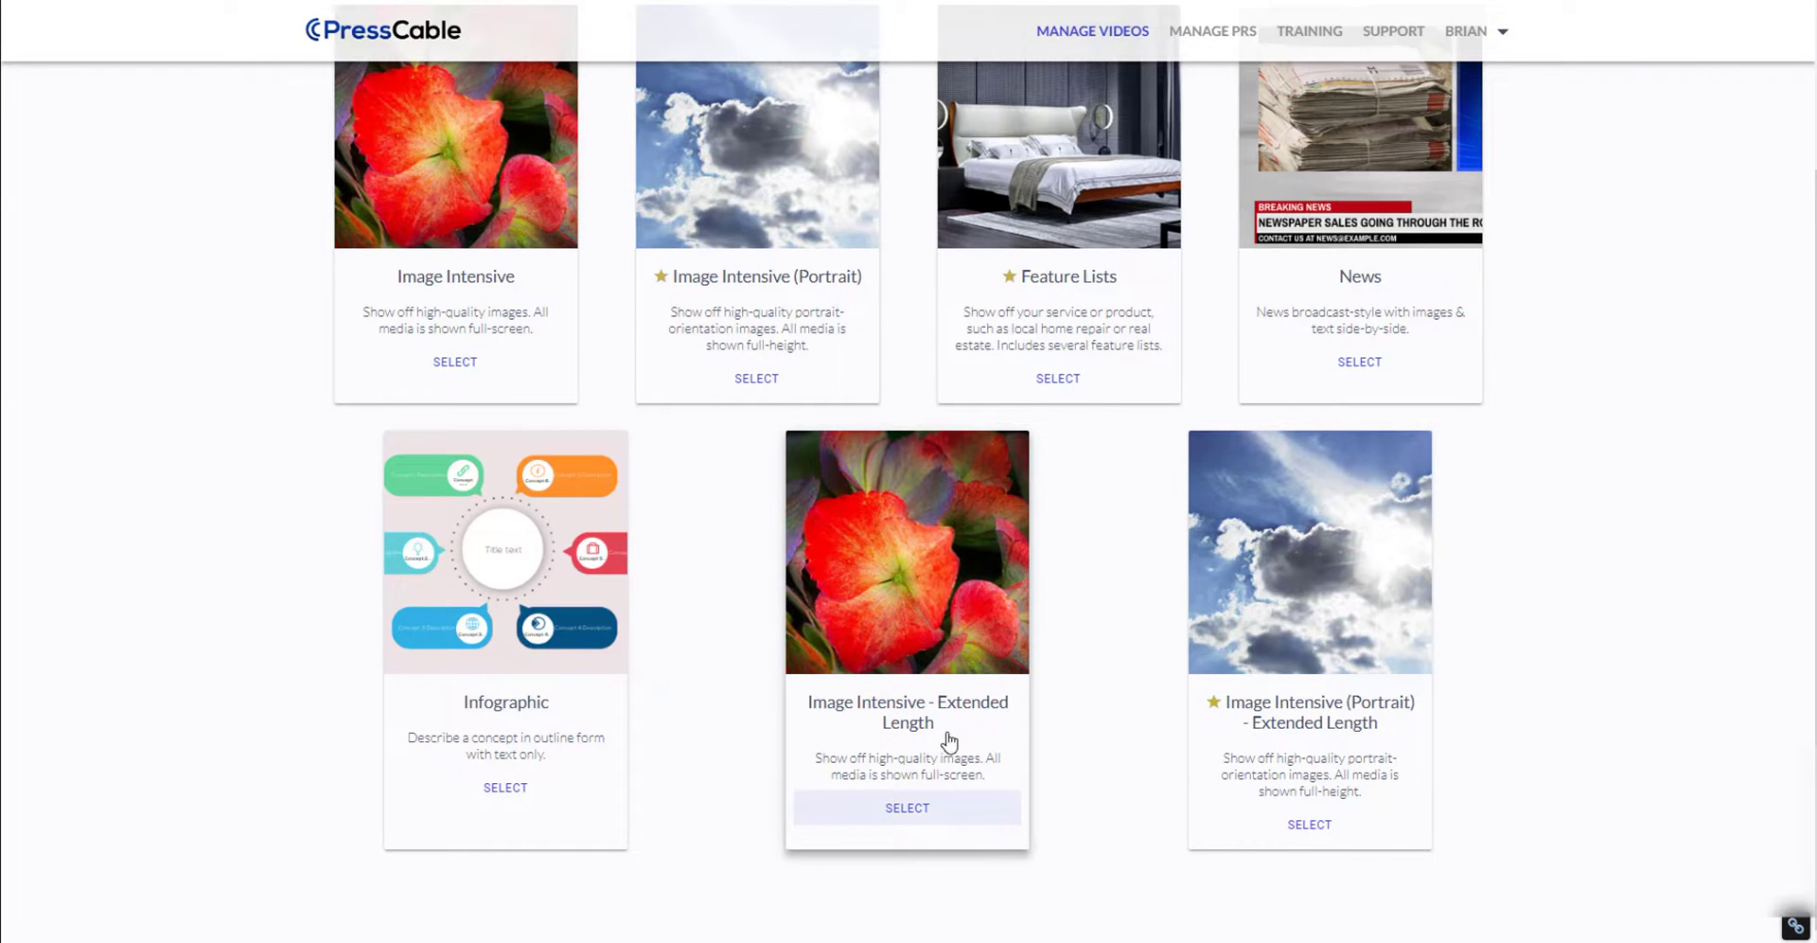
scroll(949, 741, "up", 2)
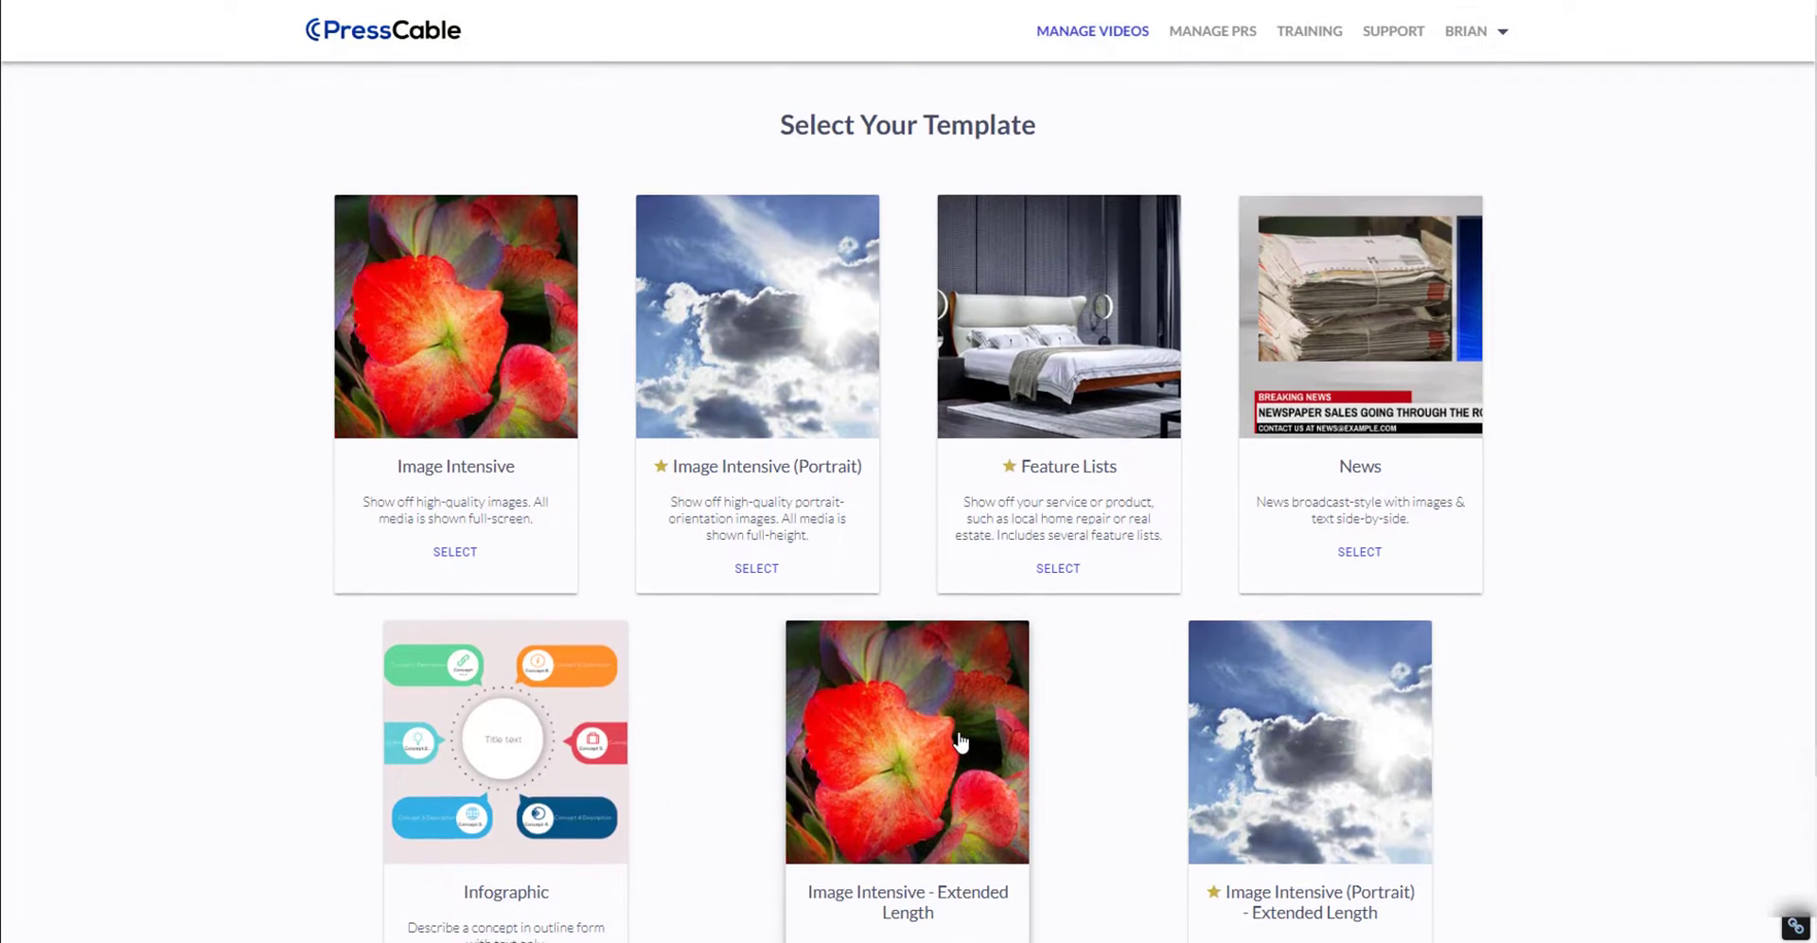
left_click(442, 402)
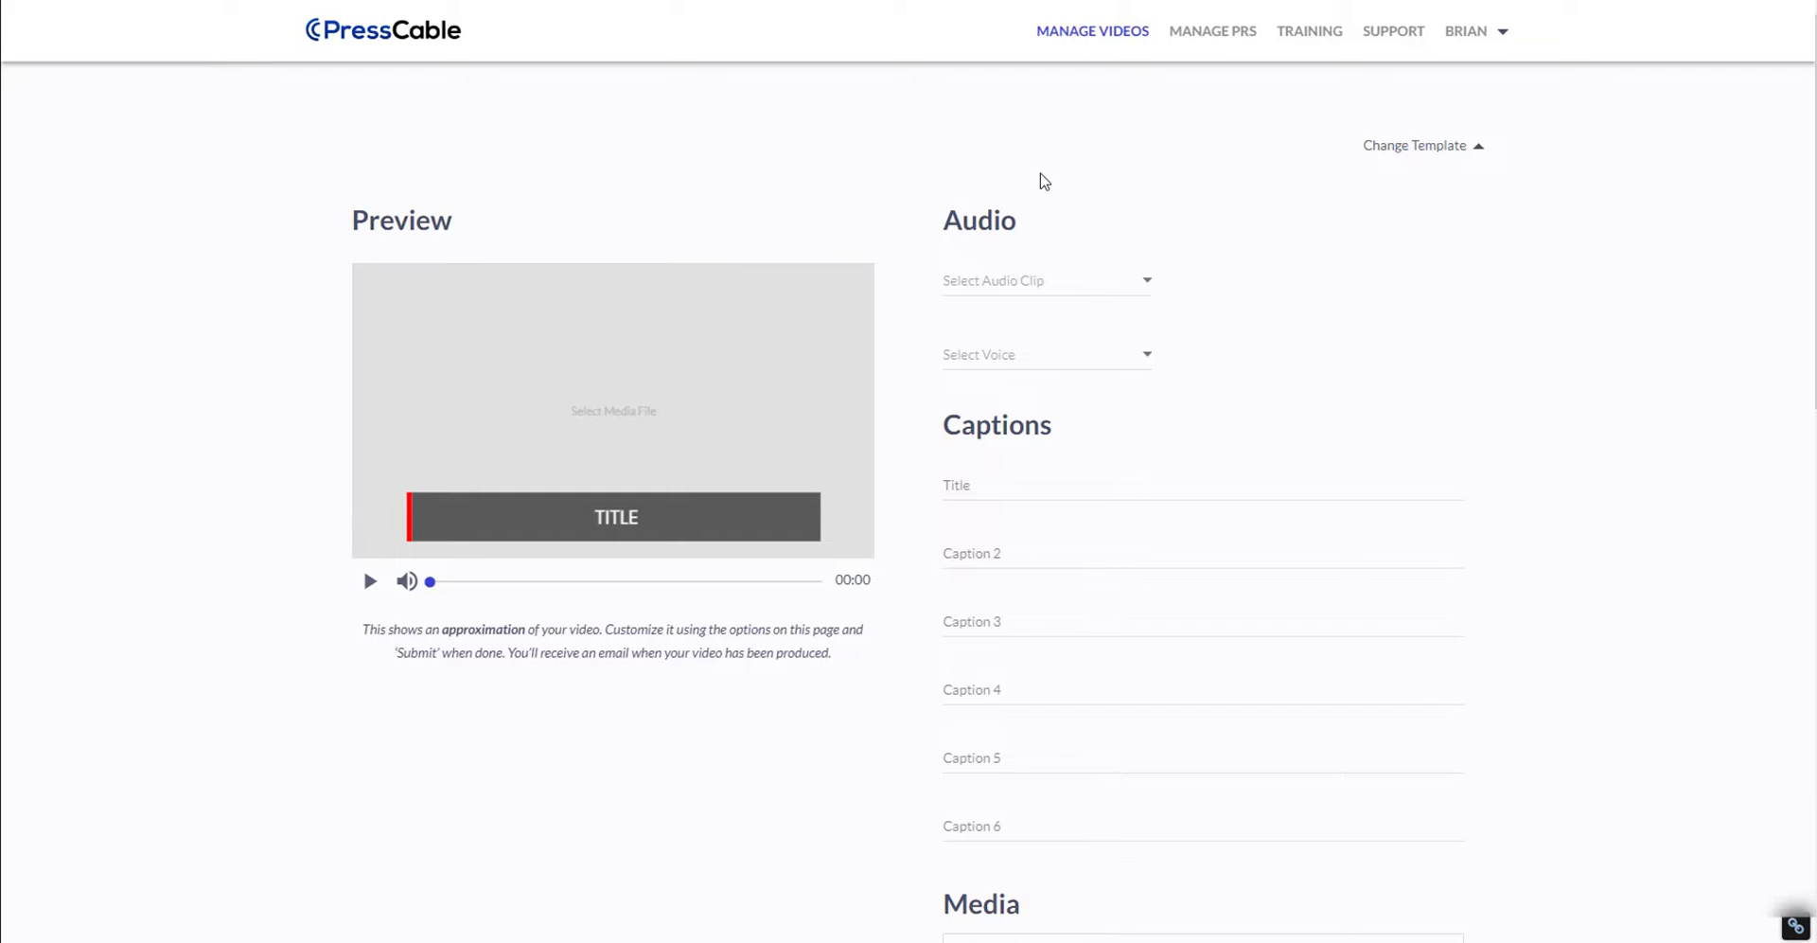
Choose Audio Clip 4 as the background music and preview it
left_click(1146, 290)
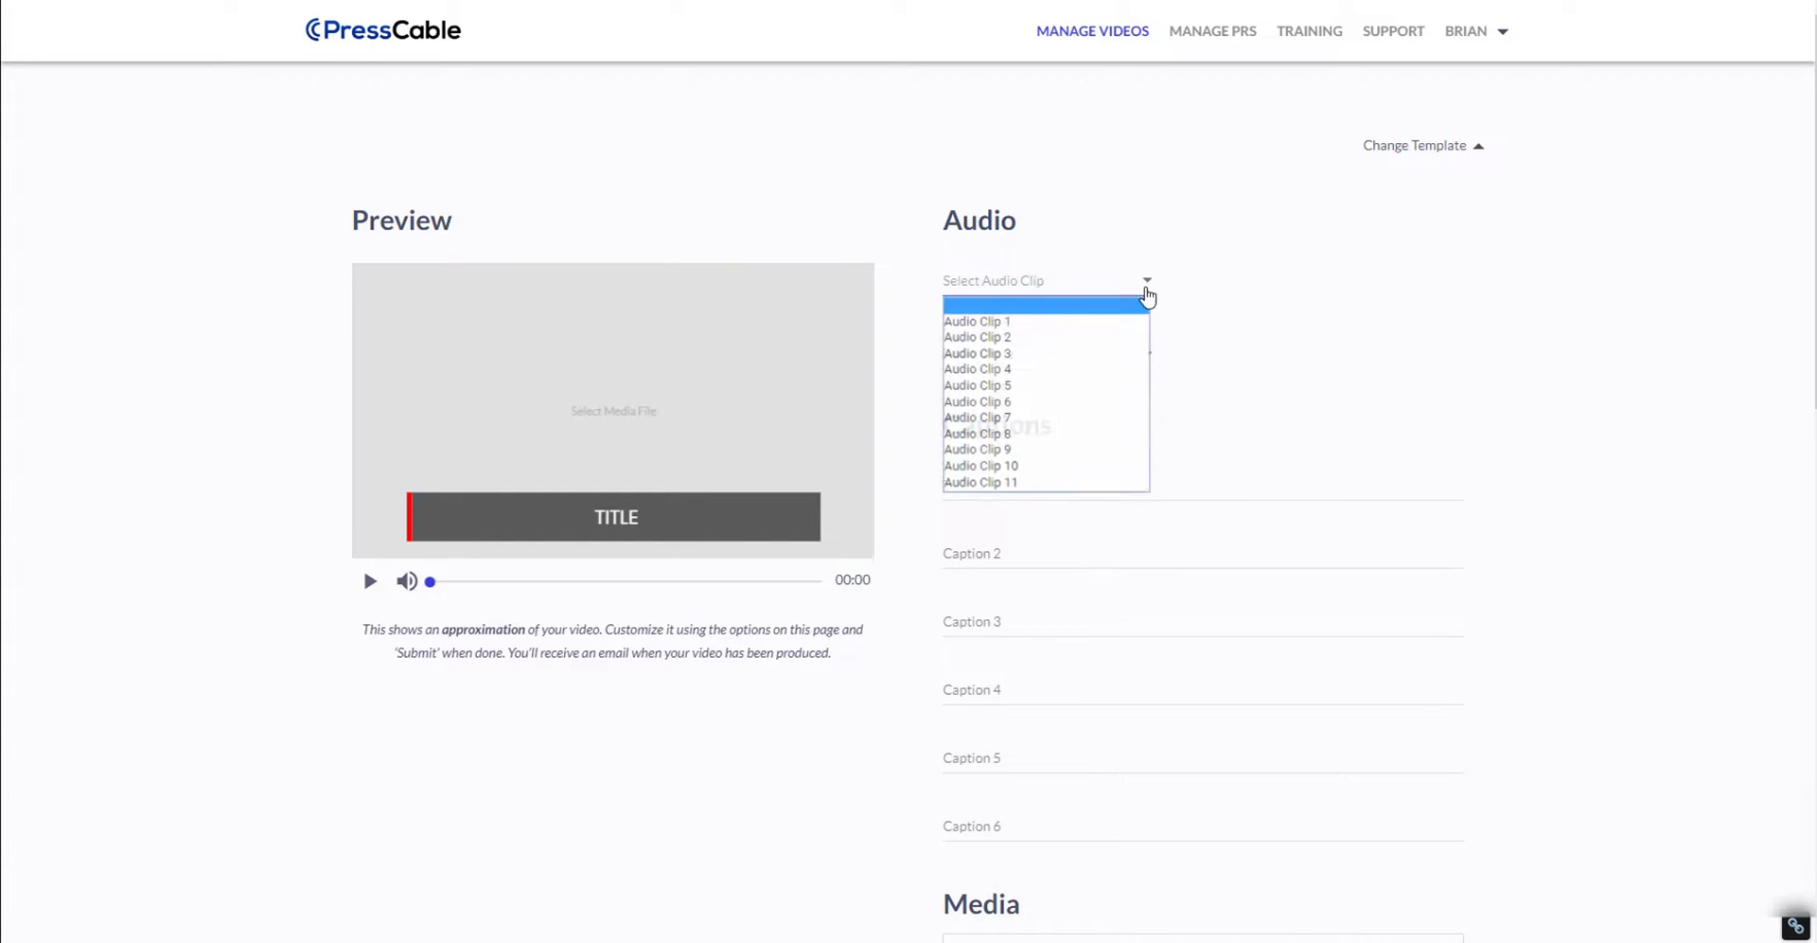
left_click(1043, 370)
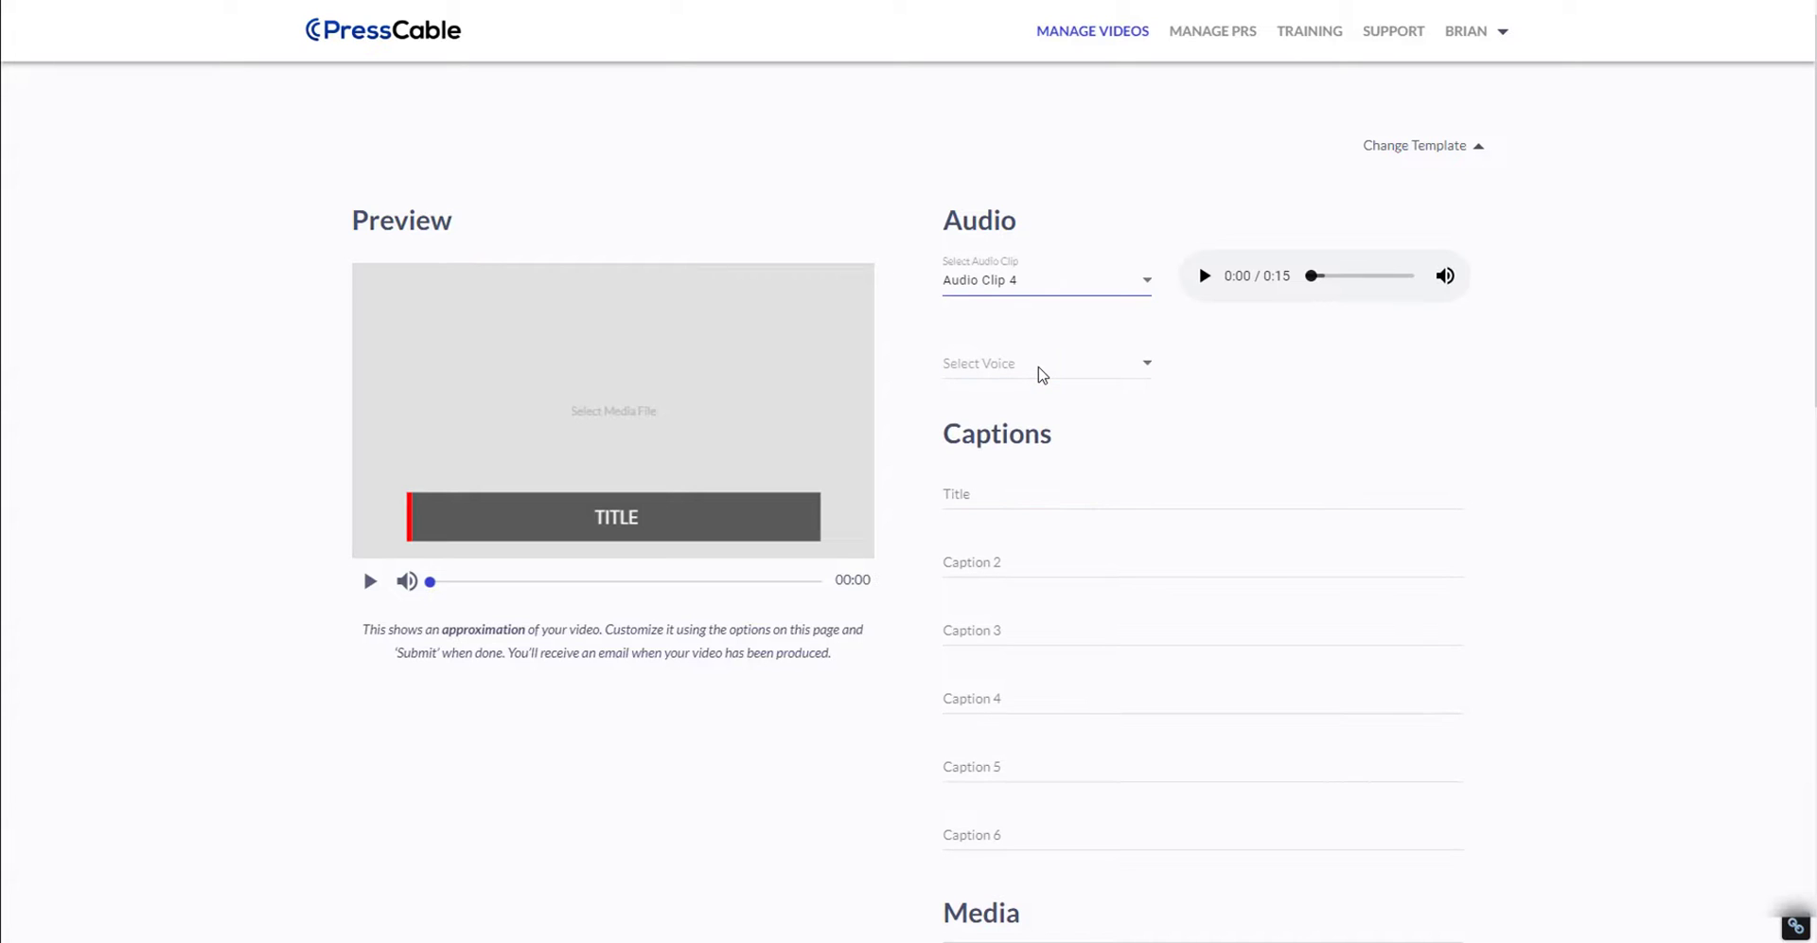
left_click(1205, 279)
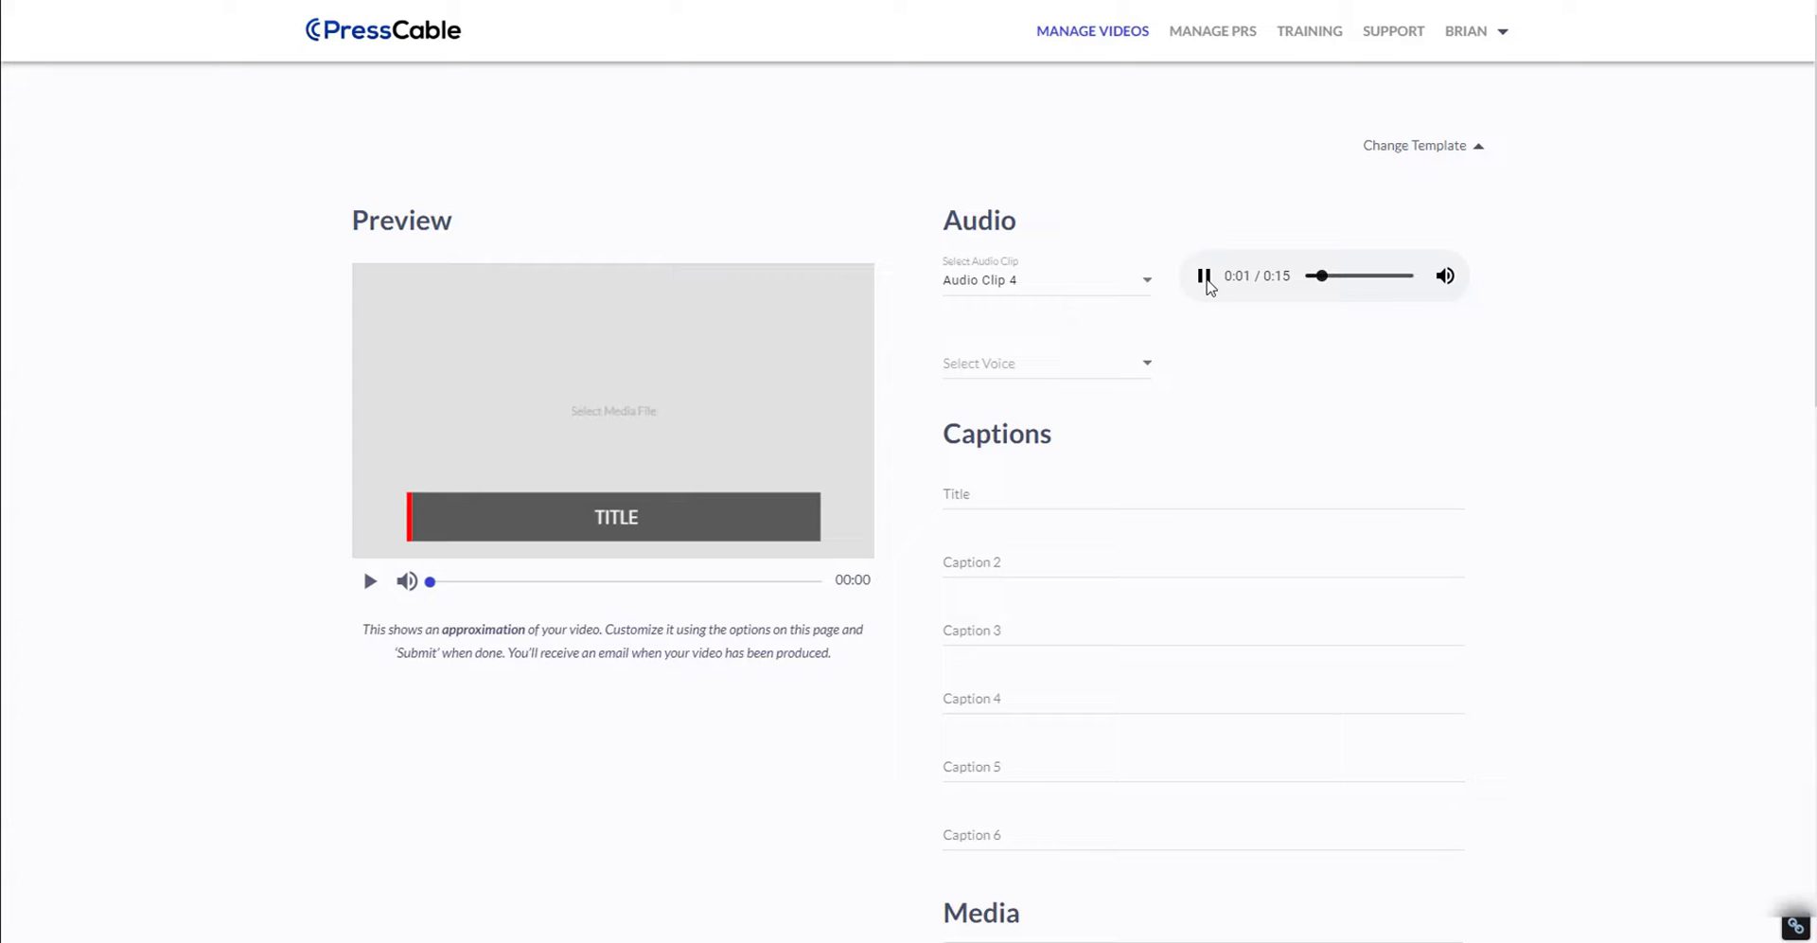
left_click(1206, 278)
Sample the English - GB (Emma) voice, then select and preview English - GB (Amy) instead
left_click(1148, 371)
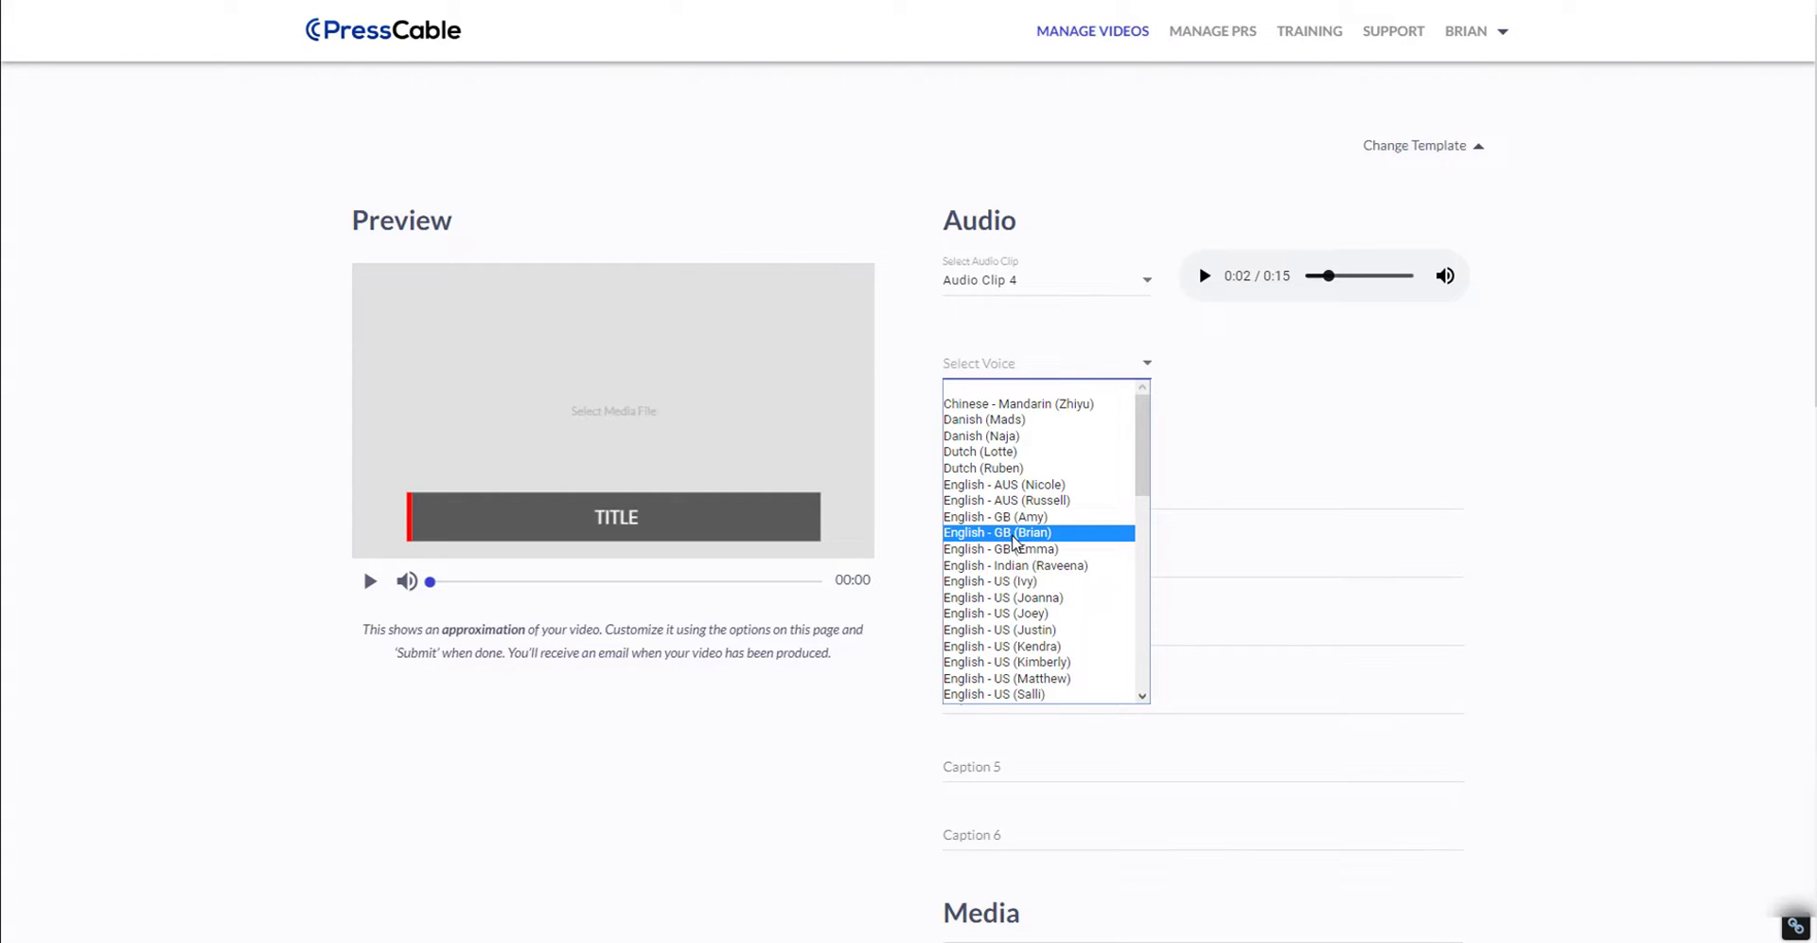
left_click(1019, 550)
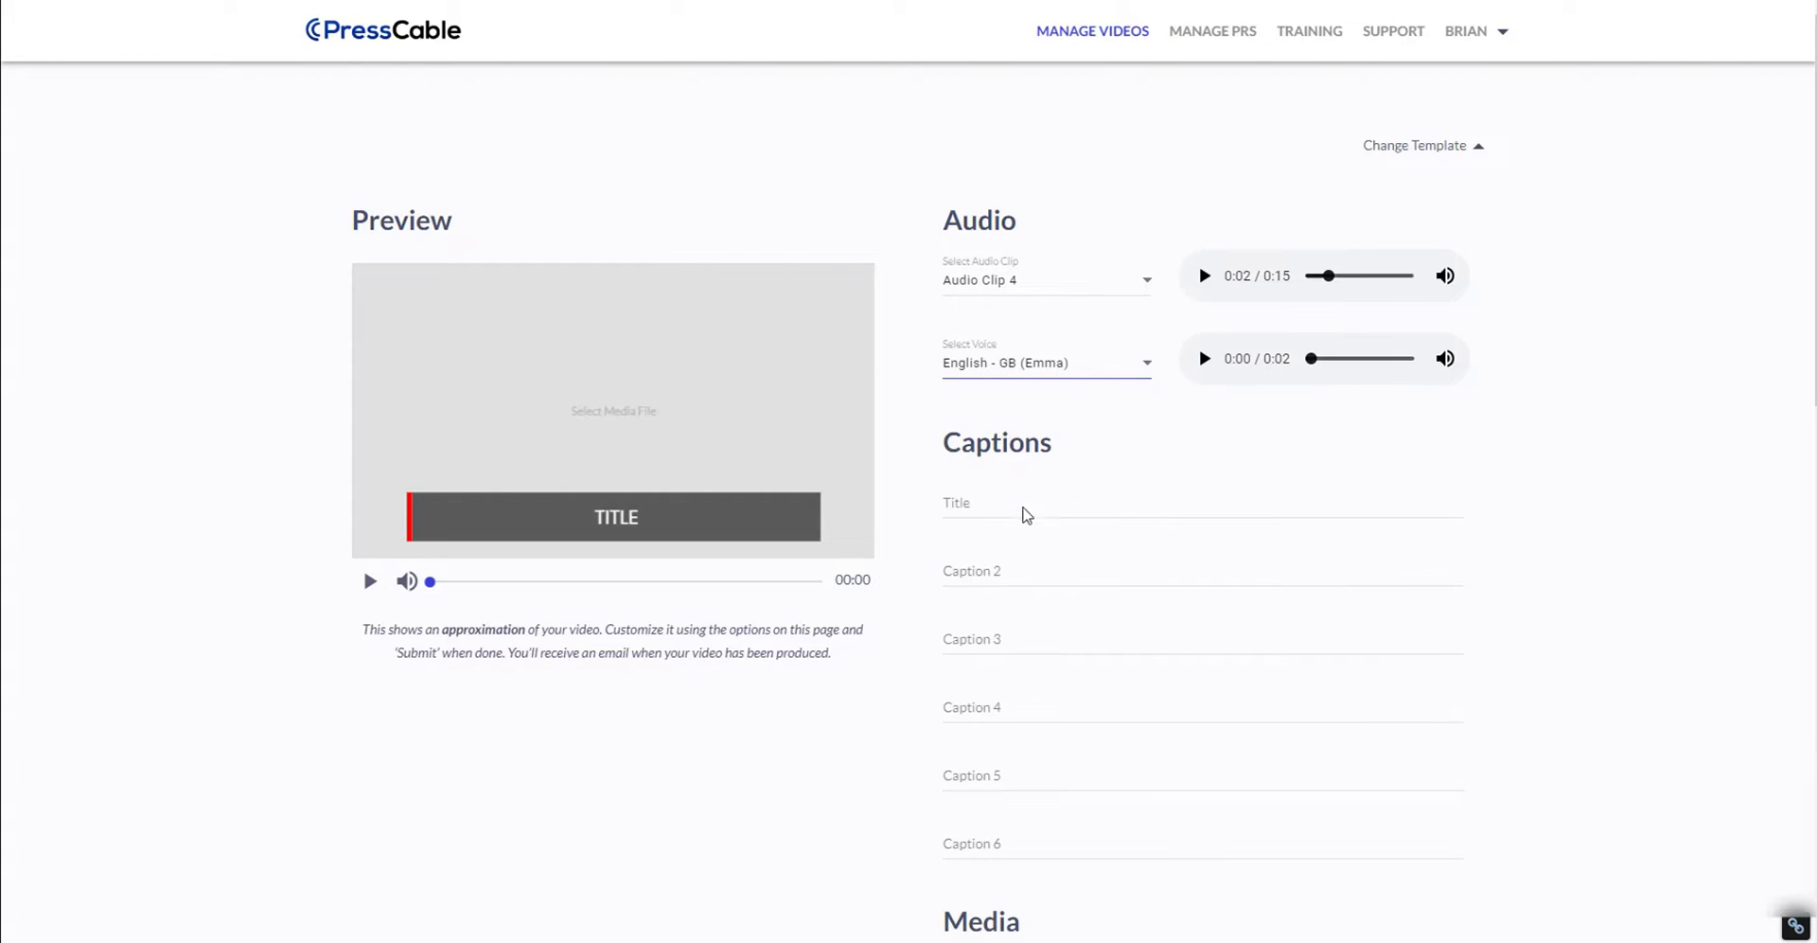
left_click(1204, 359)
left_click(1142, 370)
left_click(1053, 515)
left_click(1203, 359)
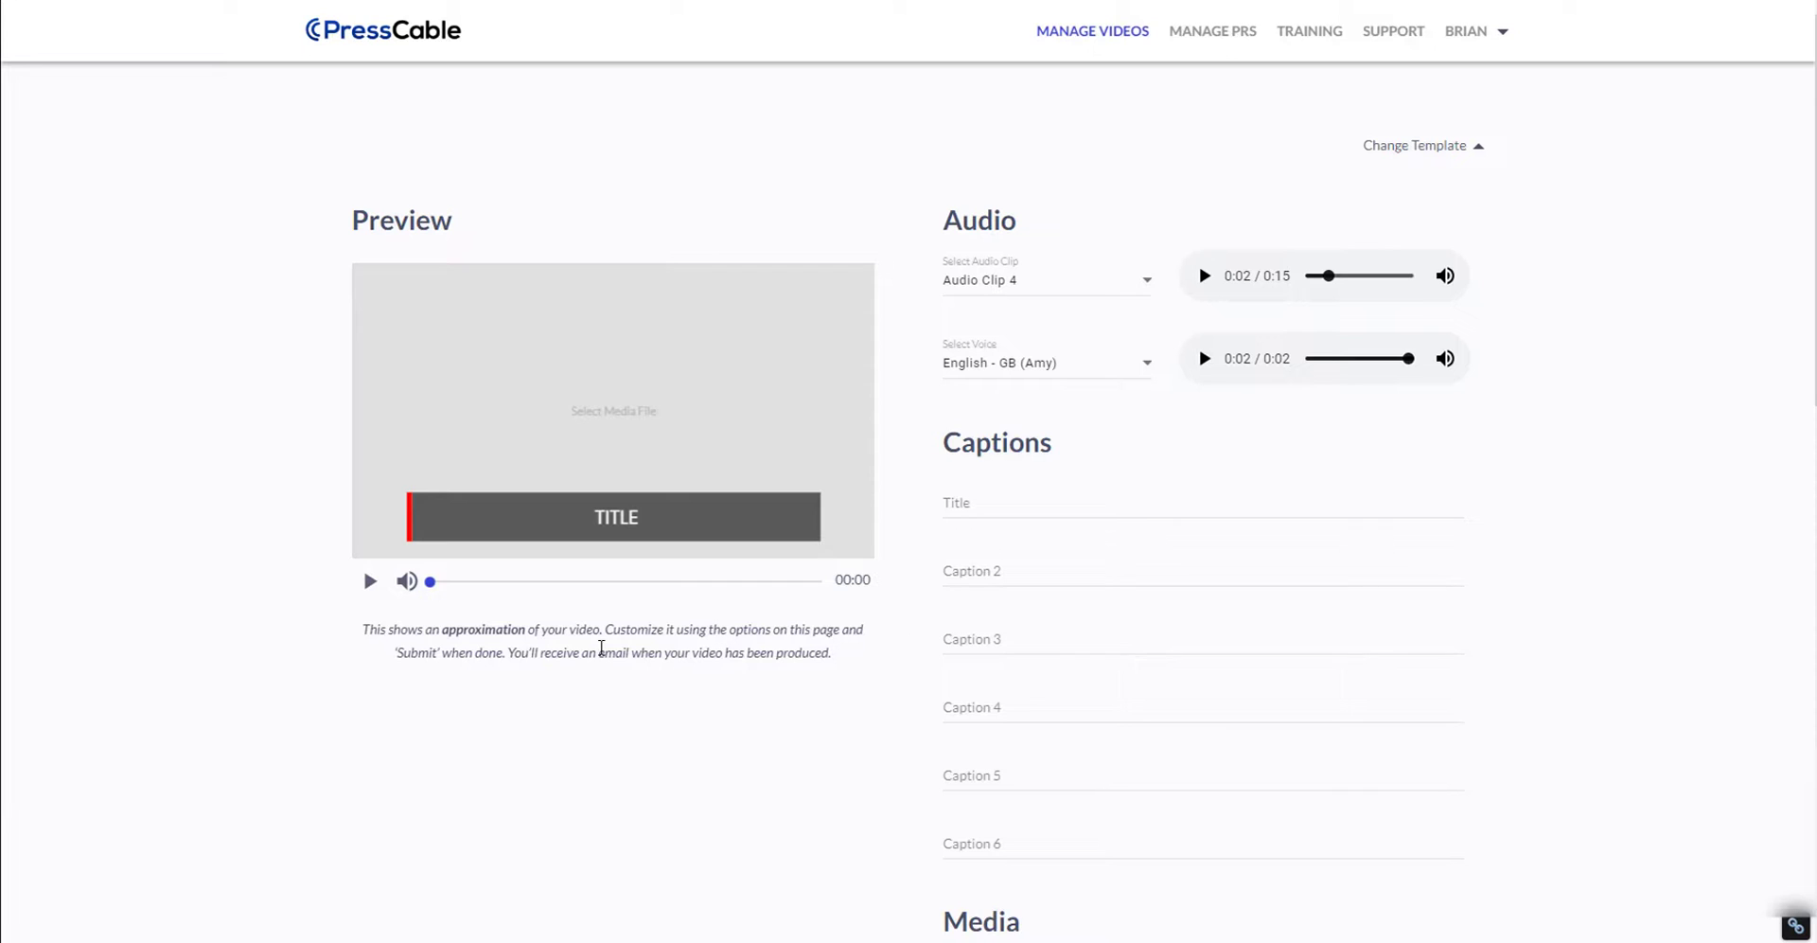
Enter 'Provided by DotComSecrets Birmingham' in Title and 'New seo services in birmingham uk' in Caption 2
left_click(1025, 491)
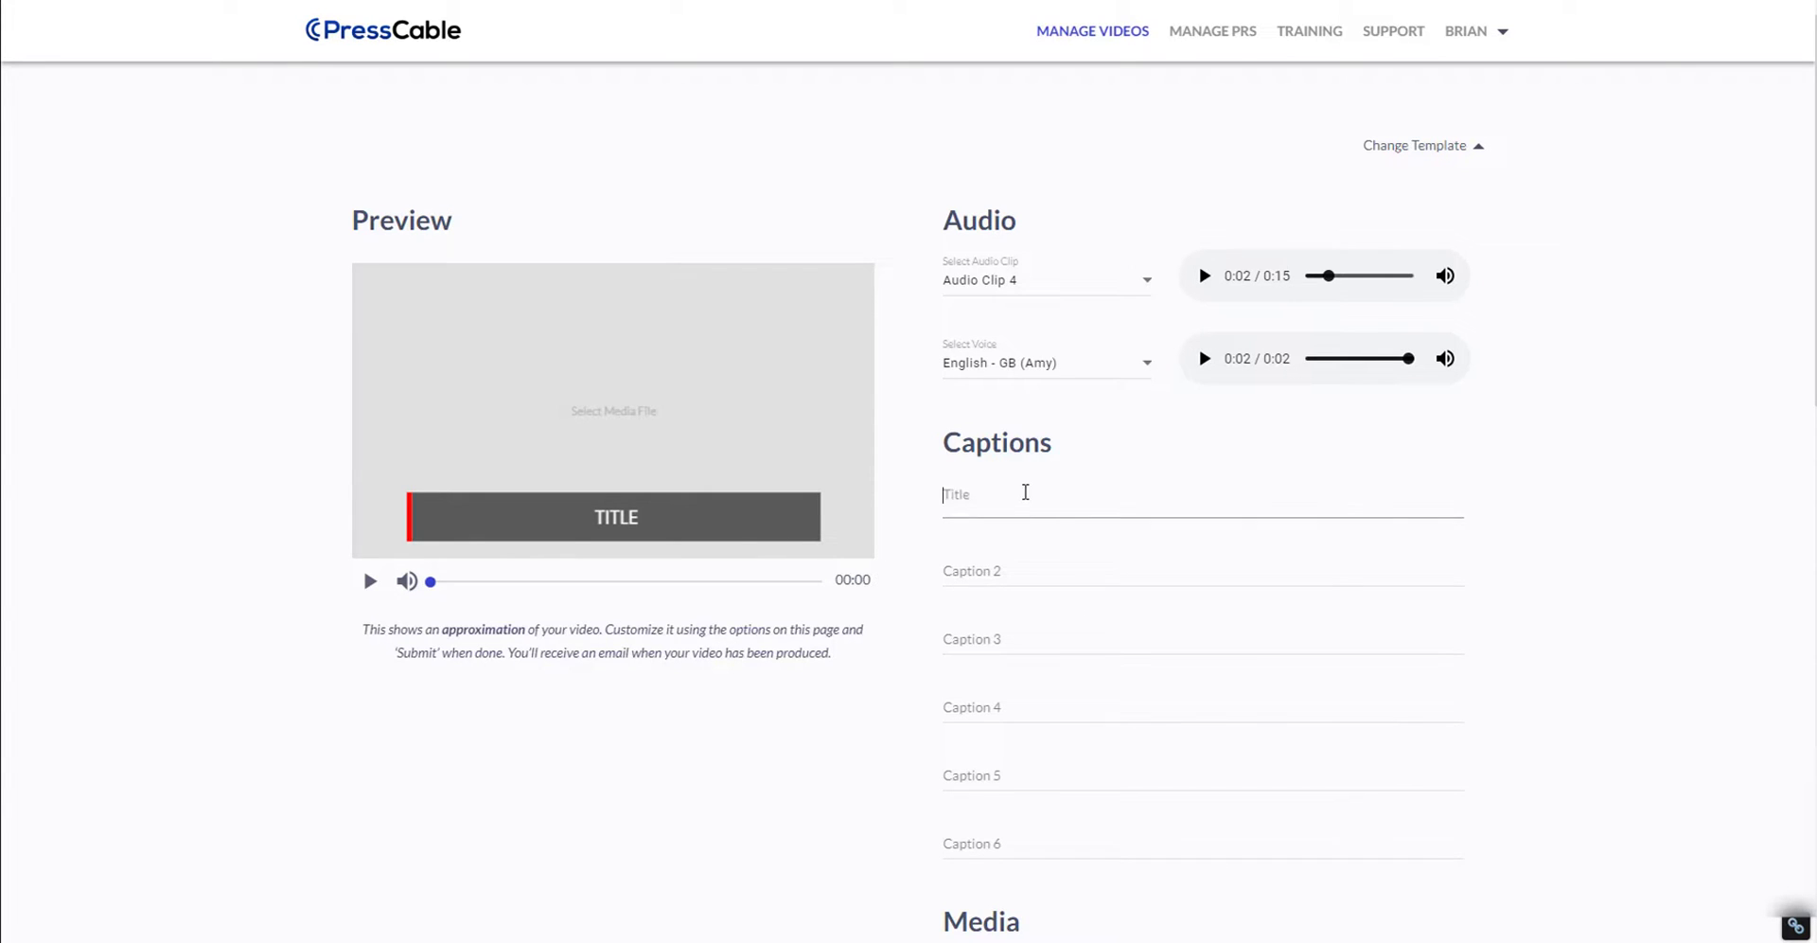
type("Provided by DotComSecrets Birmingham")
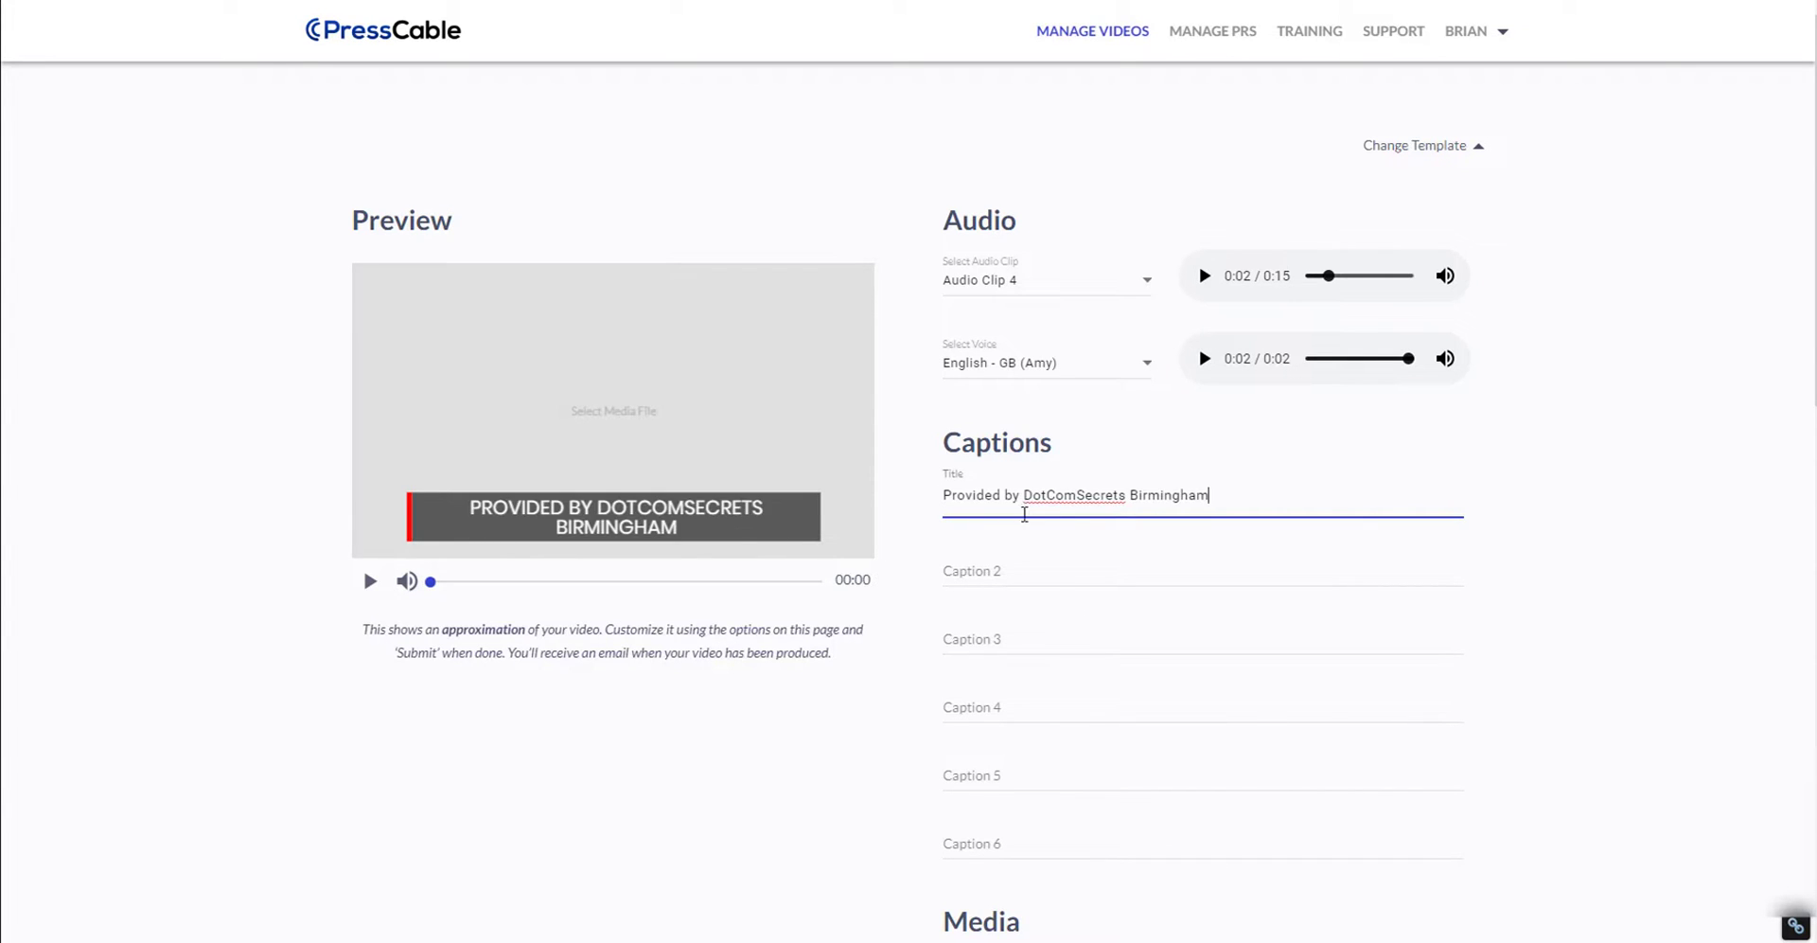
left_click(1043, 562)
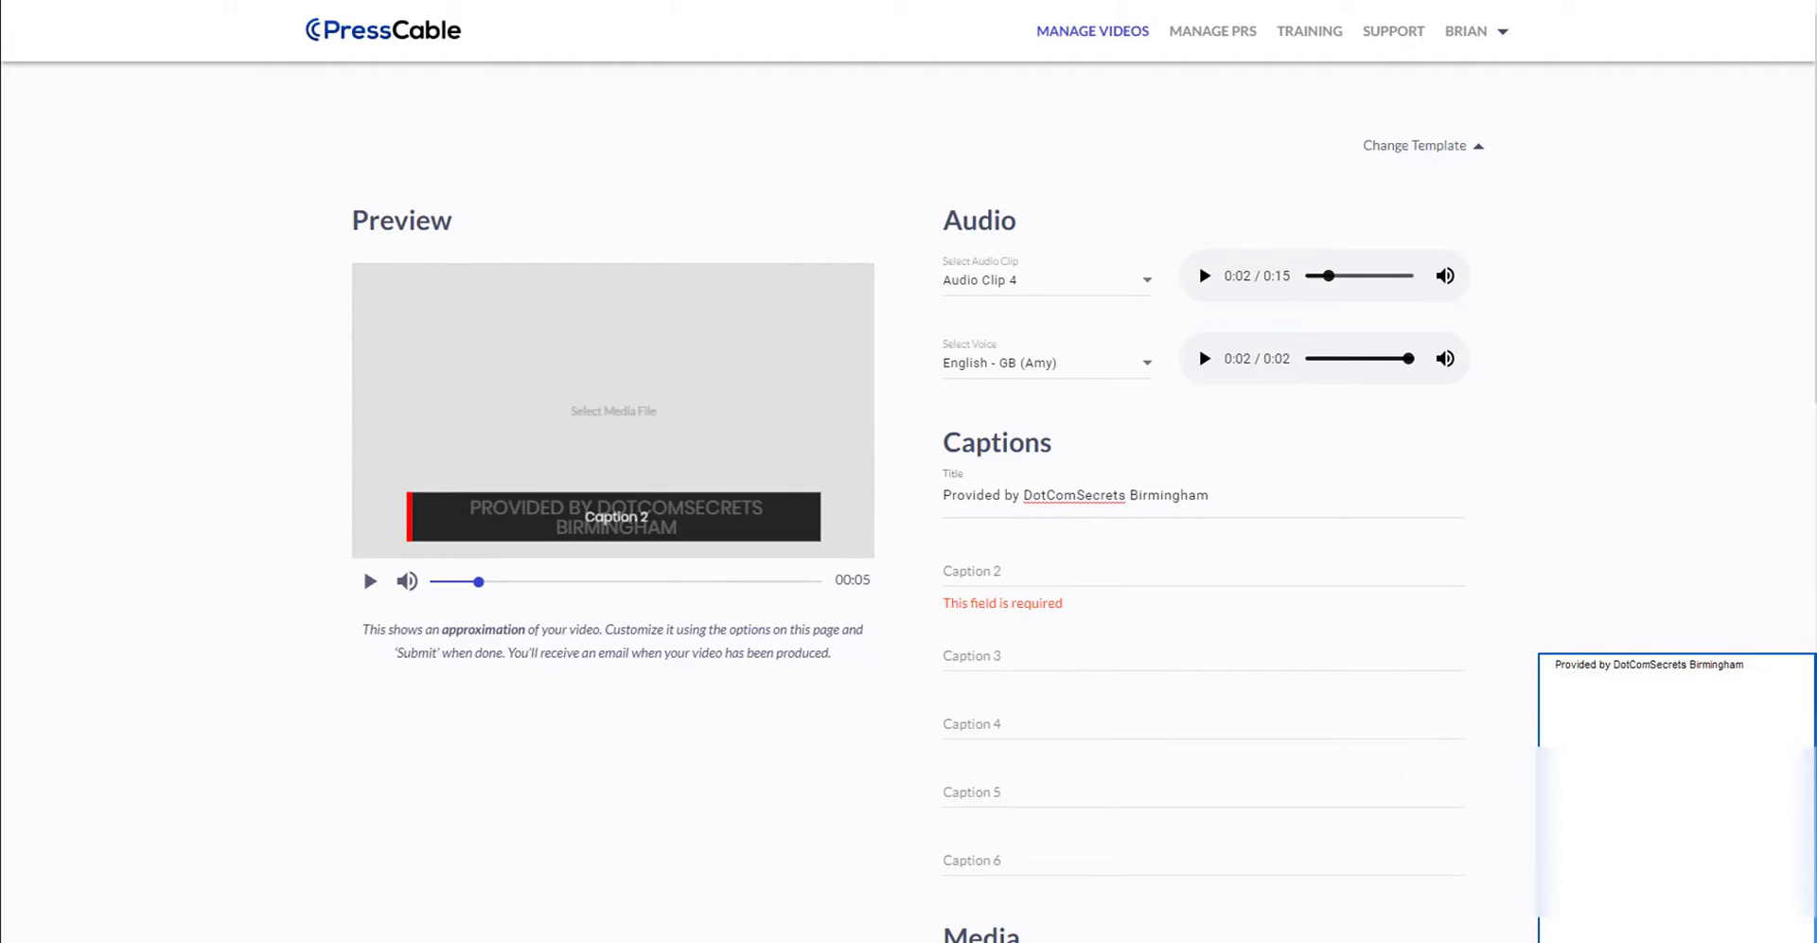
left_click(1627, 702)
left_click(1103, 568)
type("New seo services in birmingham uk")
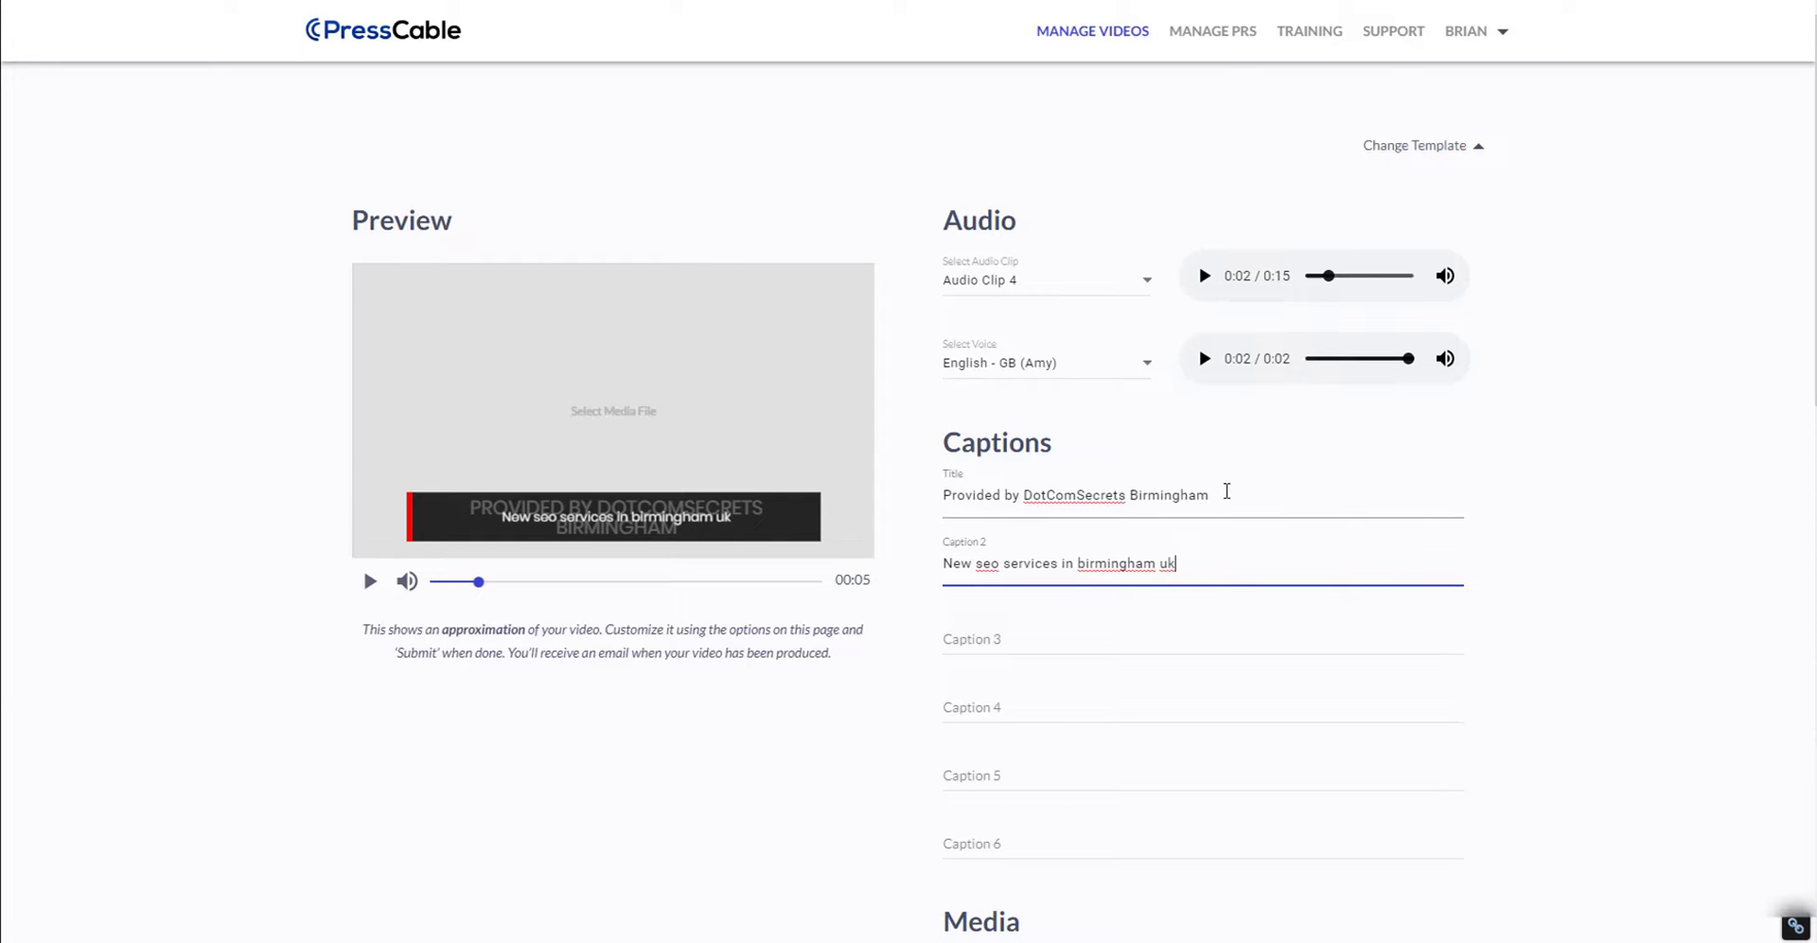
Move the seo services line into the Title, parking the old title text in Caption 3
left_click_drag(1219, 494, 923, 504)
key("ctrl+c")
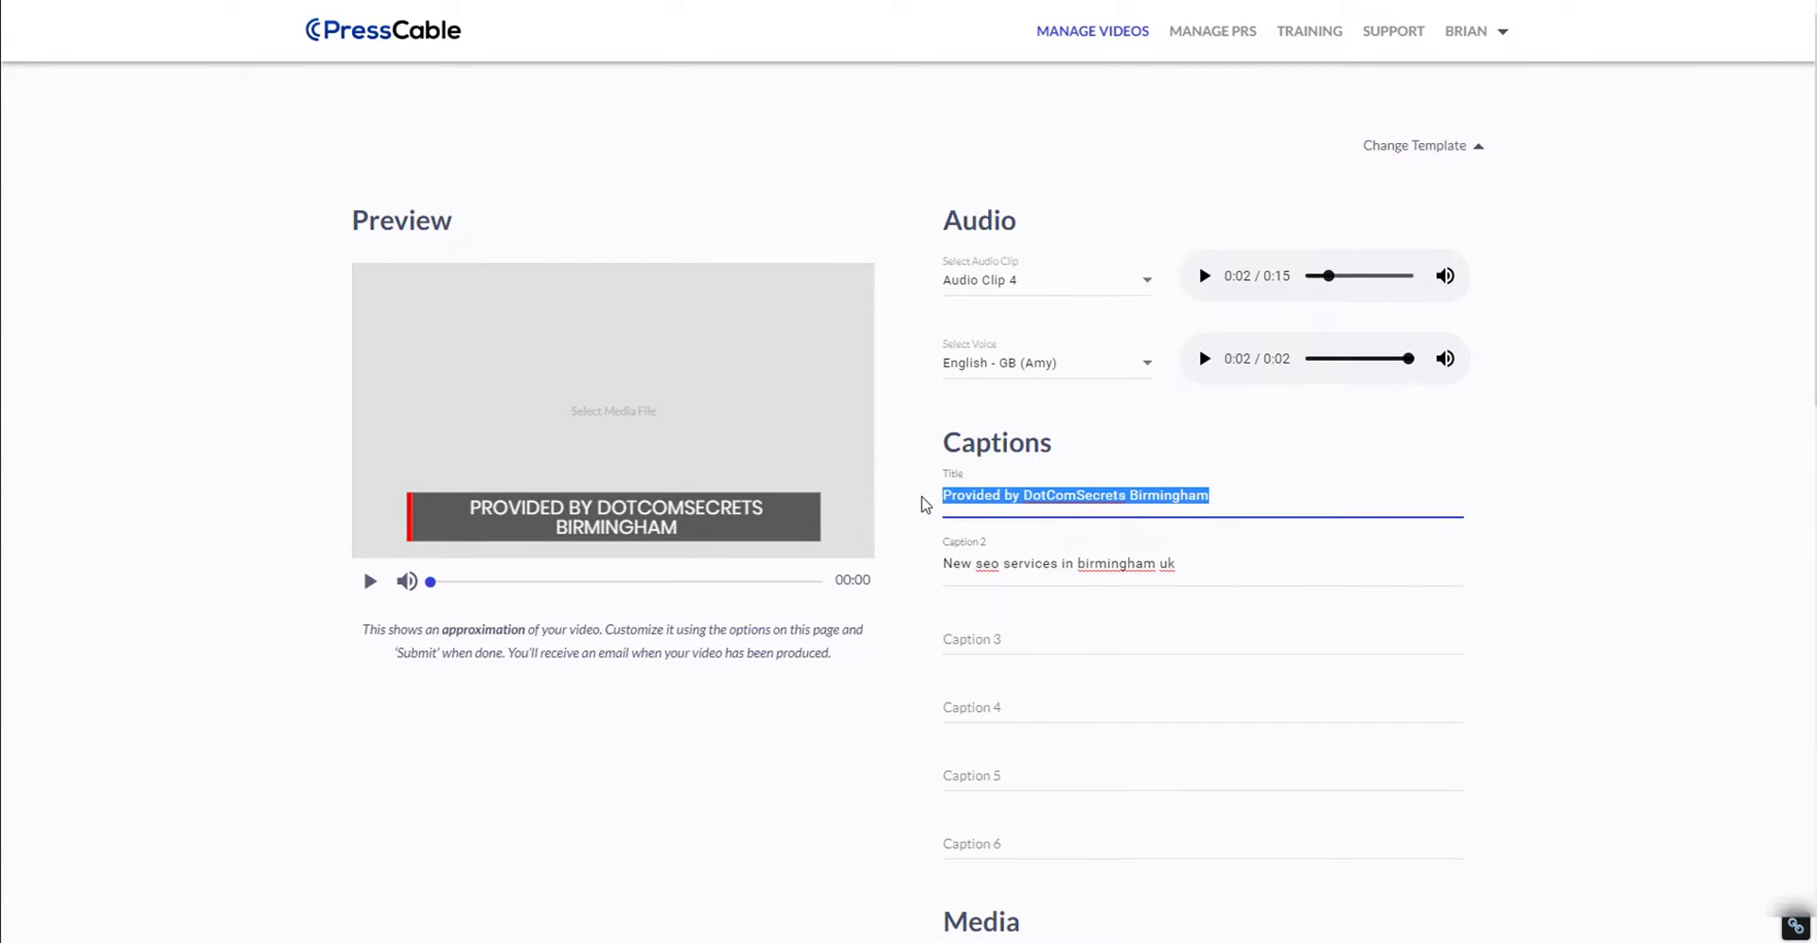
key("BackSpace")
left_click(1025, 651)
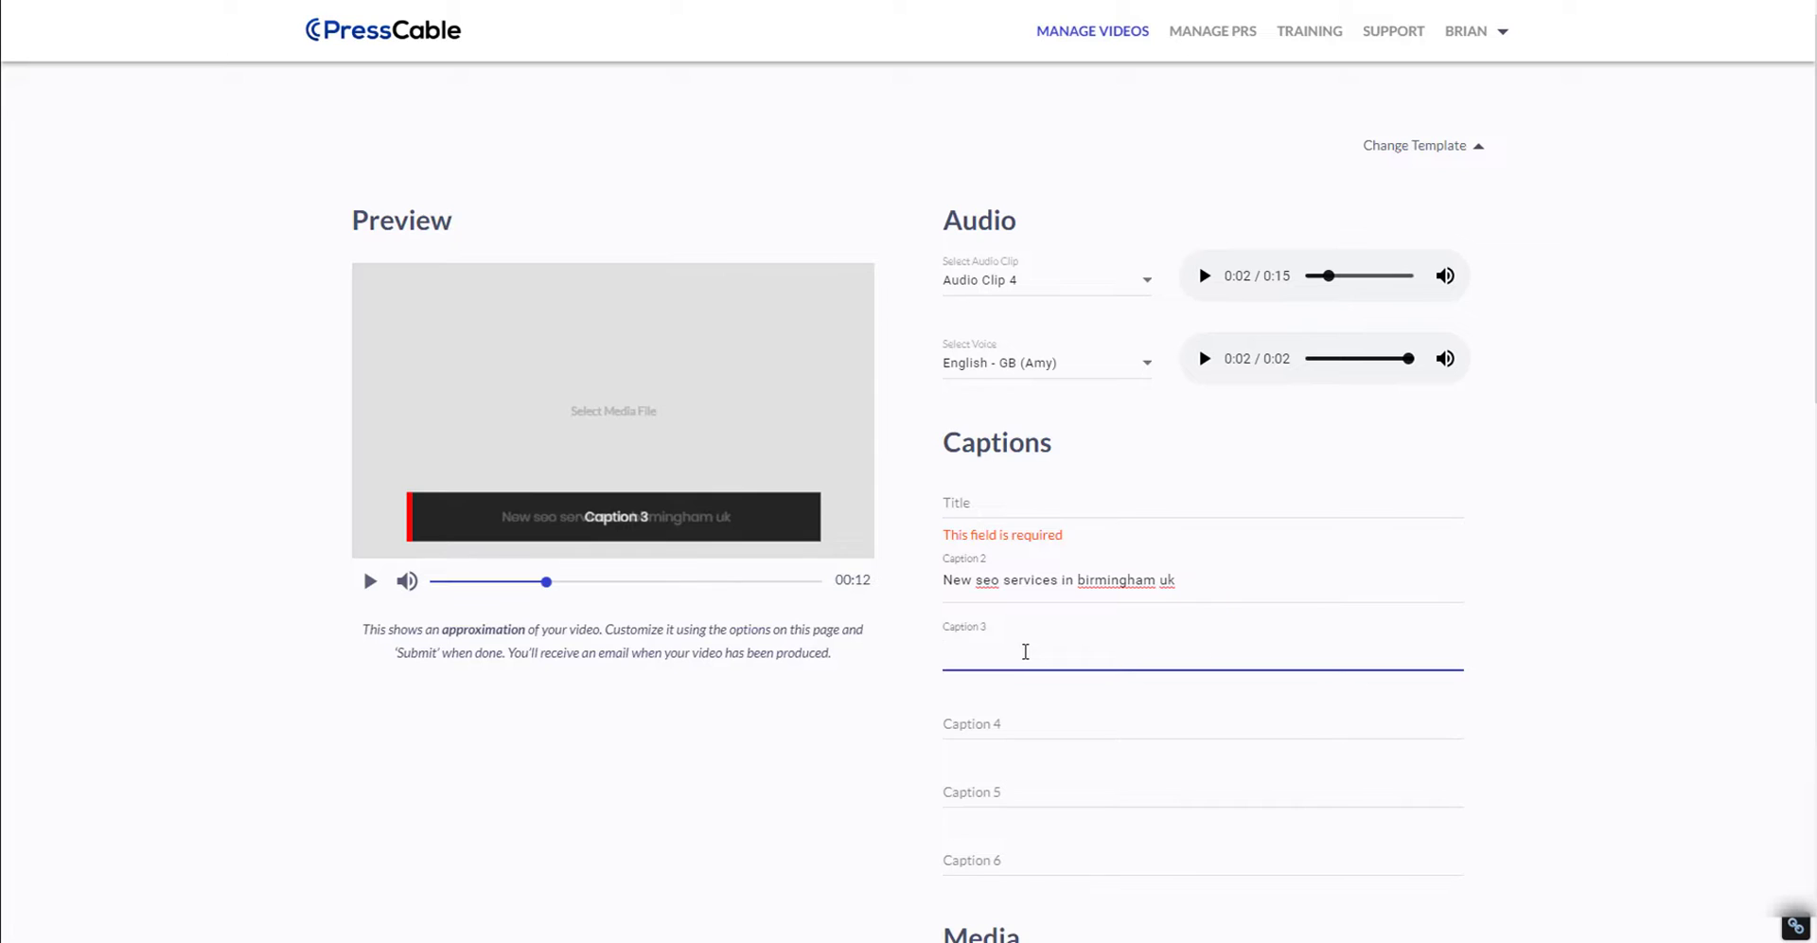
key("ctrl+v")
left_click_drag(1179, 579, 928, 579)
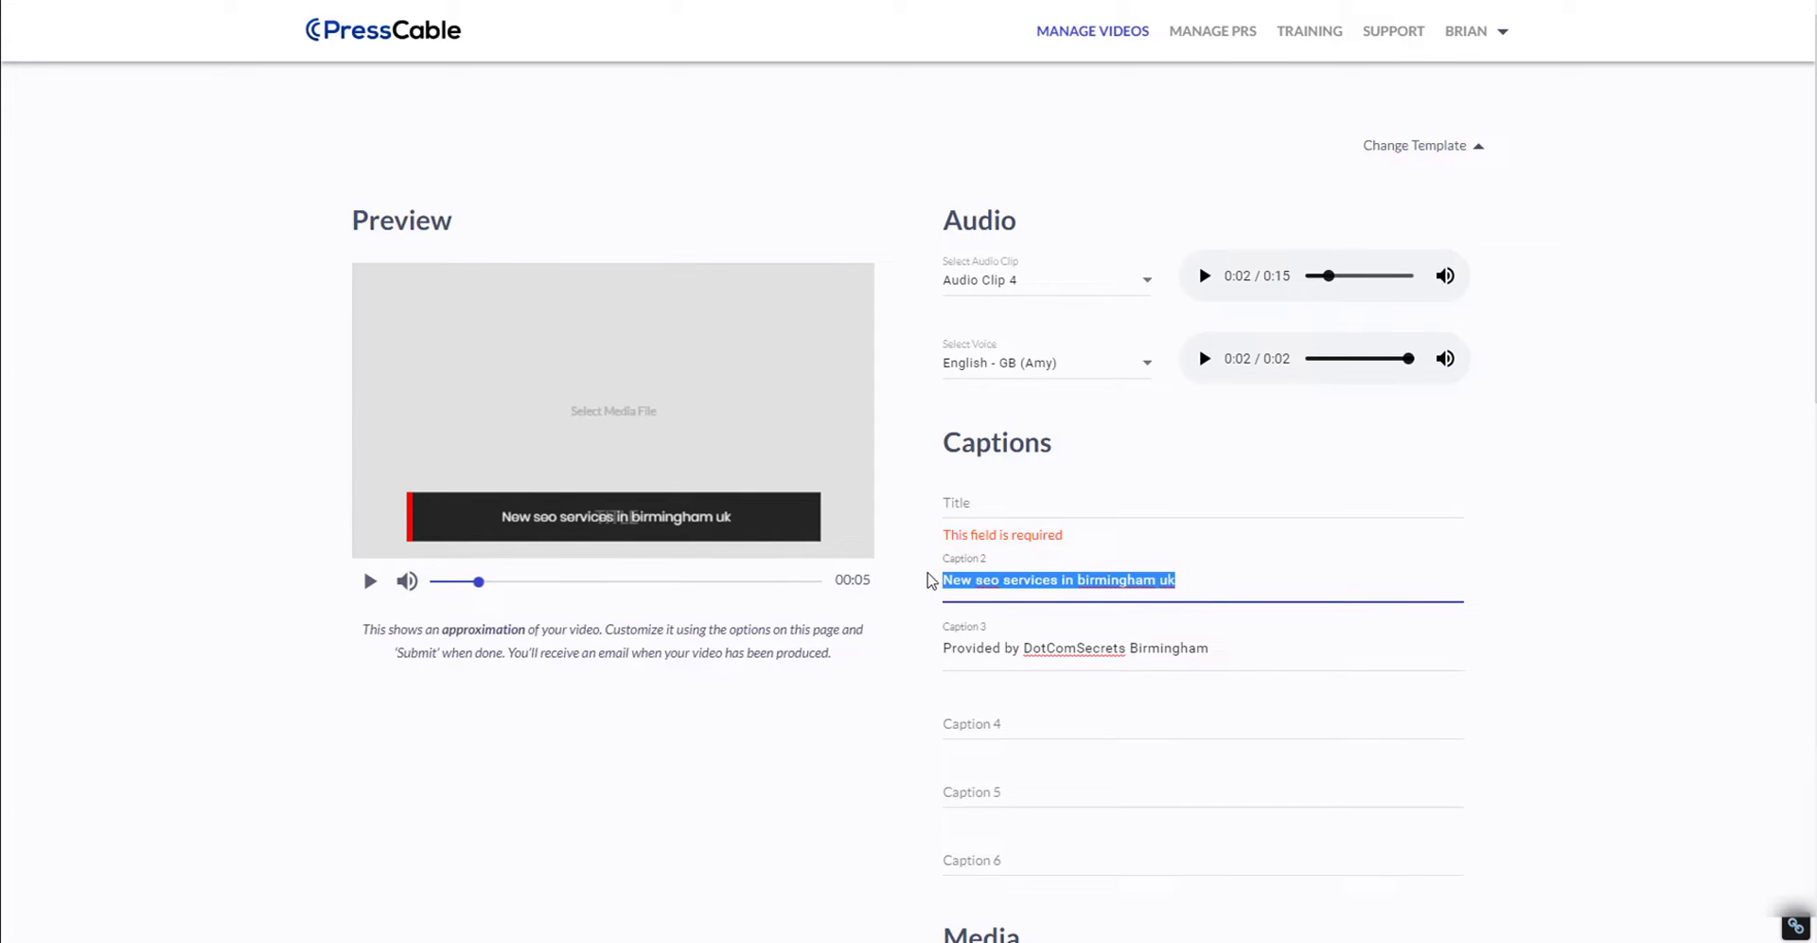
key("ctrl+x")
left_click(994, 496)
key("ctrl+v")
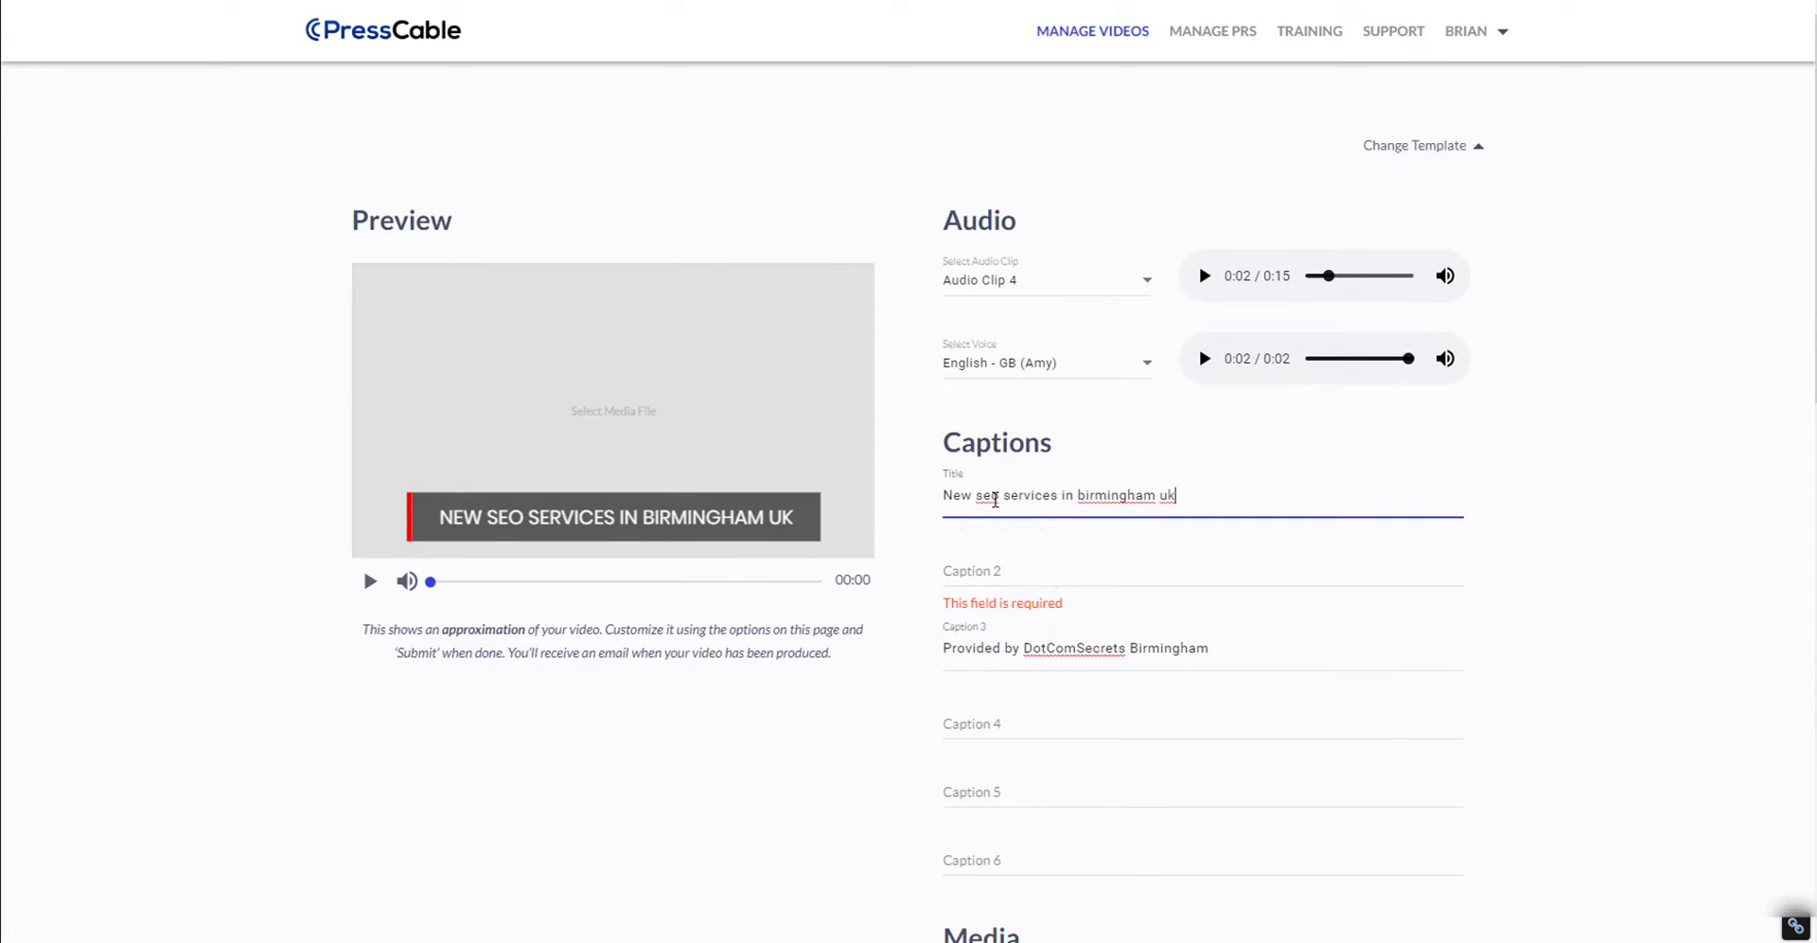
Move the DotComSecrets line from Caption 3 into Caption 2, leaving Caption 3 empty
left_click_drag(1191, 671, 900, 655)
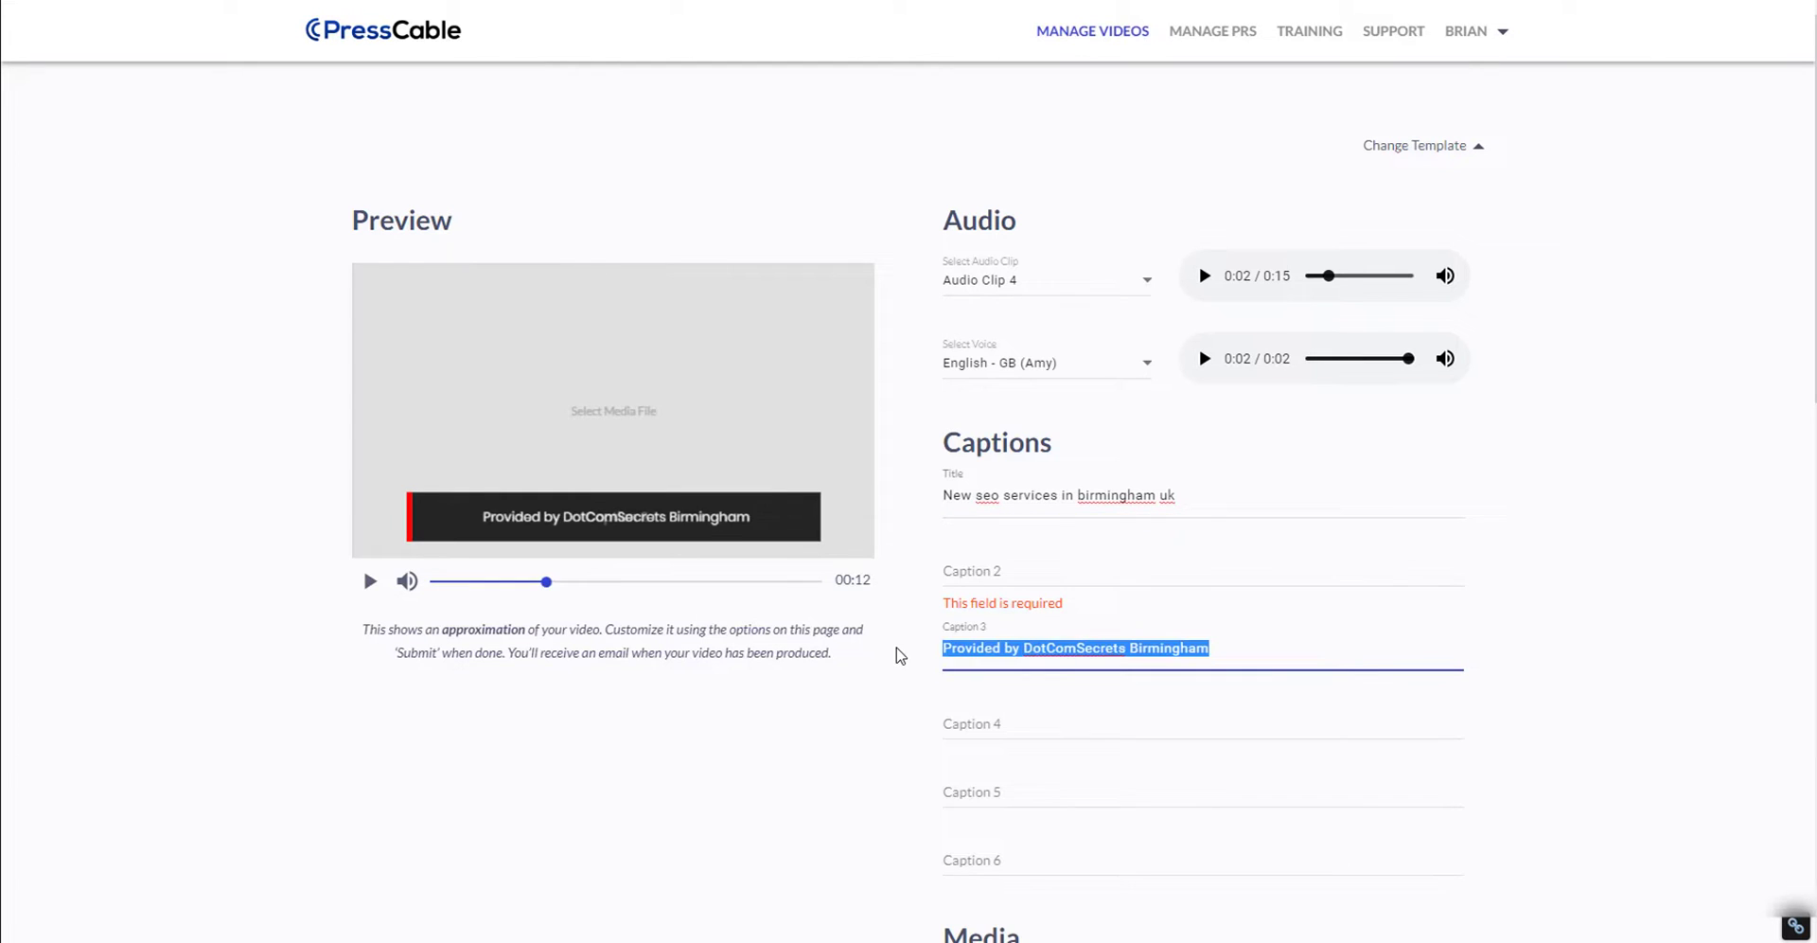
key("ctrl+x")
left_click(958, 573)
key("ctrl+v")
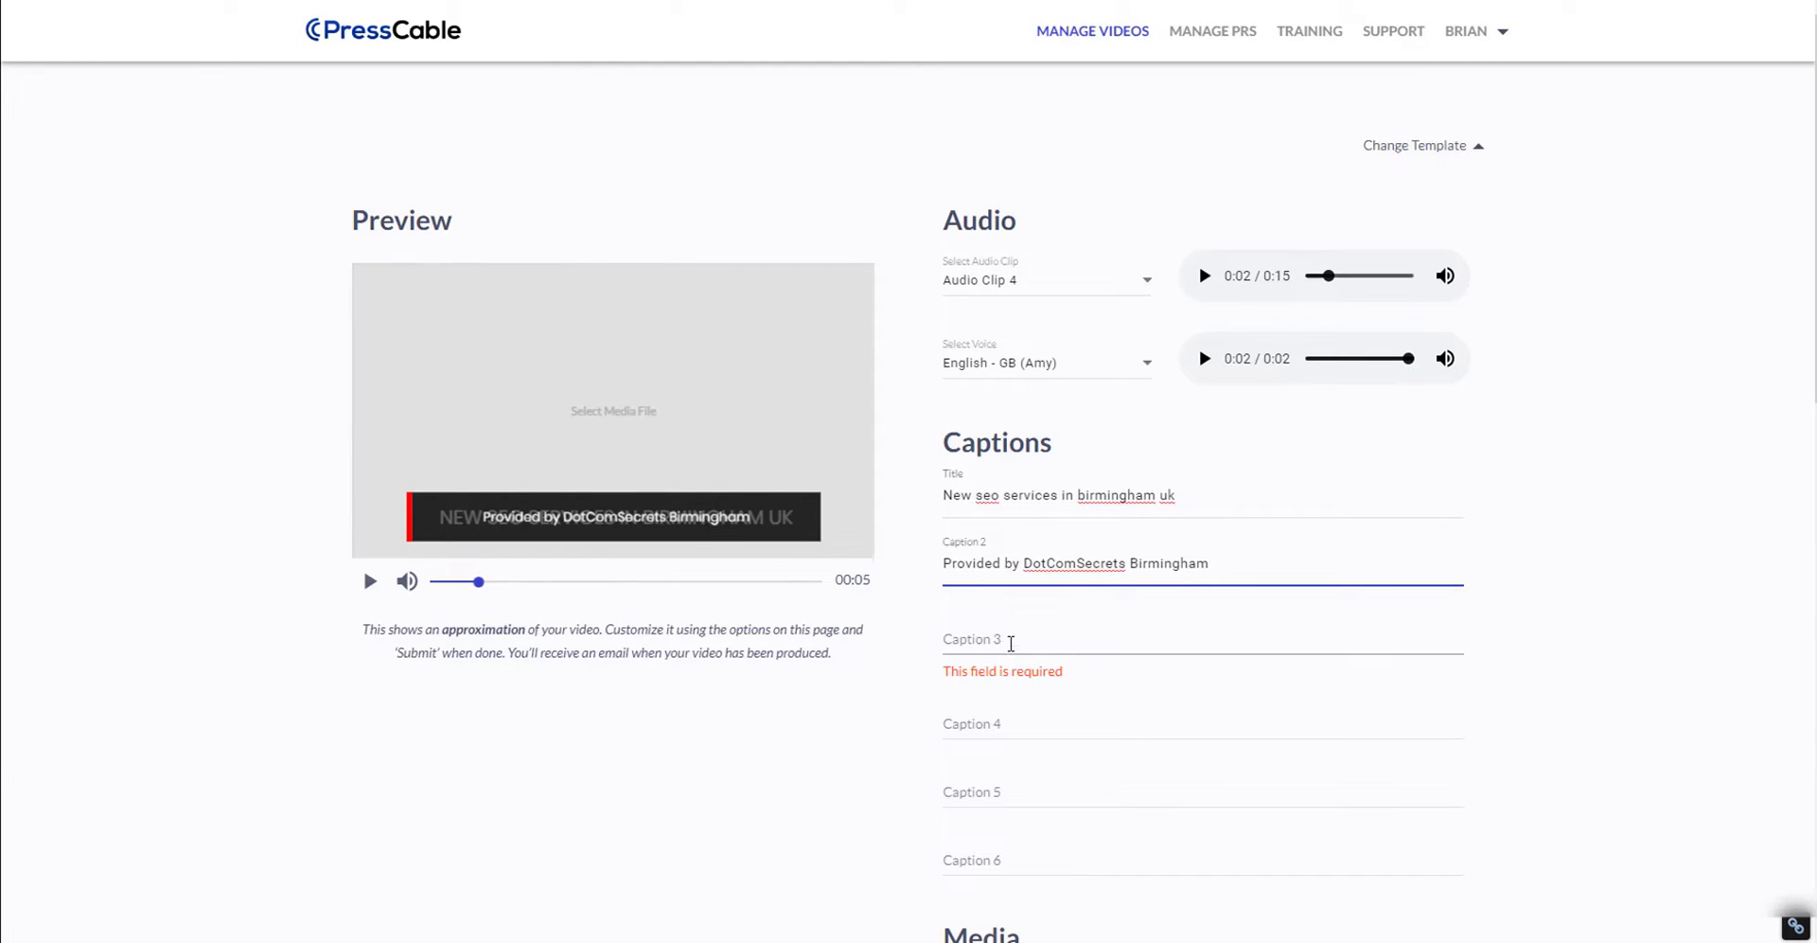
left_click(1010, 643)
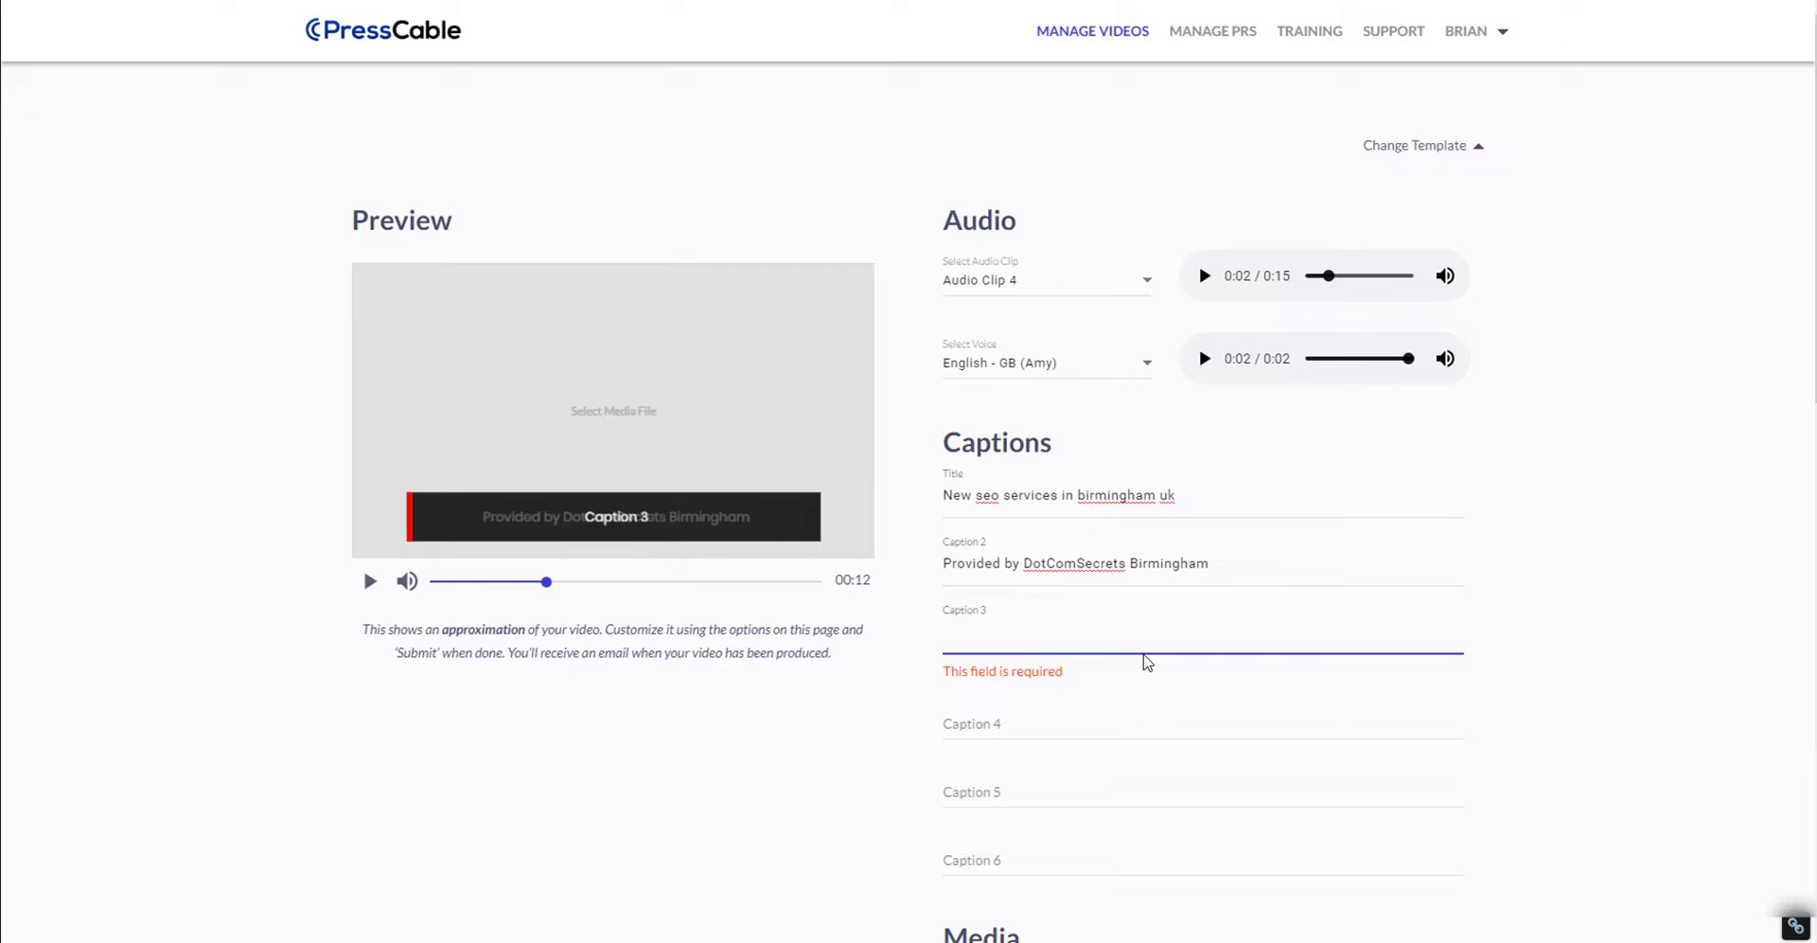
Fill Caption 3 with 'We also do webdesign' and Caption 4 with 'Google Ads and other PPC'
type("We al")
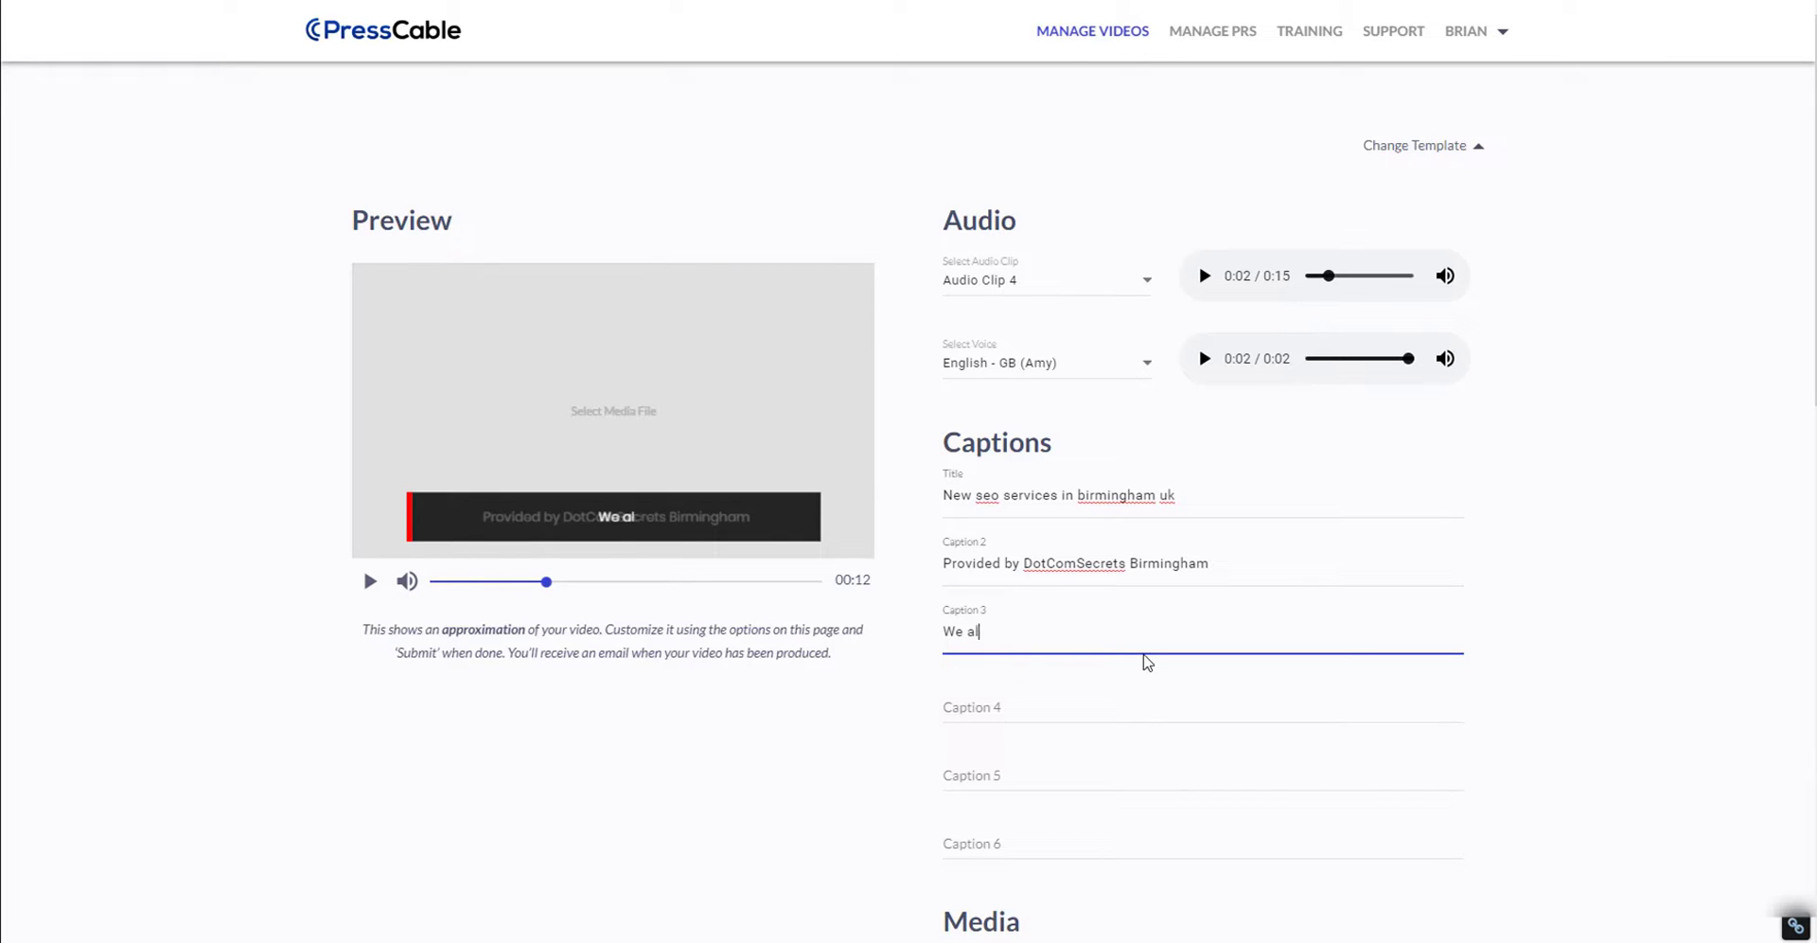
type("so do ")
type("web")
type("design")
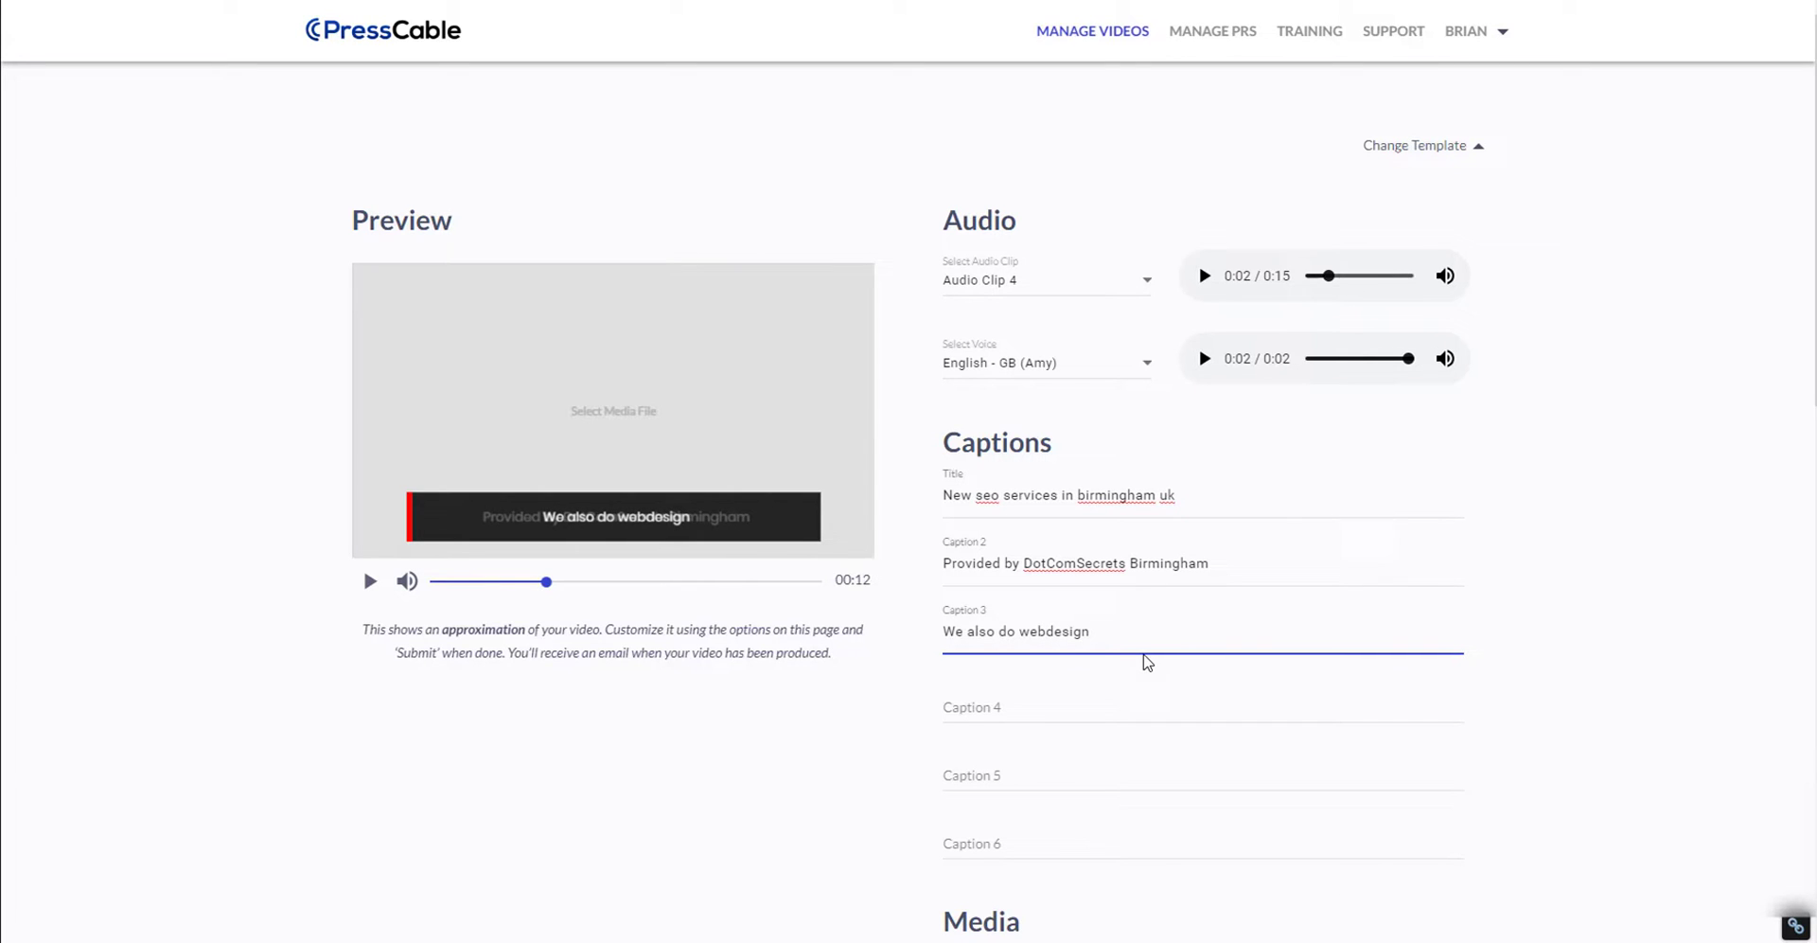
key("Tab")
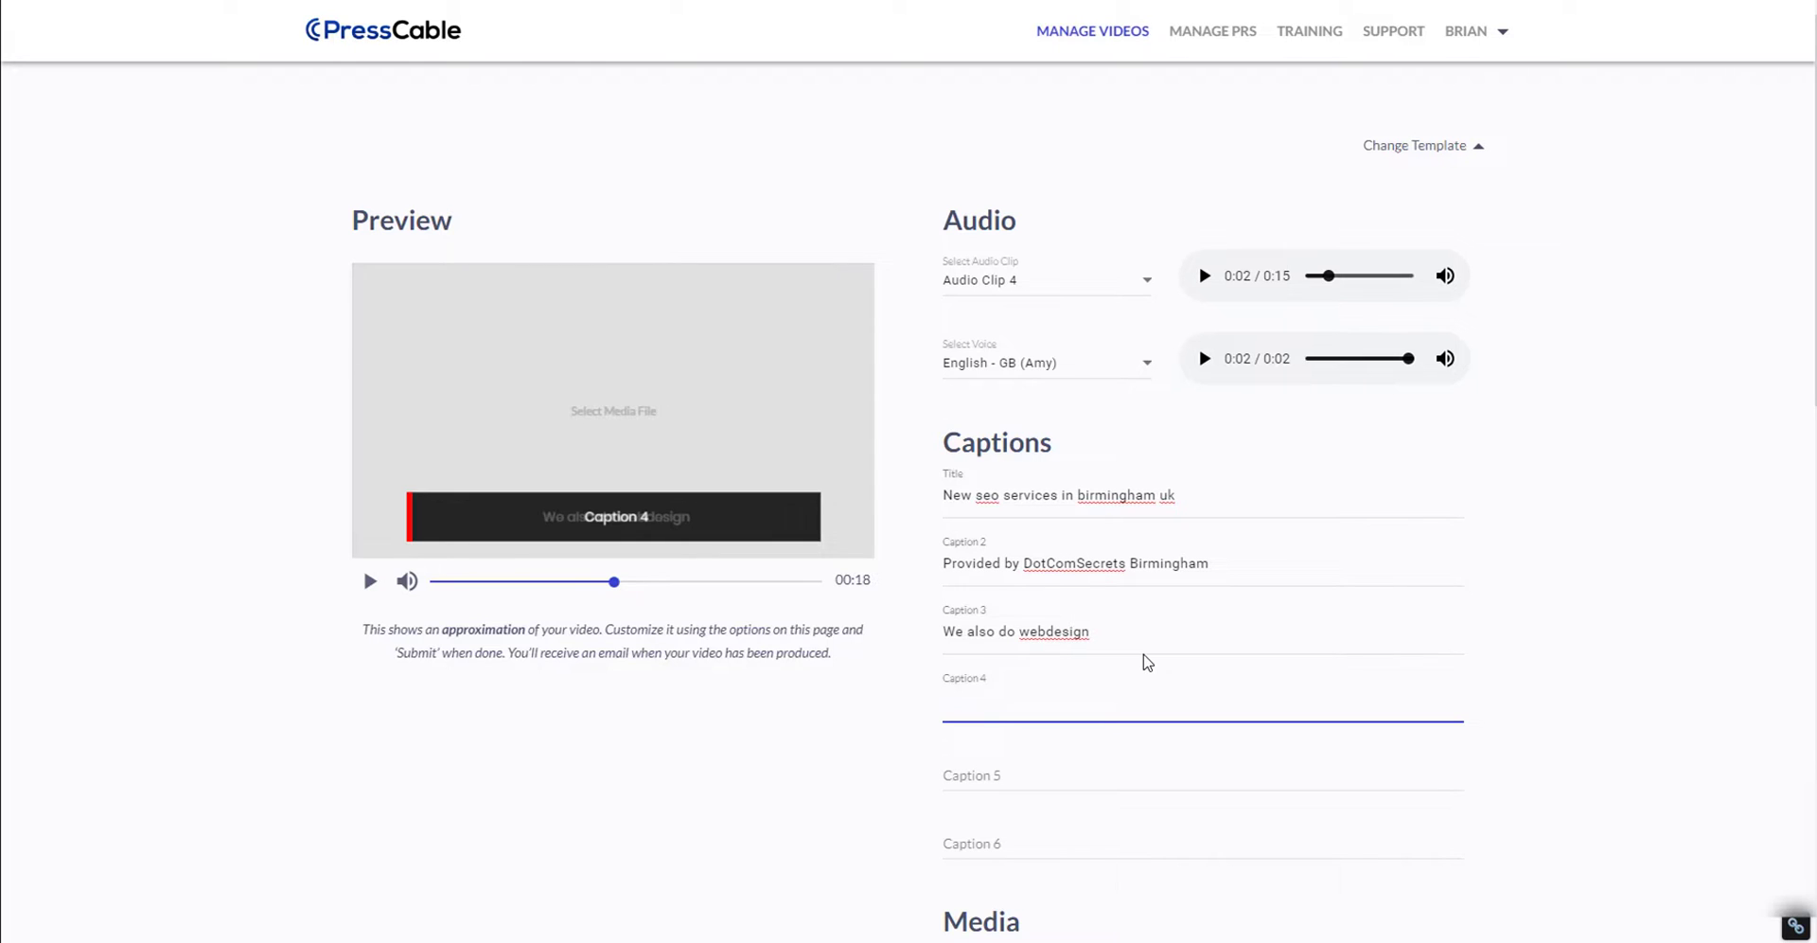
type("Google A")
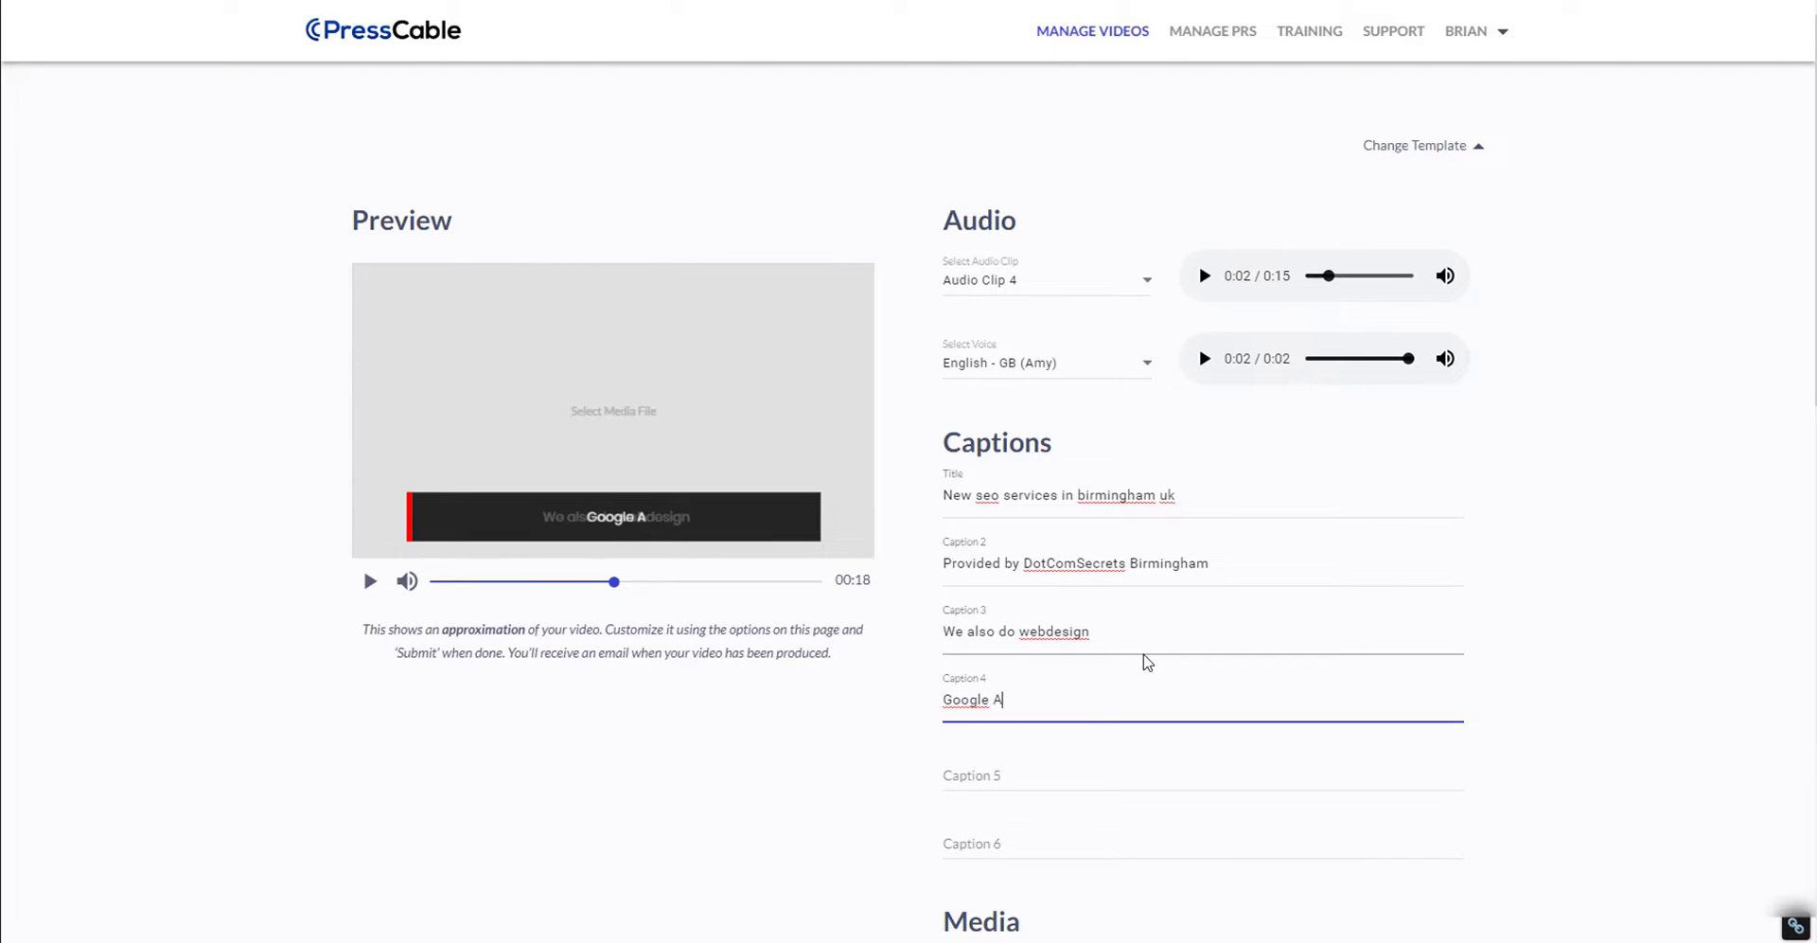
type("ds and")
type(" other PP")
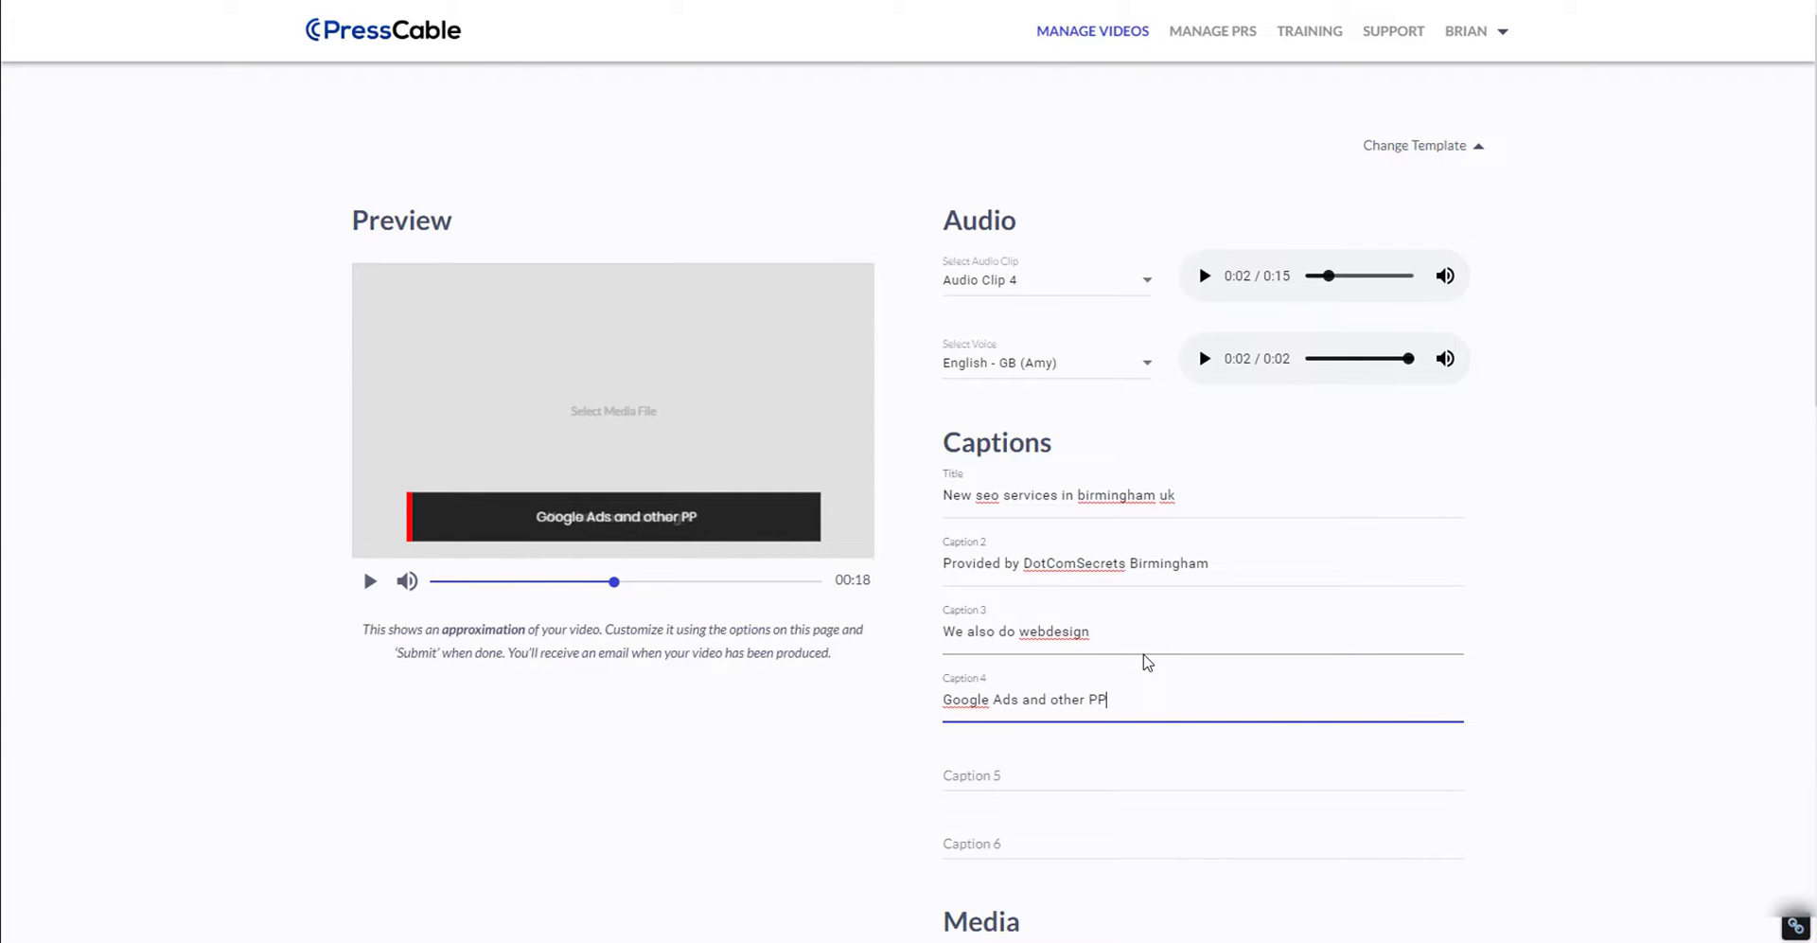
type("C")
key("Tab")
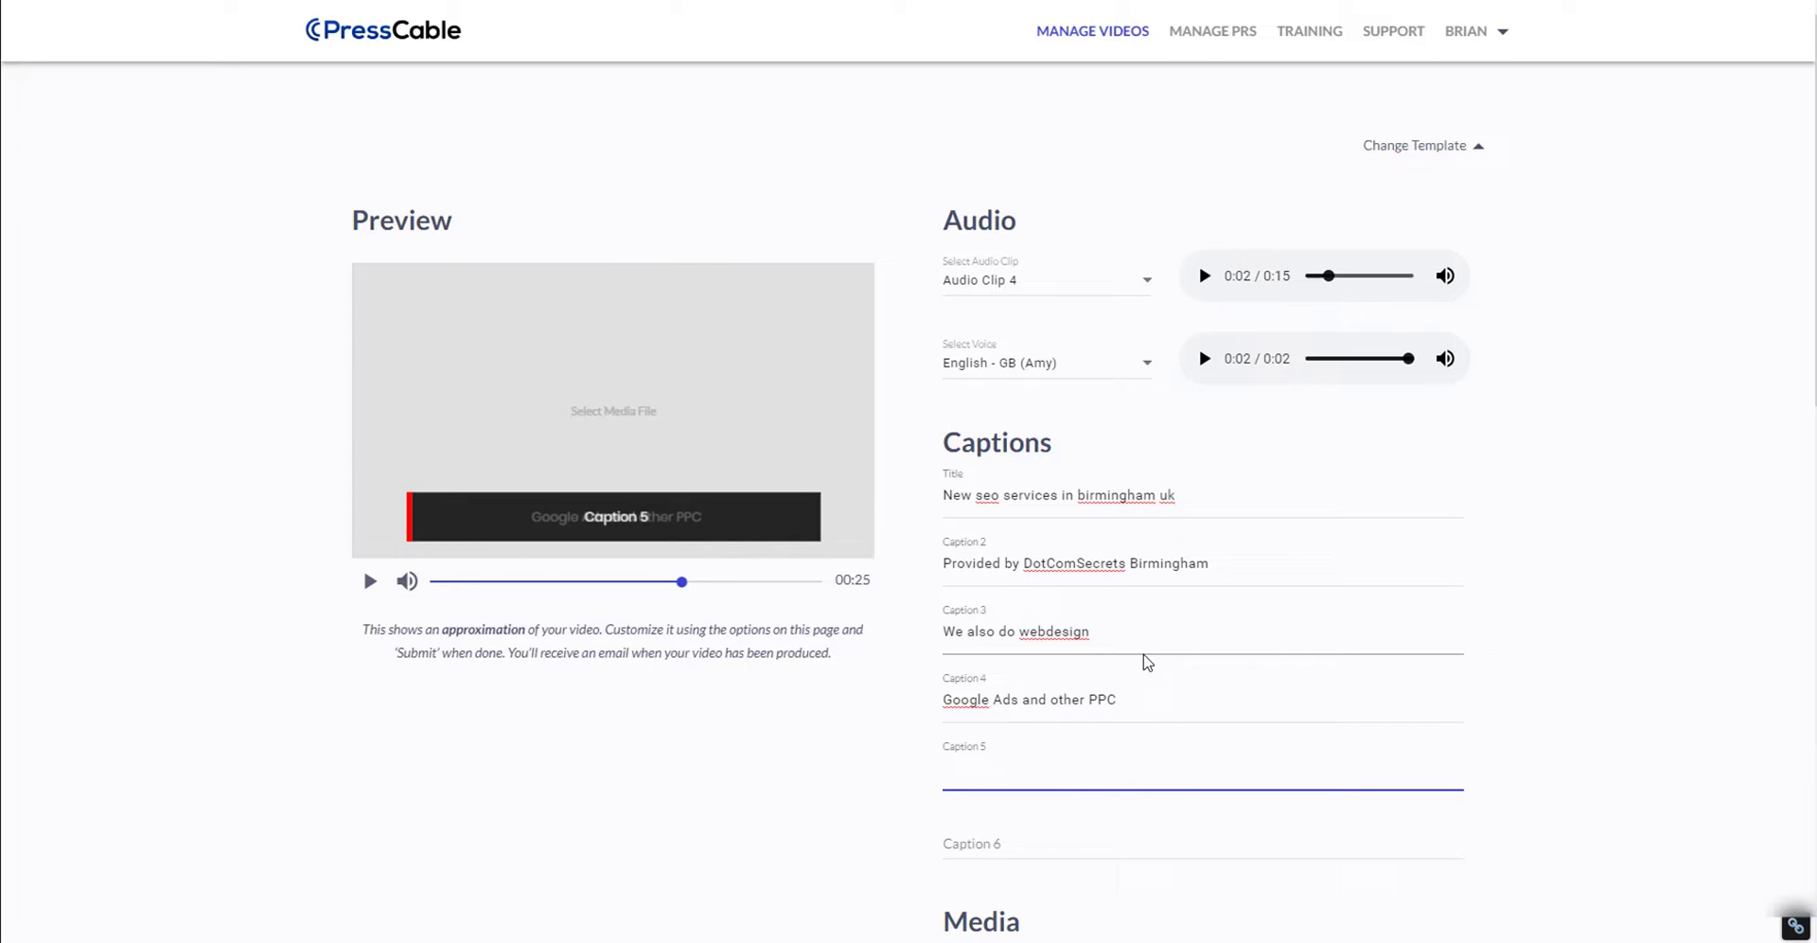
Set Caption 5 to 'Search engine optimisation is how we make you more money' and Caption 6 to a call-us phone line
type("Sea")
type("rch eng")
type("ine opti")
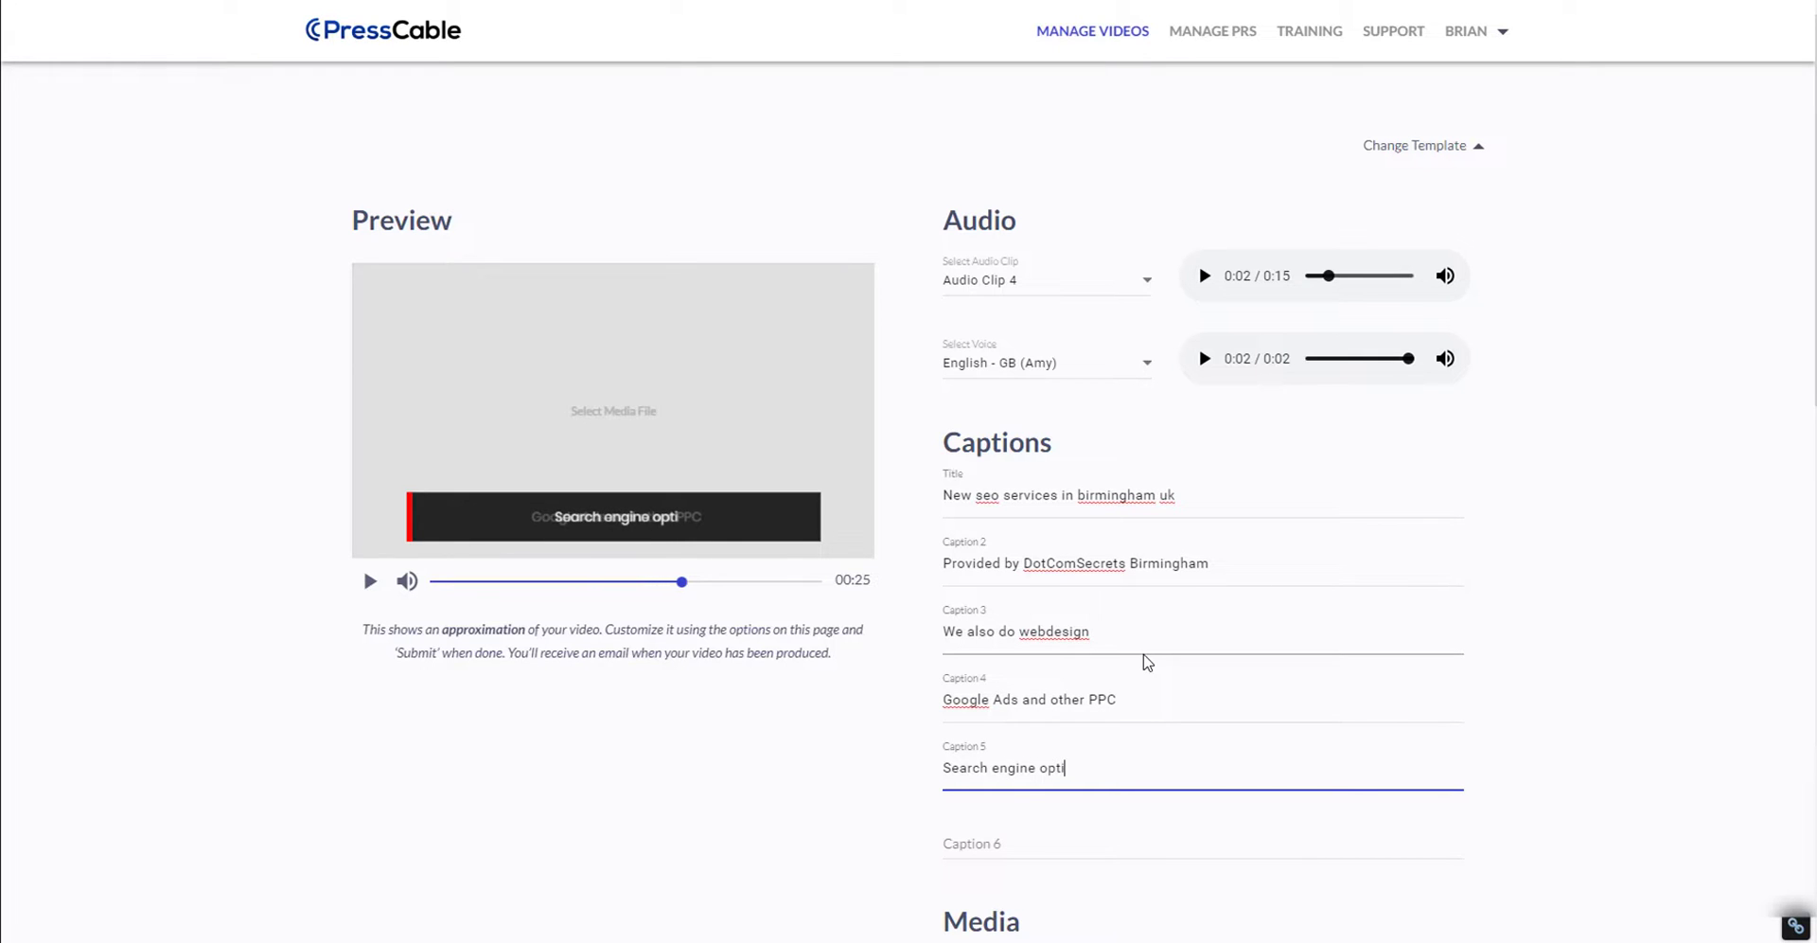
type("misation")
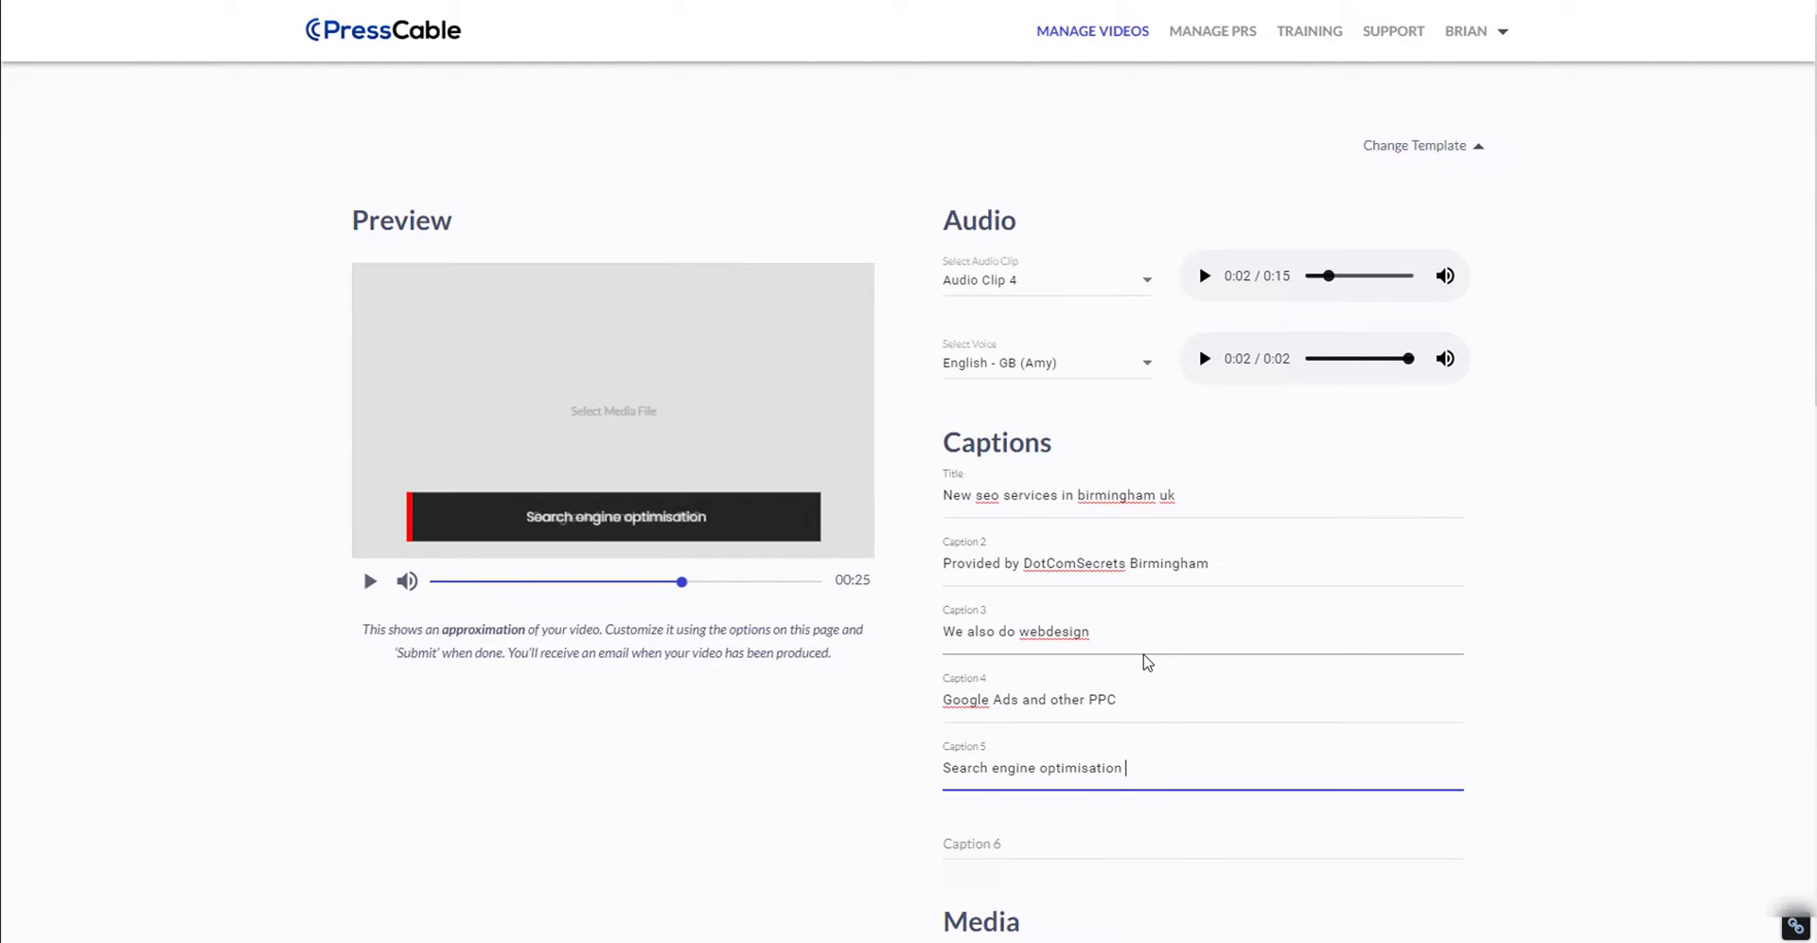
type(" is")
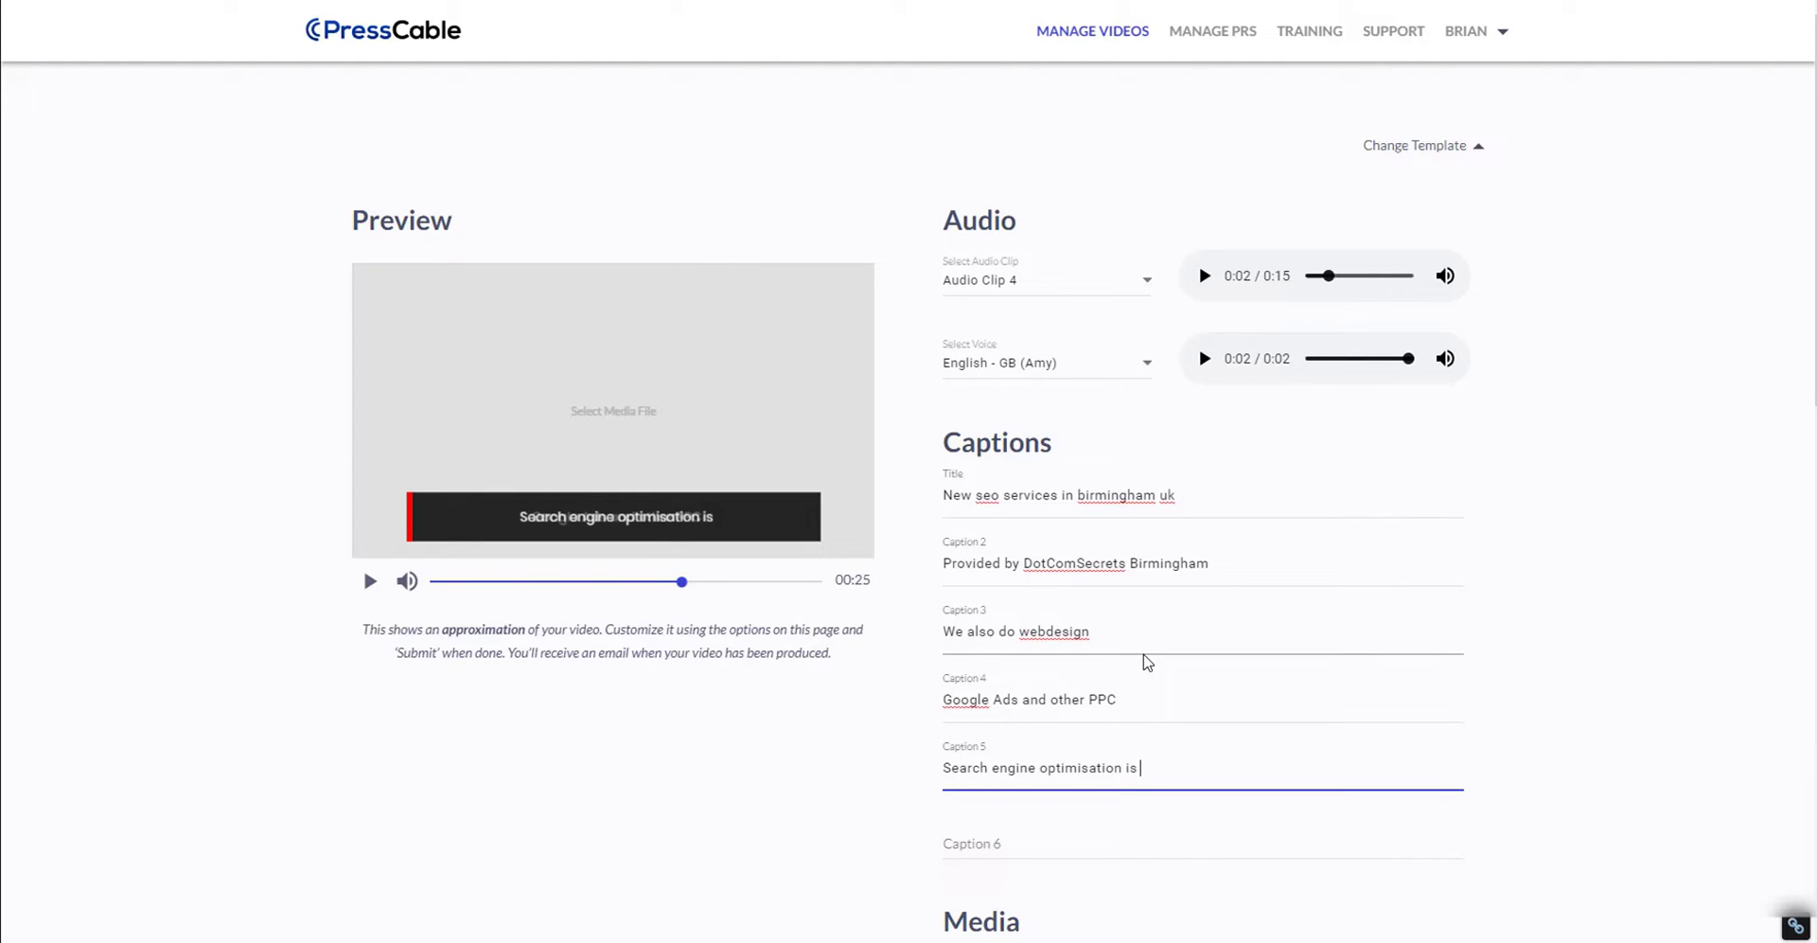
type("a")
key("BackSpace")
type("how we ")
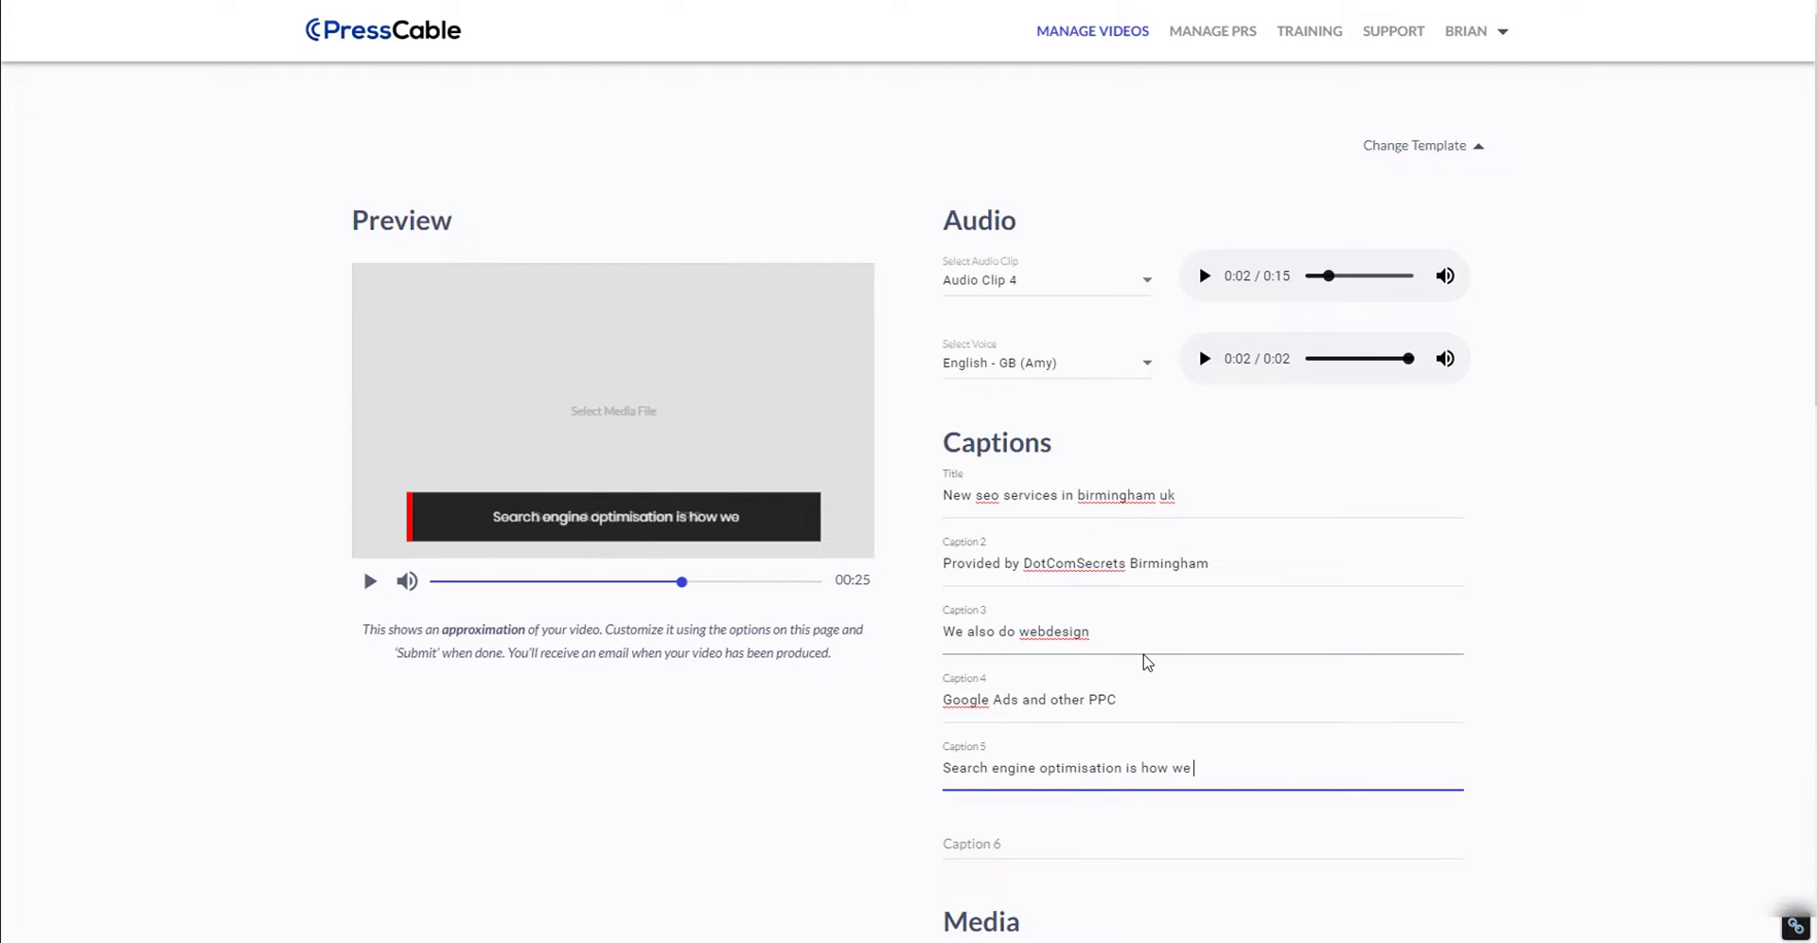
type("make y")
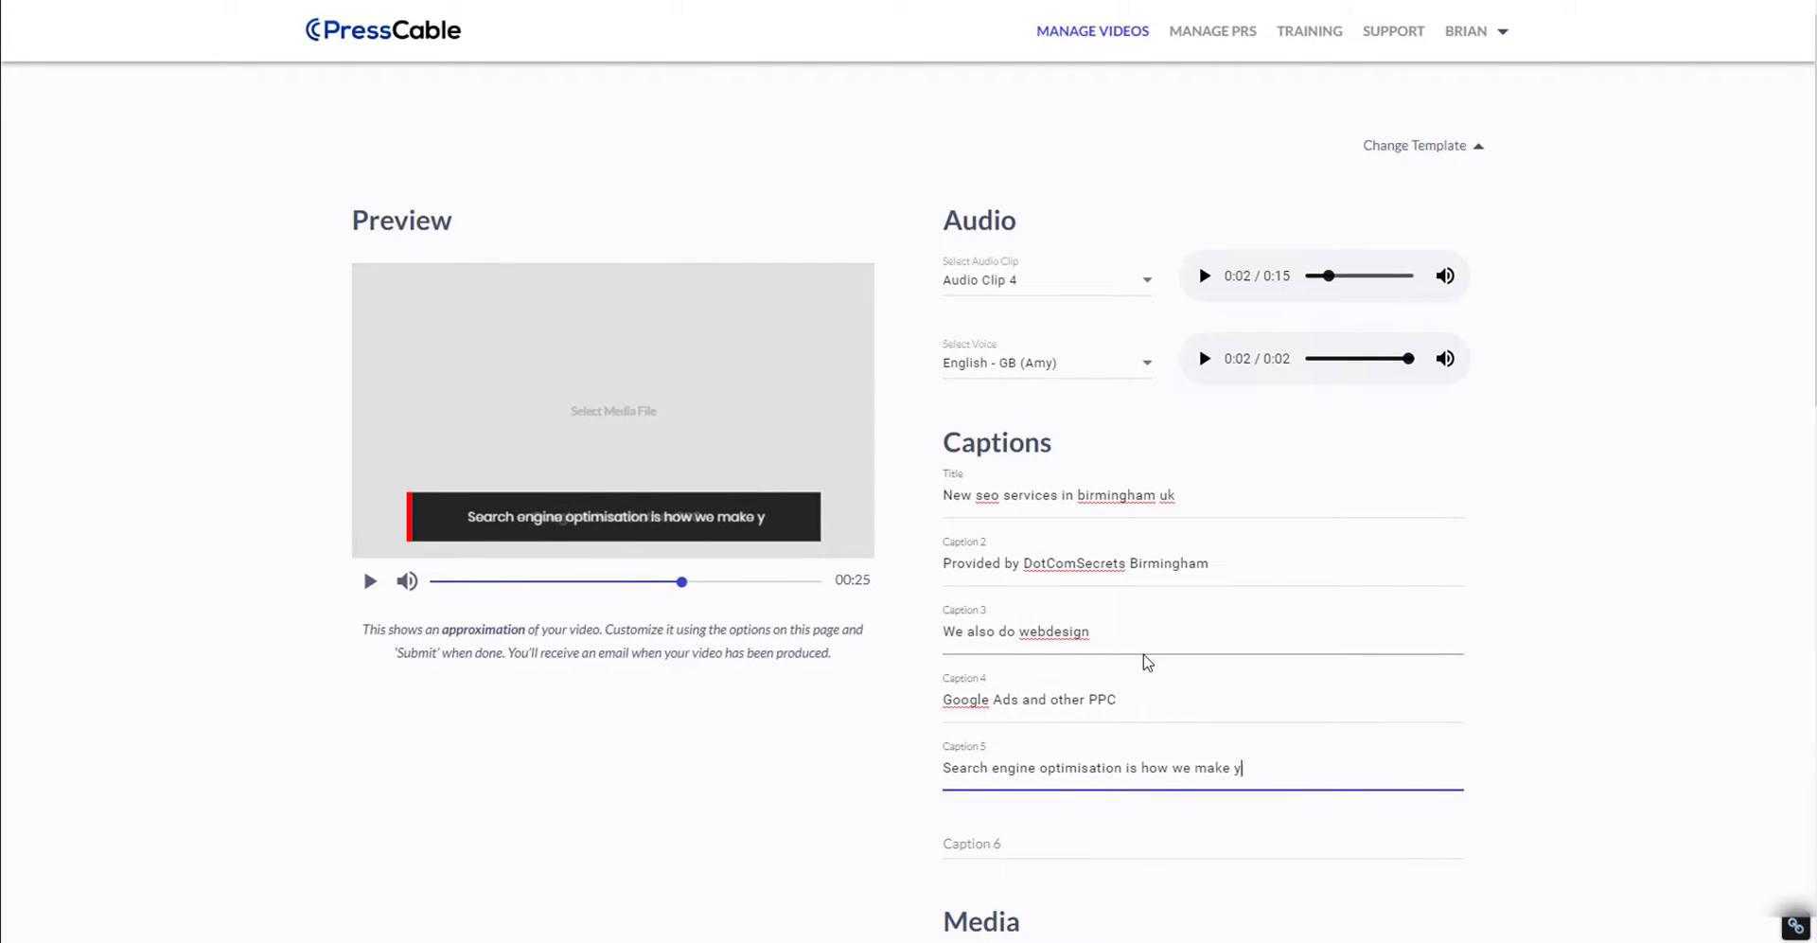
type("ou more m")
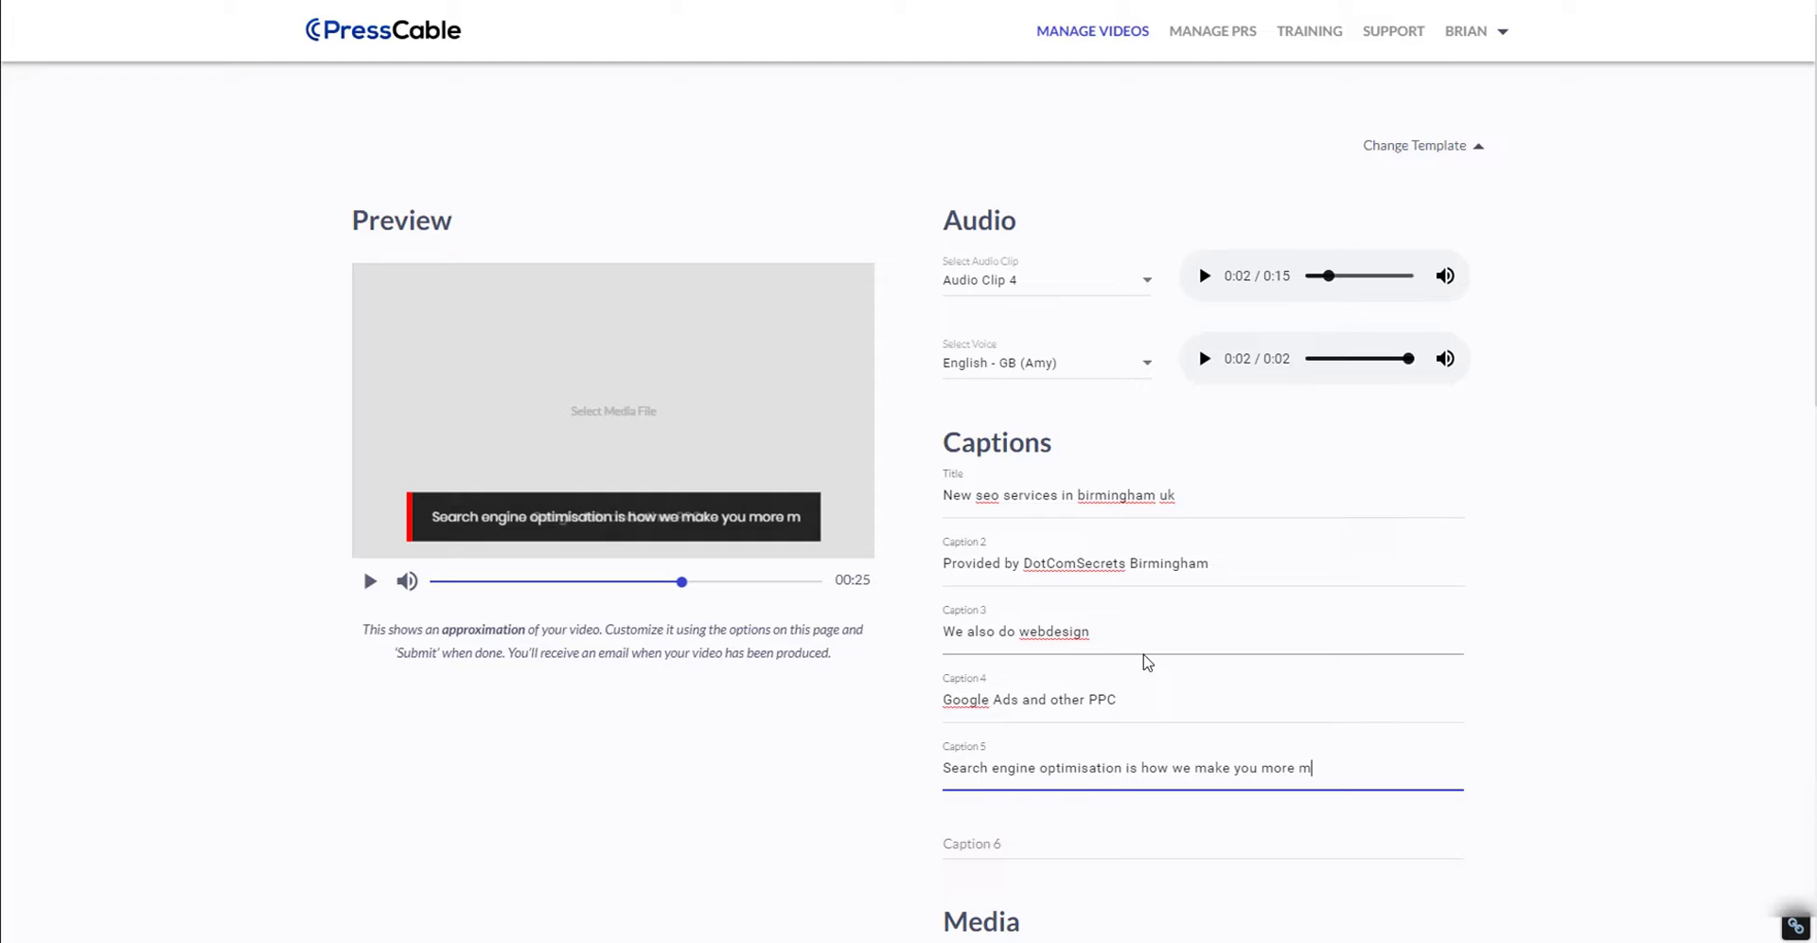
type("oney")
key("Tab")
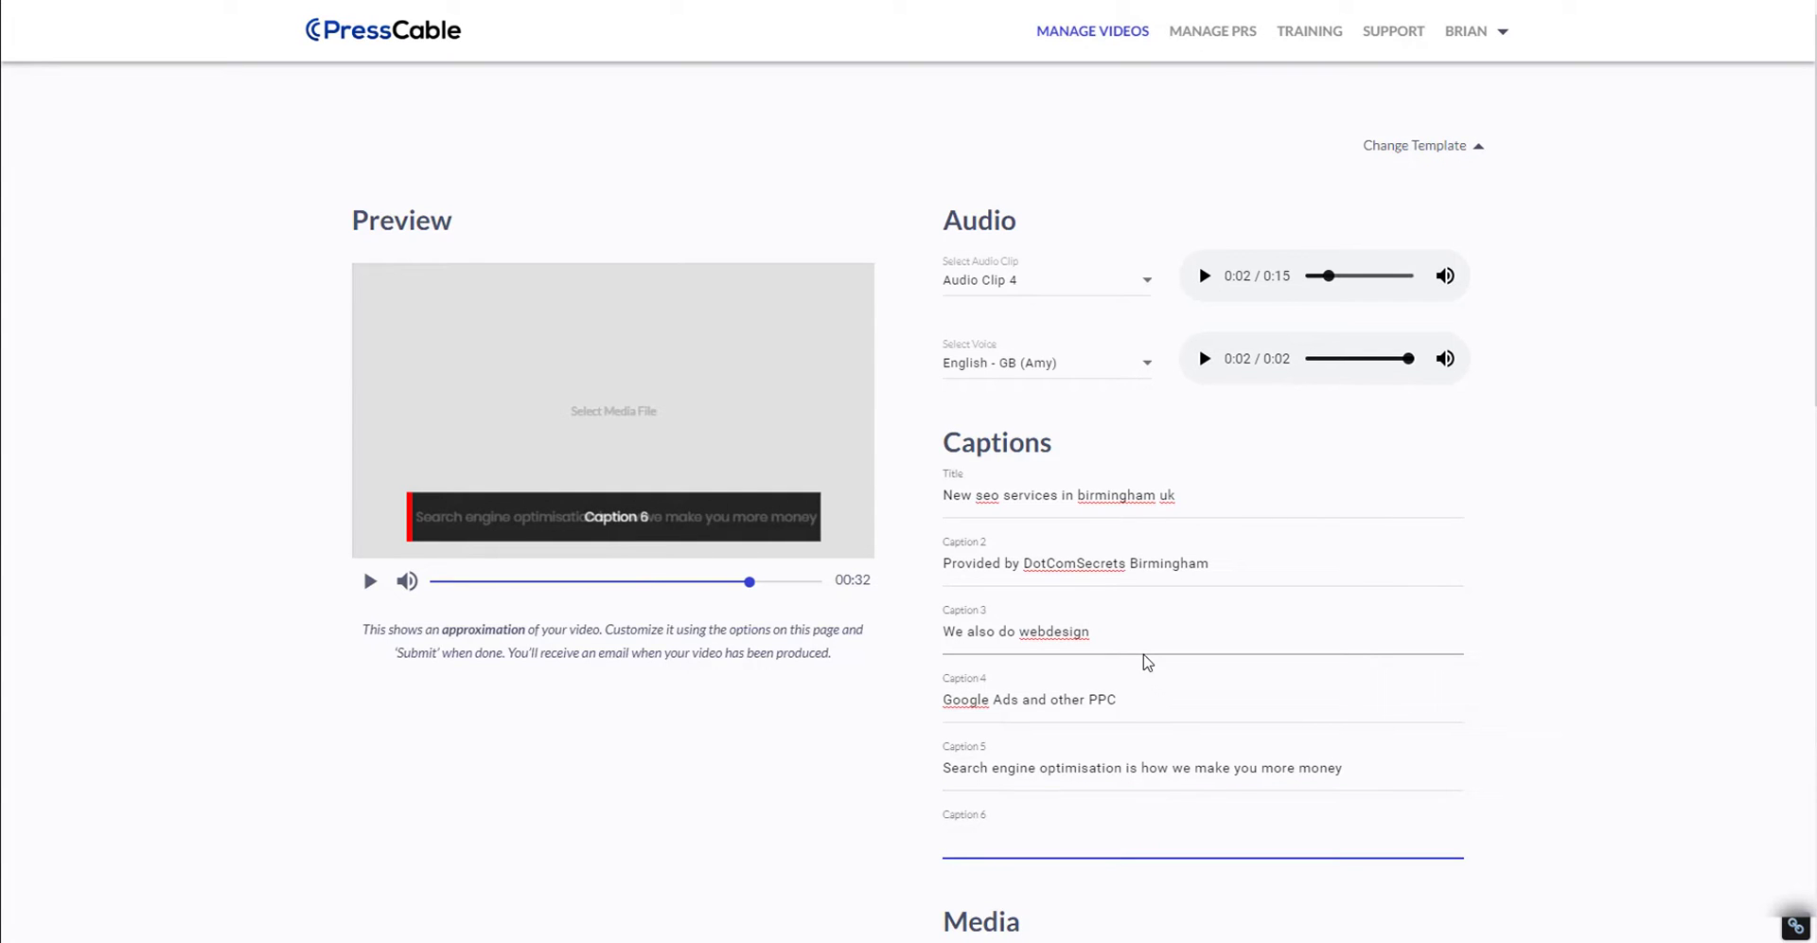
type("Call us fo")
type("r more de")
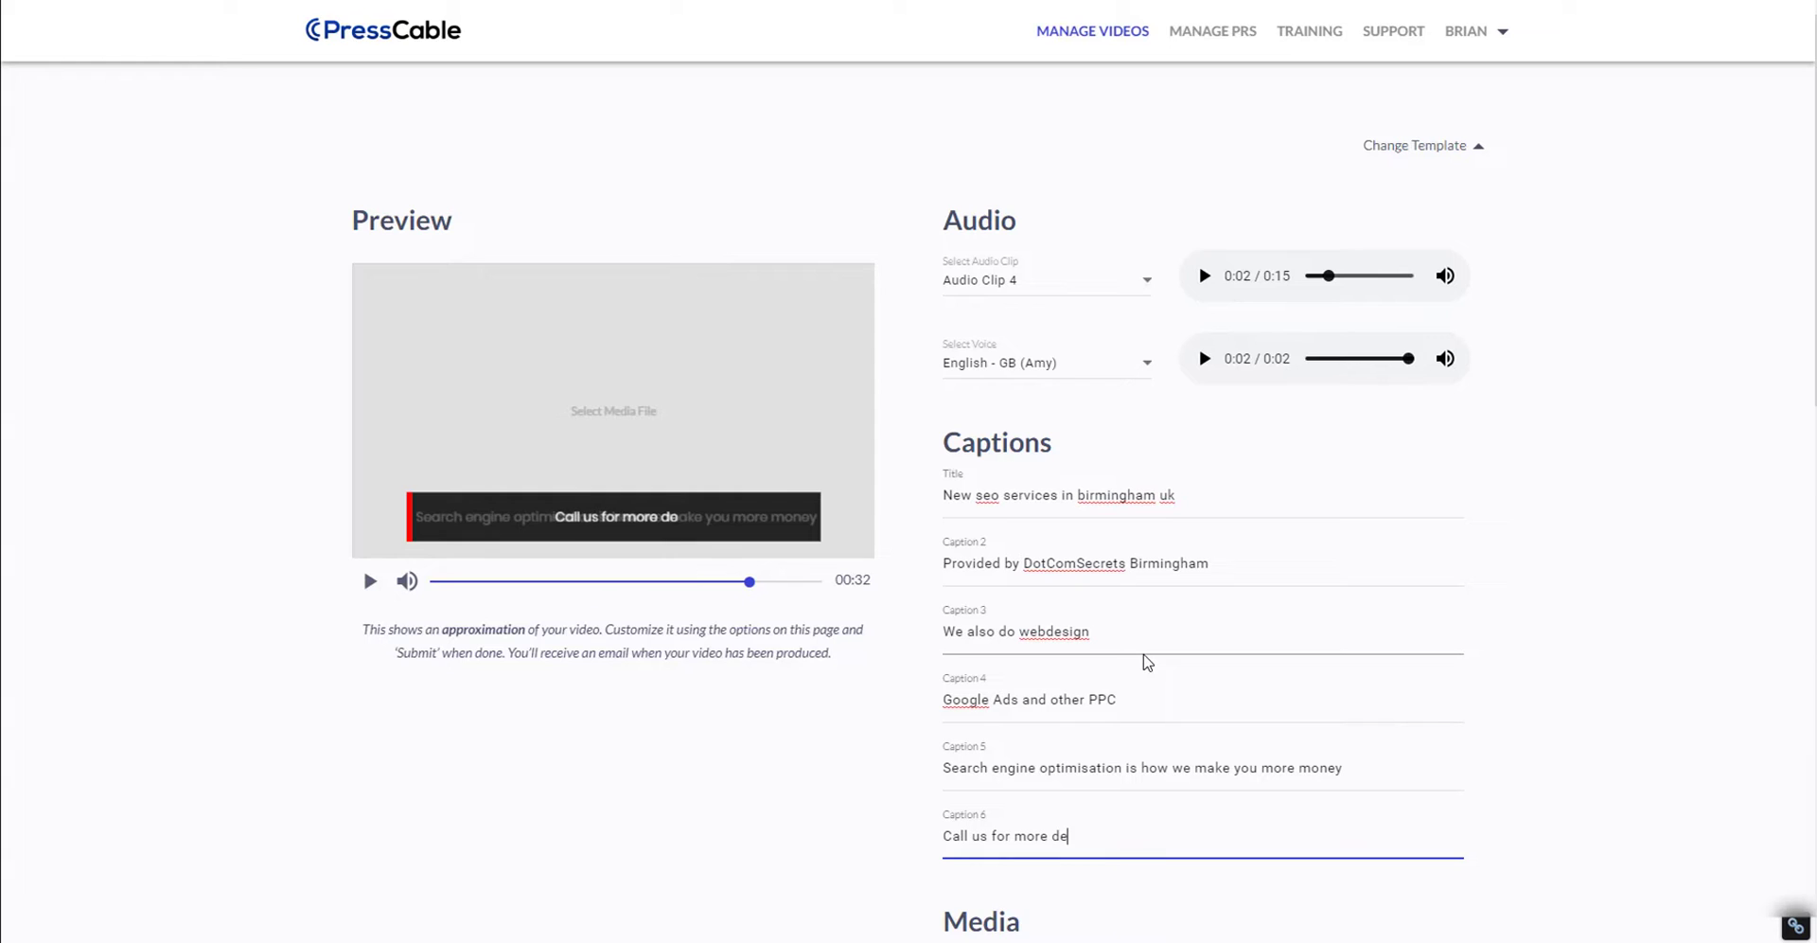
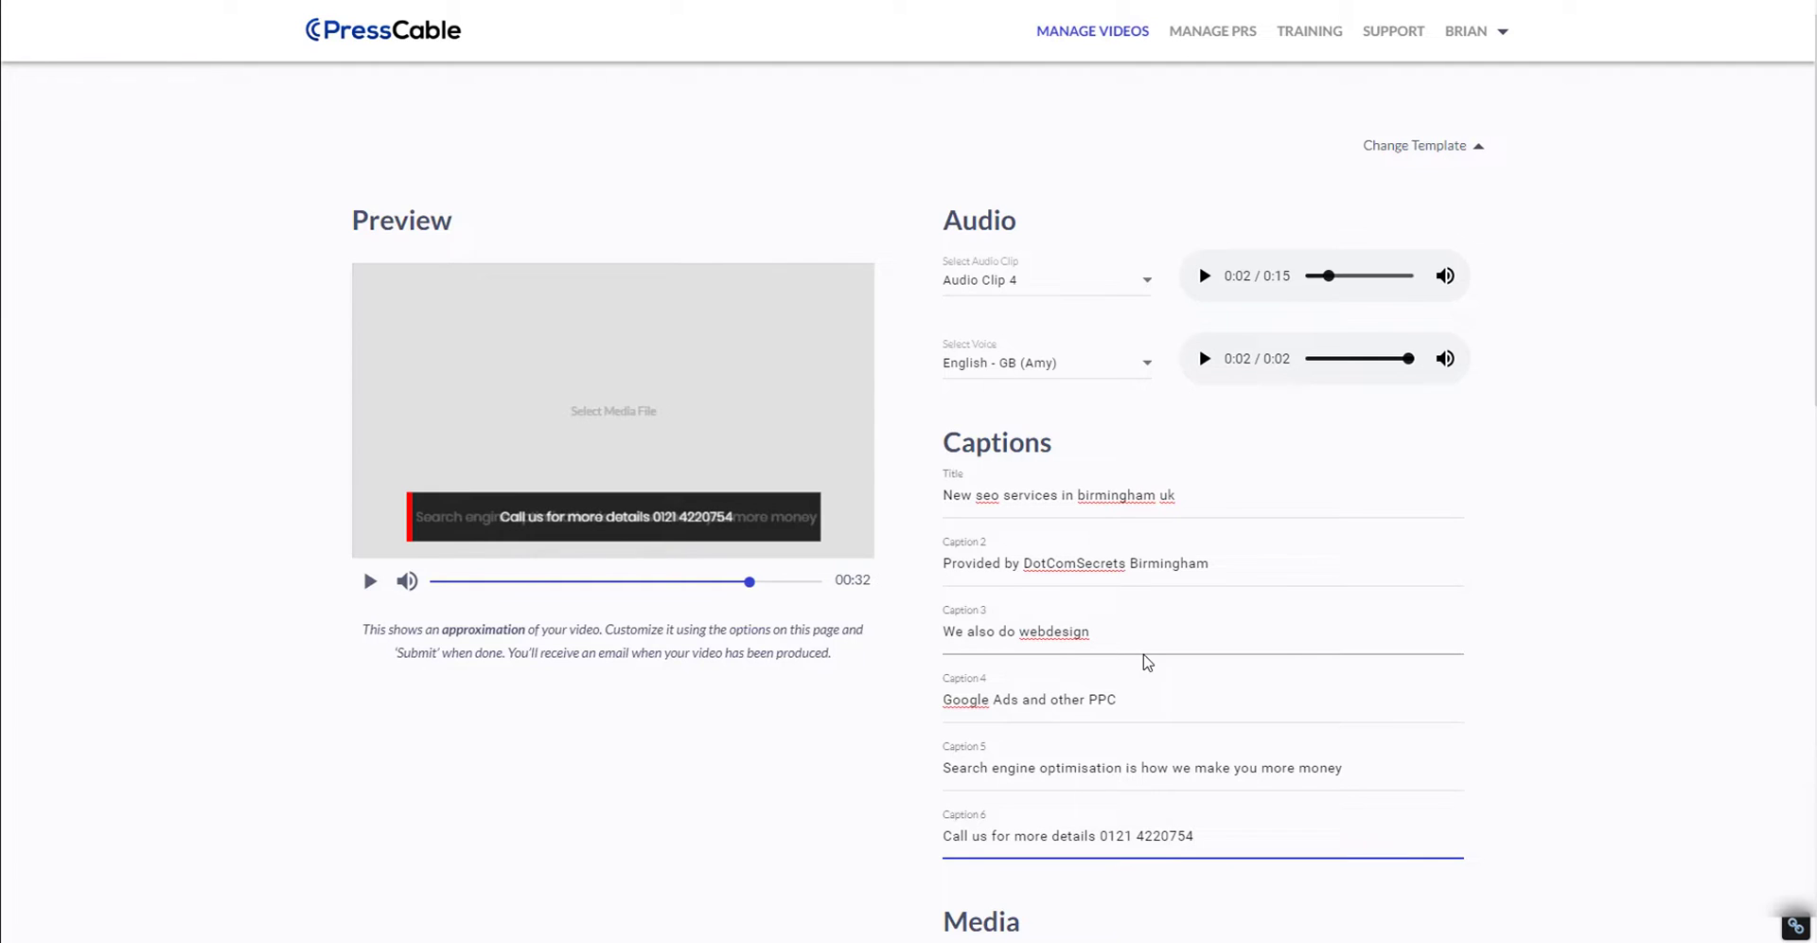
Open the image picker for Image 1 (Title) and browse the stock photo thumbnails
scroll(1145, 653, "down", 4)
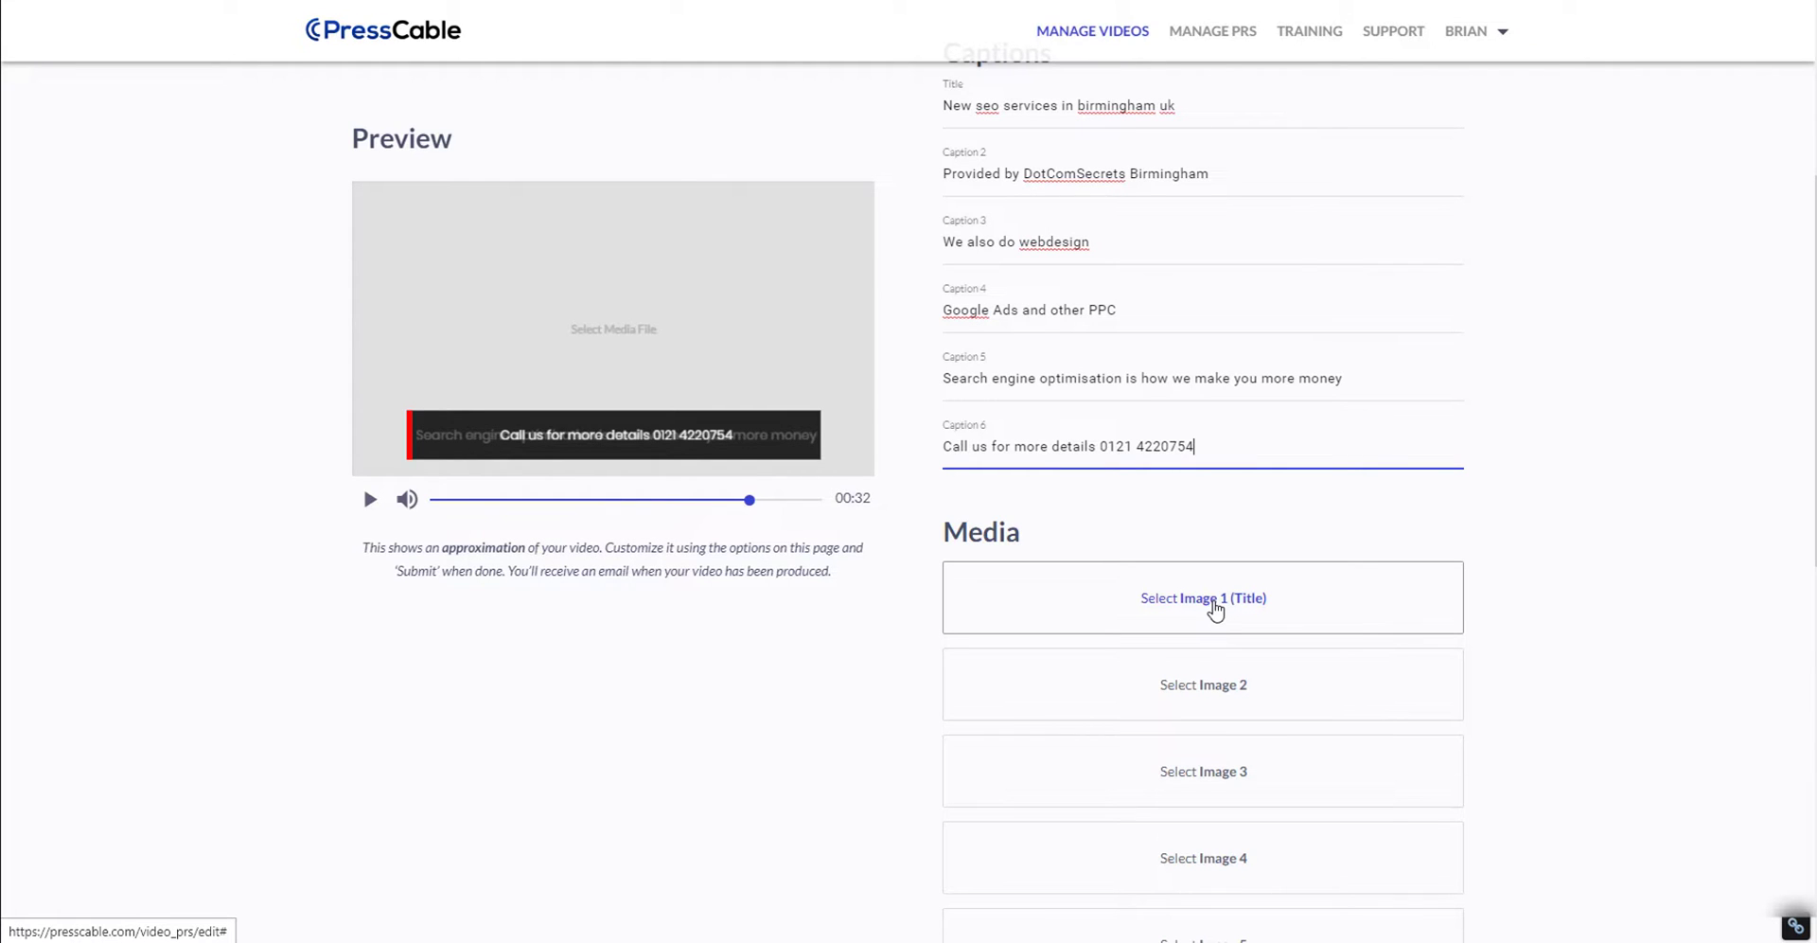
left_click(1212, 606)
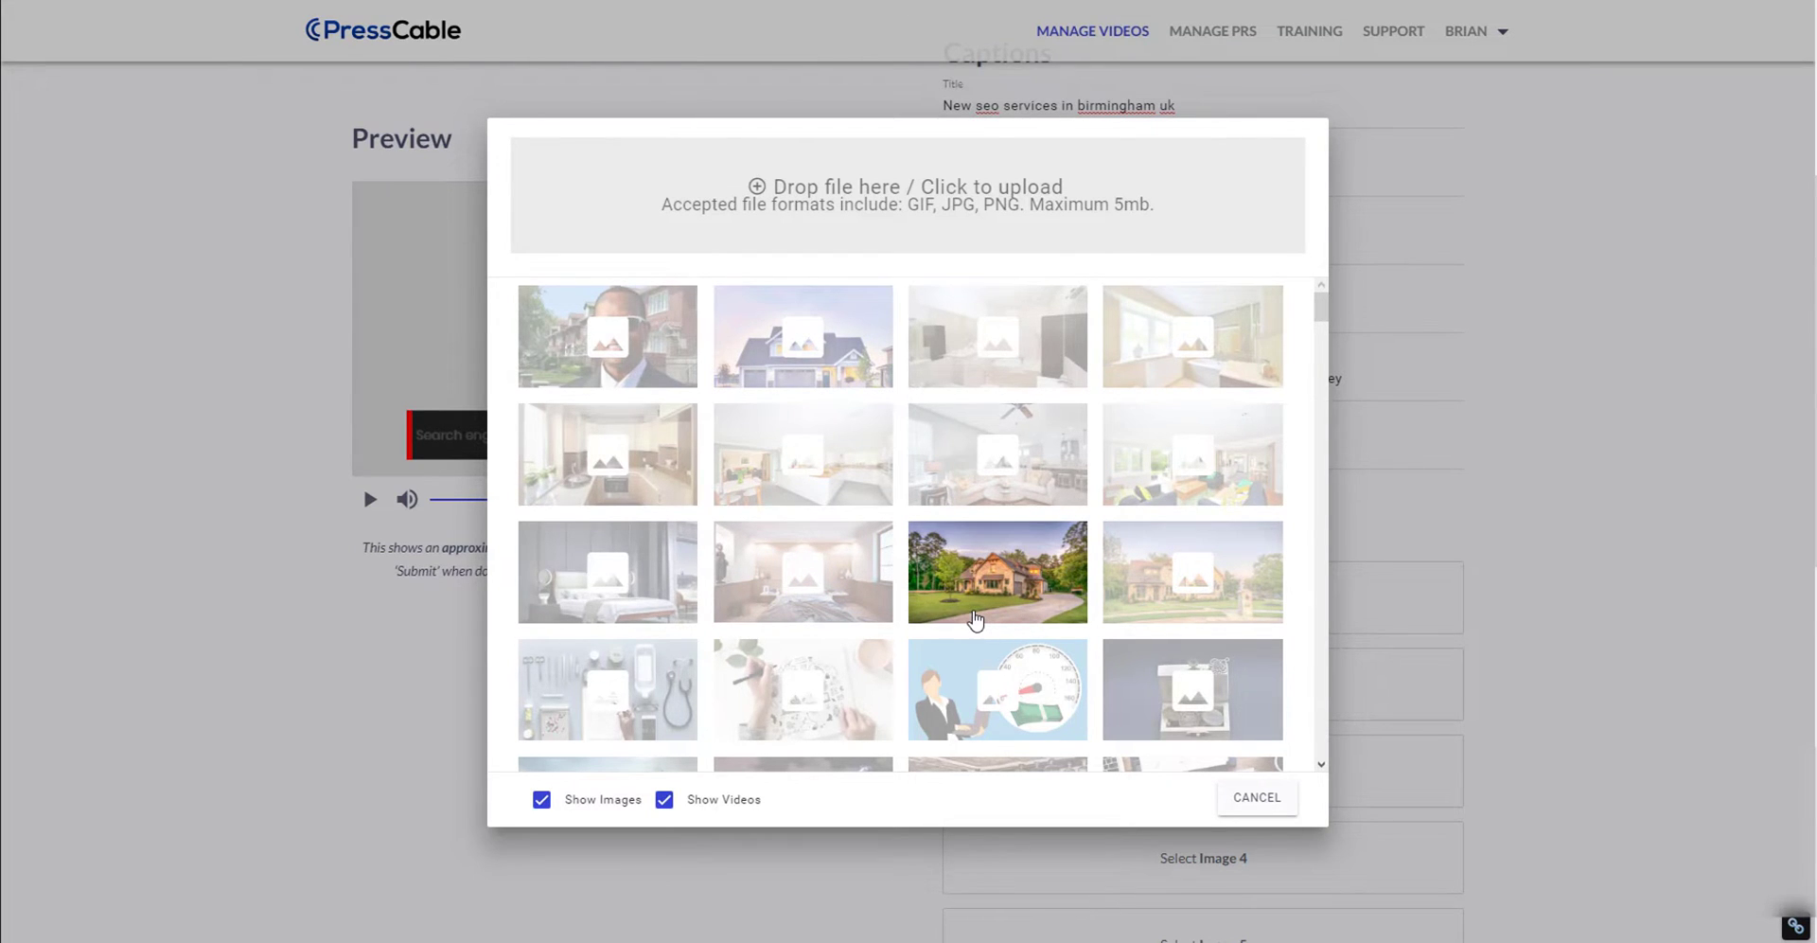
scroll(980, 610, "down", 2)
scroll(992, 591, "down", 2)
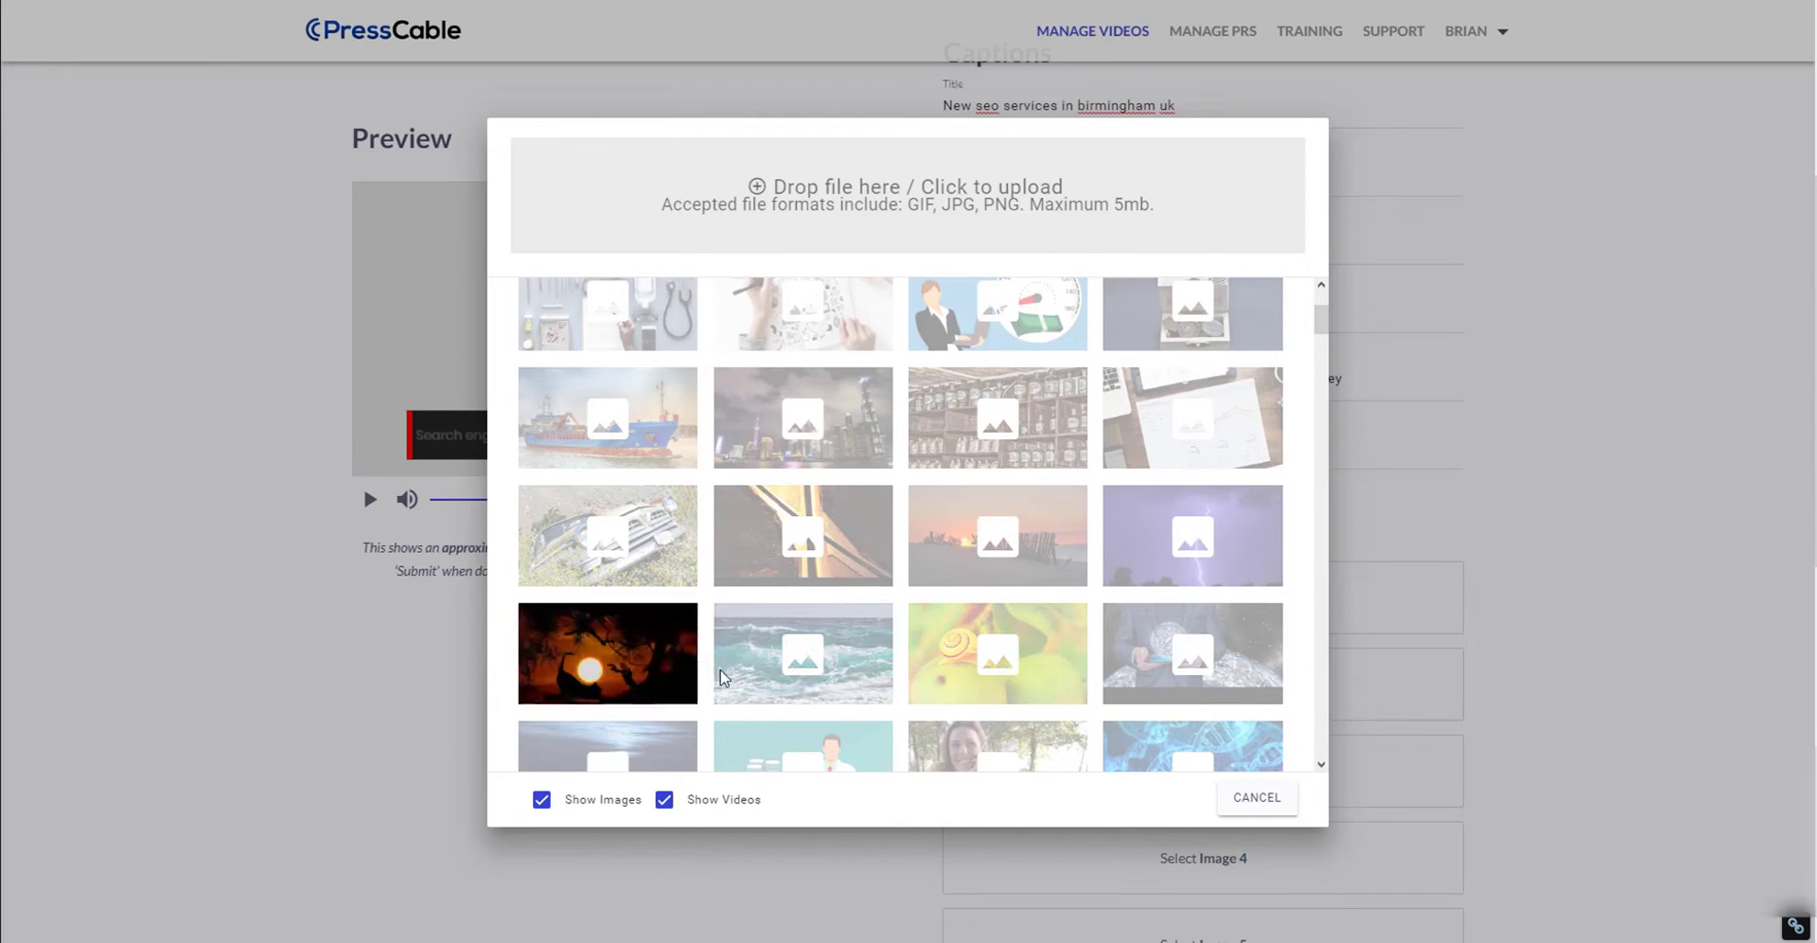
scroll(889, 667, "down", 1)
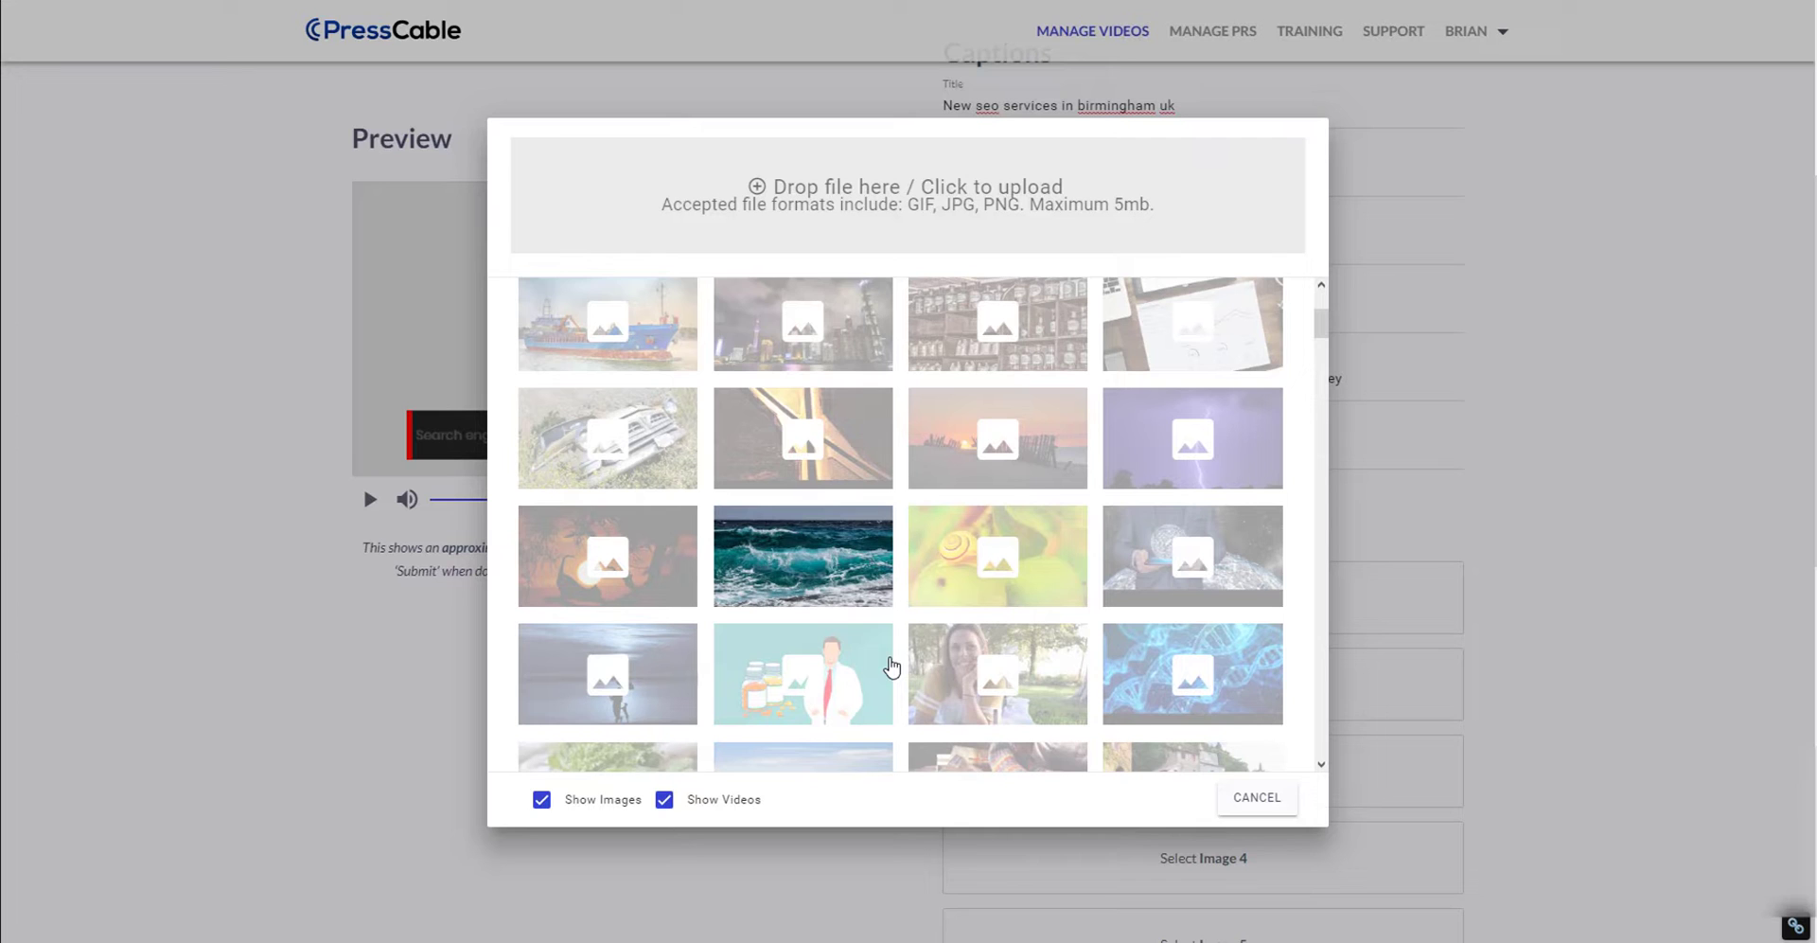
scroll(890, 667, "down", 1)
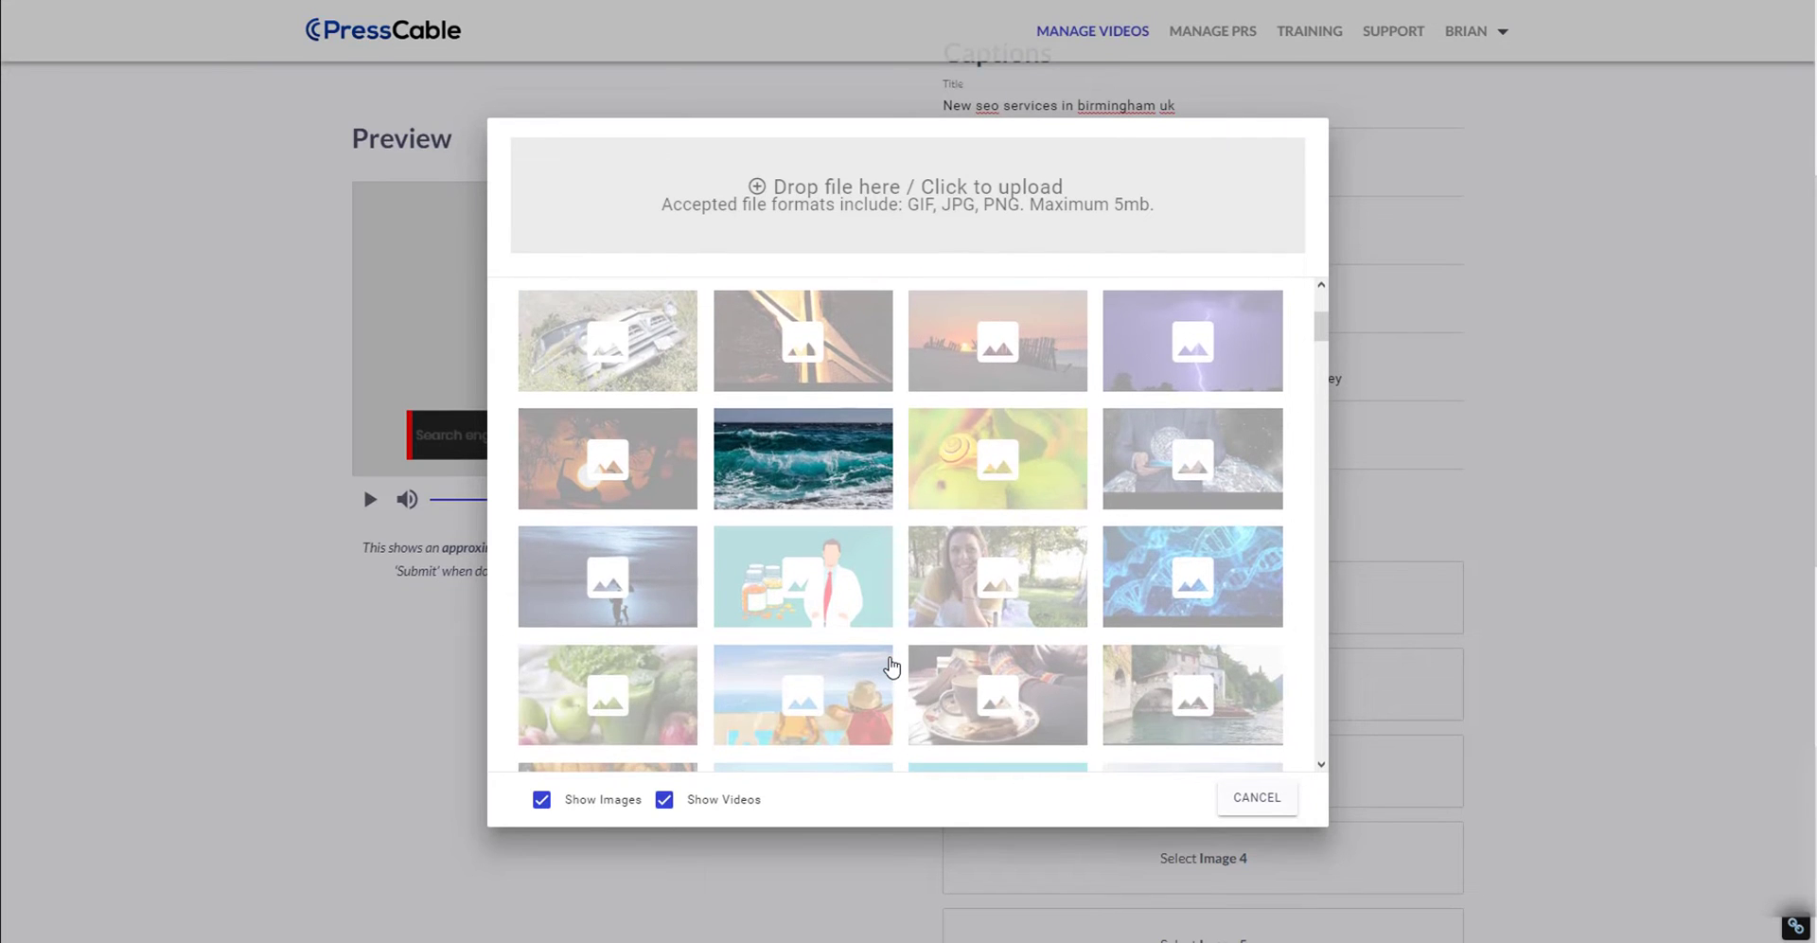
scroll(889, 667, "down", 2)
scroll(889, 667, "down", 3)
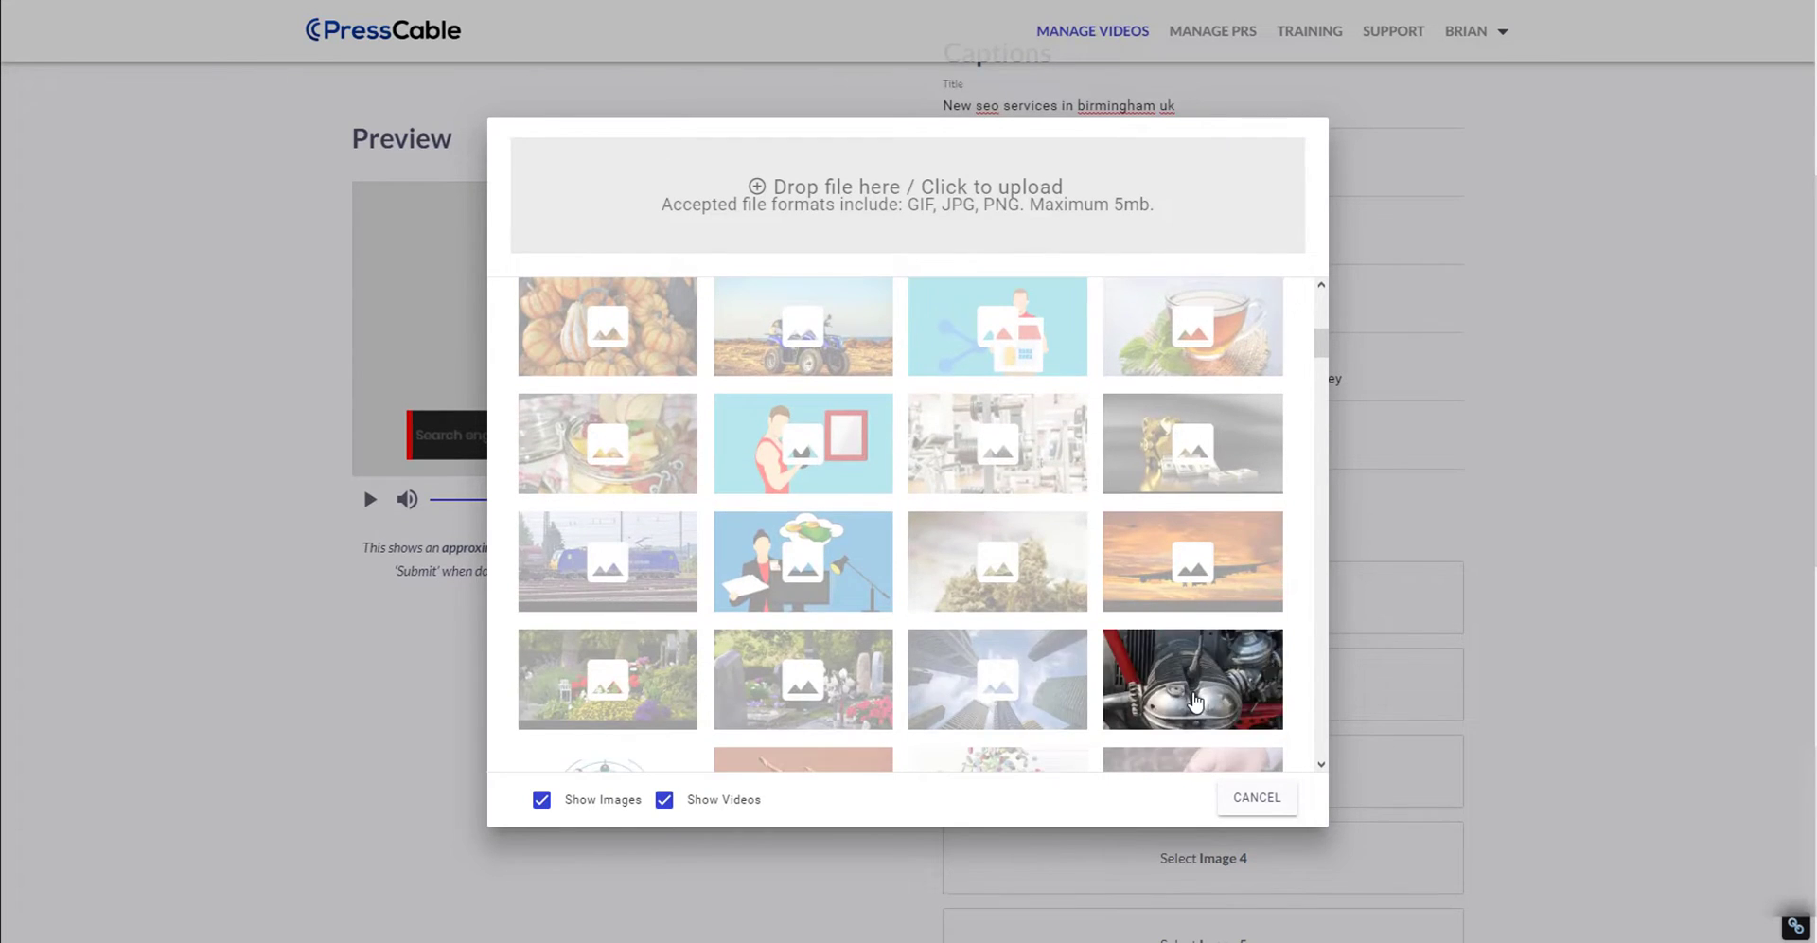
scroll(1041, 695, "down", 4)
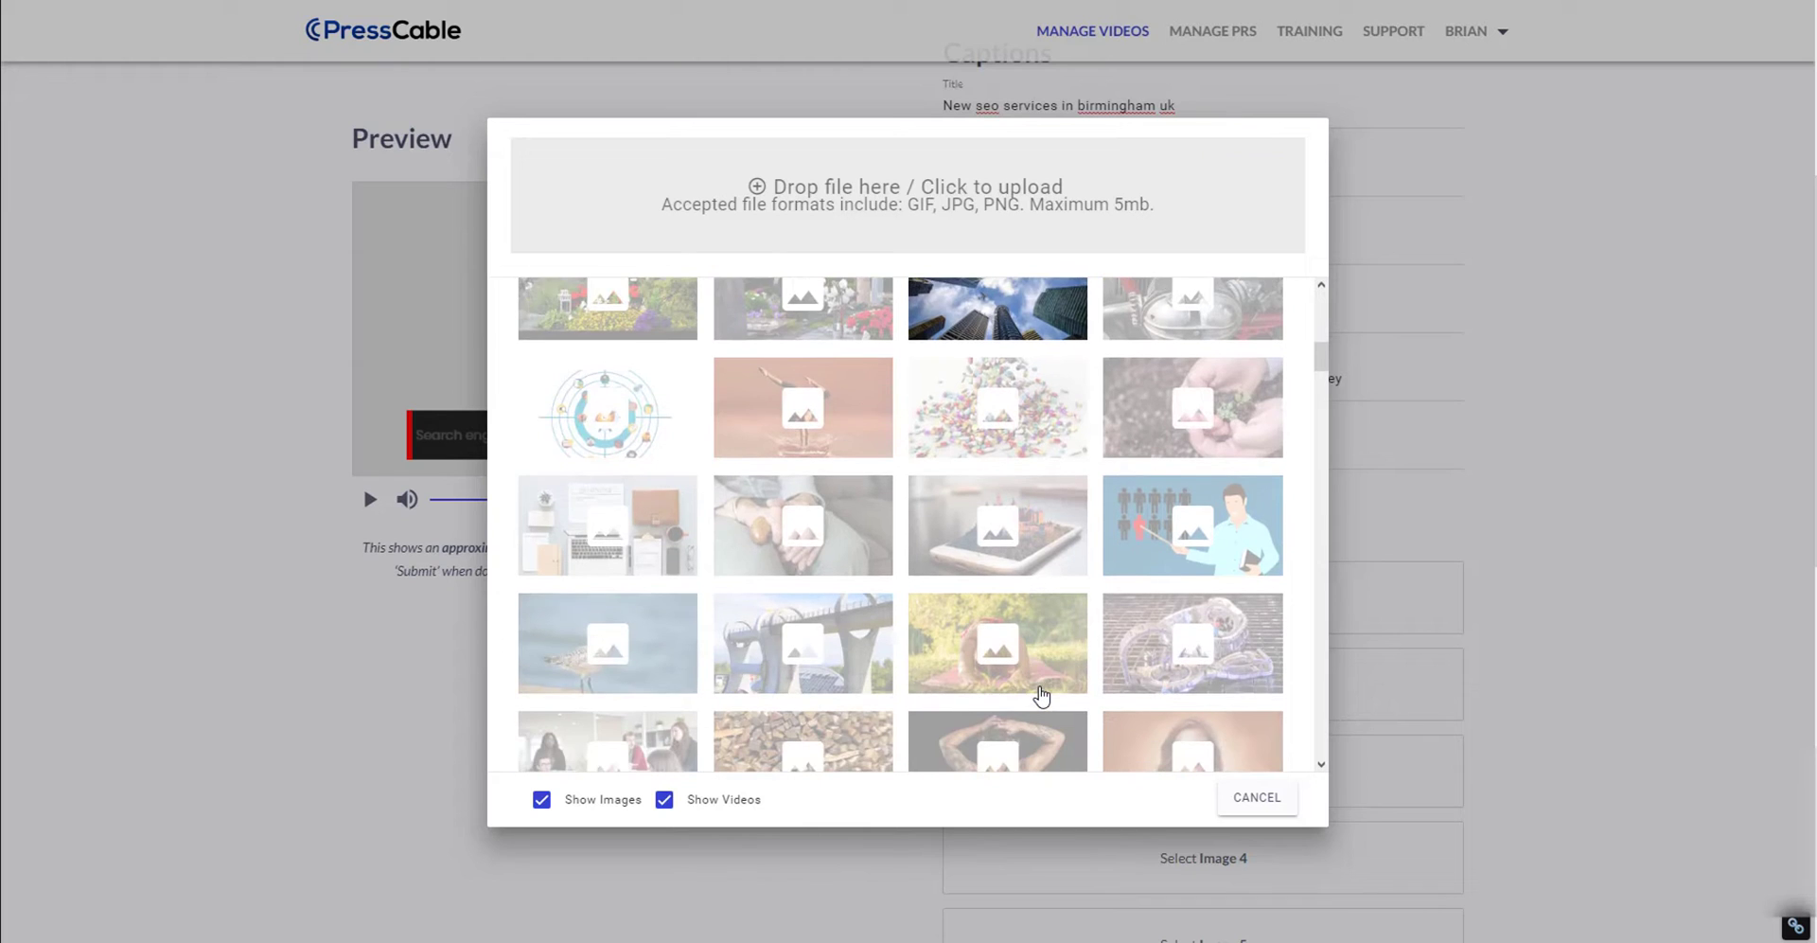
scroll(1041, 695, "down", 2)
scroll(1041, 695, "down", 2)
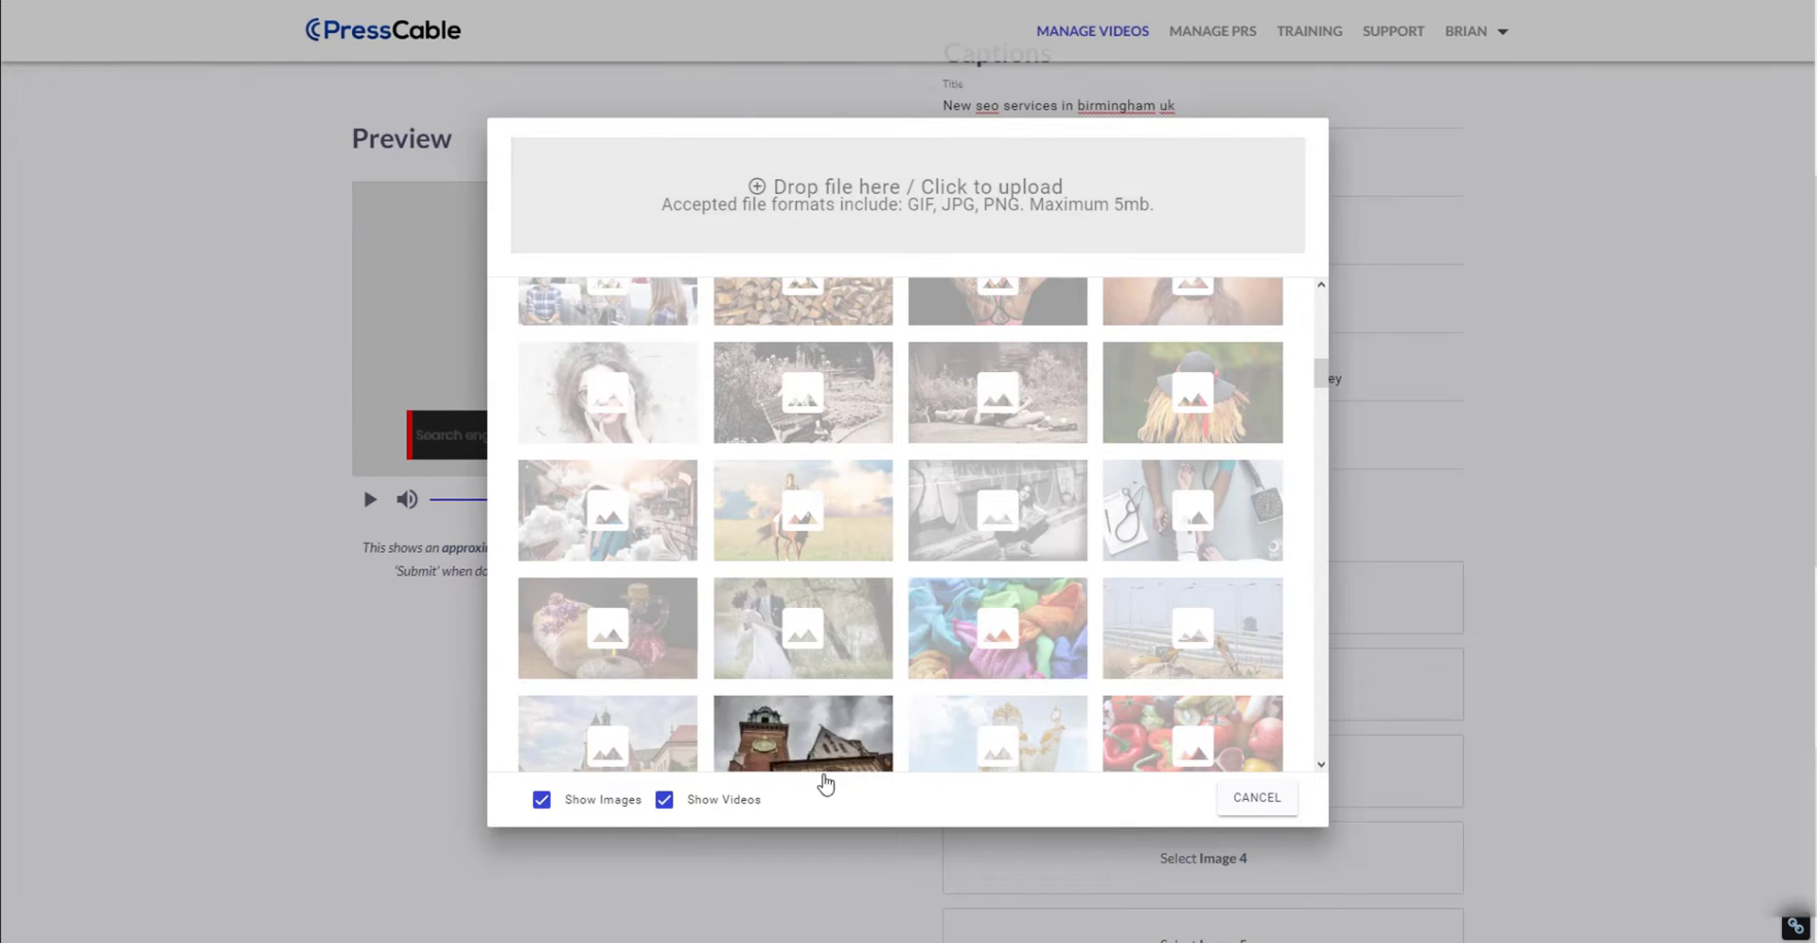
mouse_move(276, 804)
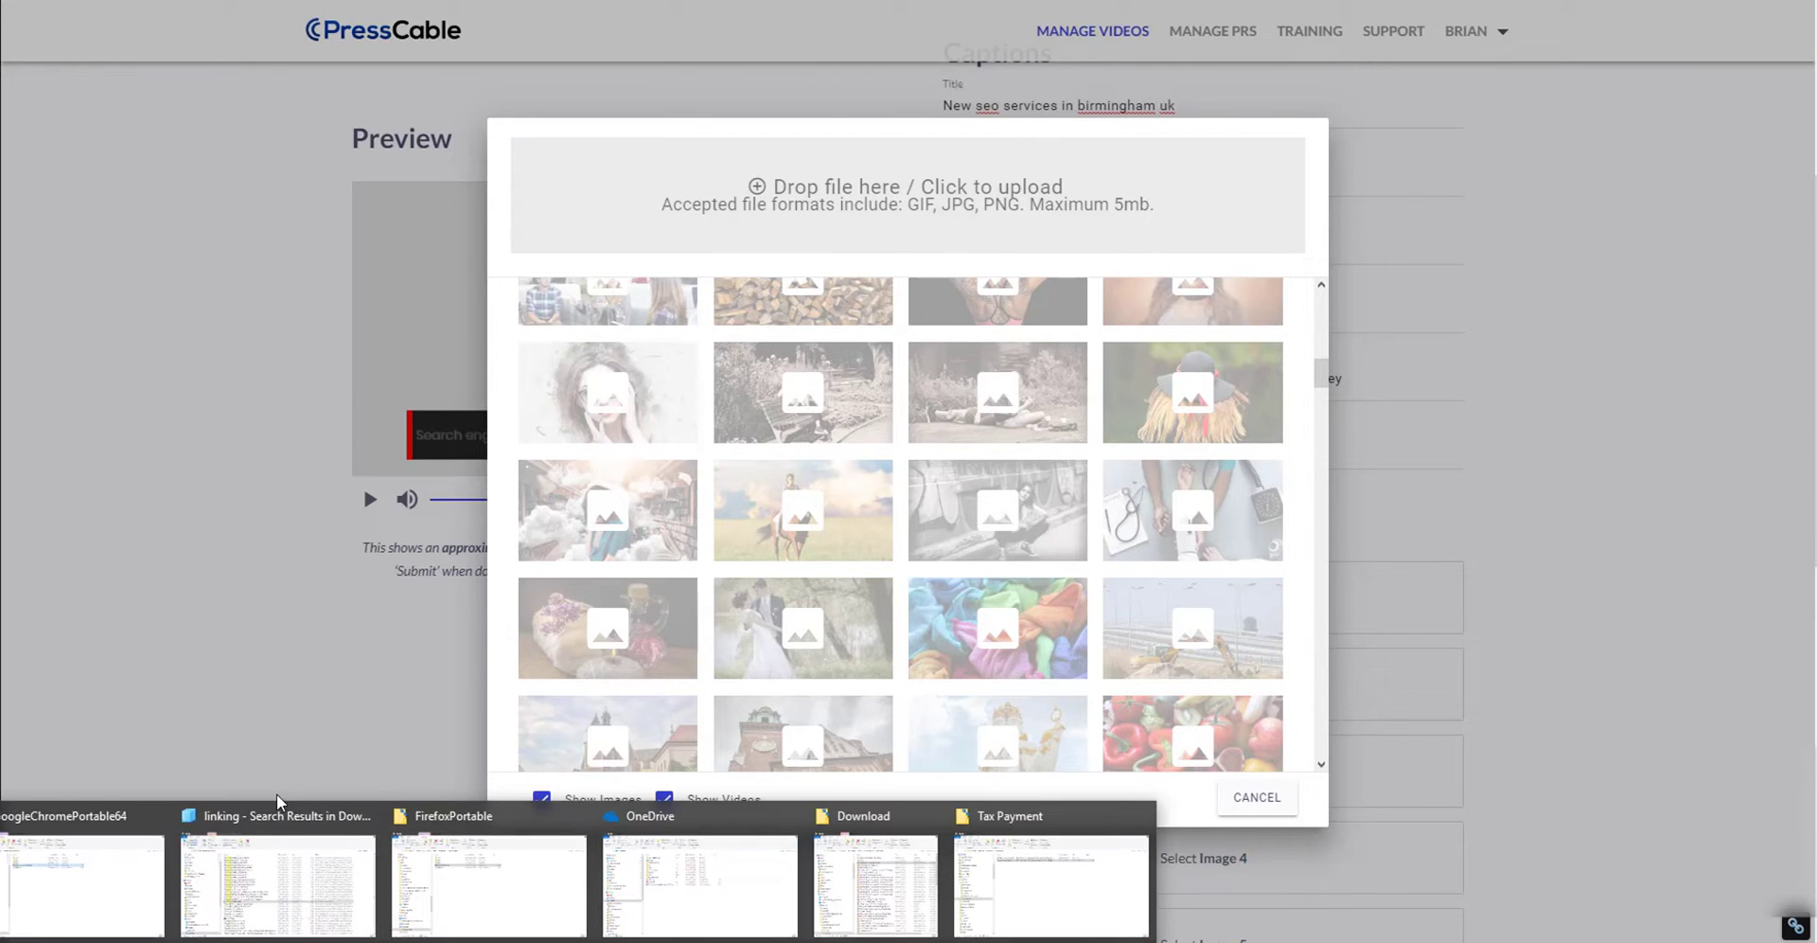
Drag the Google sphere picture from the Downloads window onto the title image drop zone
left_click(274, 851)
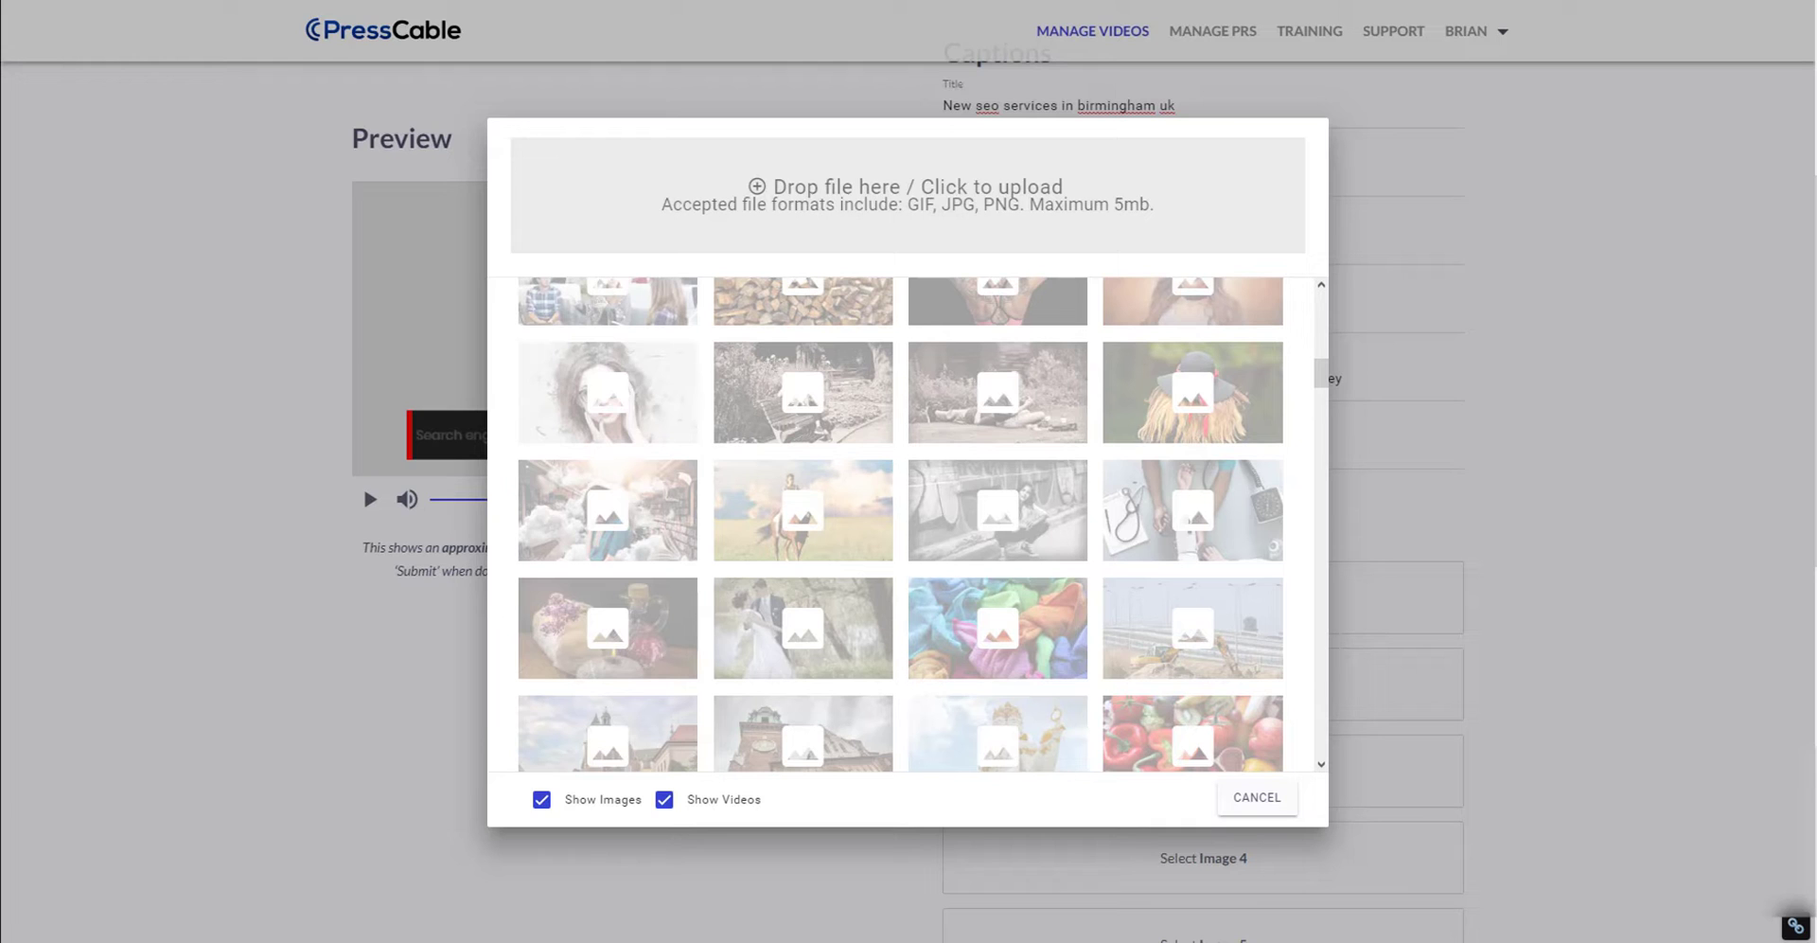
left_click_drag(166, 312, 872, 237)
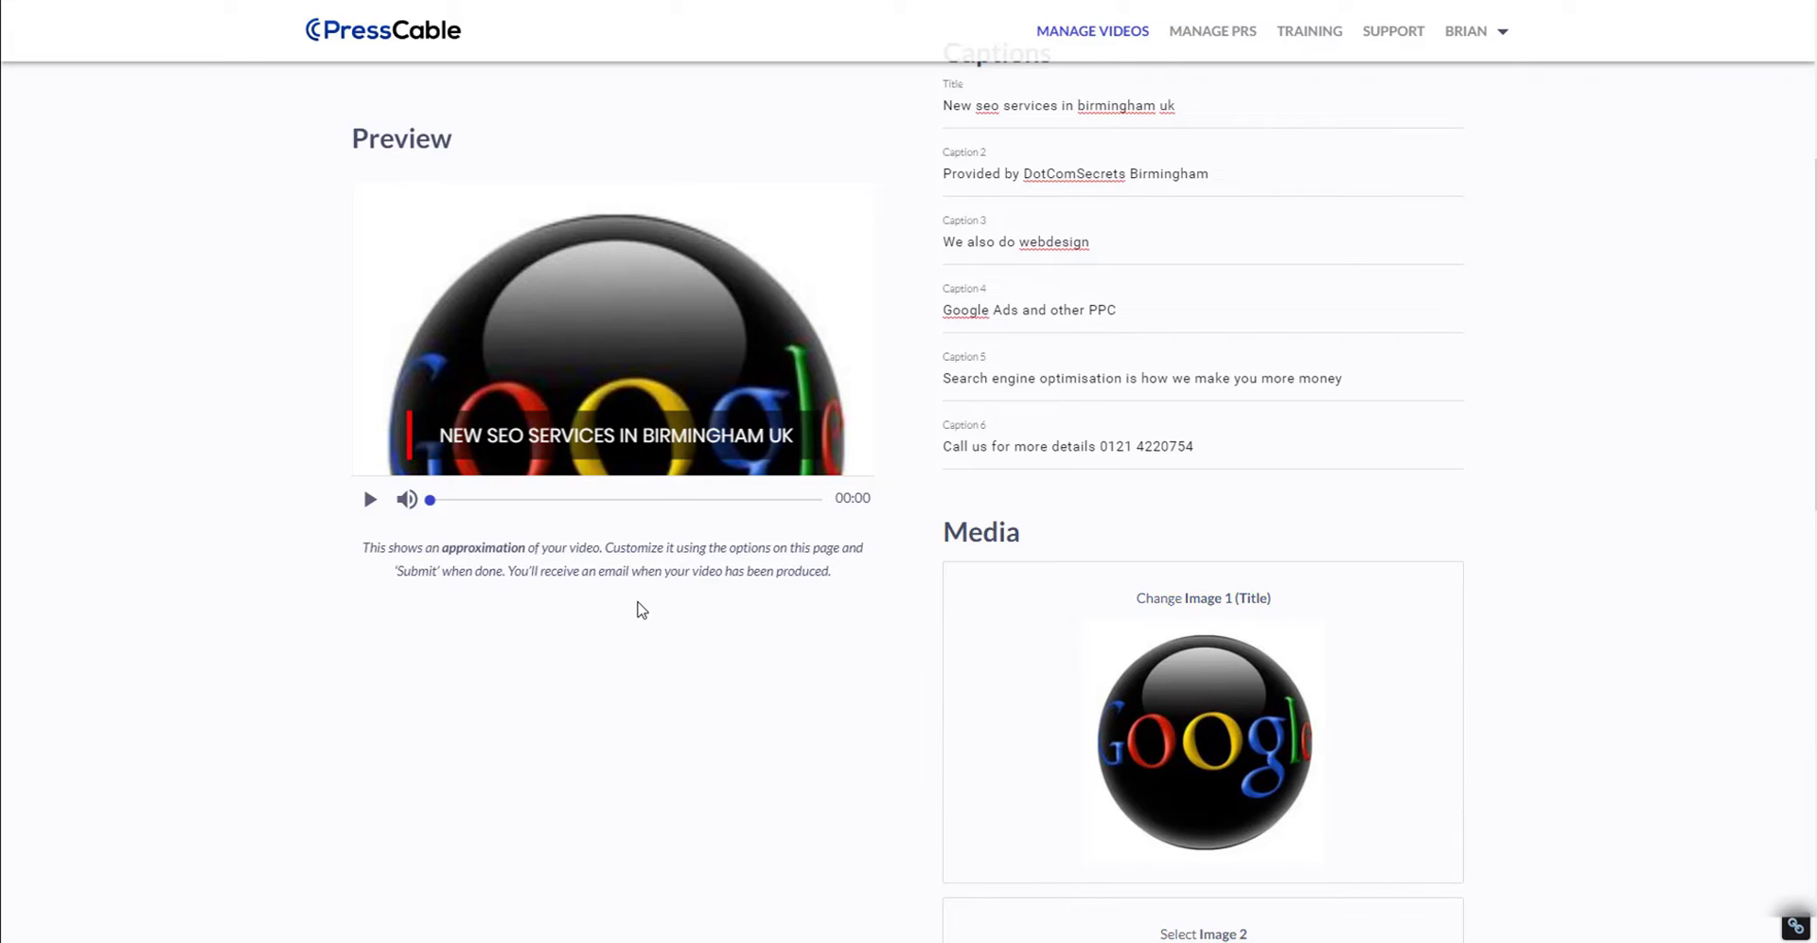
left_click(370, 501)
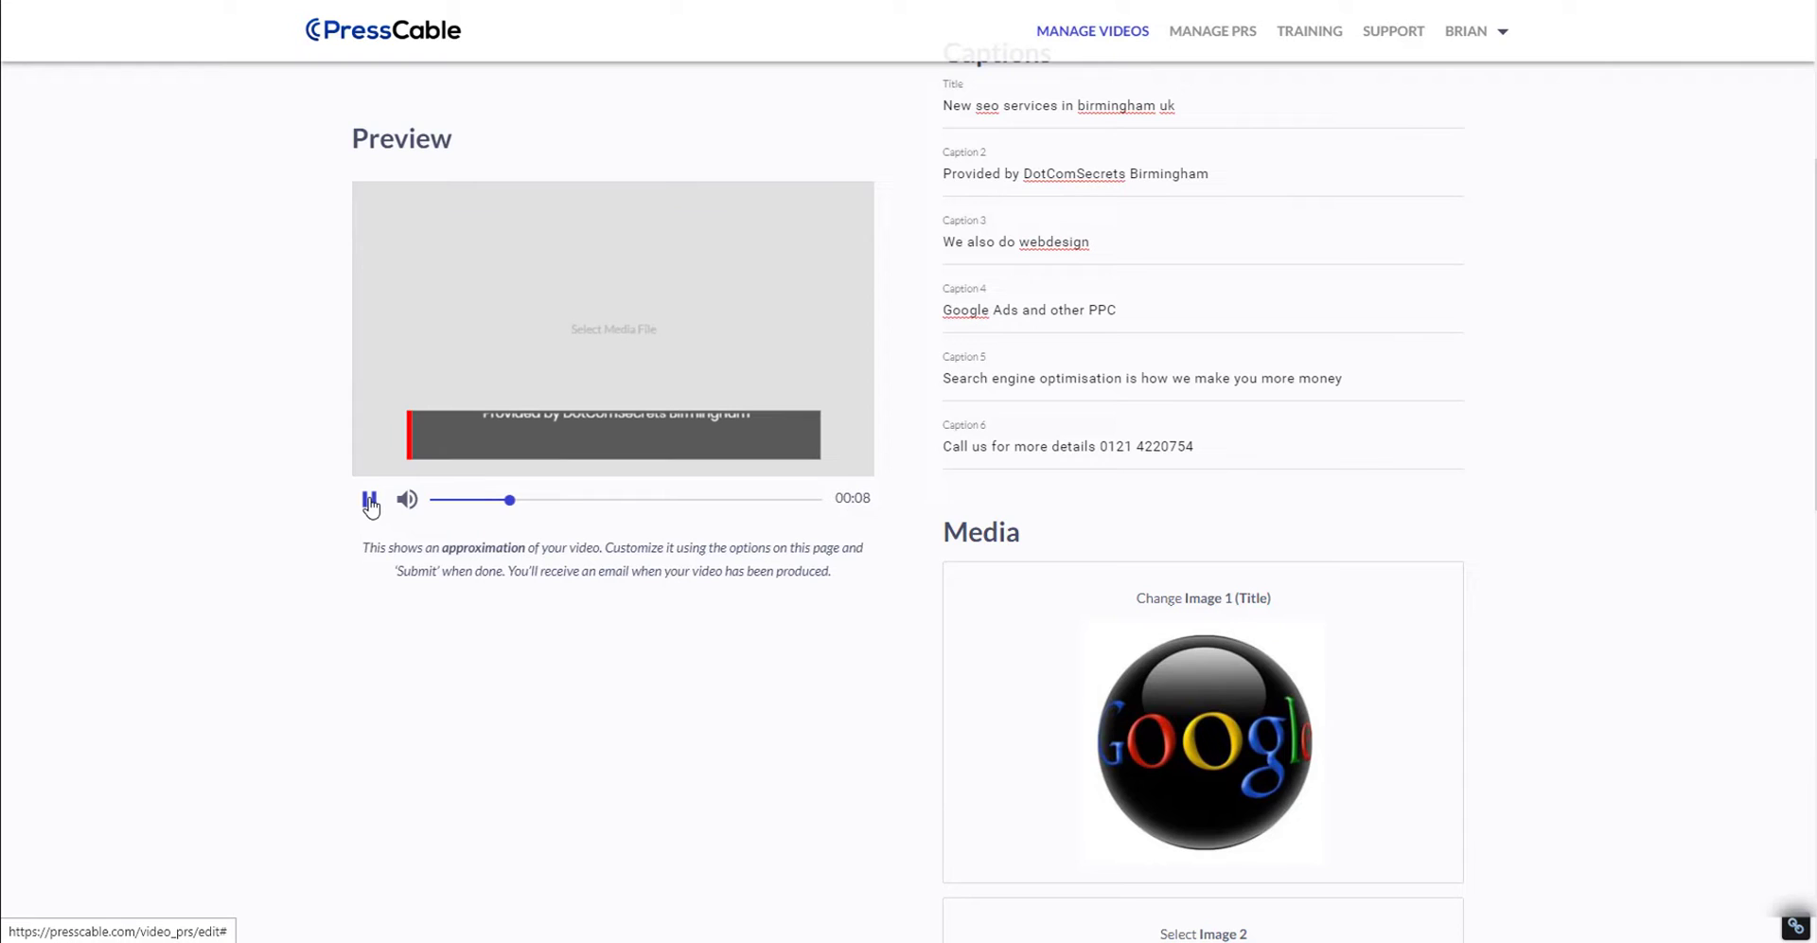
left_click(370, 500)
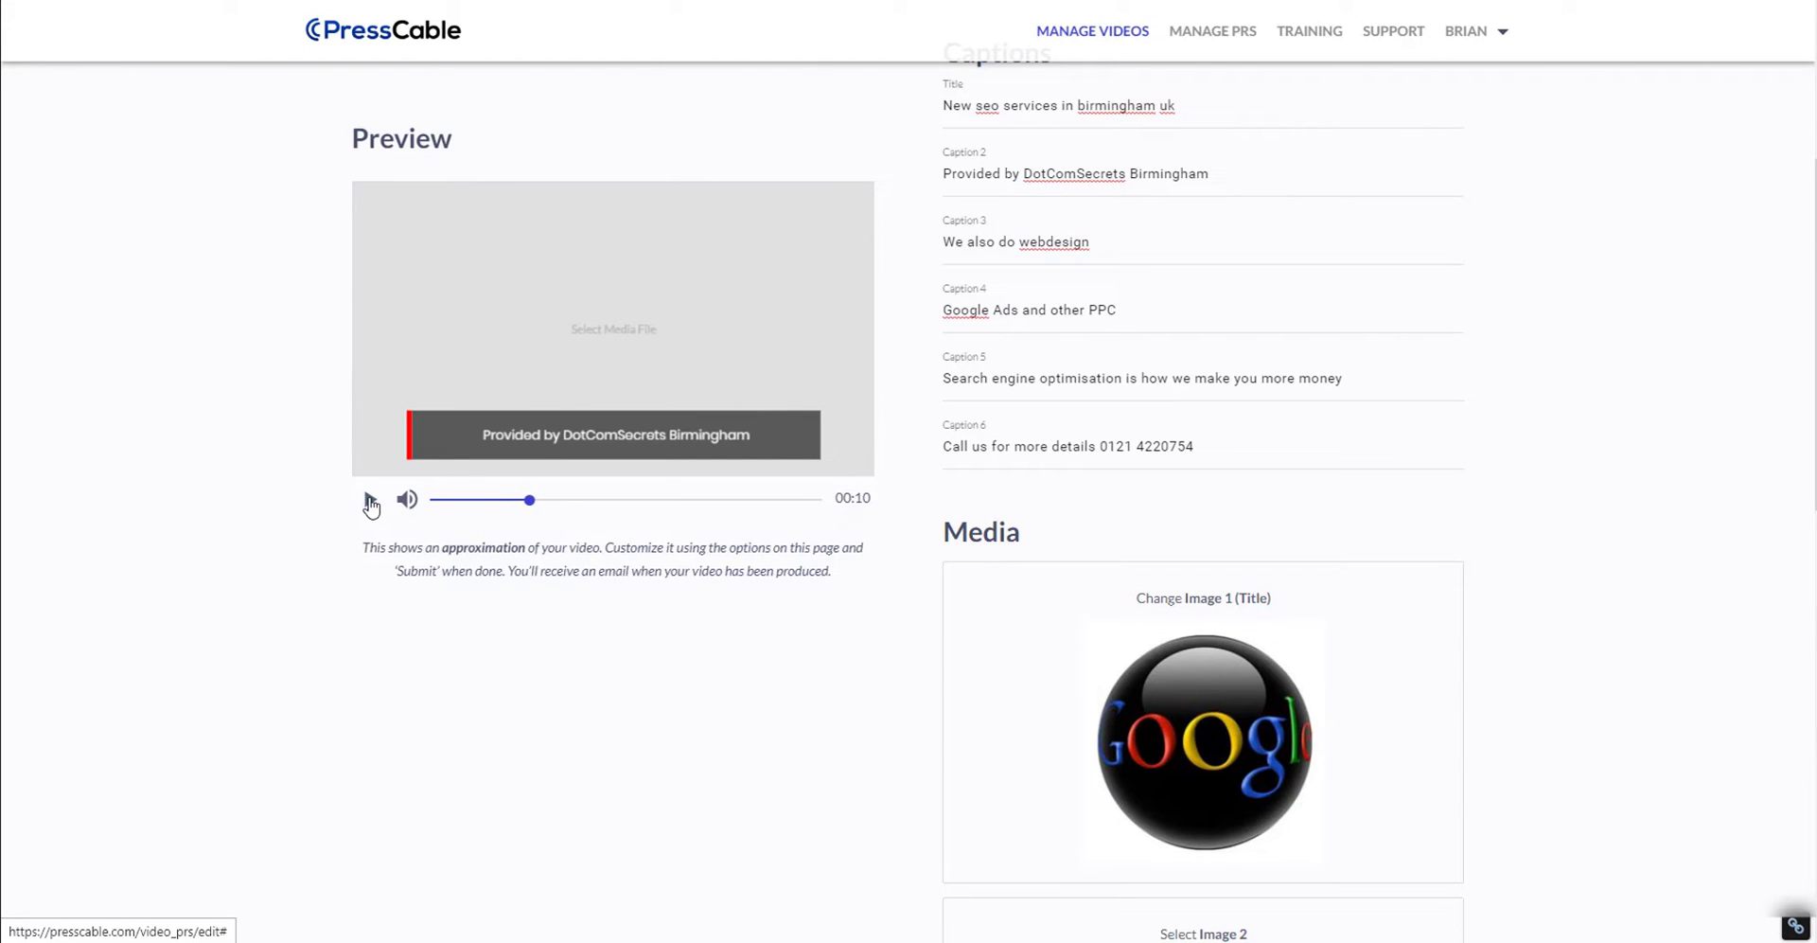
scroll(754, 628, "up", 4)
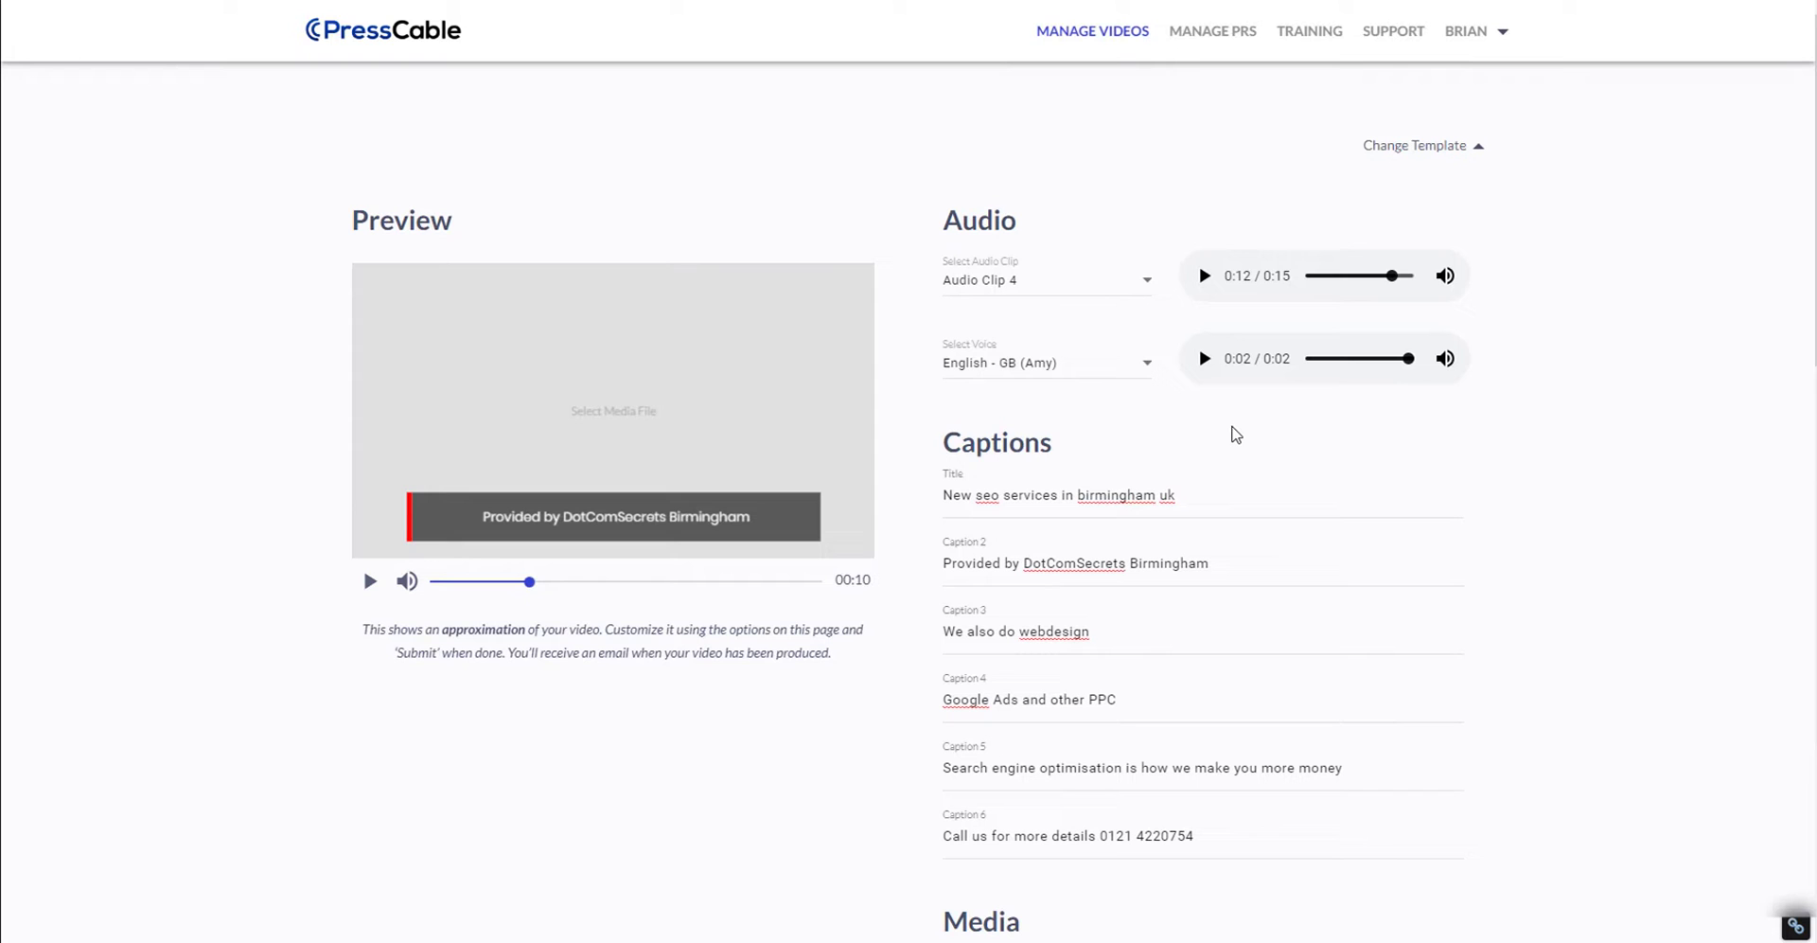
scroll(1614, 454, "down", 3)
scroll(1618, 456, "down", 4)
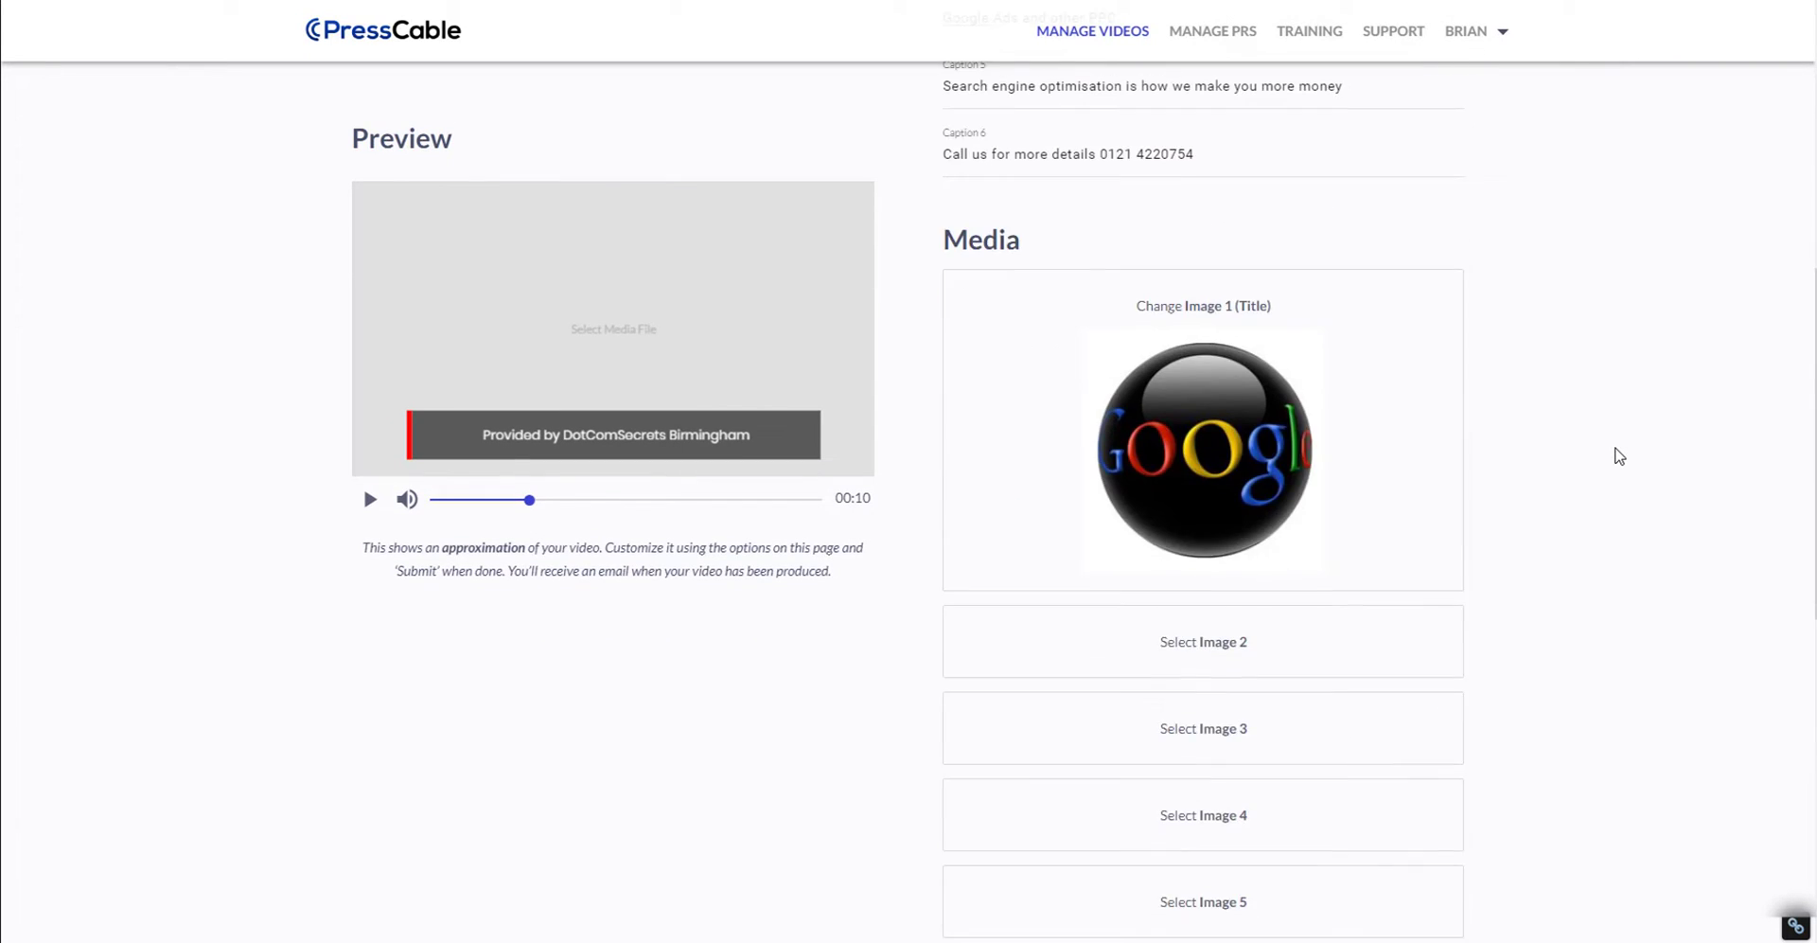
scroll(1618, 456, "down", 3)
Set Image 2 to the businesswoman speedometer and Image 3 to the gold piggy bank
left_click(1217, 361)
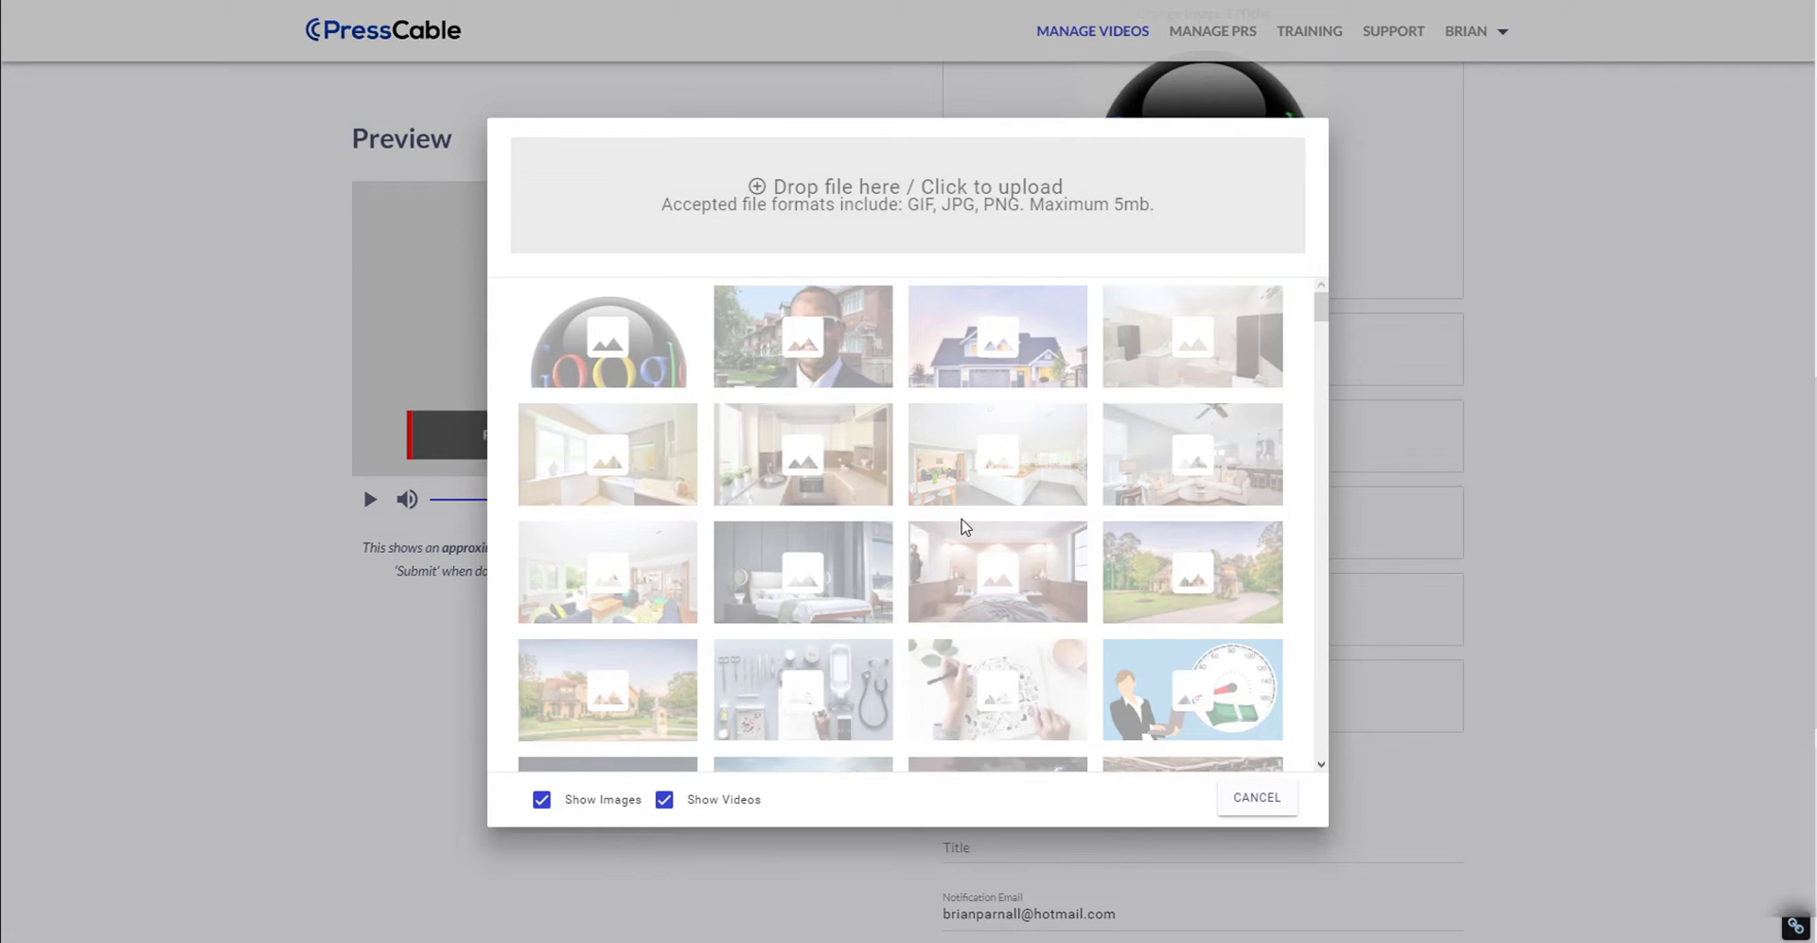
scroll(963, 526, "down", 2)
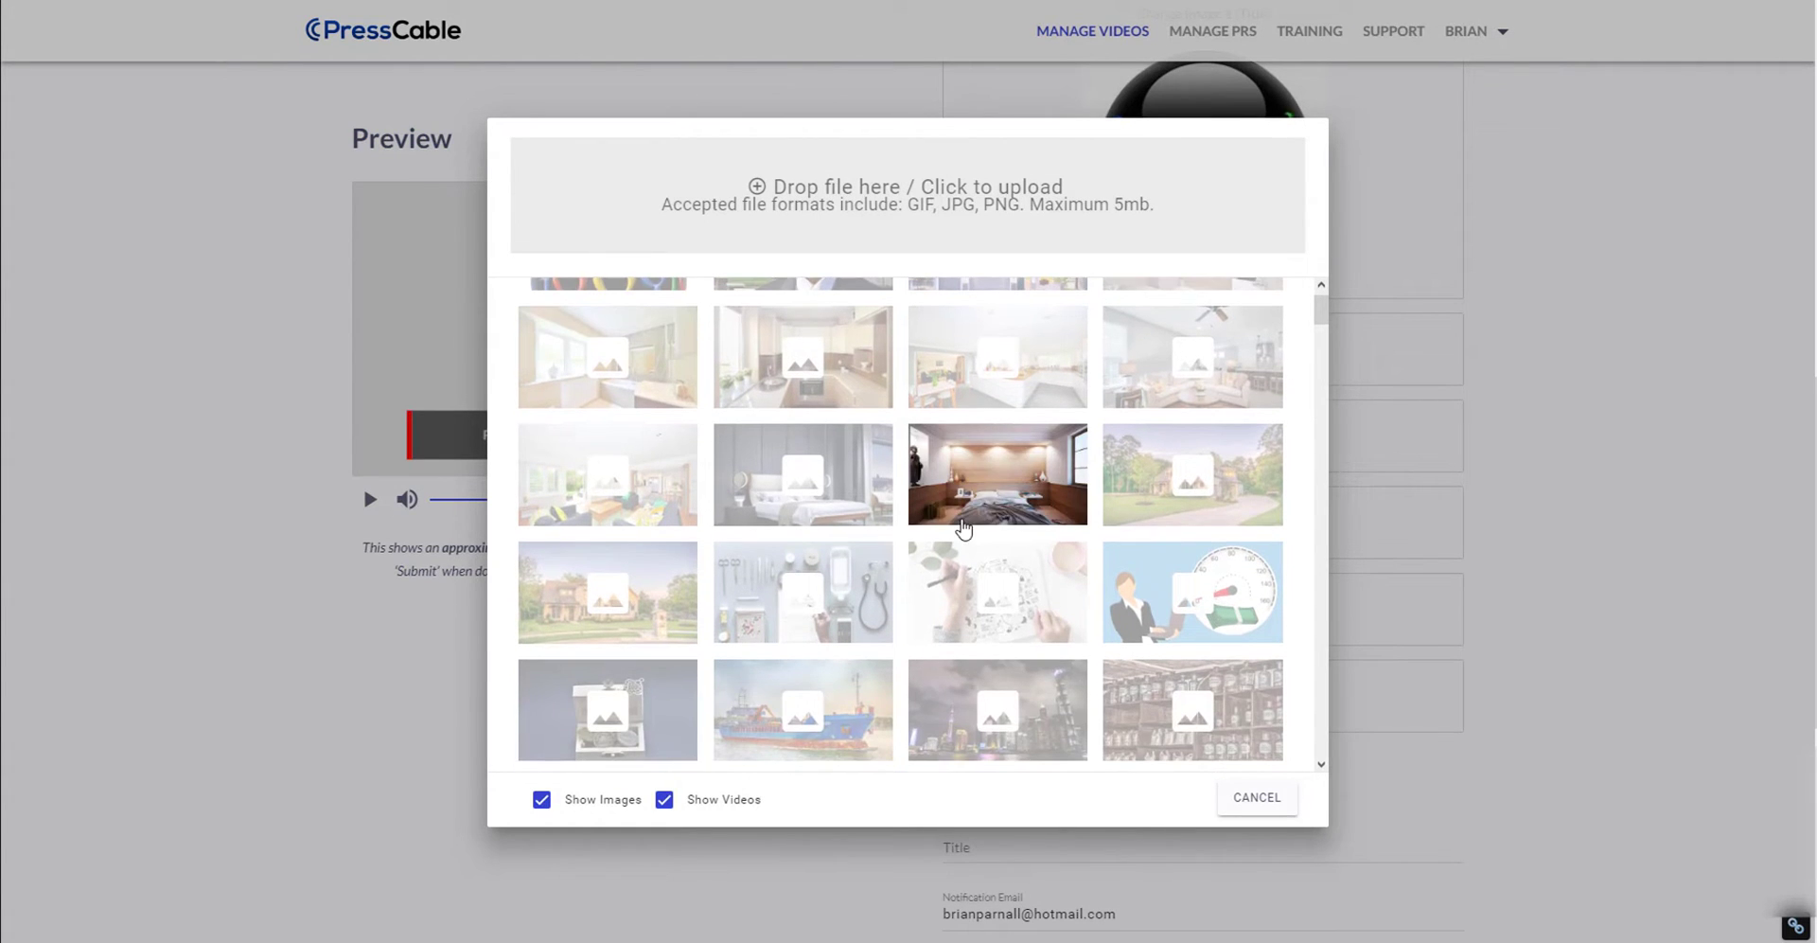
left_click(1230, 511)
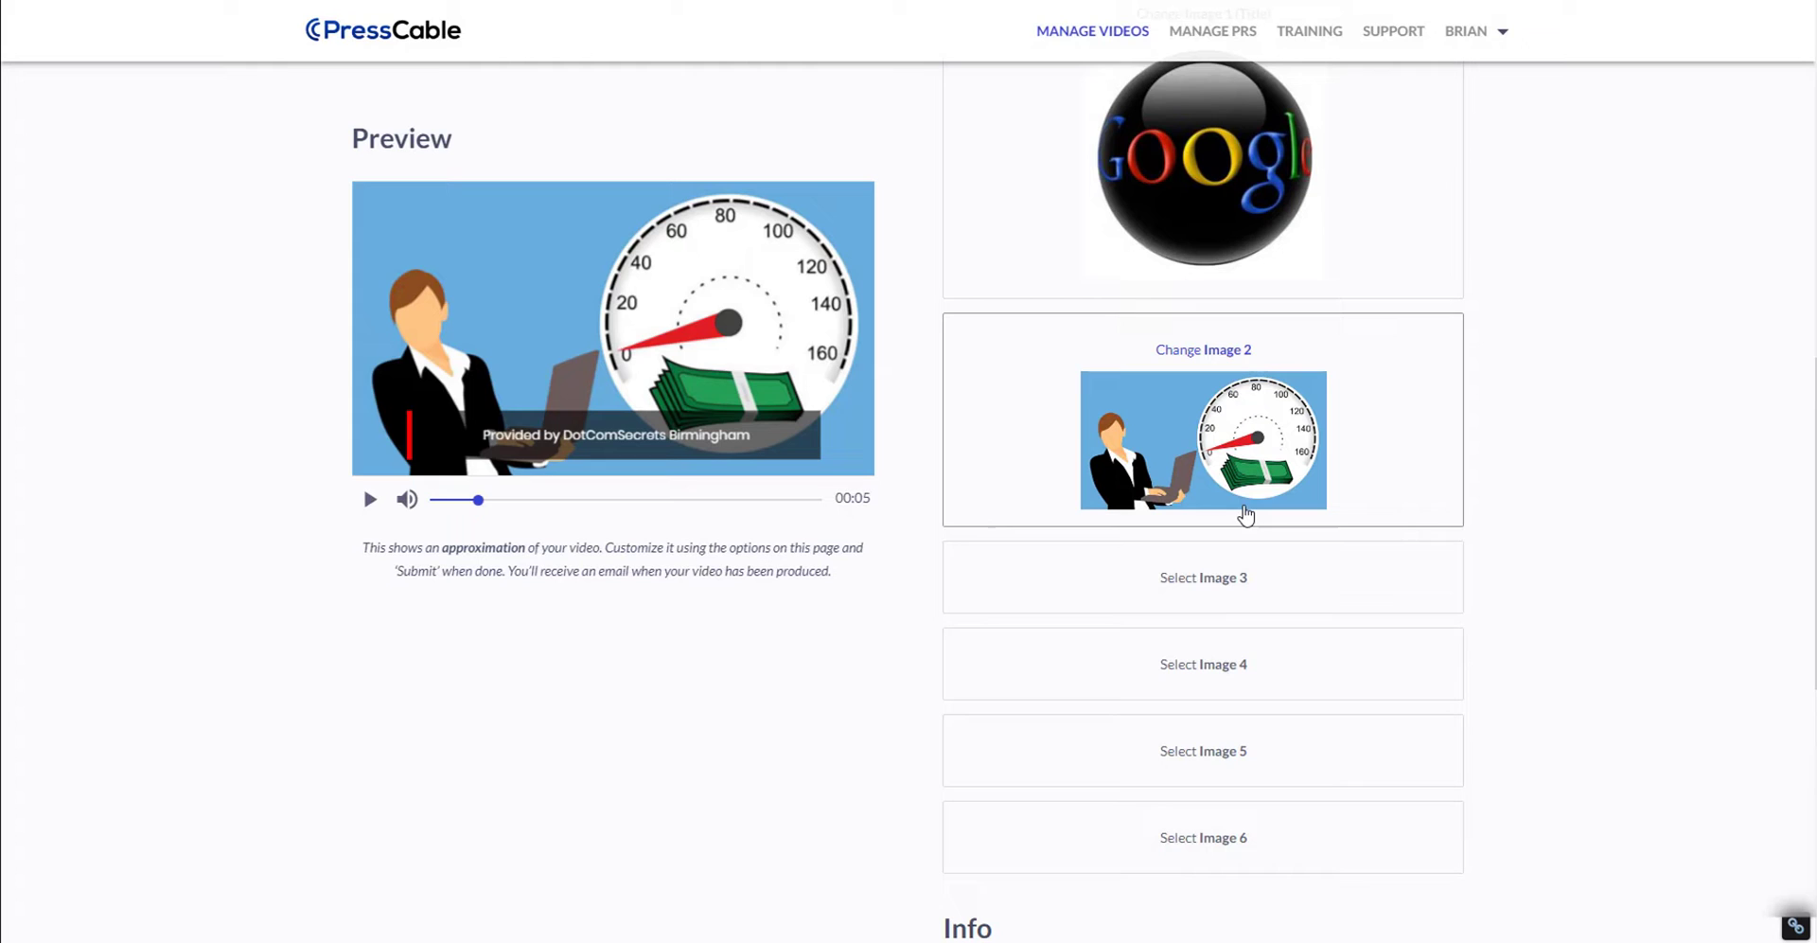
left_click(1230, 579)
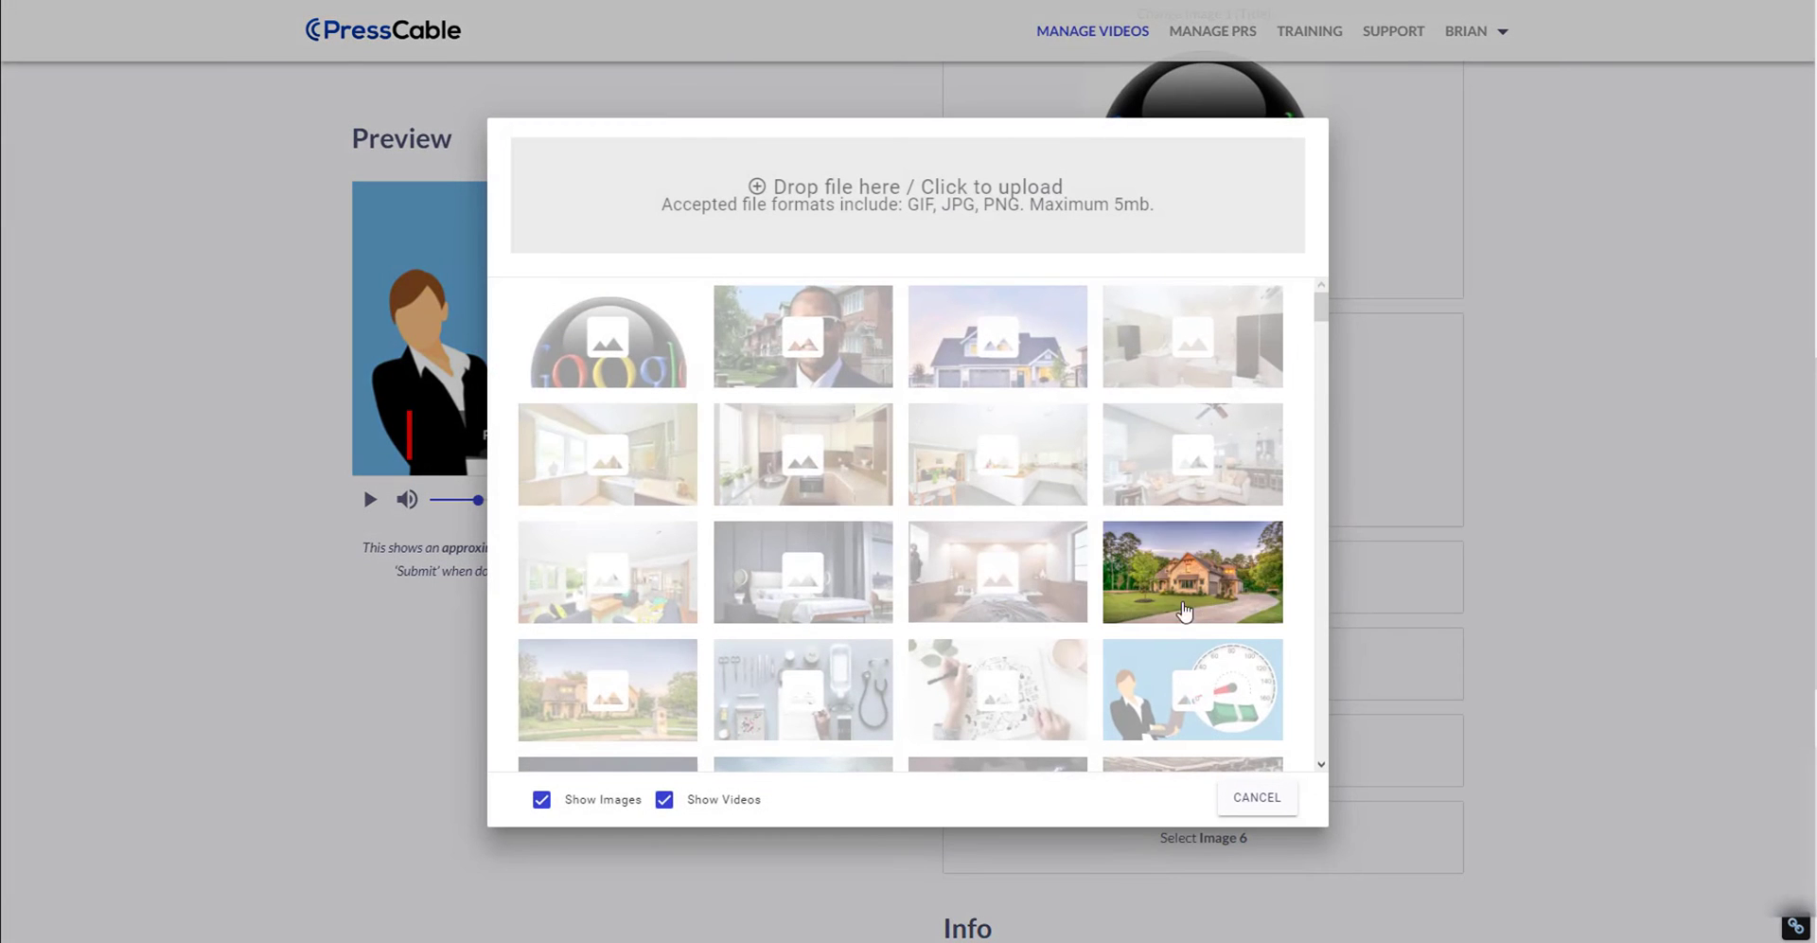
scroll(1015, 579, "down", 3)
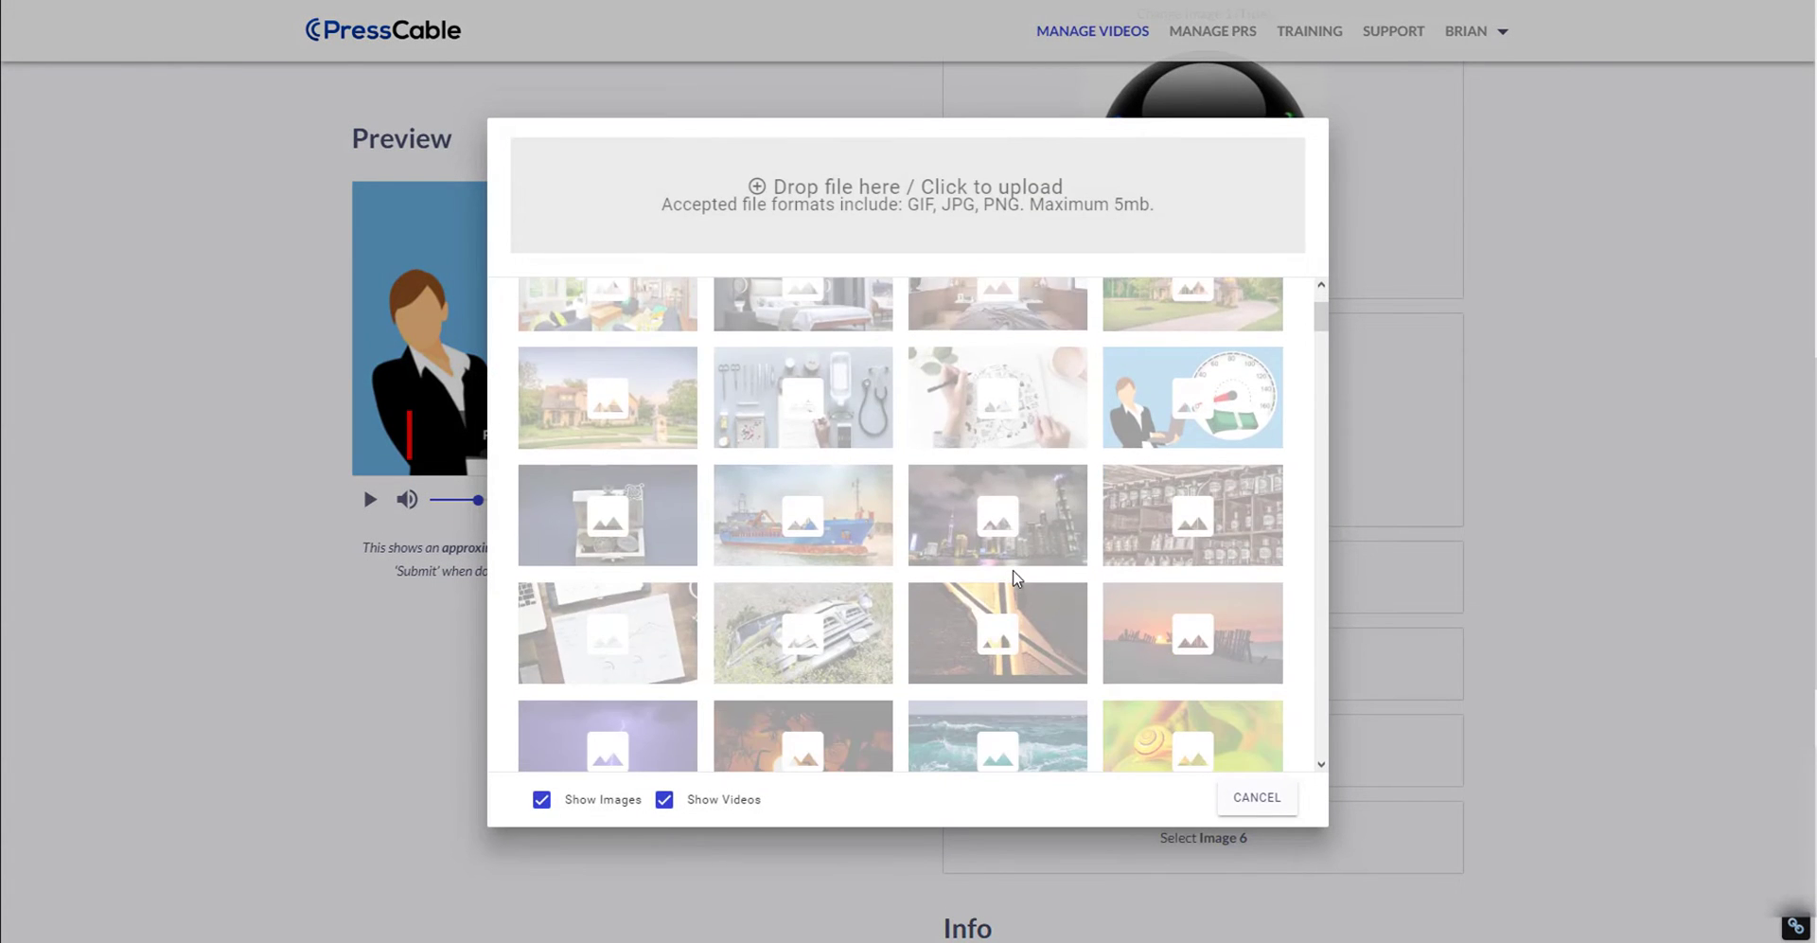
scroll(1015, 579, "down", 1)
scroll(1015, 579, "down", 2)
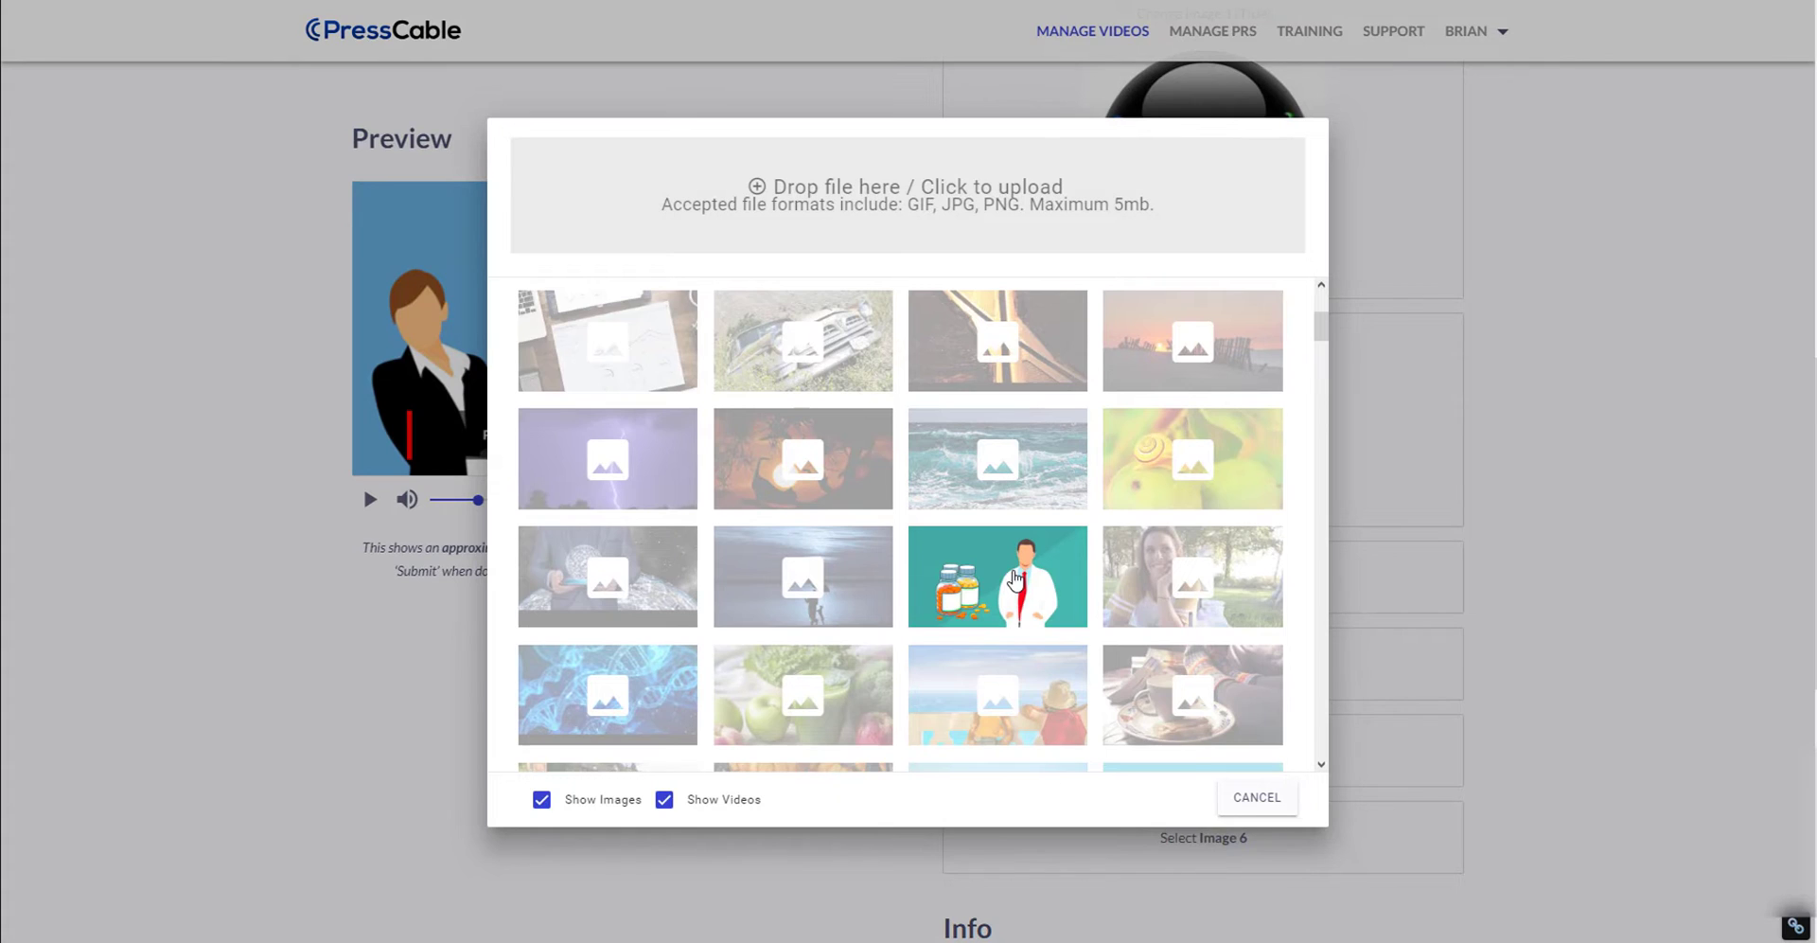
scroll(1015, 579, "down", 1)
scroll(1015, 579, "down", 1)
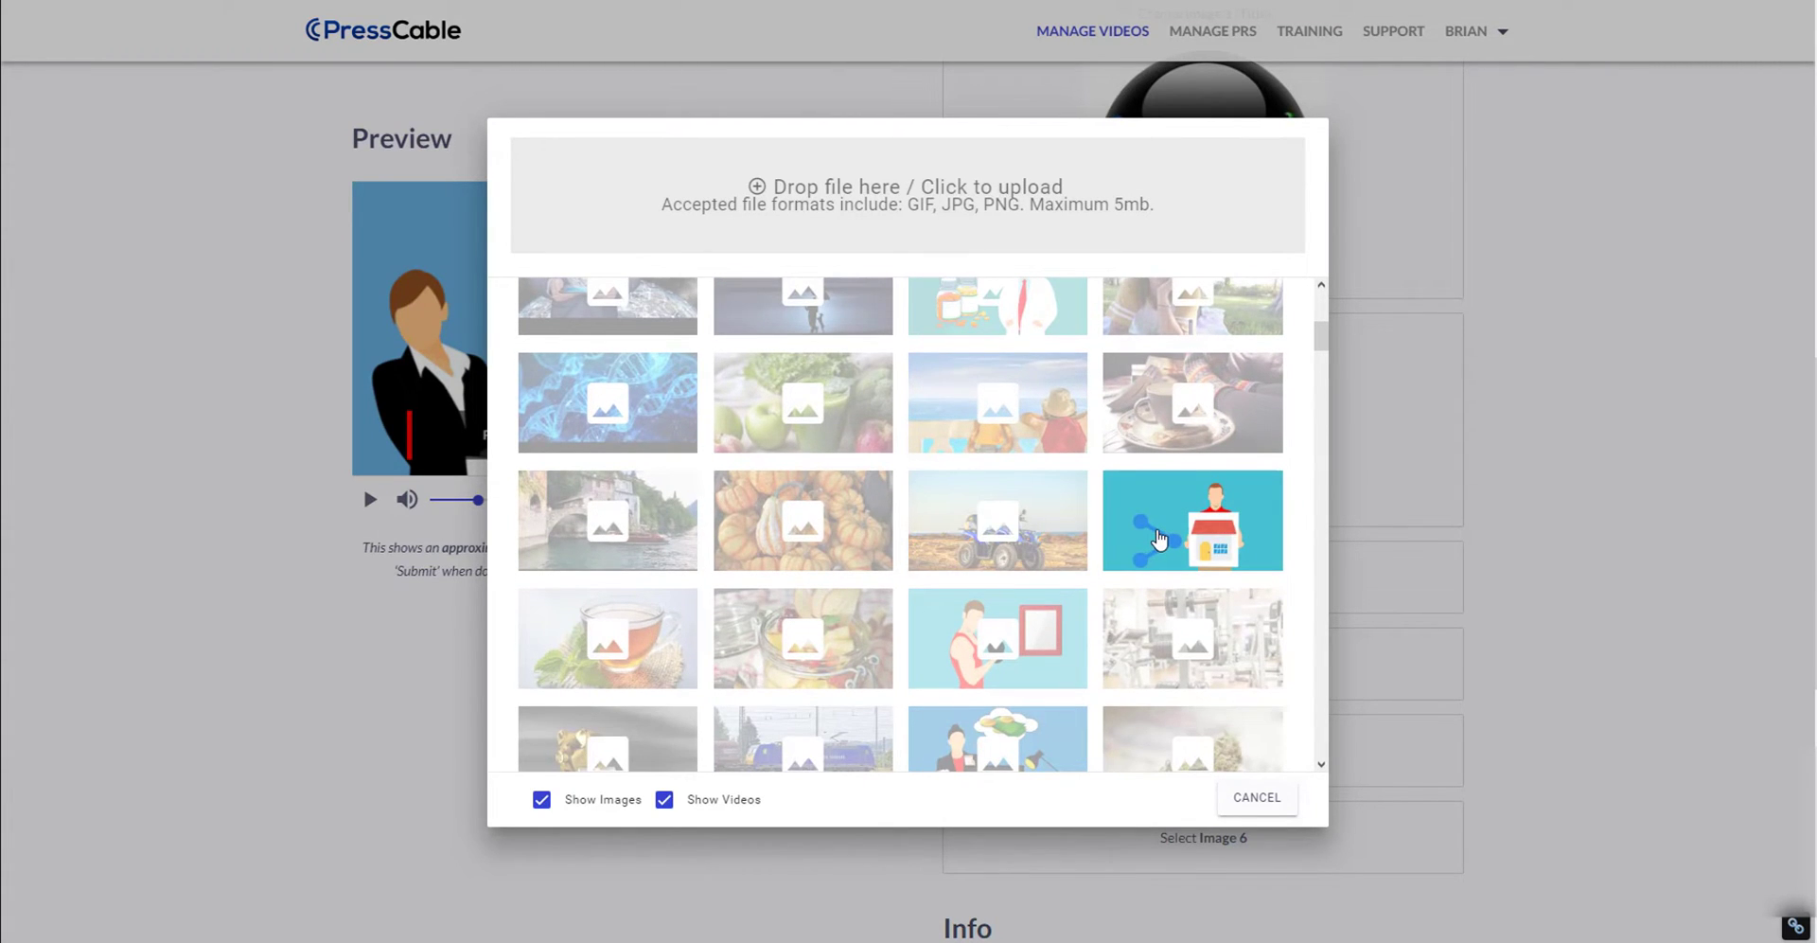
scroll(1156, 540, "down", 1)
scroll(1156, 540, "down", 1)
scroll(1159, 540, "down", 1)
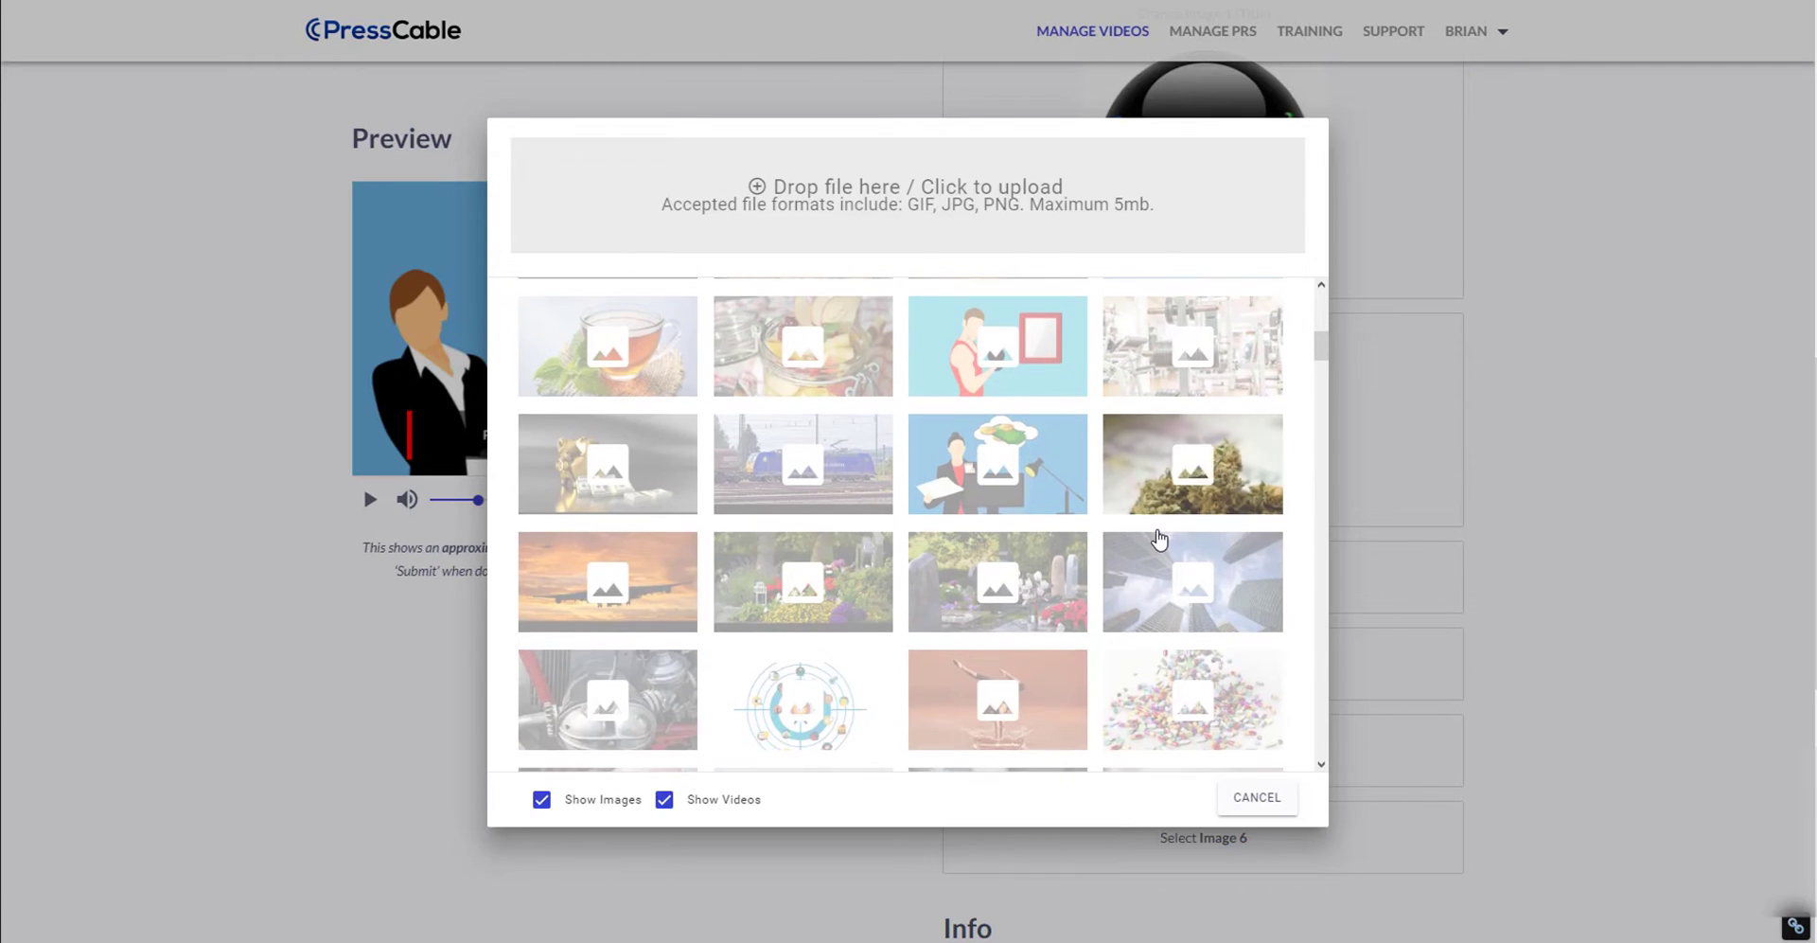
left_click(620, 487)
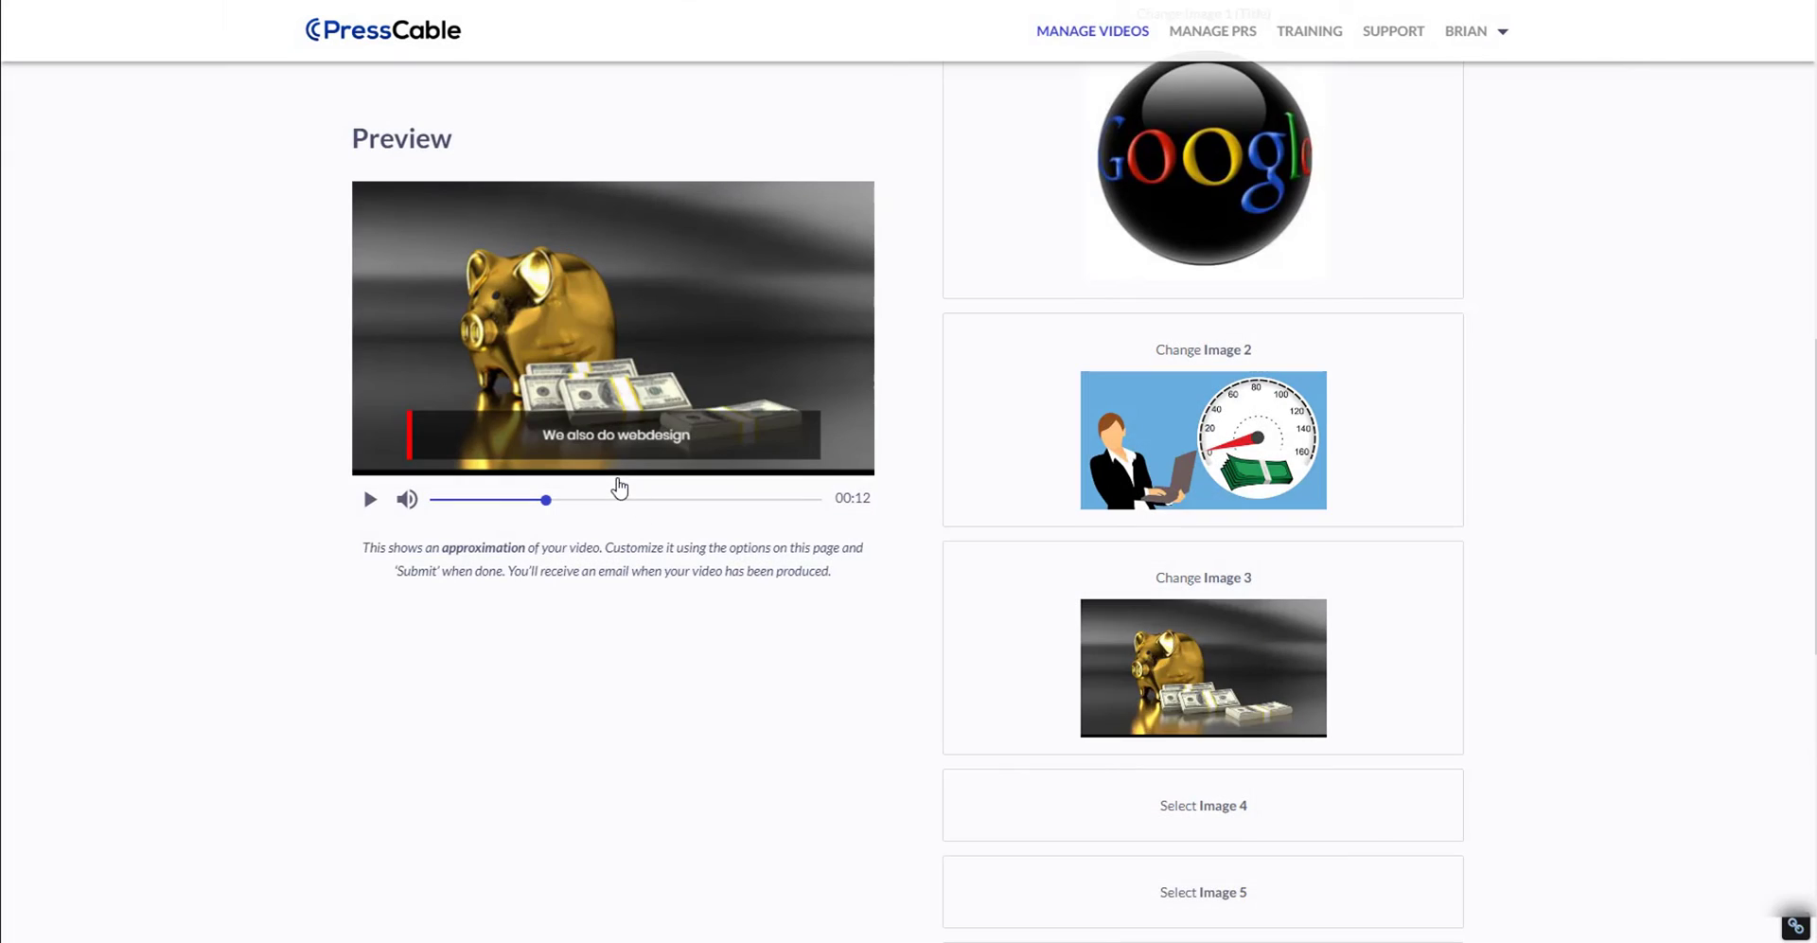
Set Image 4 to the night city skyline and Image 5 to the target graphic
scroll(1096, 743, "down", 3)
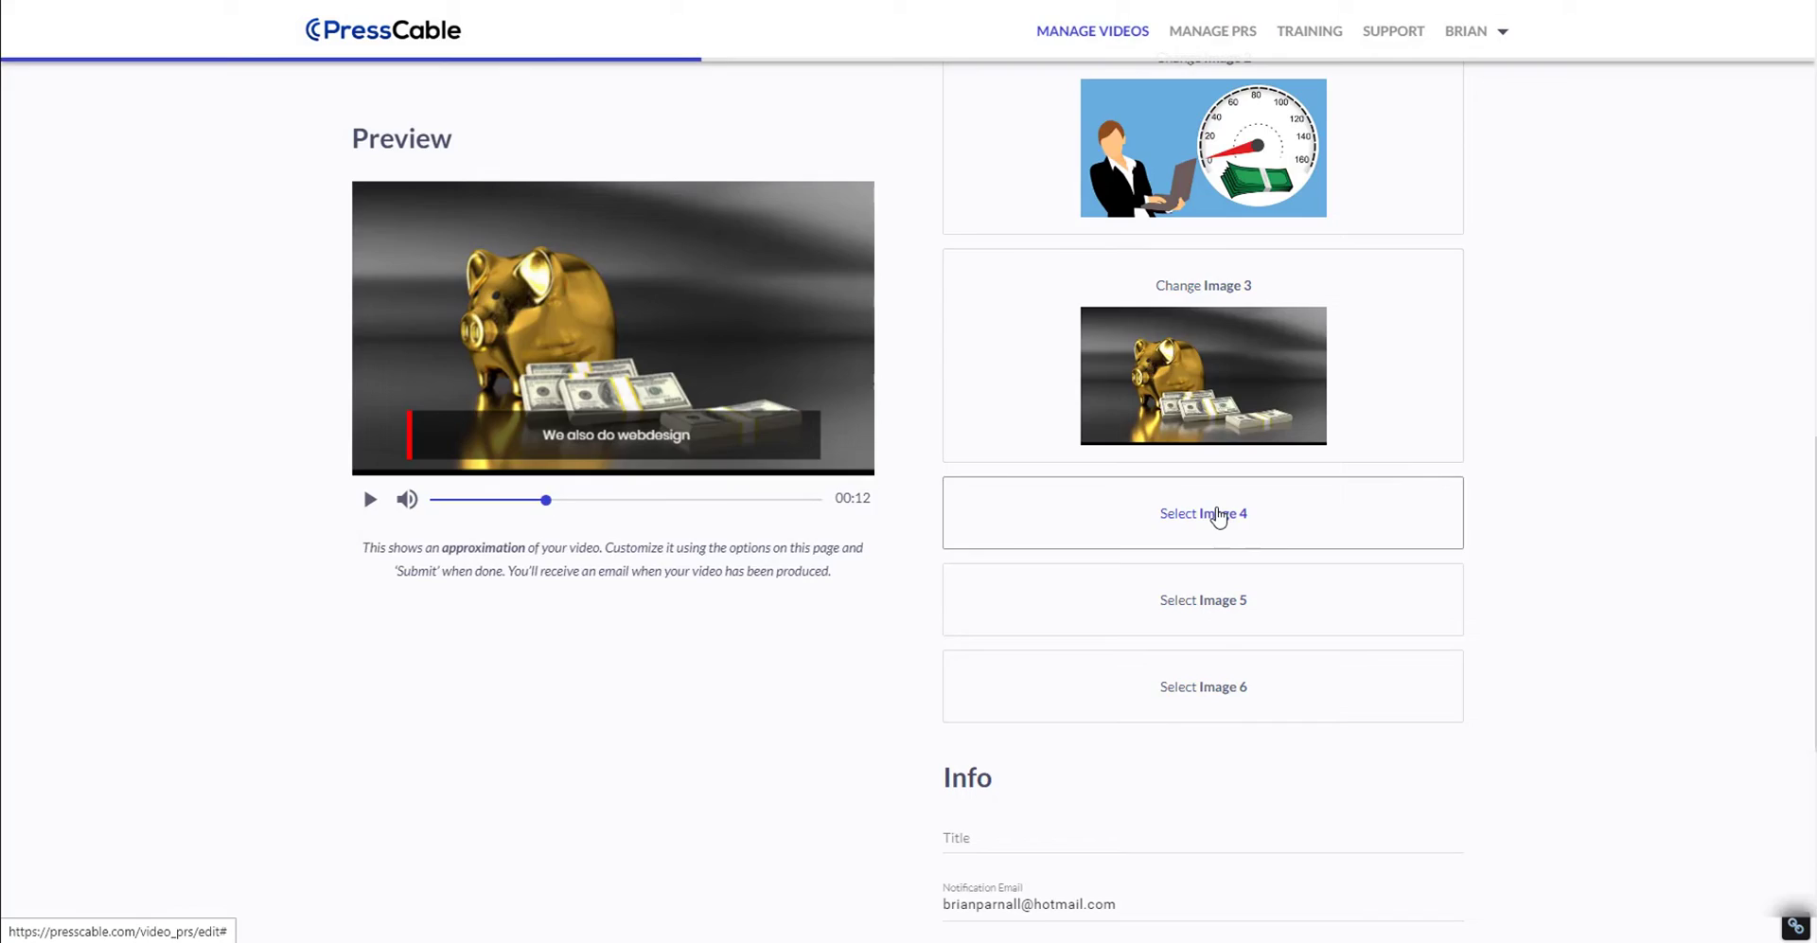
left_click(1219, 517)
scroll(894, 568, "down", 2)
scroll(899, 570, "down", 2)
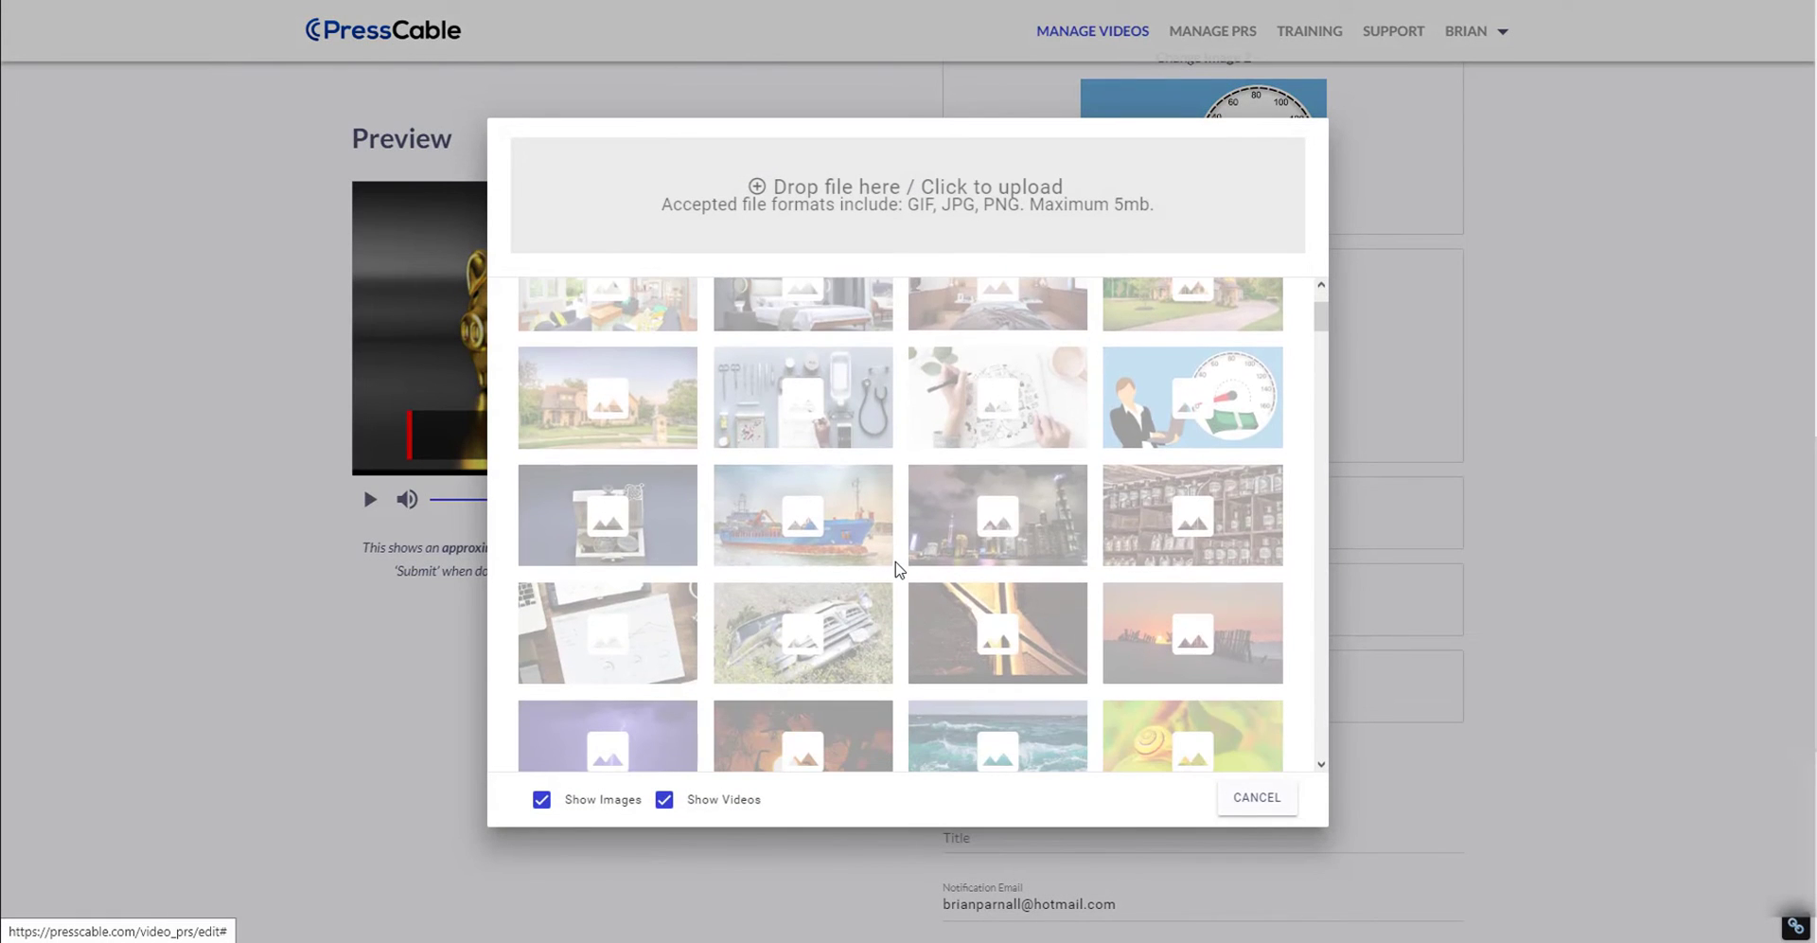
left_click(1022, 521)
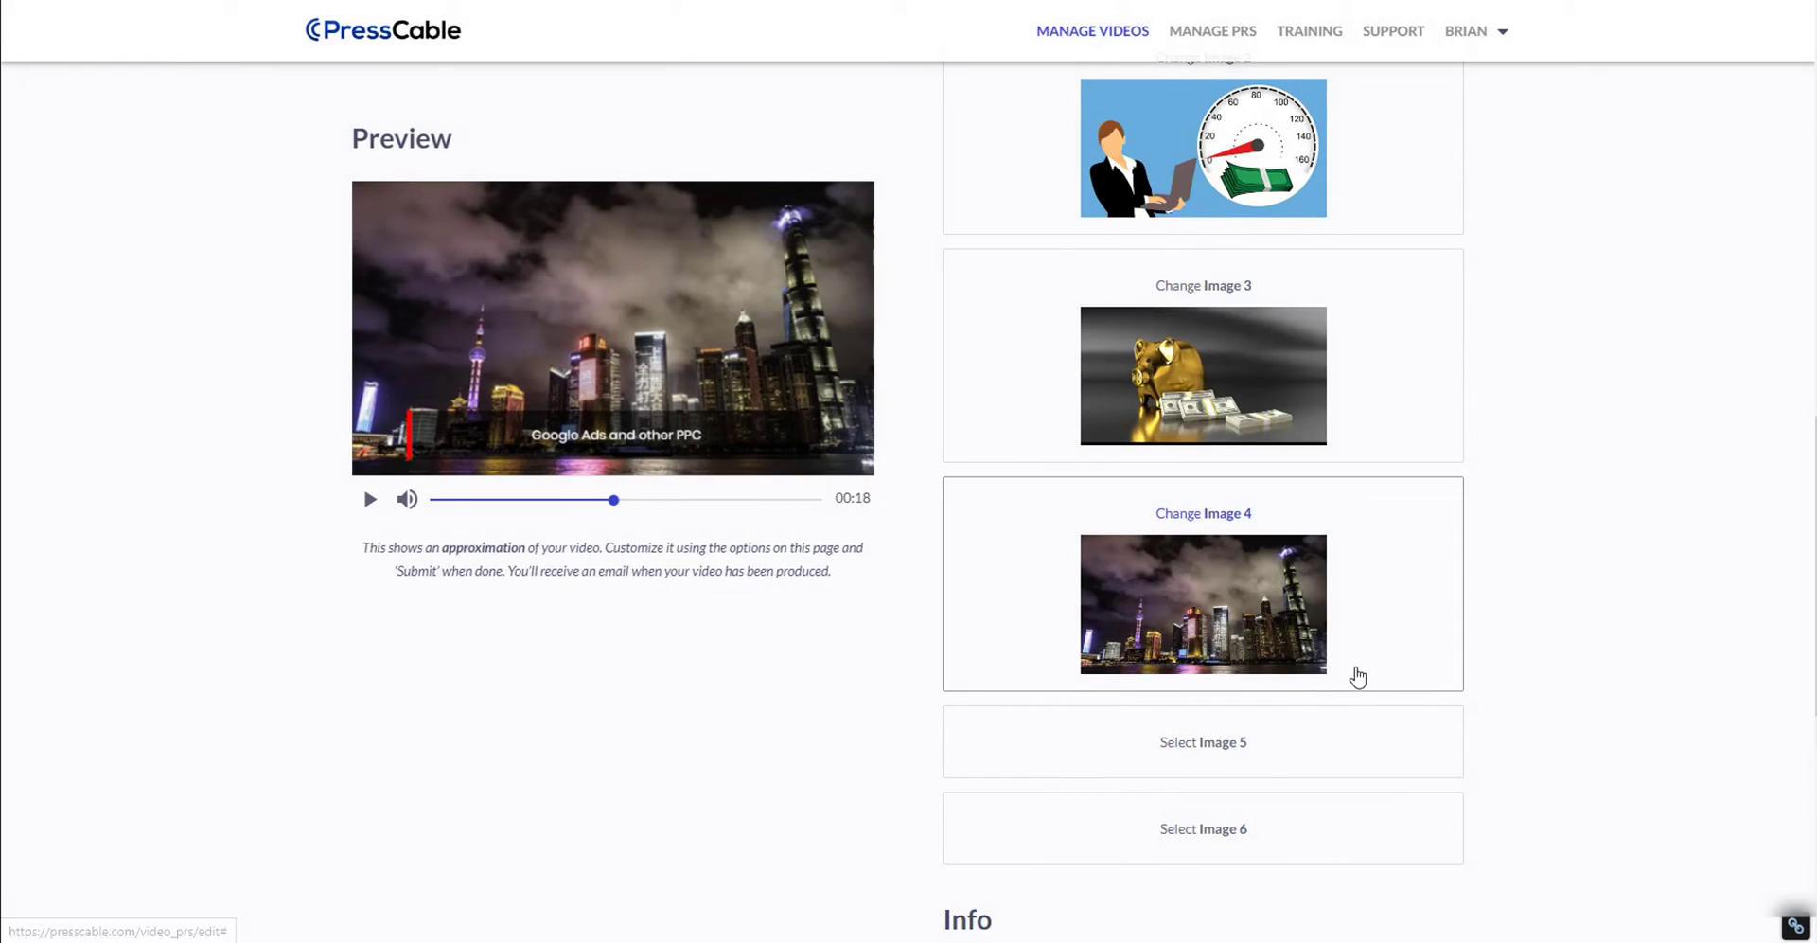
scroll(1358, 675, "down", 3)
left_click(1221, 471)
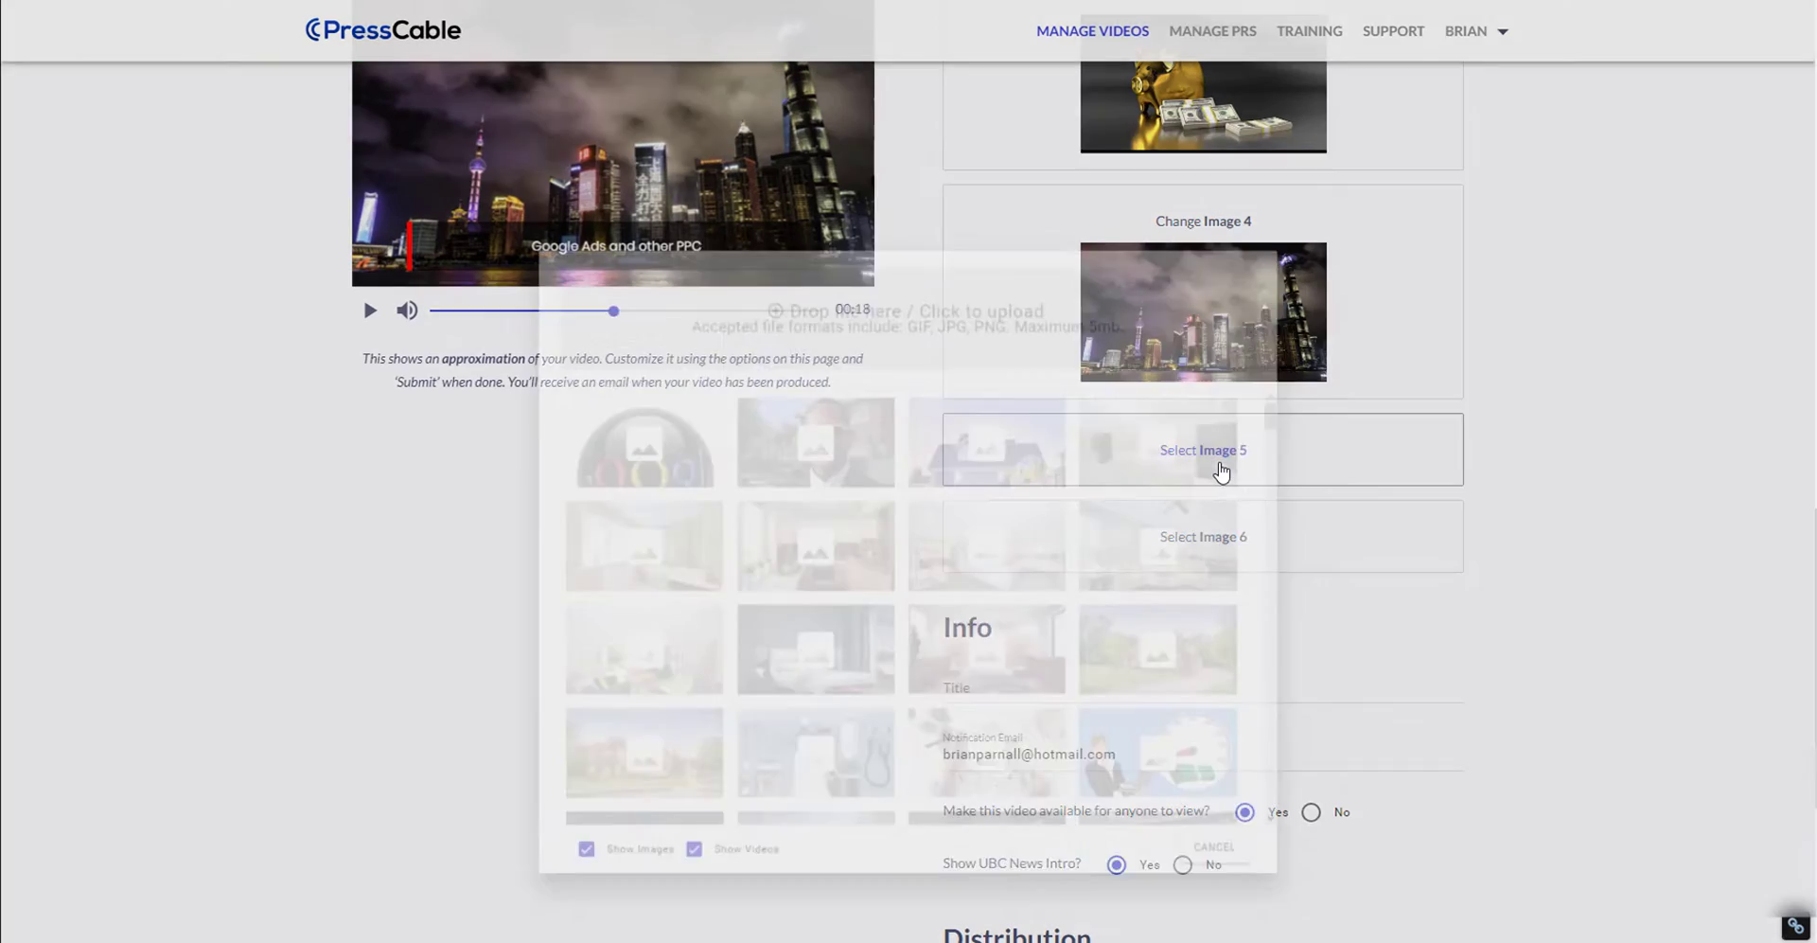
scroll(970, 601, "down", 3)
scroll(970, 601, "down", 3)
scroll(973, 596, "down", 3)
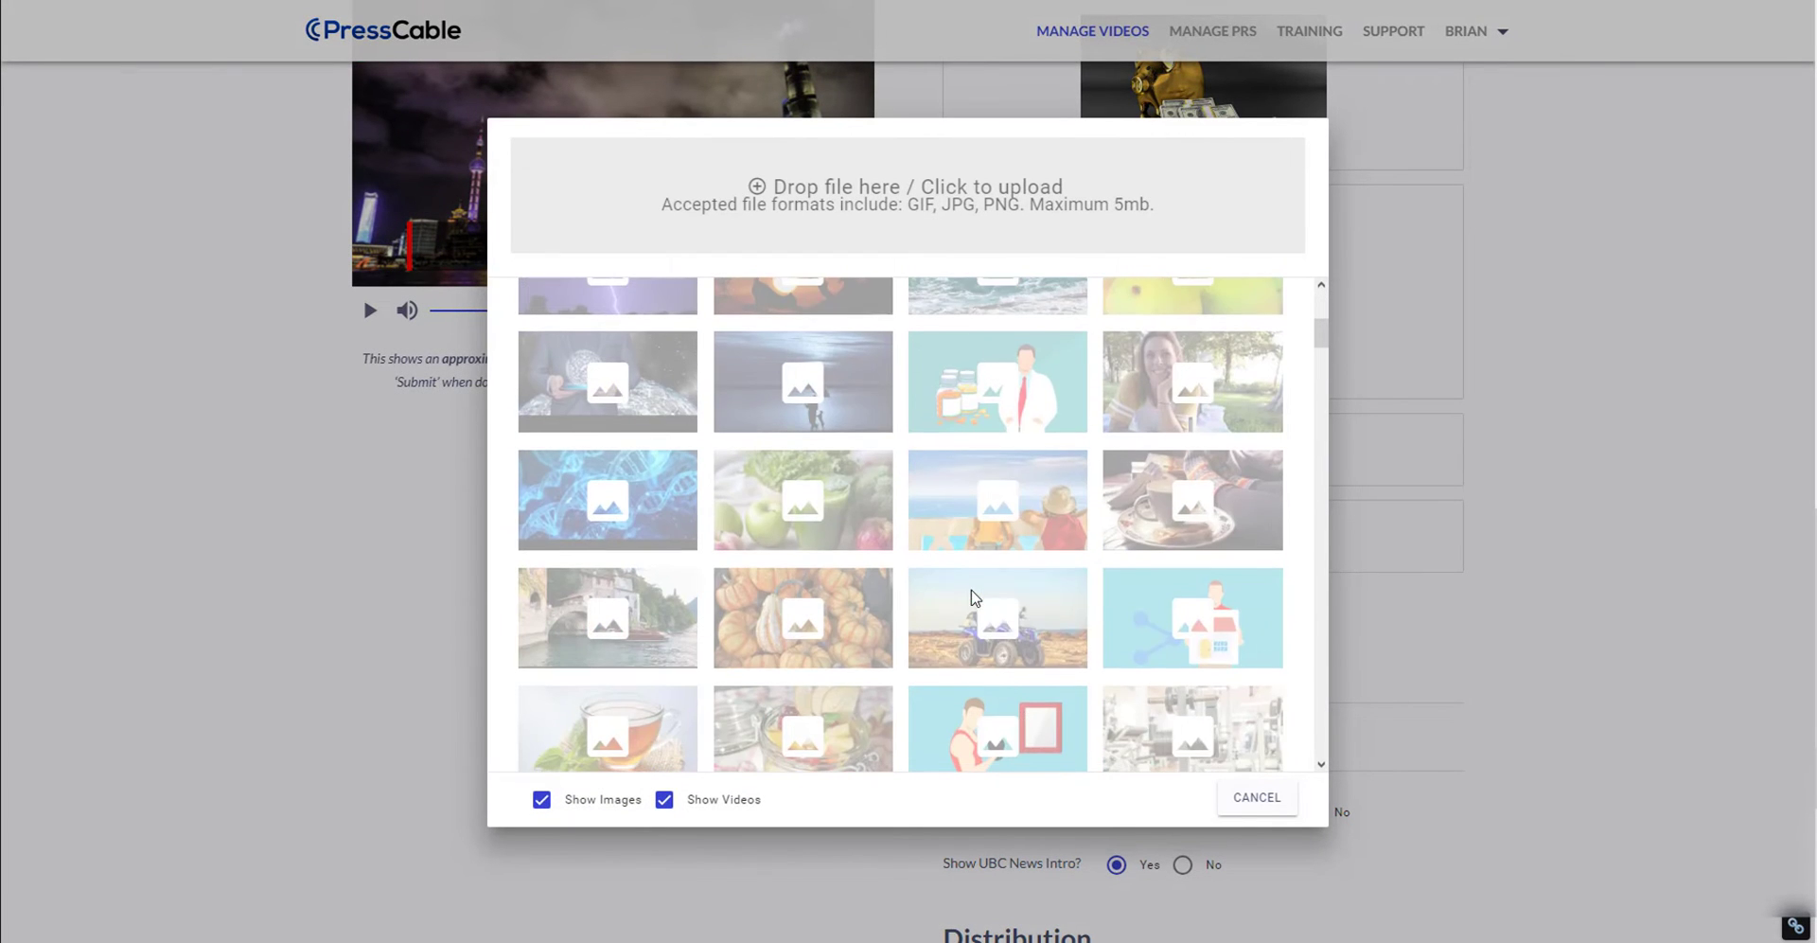
scroll(972, 596, "down", 3)
scroll(973, 597, "down", 1)
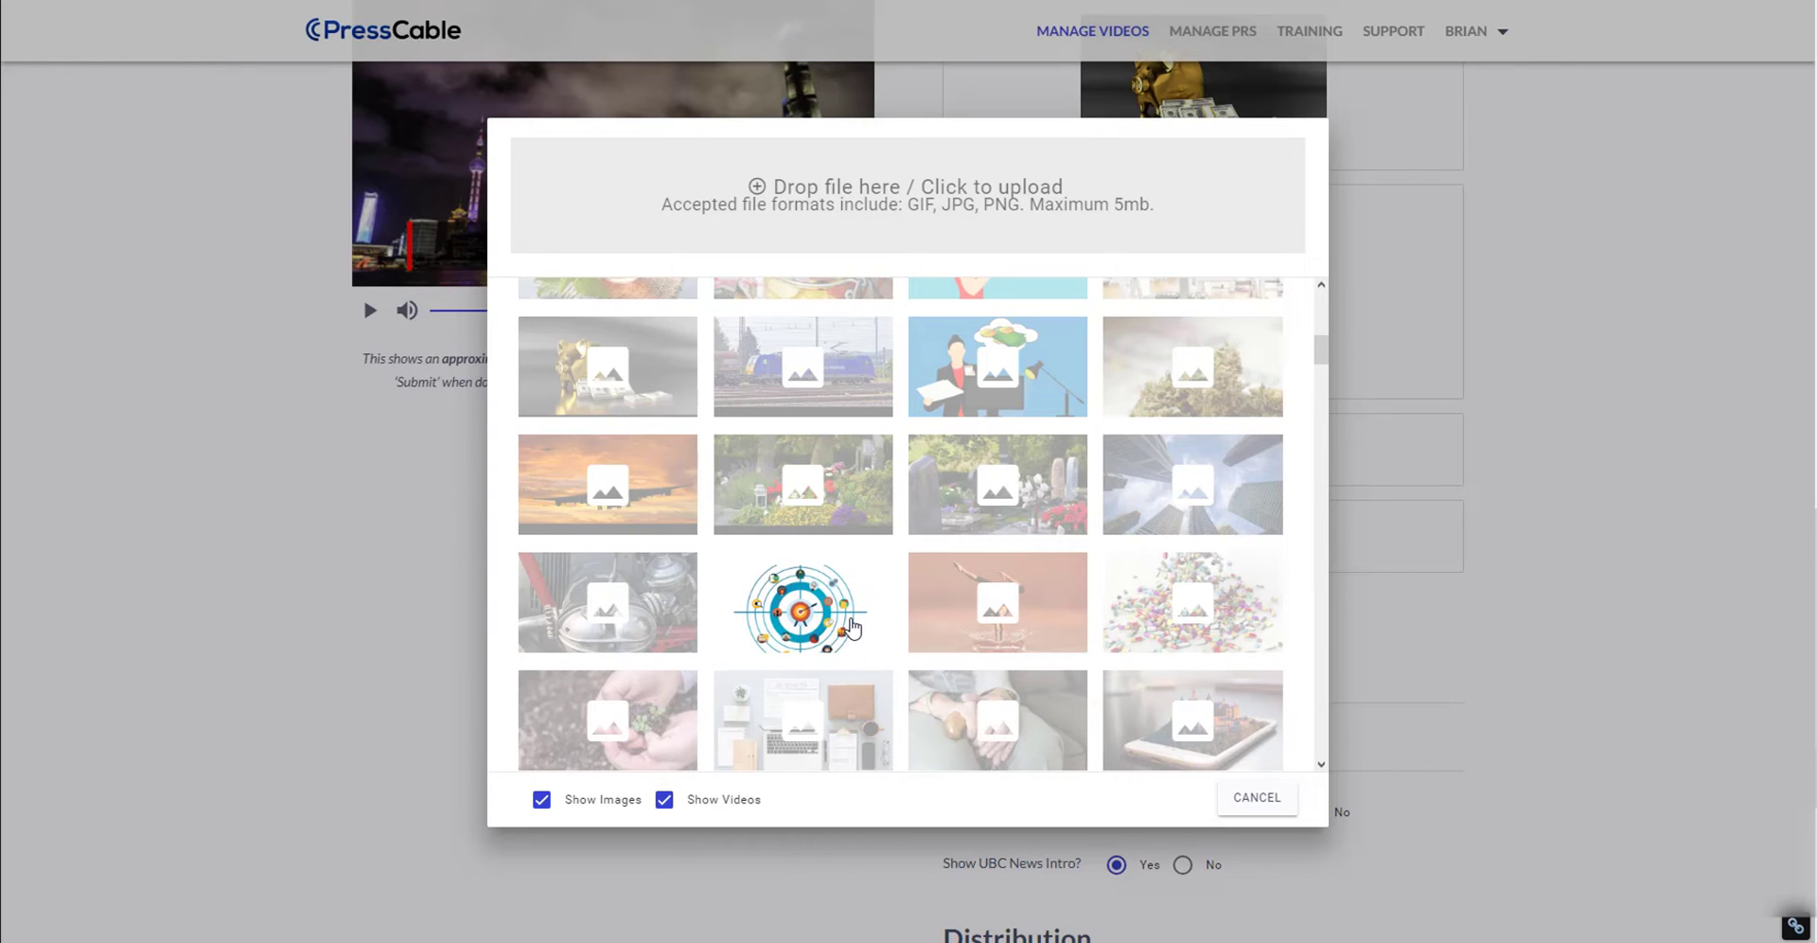
left_click(849, 626)
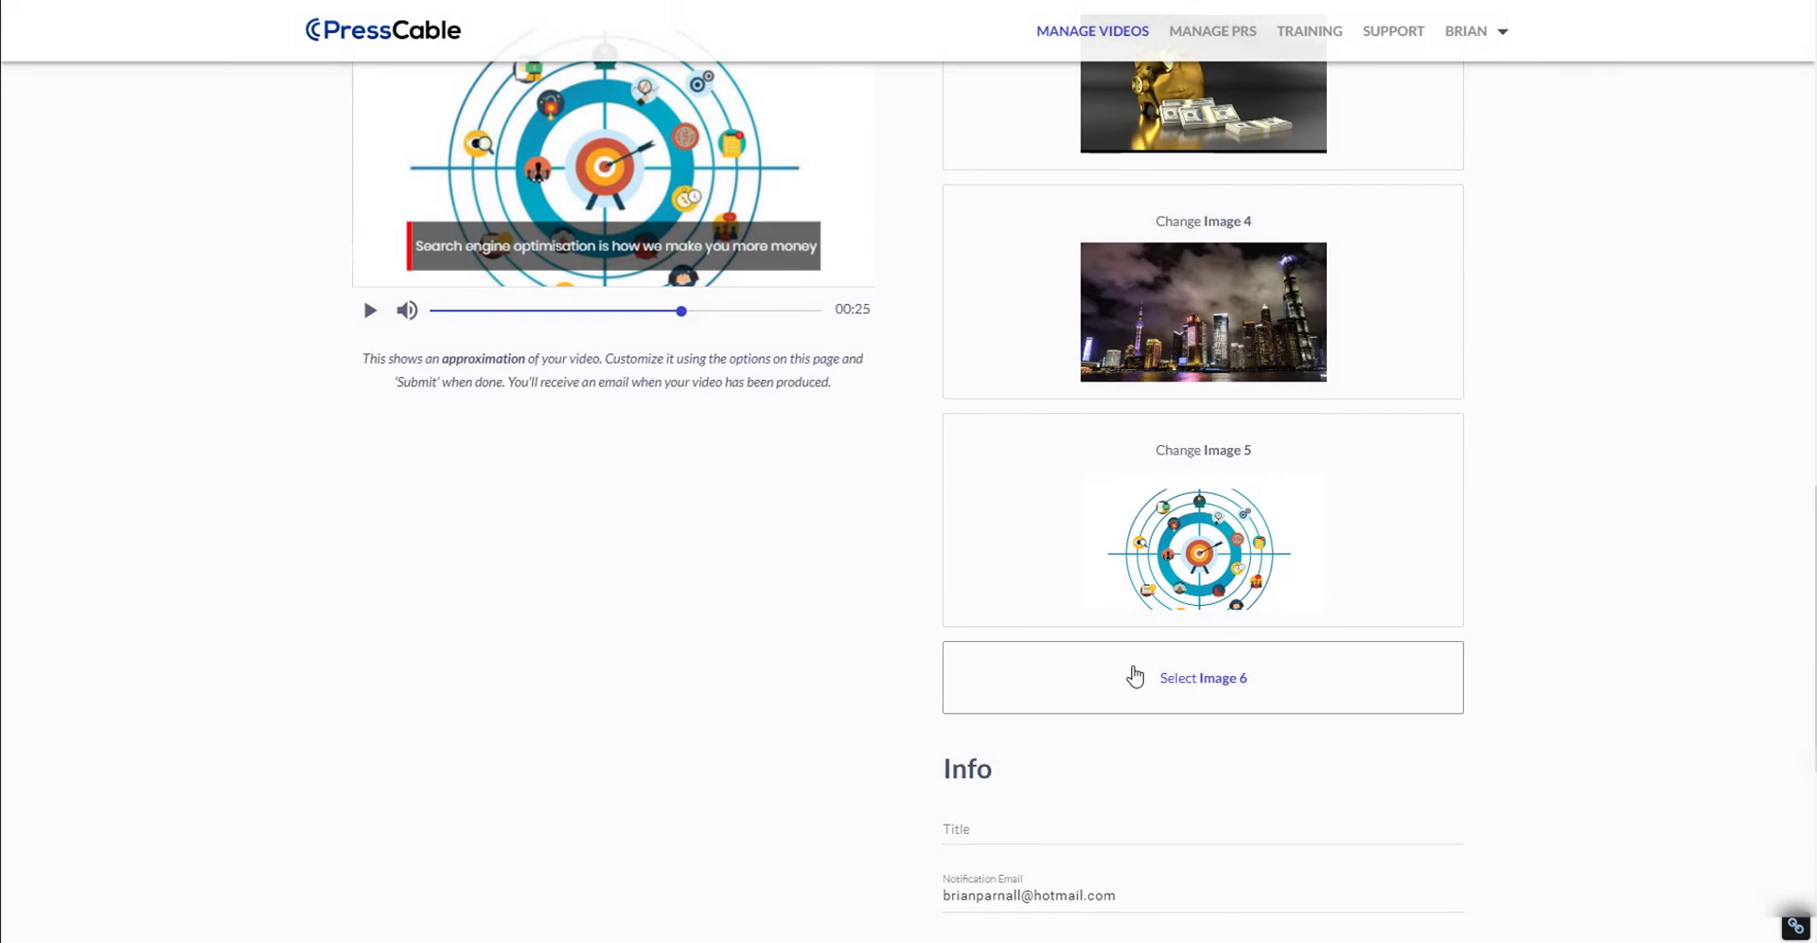
Set Image 6 to the woman-at-a-desk picture
left_click(1216, 689)
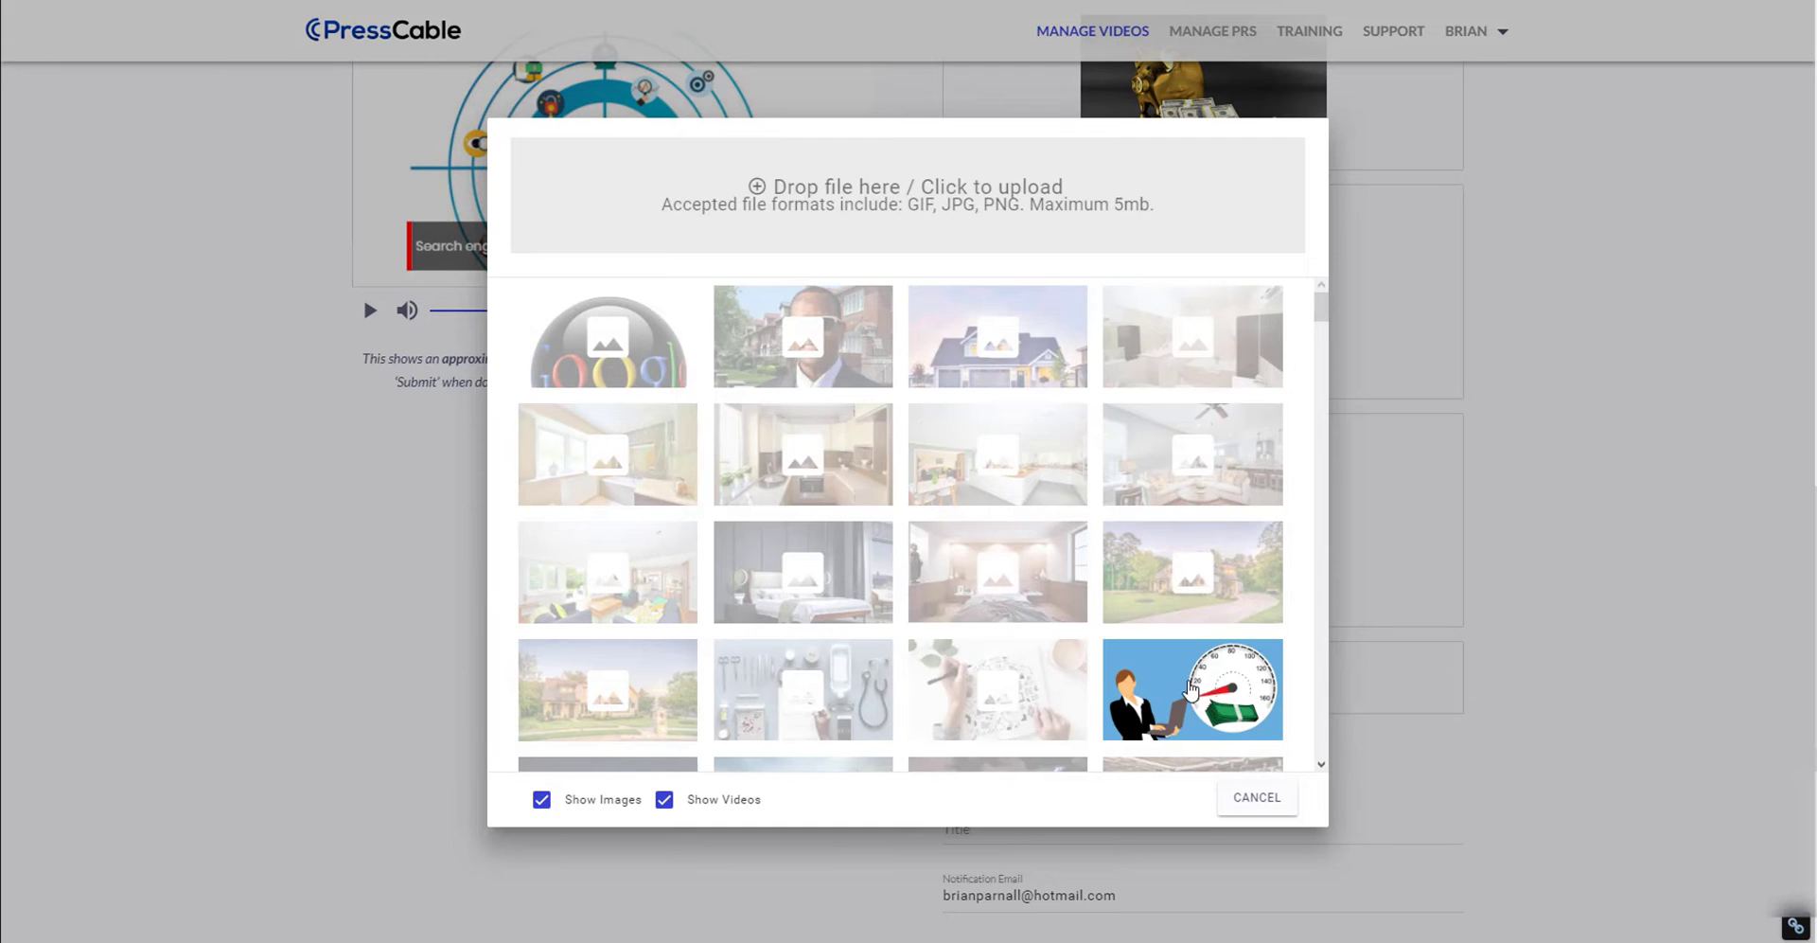
scroll(916, 617, "down", 5)
scroll(916, 617, "down", 5)
scroll(916, 617, "down", 3)
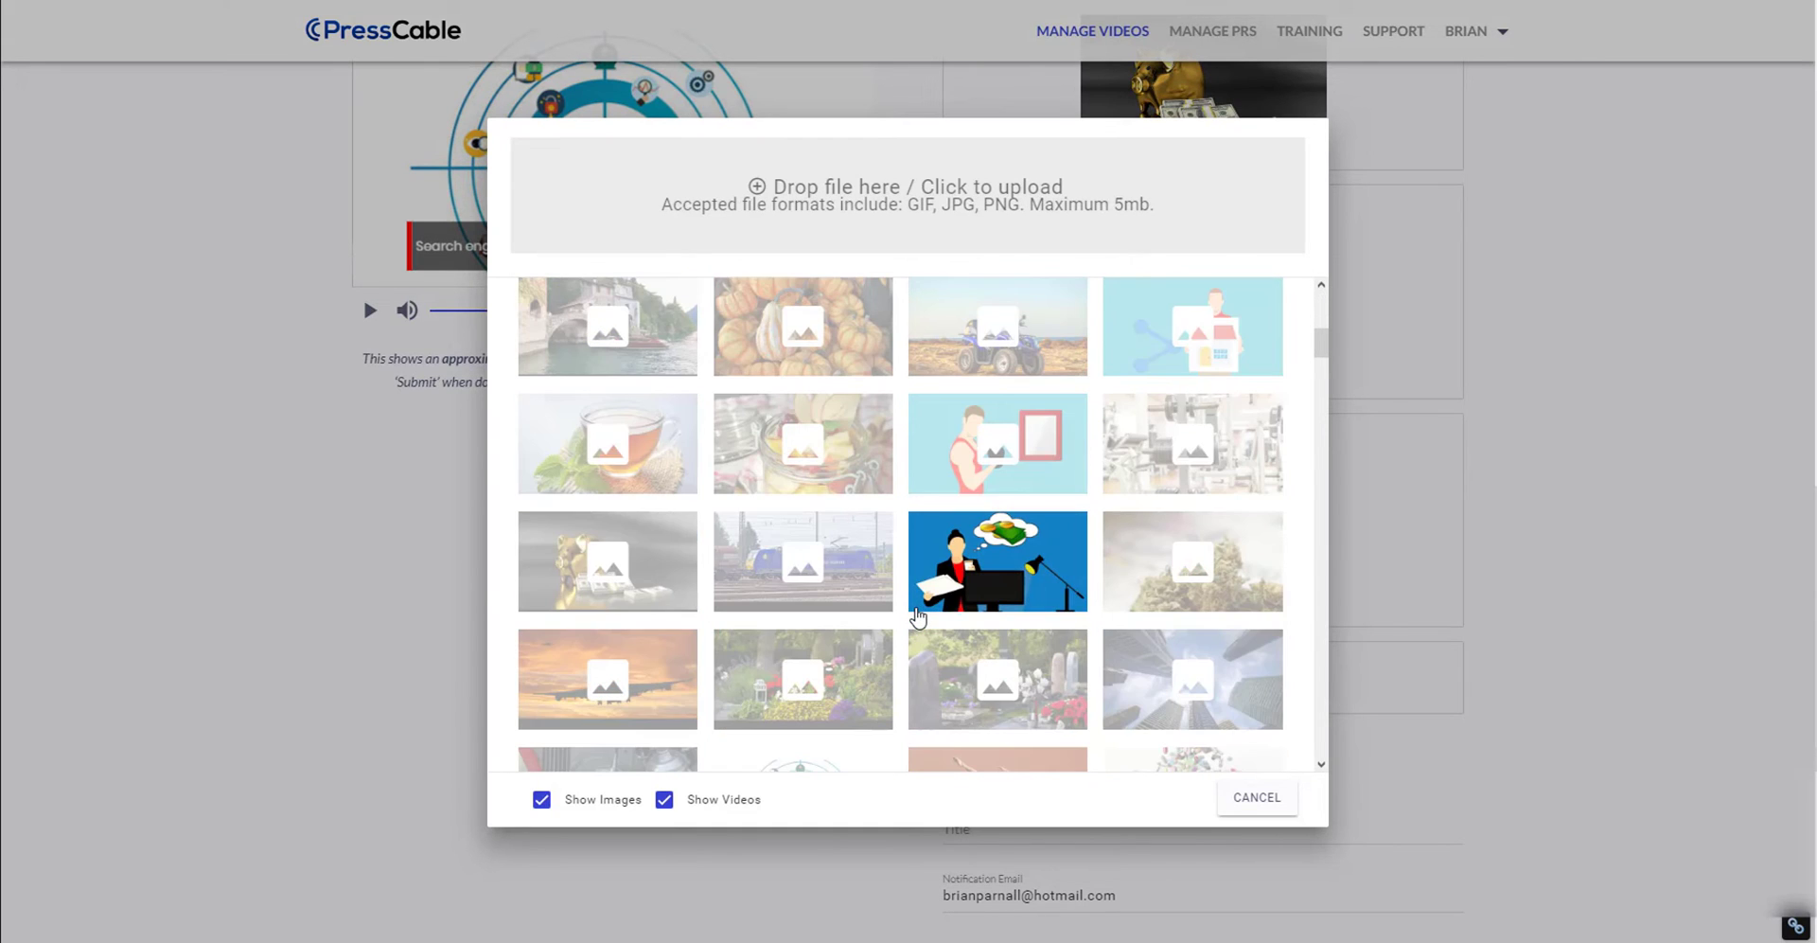
left_click(916, 606)
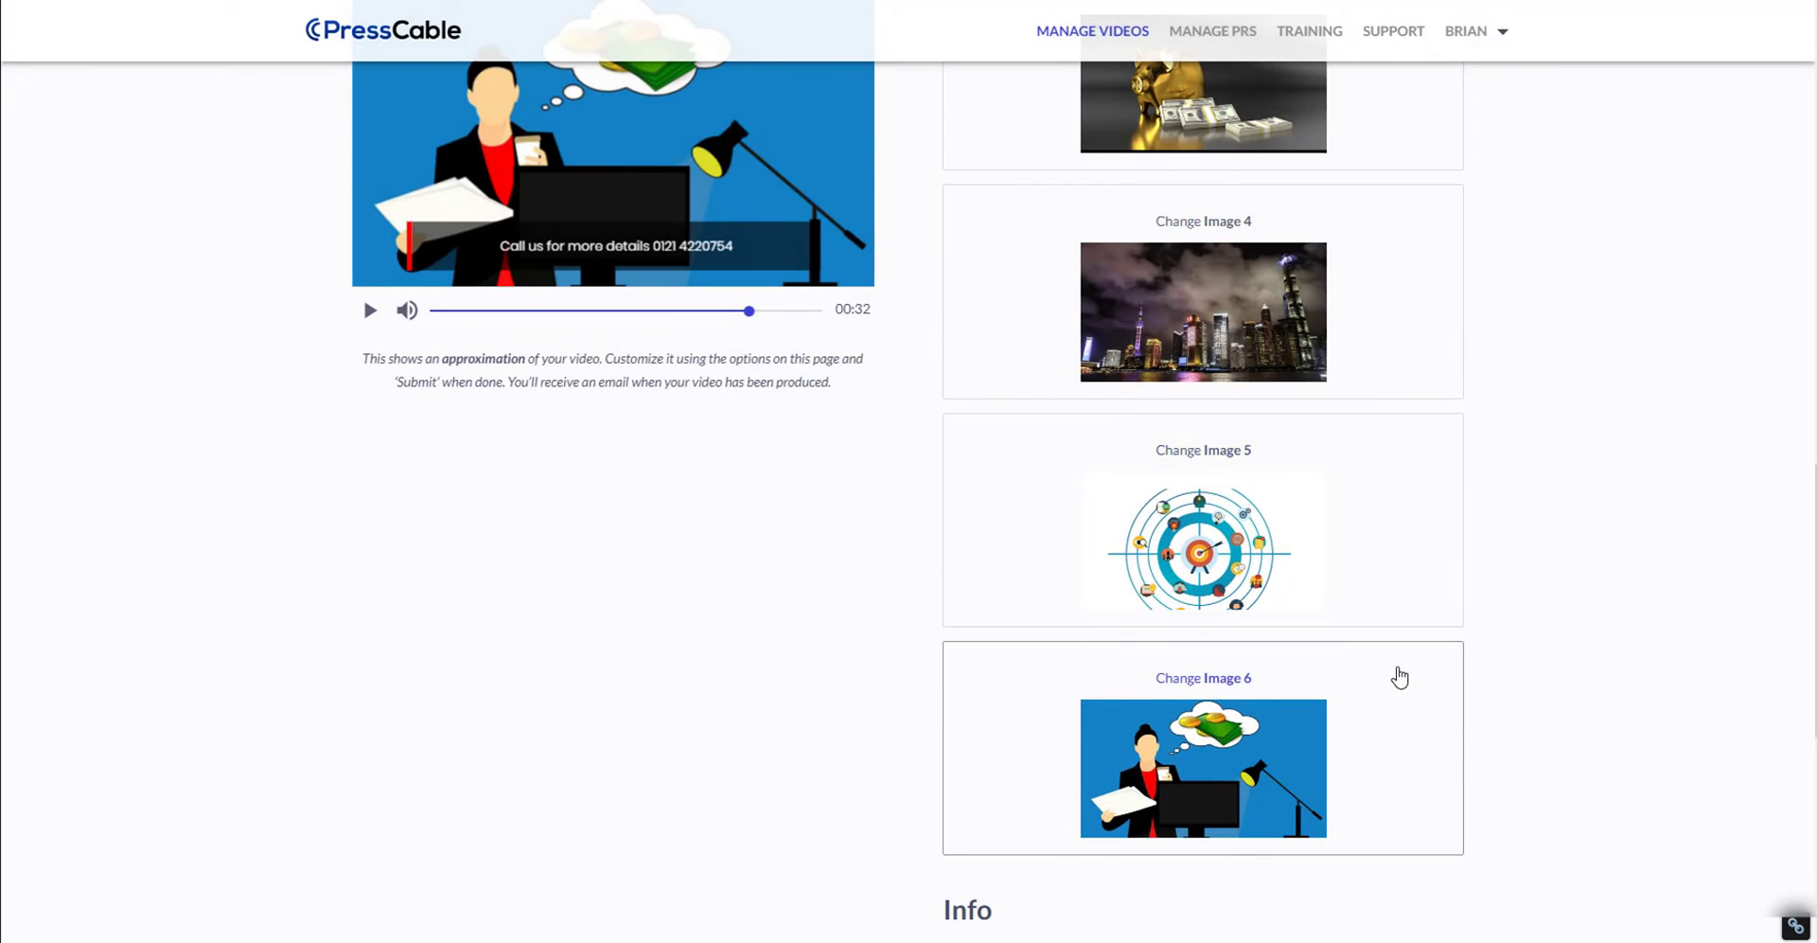
scroll(1395, 672, "down", 4)
scroll(1400, 678, "down", 1)
left_click(1057, 486)
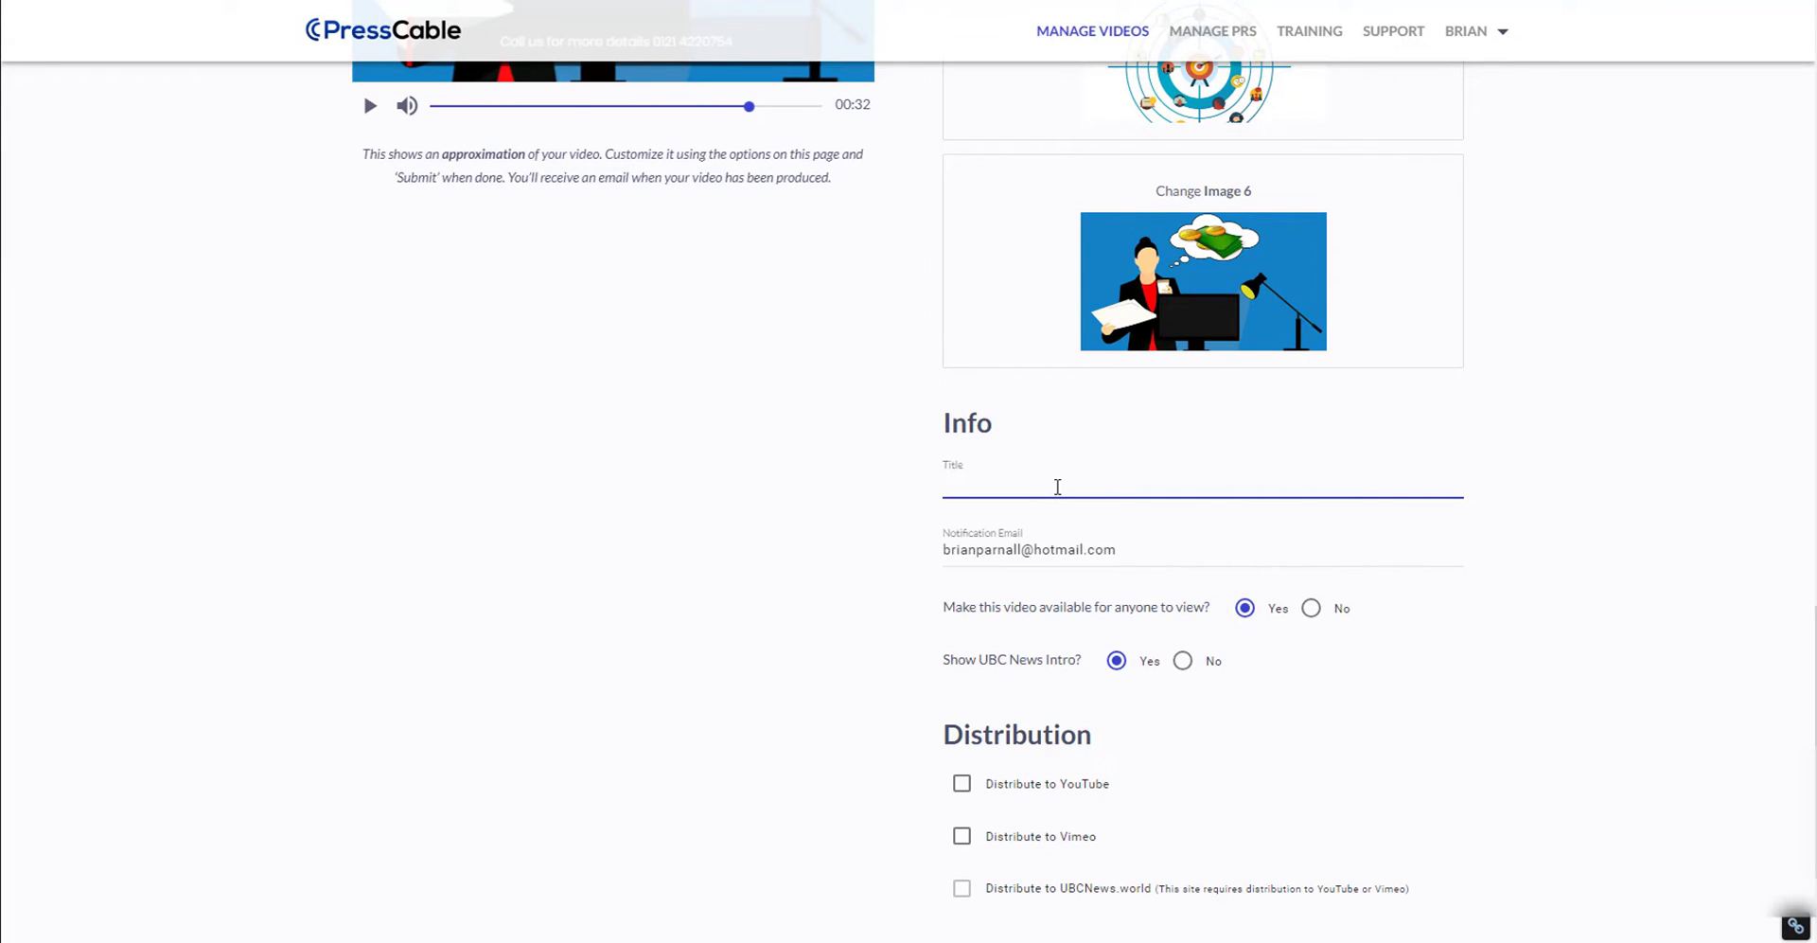
type("SEO S")
type("ervices ")
type("in Birmingham UK")
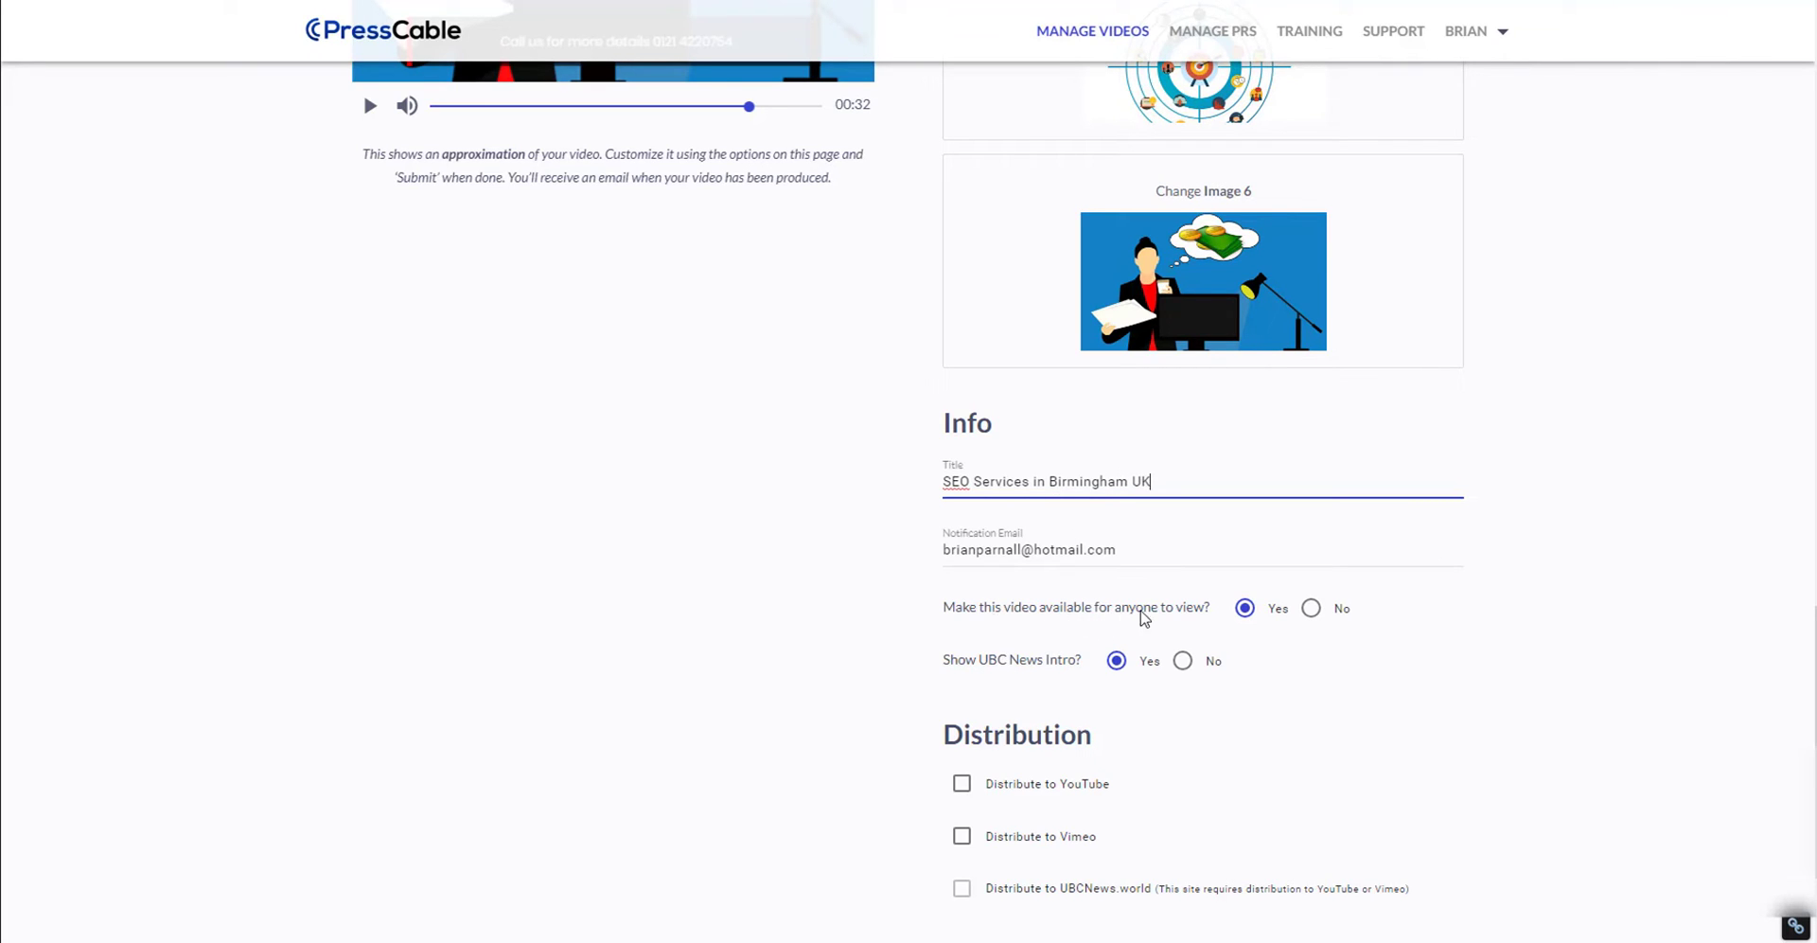
left_click(1244, 610)
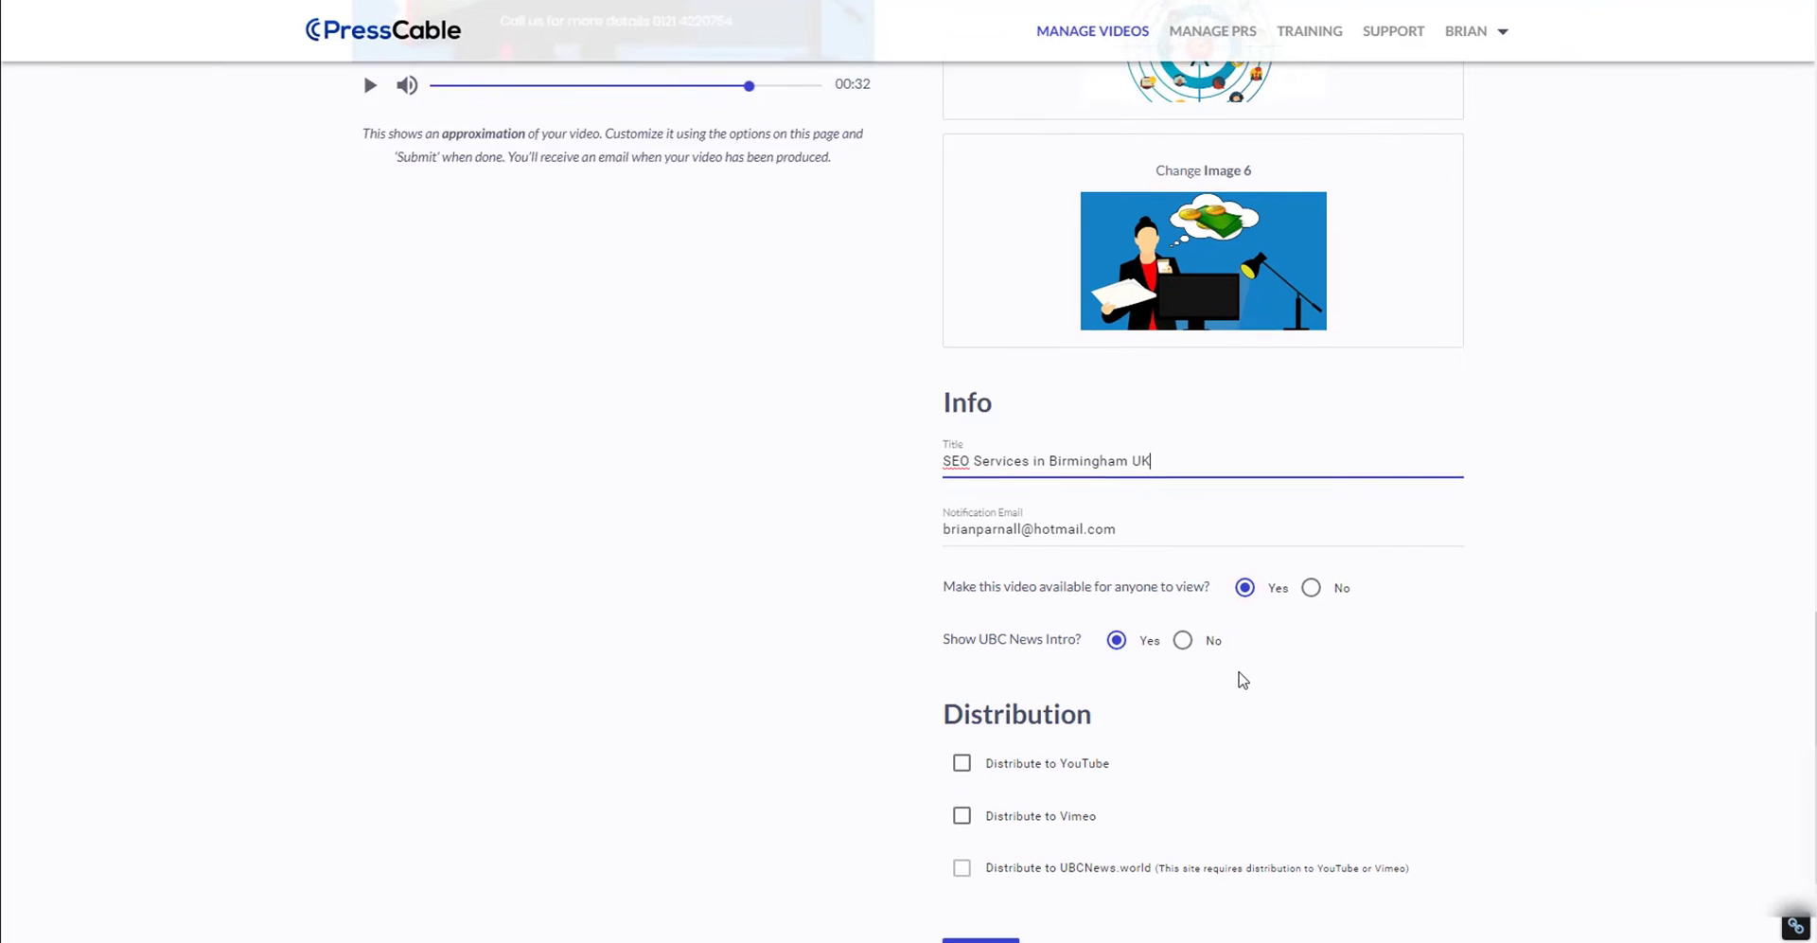
scroll(1241, 676, "down", 2)
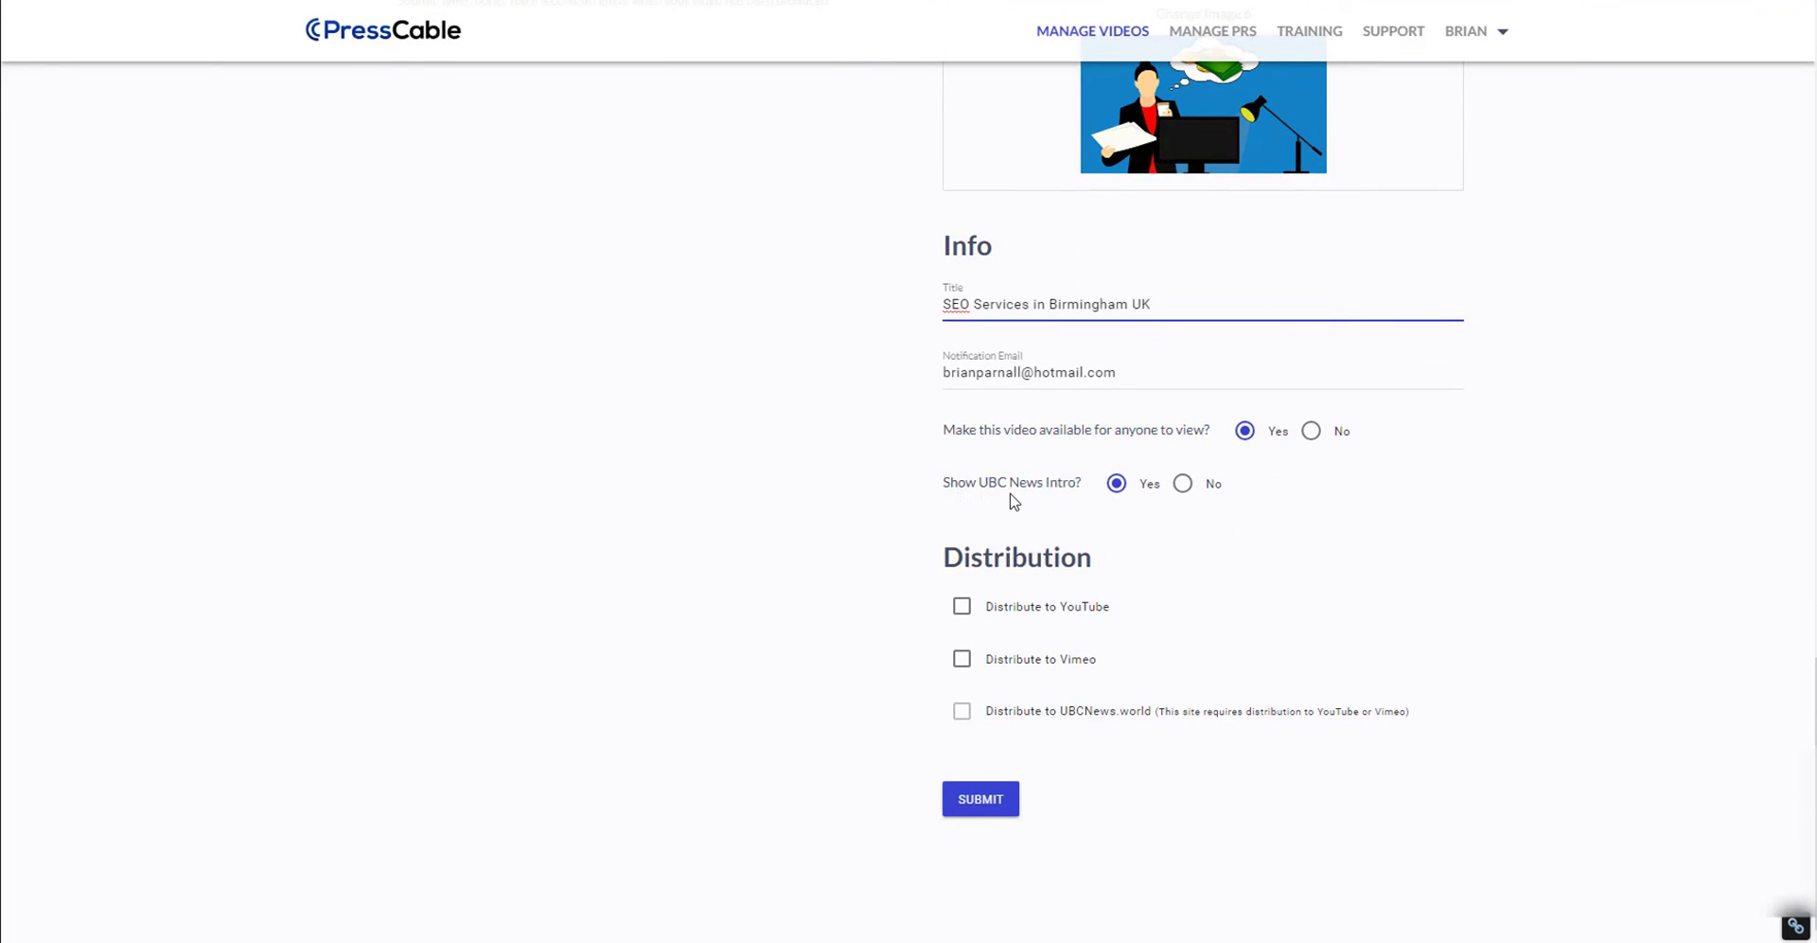
Keep the UBC News intro on, enable YouTube and Vimeo, and set Vimeo 'Use own account?' to No
left_click(1116, 484)
left_click(962, 607)
scroll(1072, 596, "down", 2)
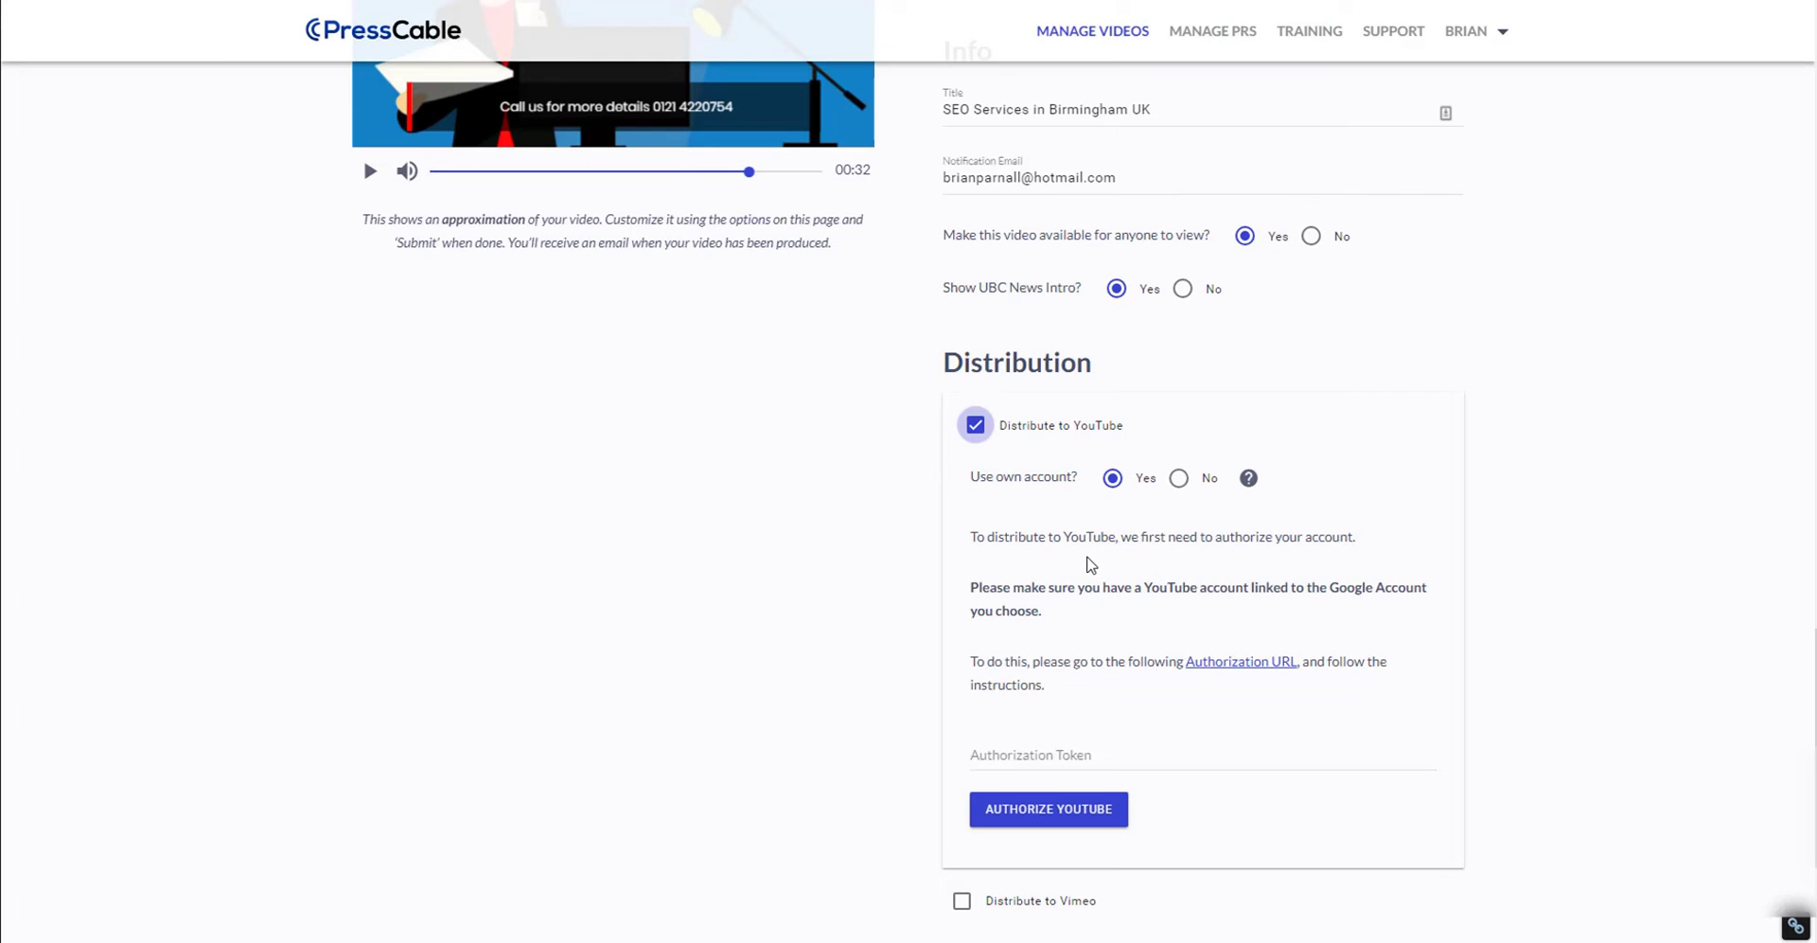
scroll(1090, 565, "down", 2)
scroll(1123, 560, "down", 1)
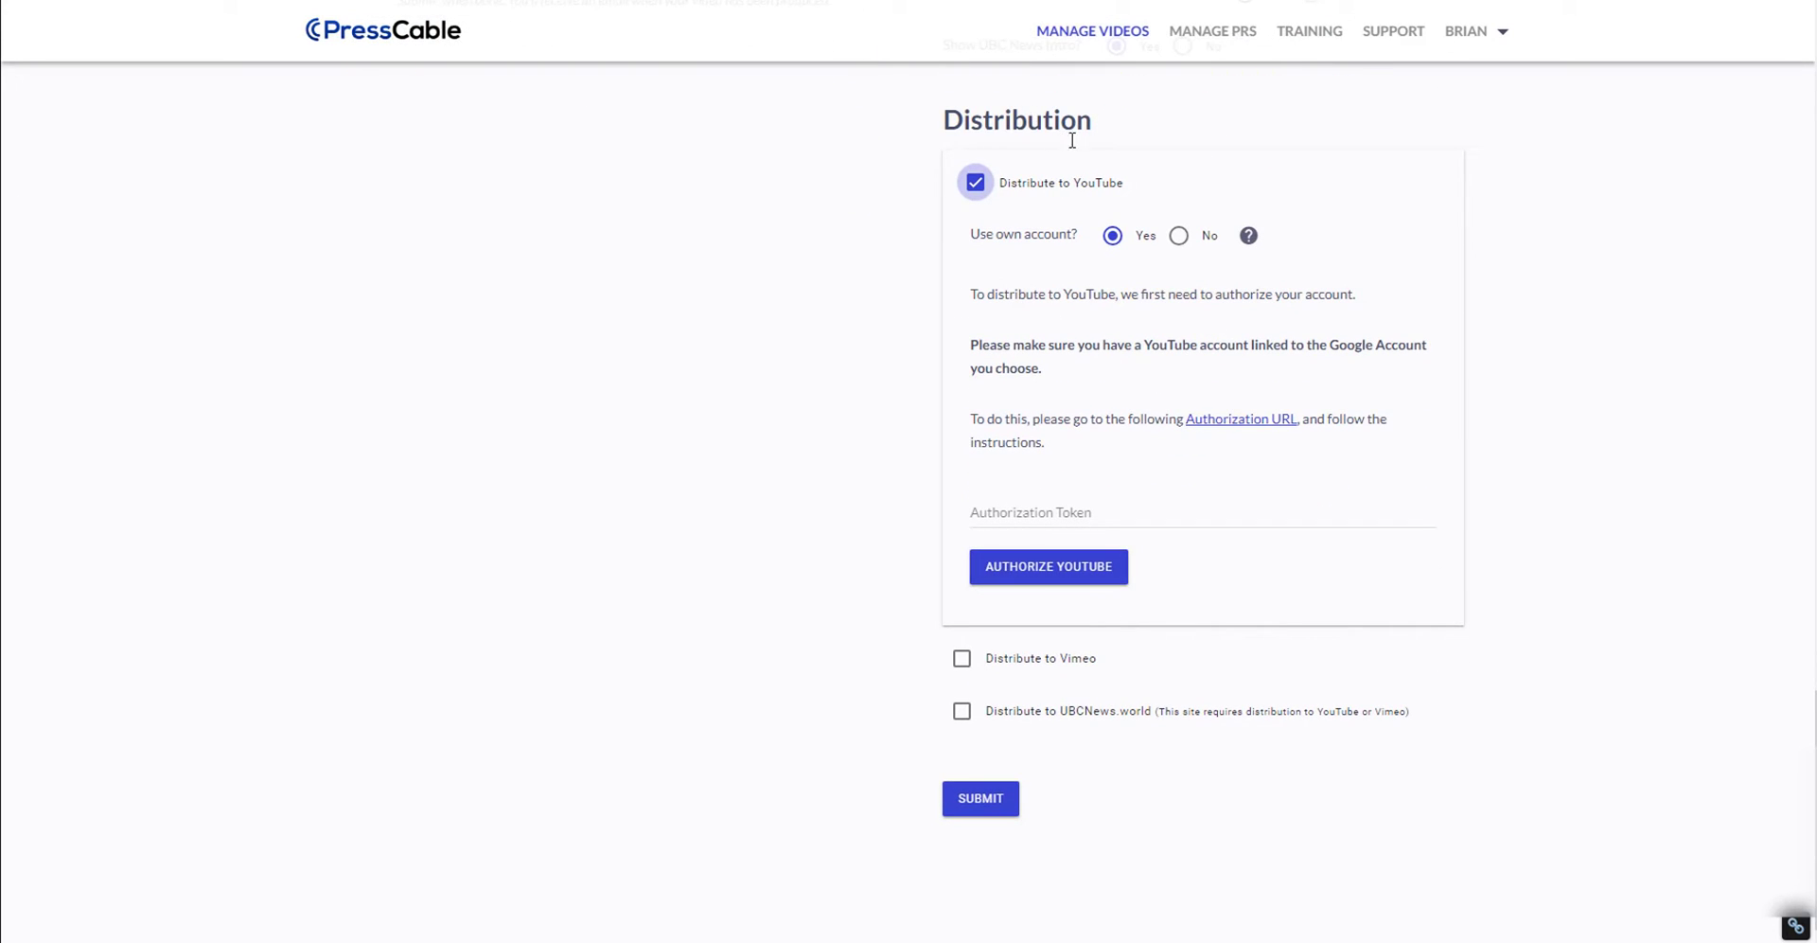
left_click(961, 657)
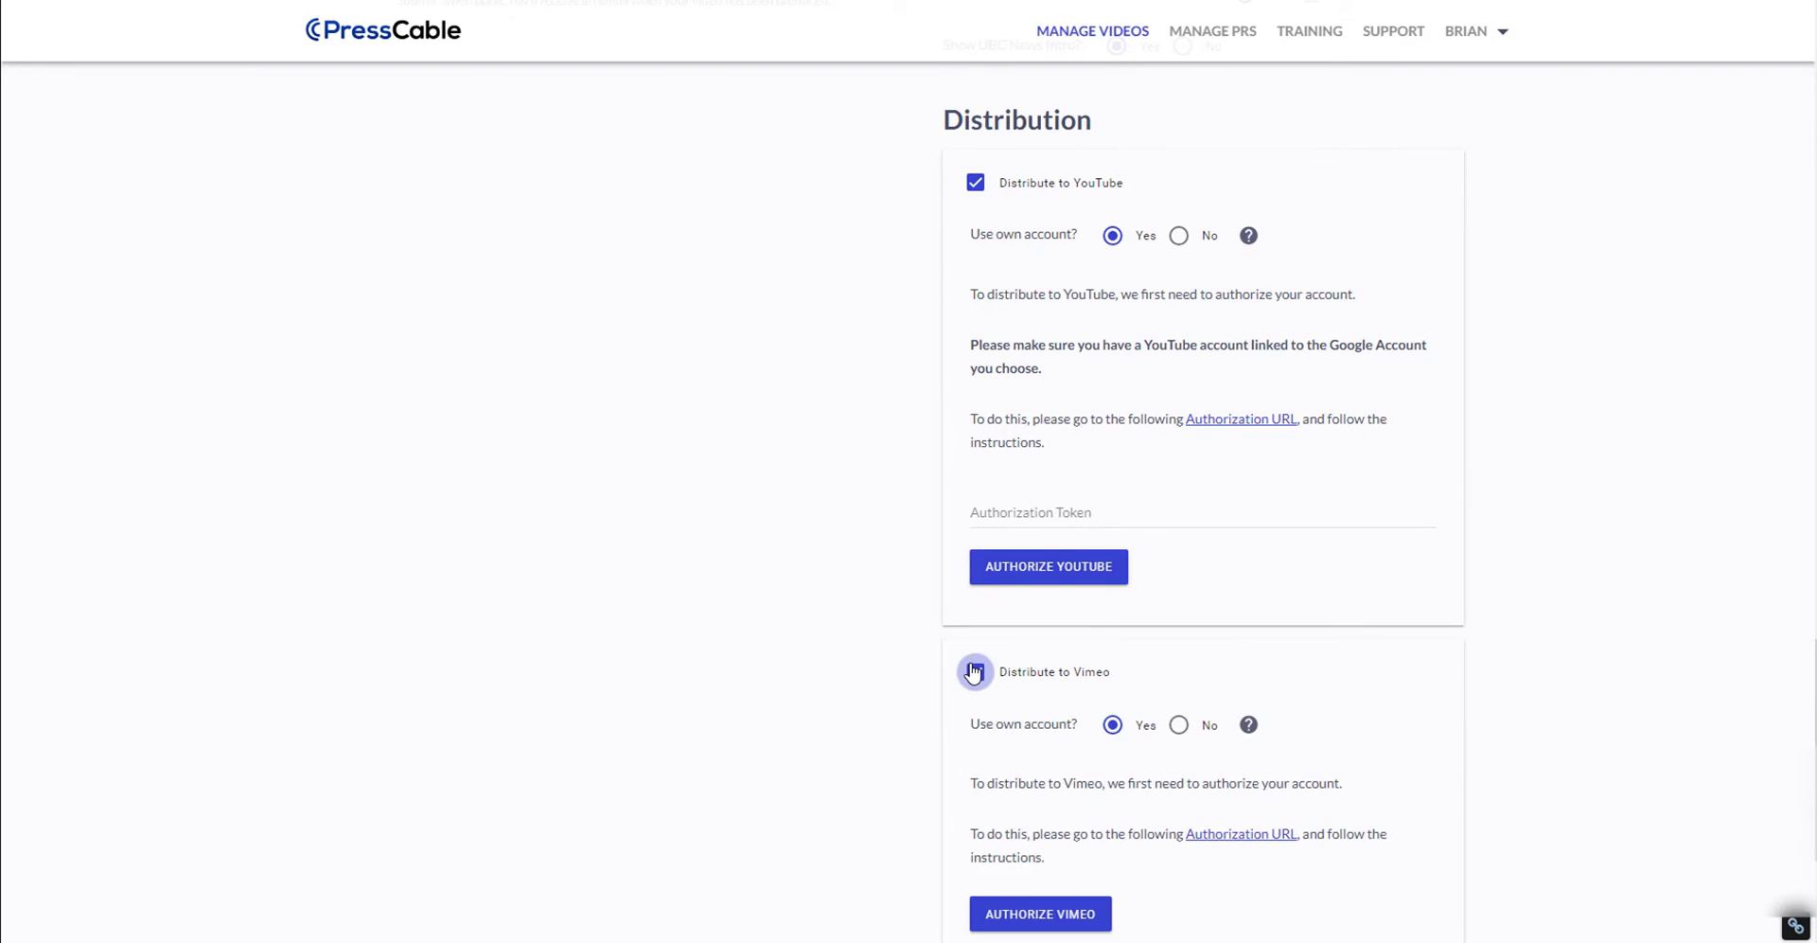
left_click(1178, 726)
Write the Vimeo description promoting seowebgeek.com SEO services and select all of it
scroll(1353, 763, "down", 2)
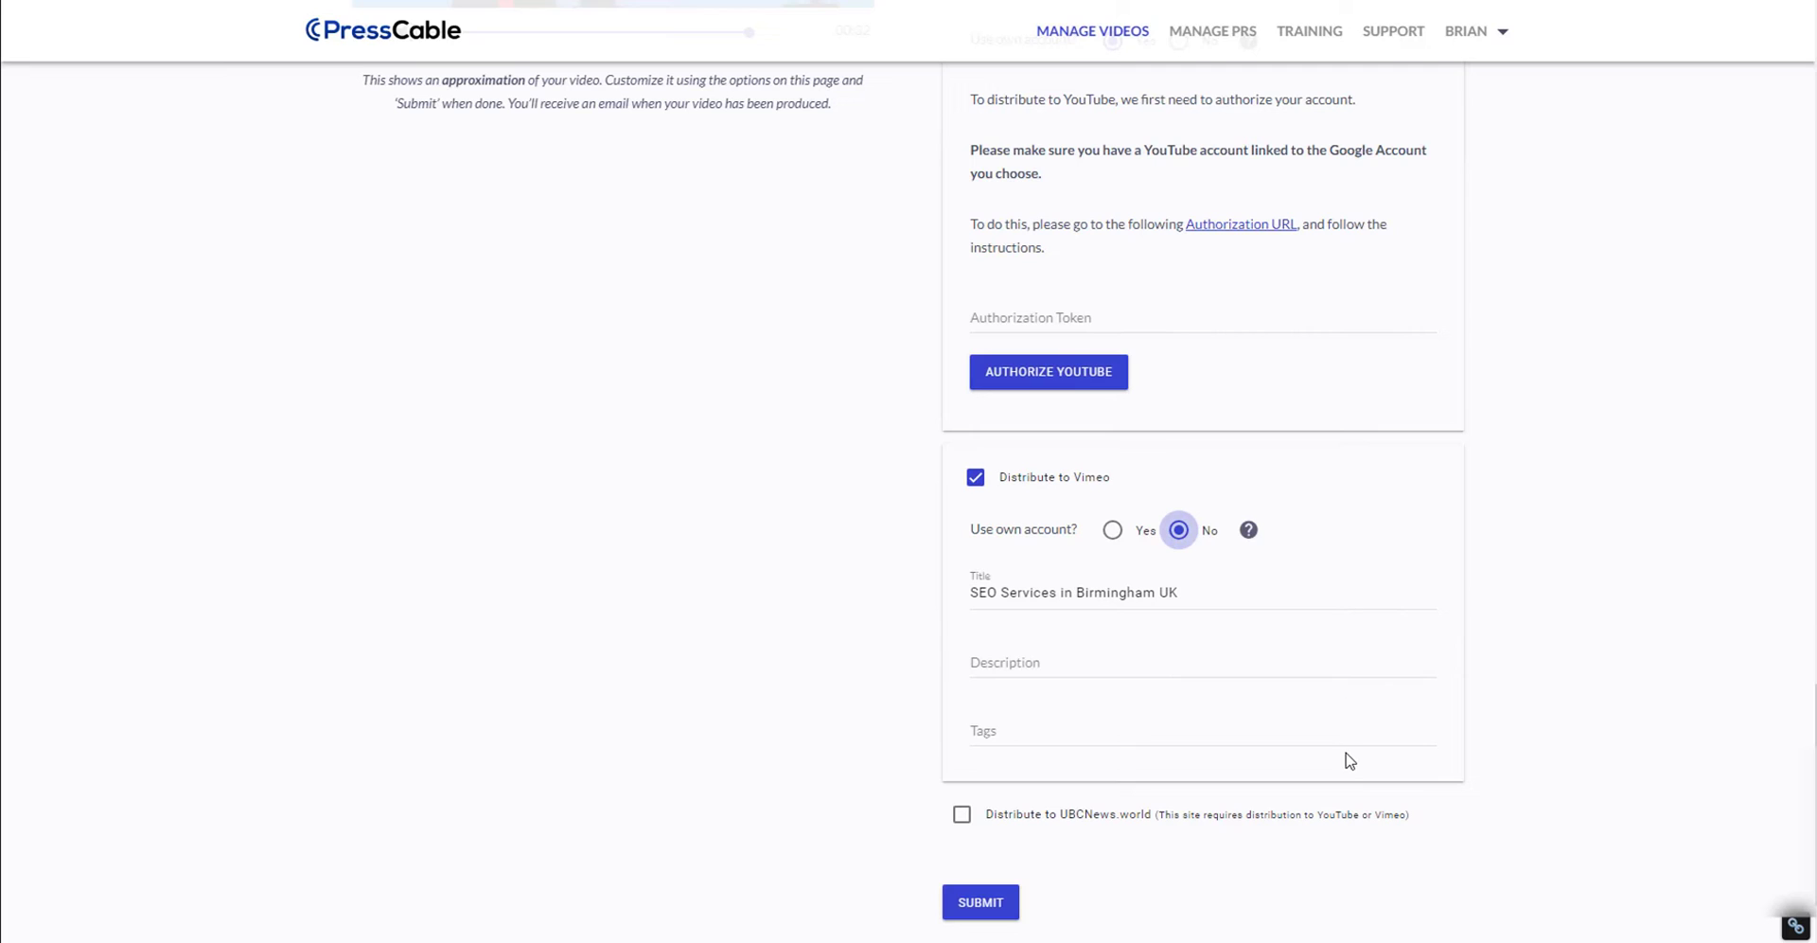
left_click(1080, 658)
type("https:")
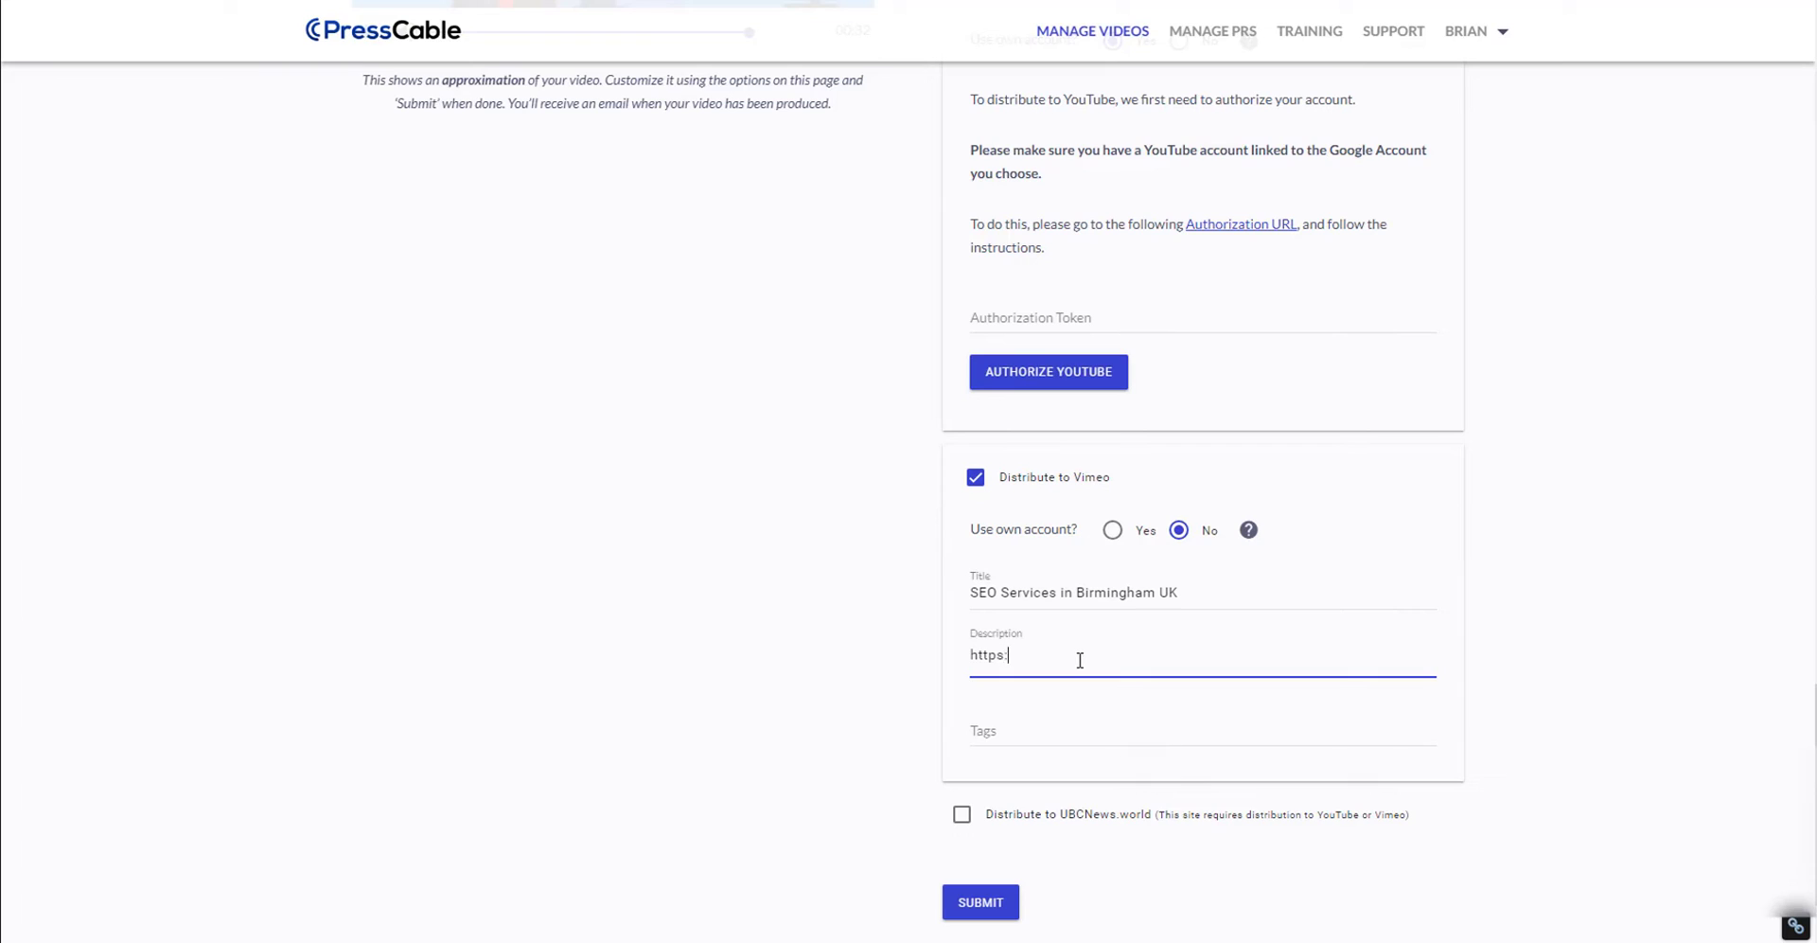
type("//s")
type("eowebgreek")
type(".com/ g")
type("et your seo")
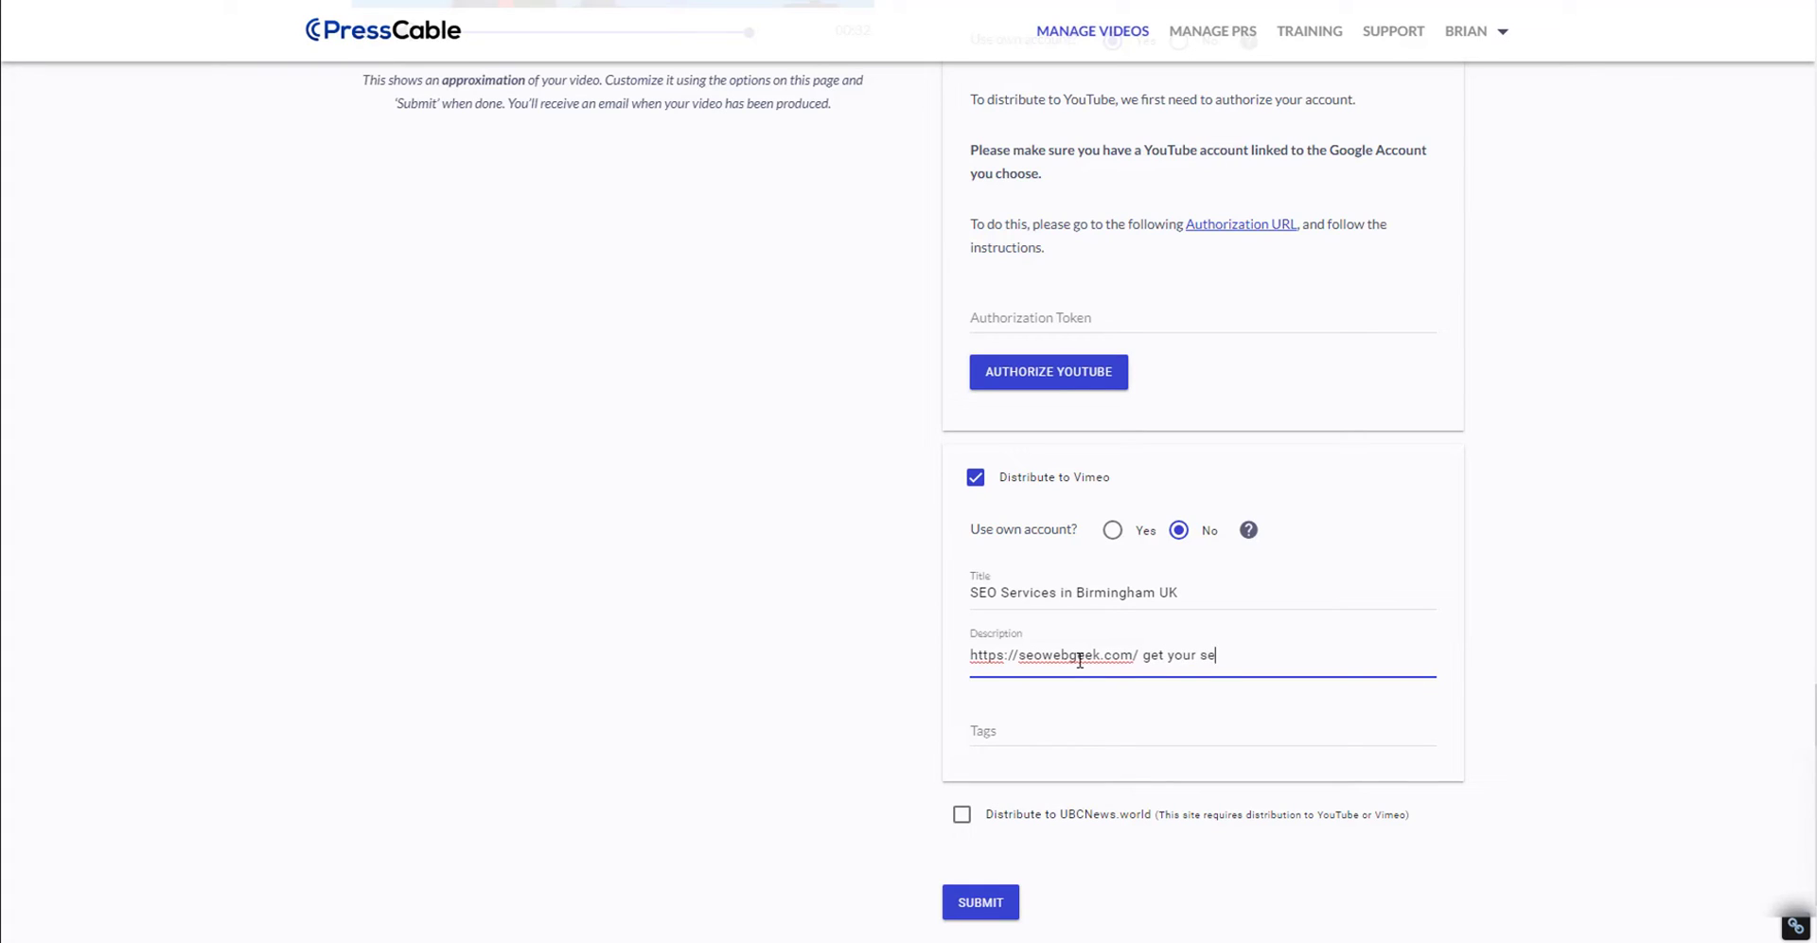
type(" b")
type("rum se")
type("rvices uk here.")
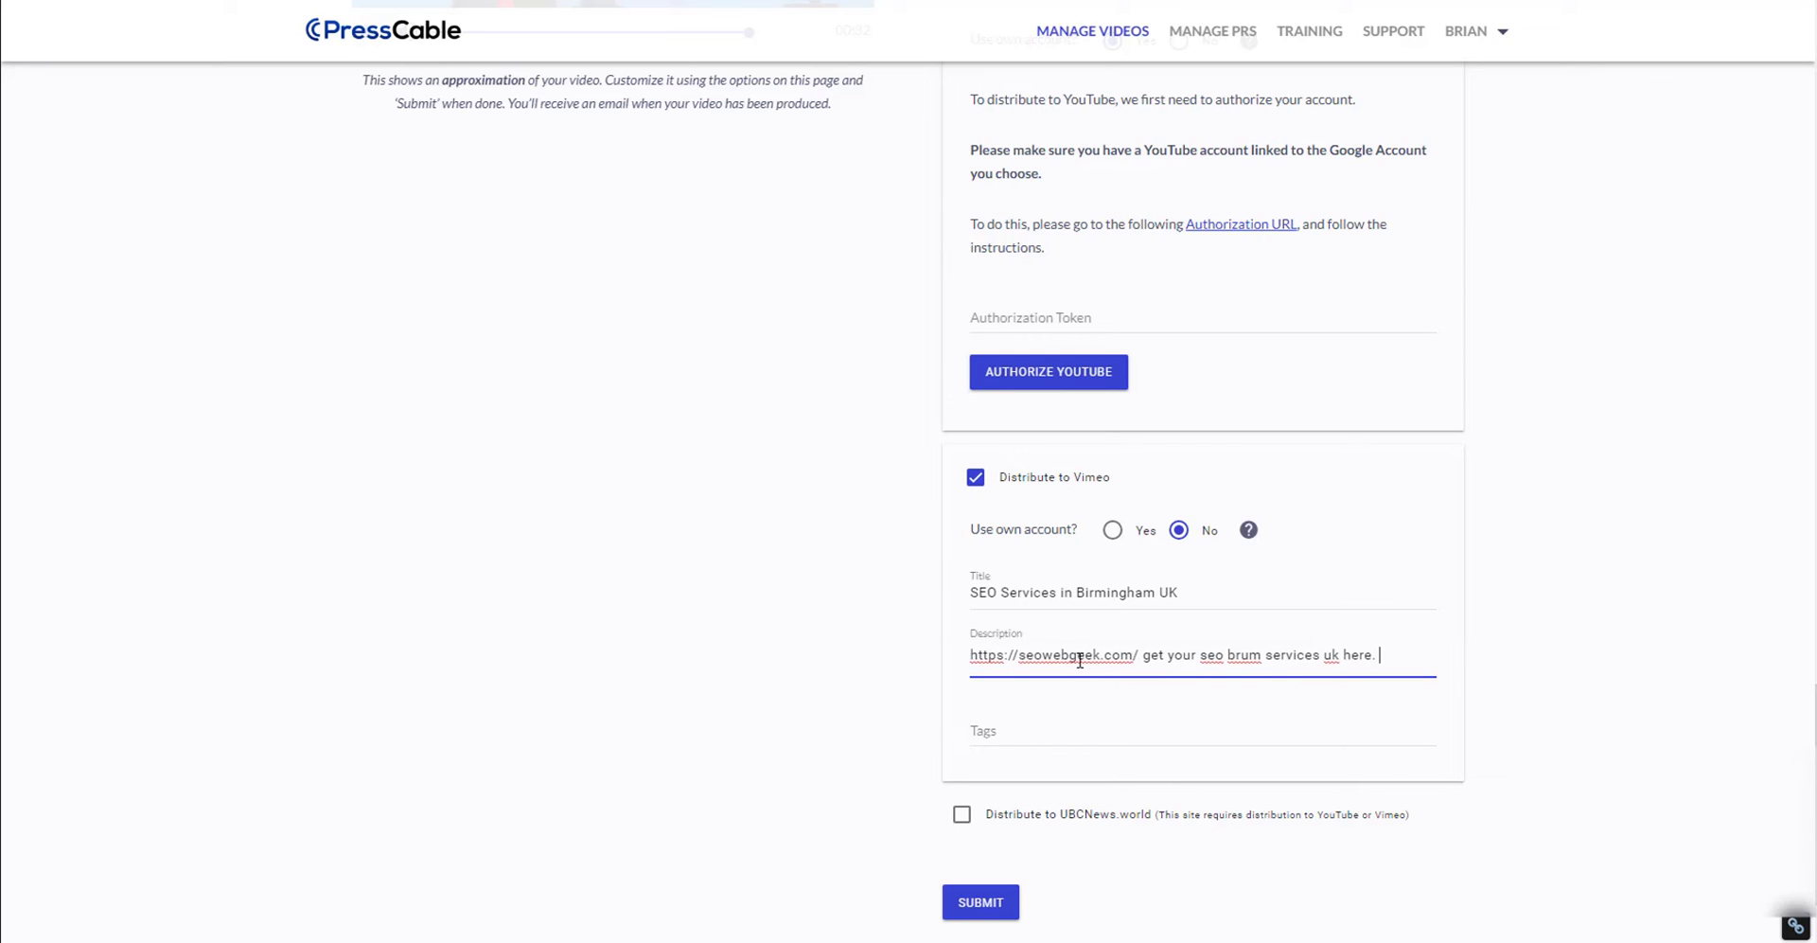
type("he only")
type(" place t")
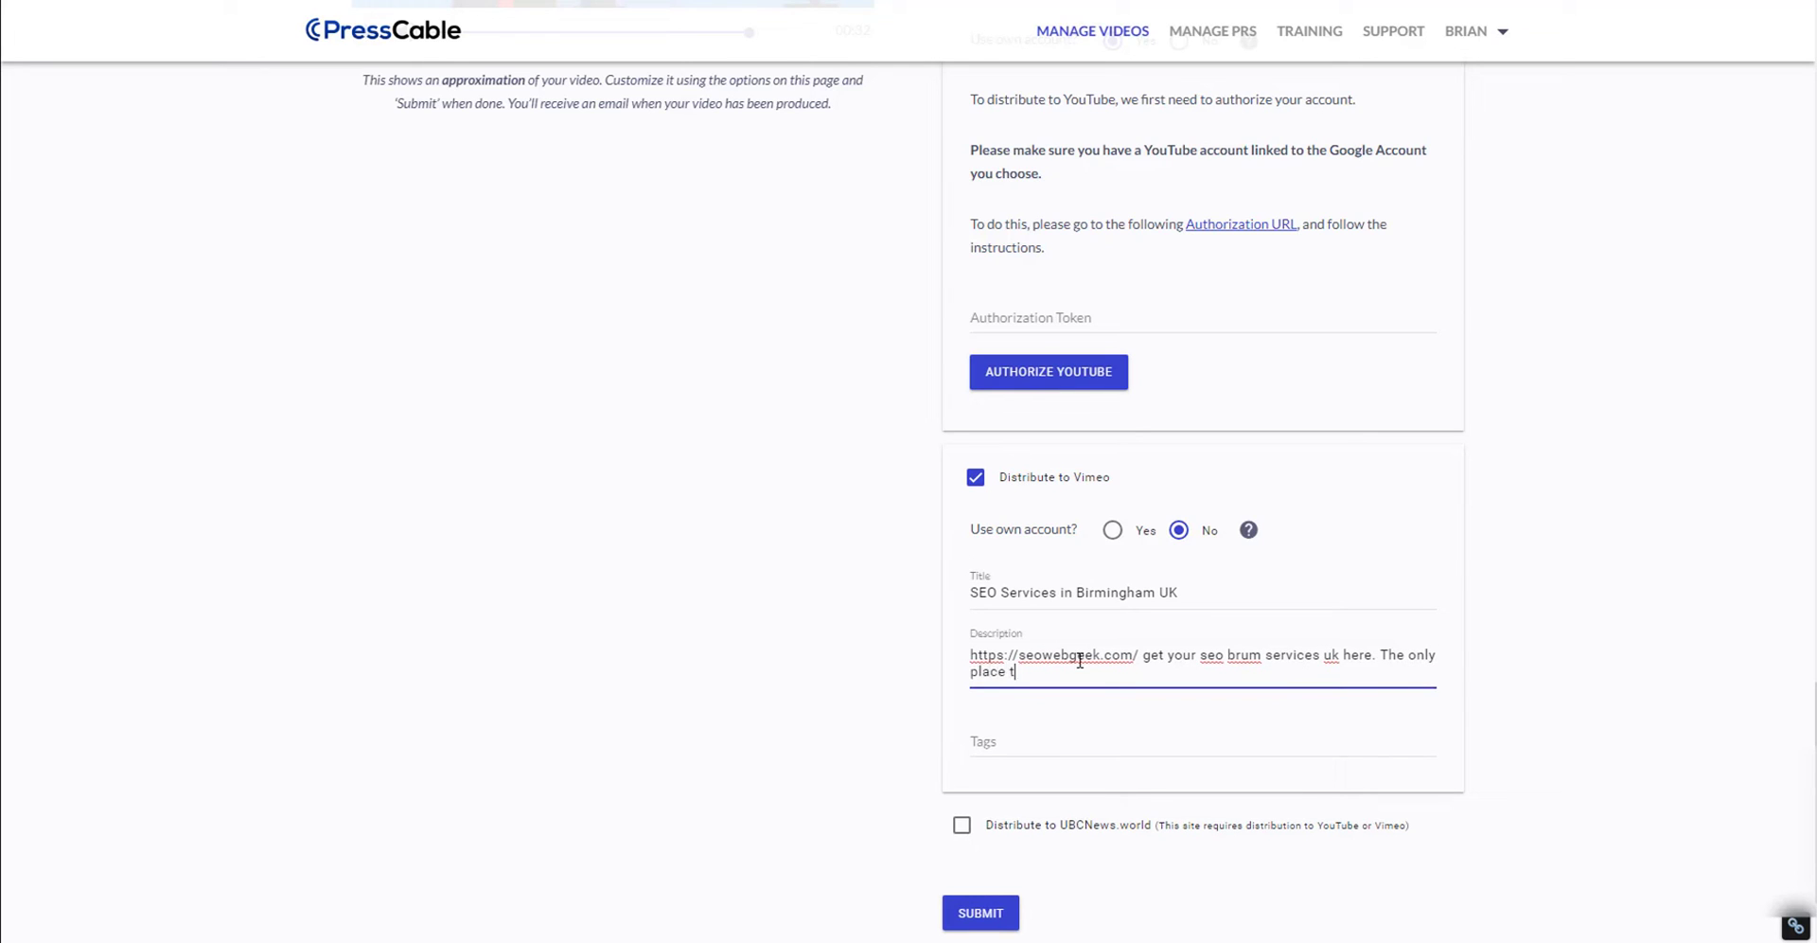
type("hat ranks")
type(" you and your ")
type("business h")
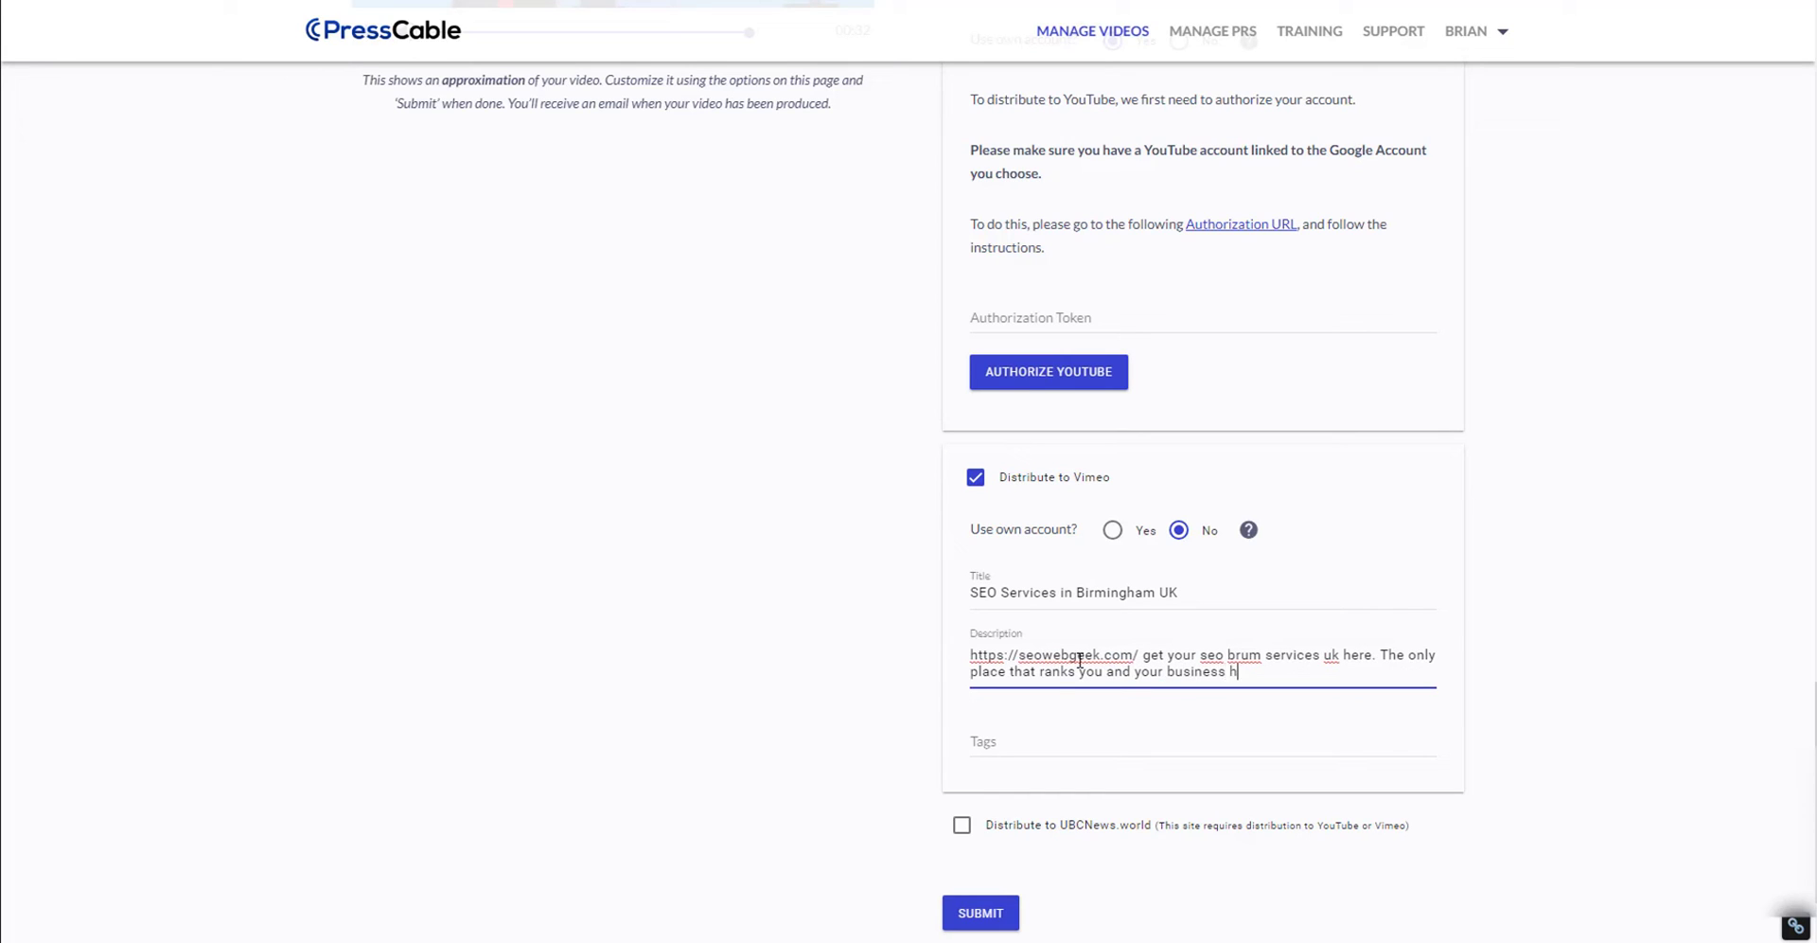
type("igh")
key("ctrl+a")
key("ctrl+c")
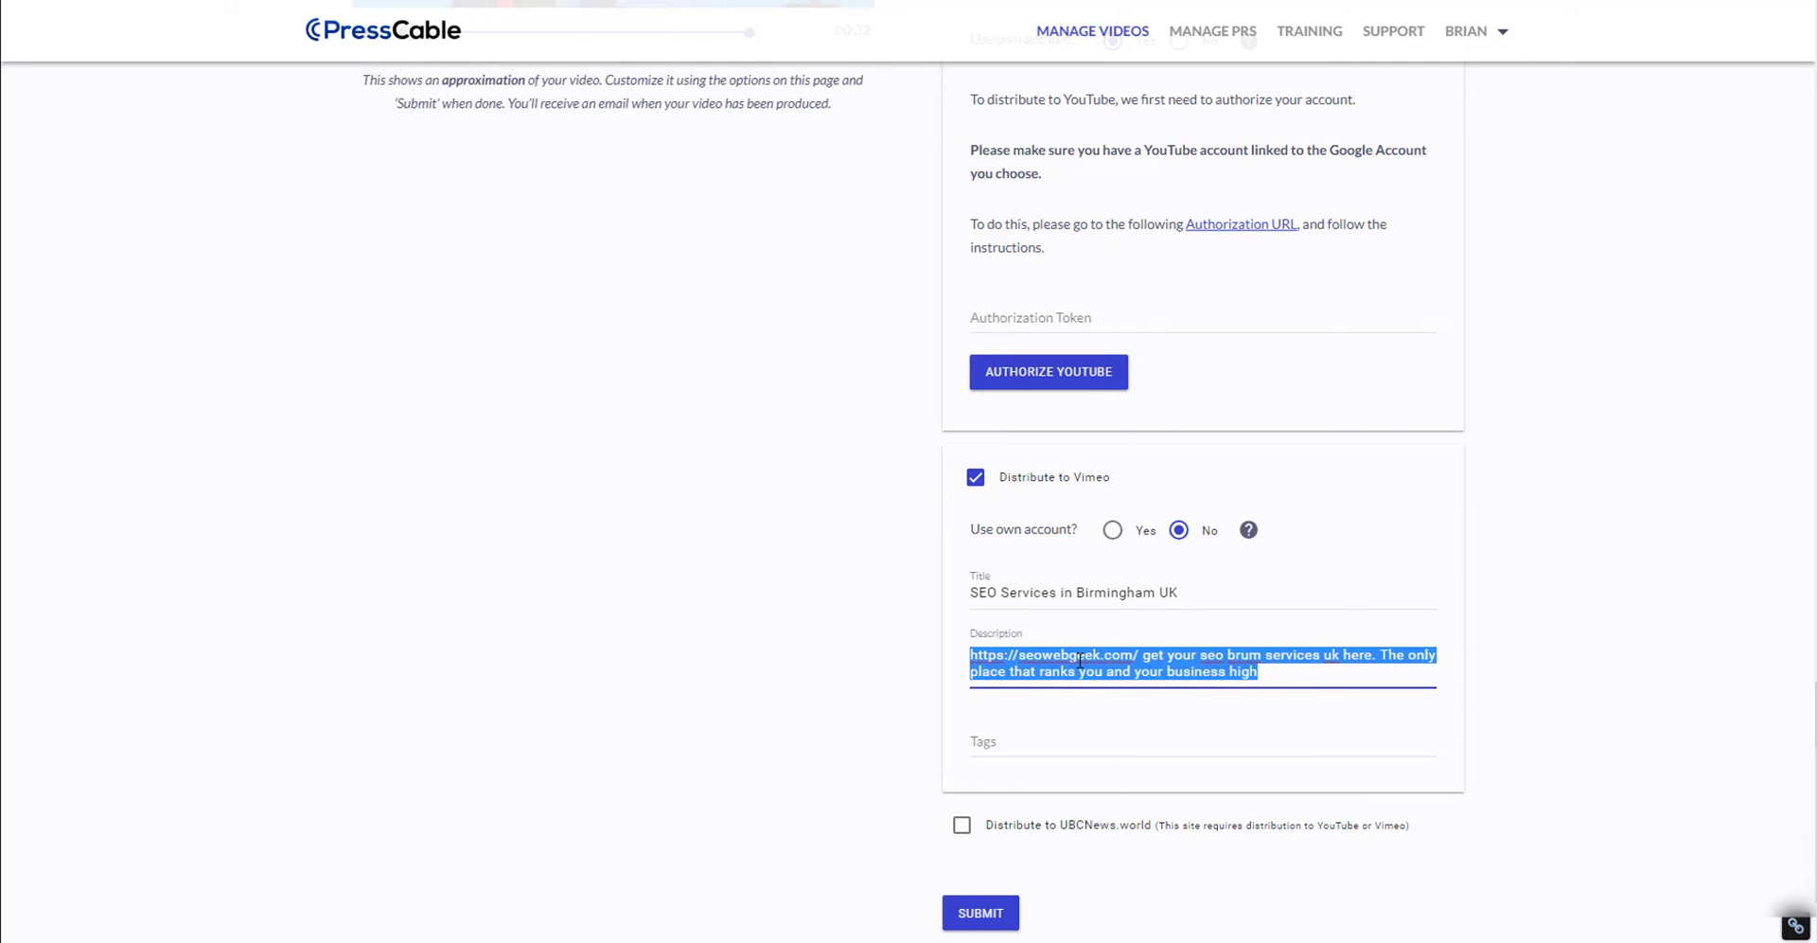
scroll(1174, 286, "up", 4)
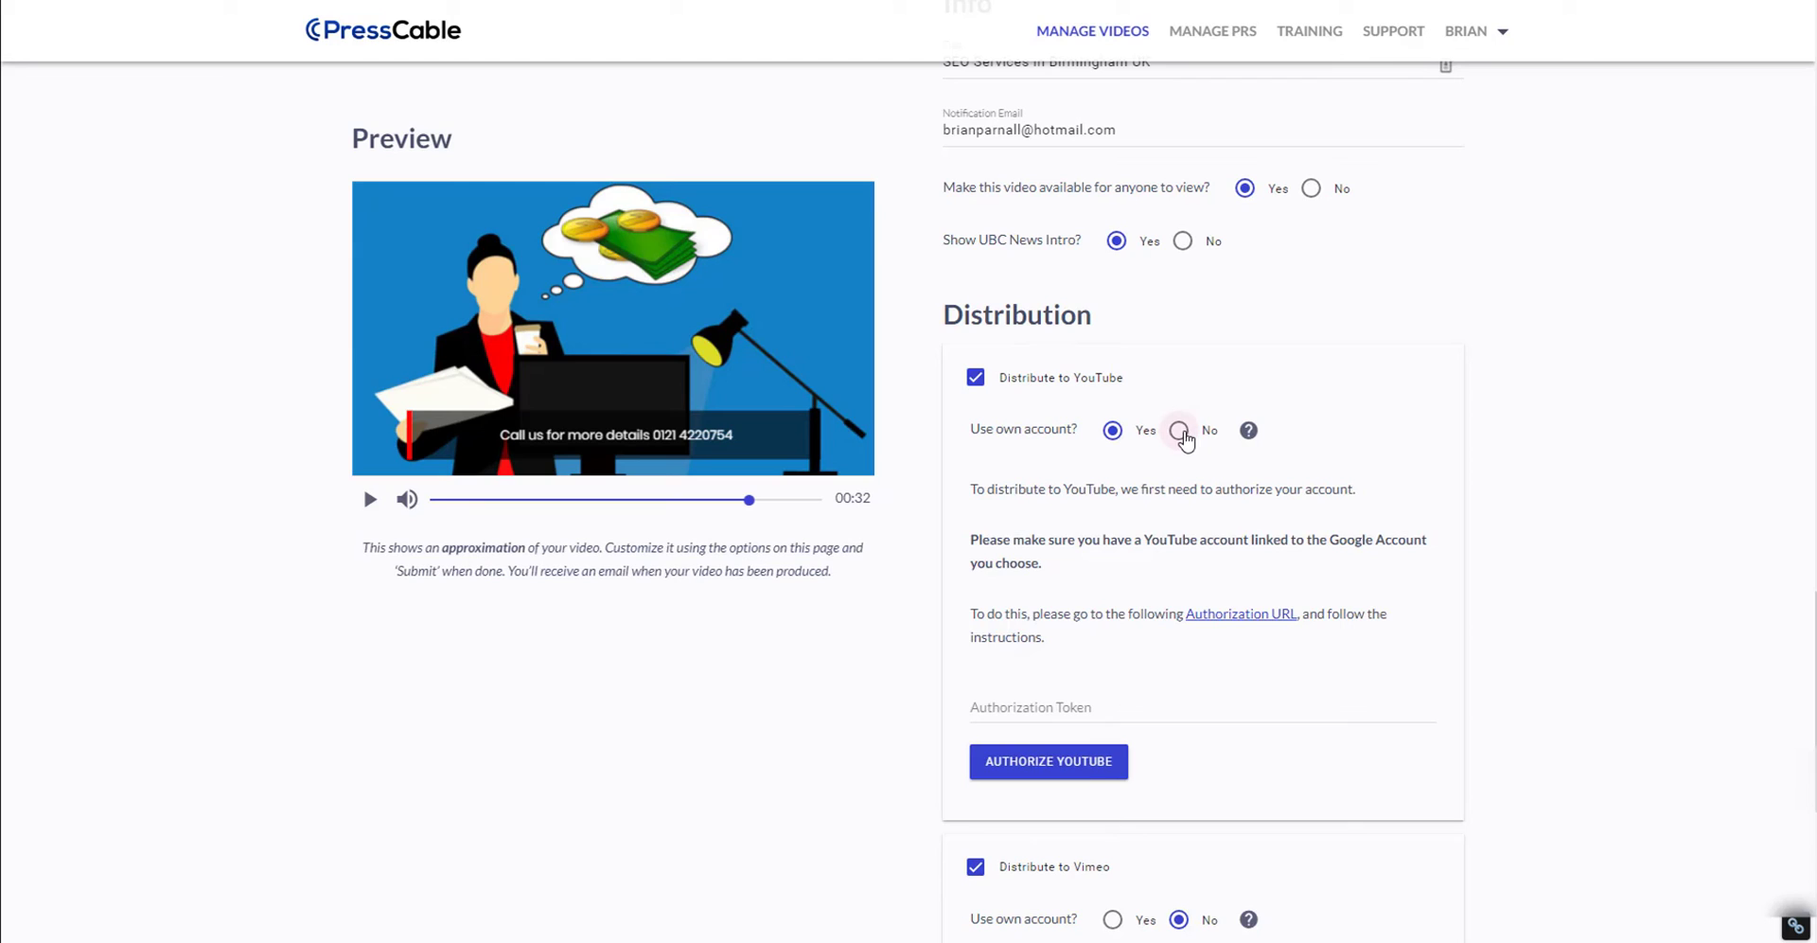
Set YouTube 'Use own account?' to No and paste the same description into it
left_click(1179, 430)
left_click(1160, 552)
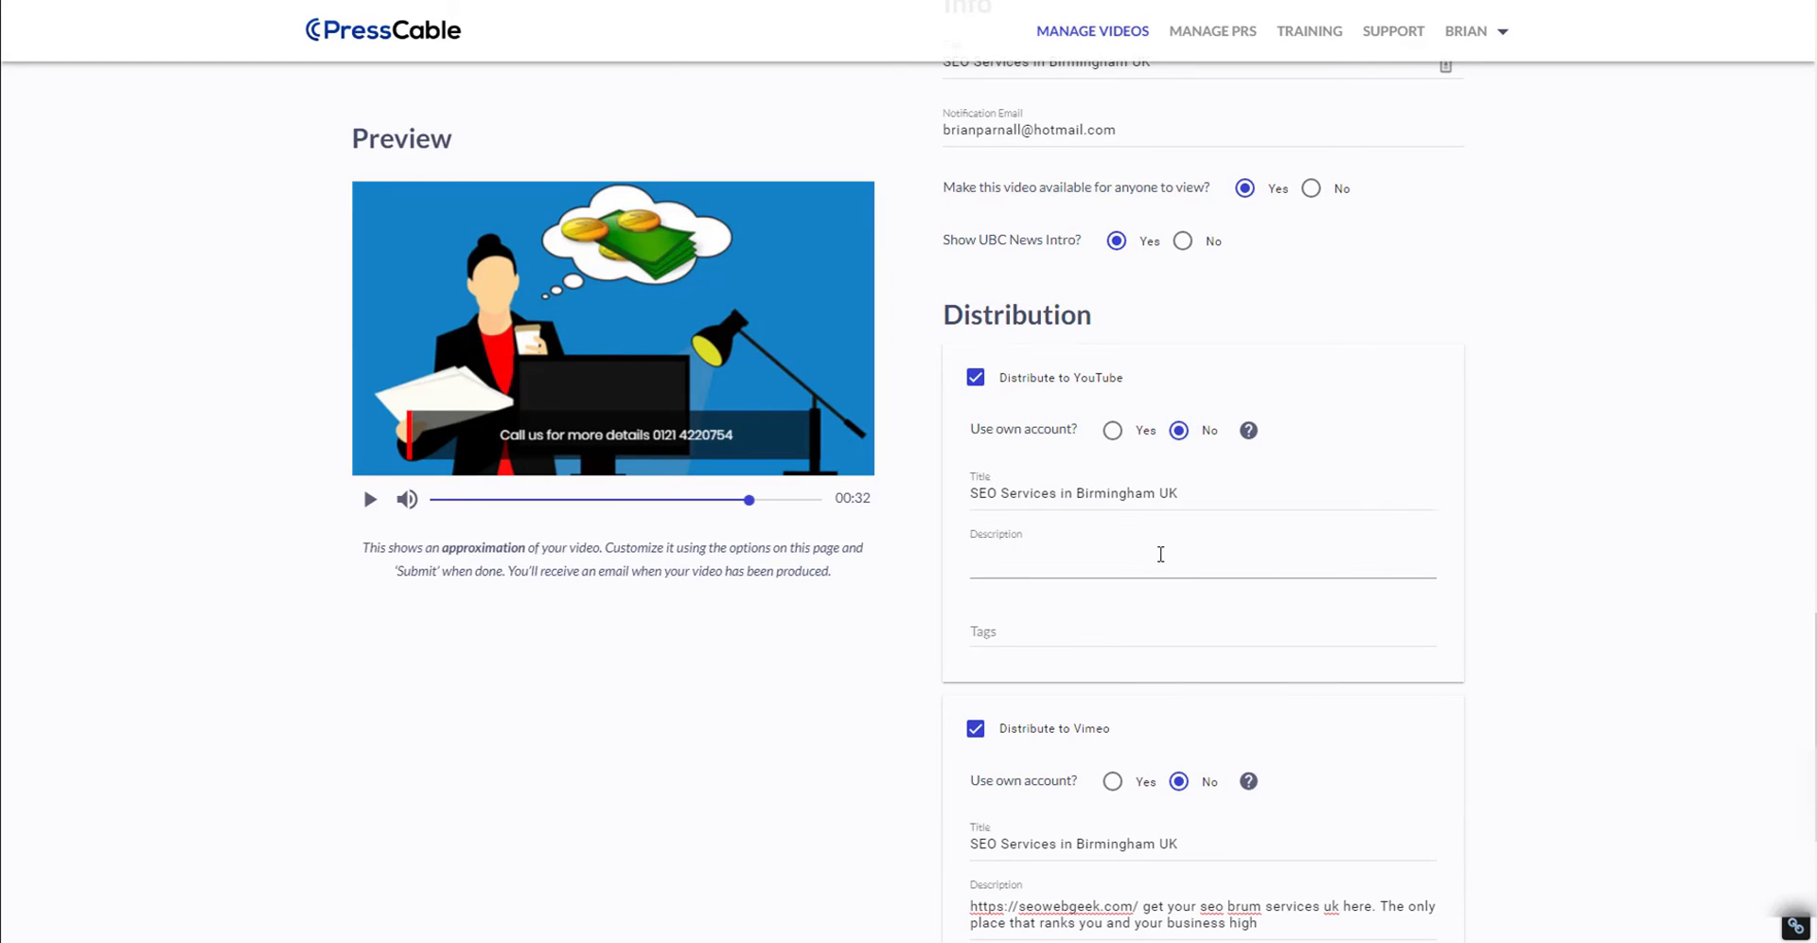
key("ctrl+v")
Enter YouTube tags seo birmingham, a name tag, theseogeek, seowebgeek, google ranking, vid bullet demo
left_click(1087, 638)
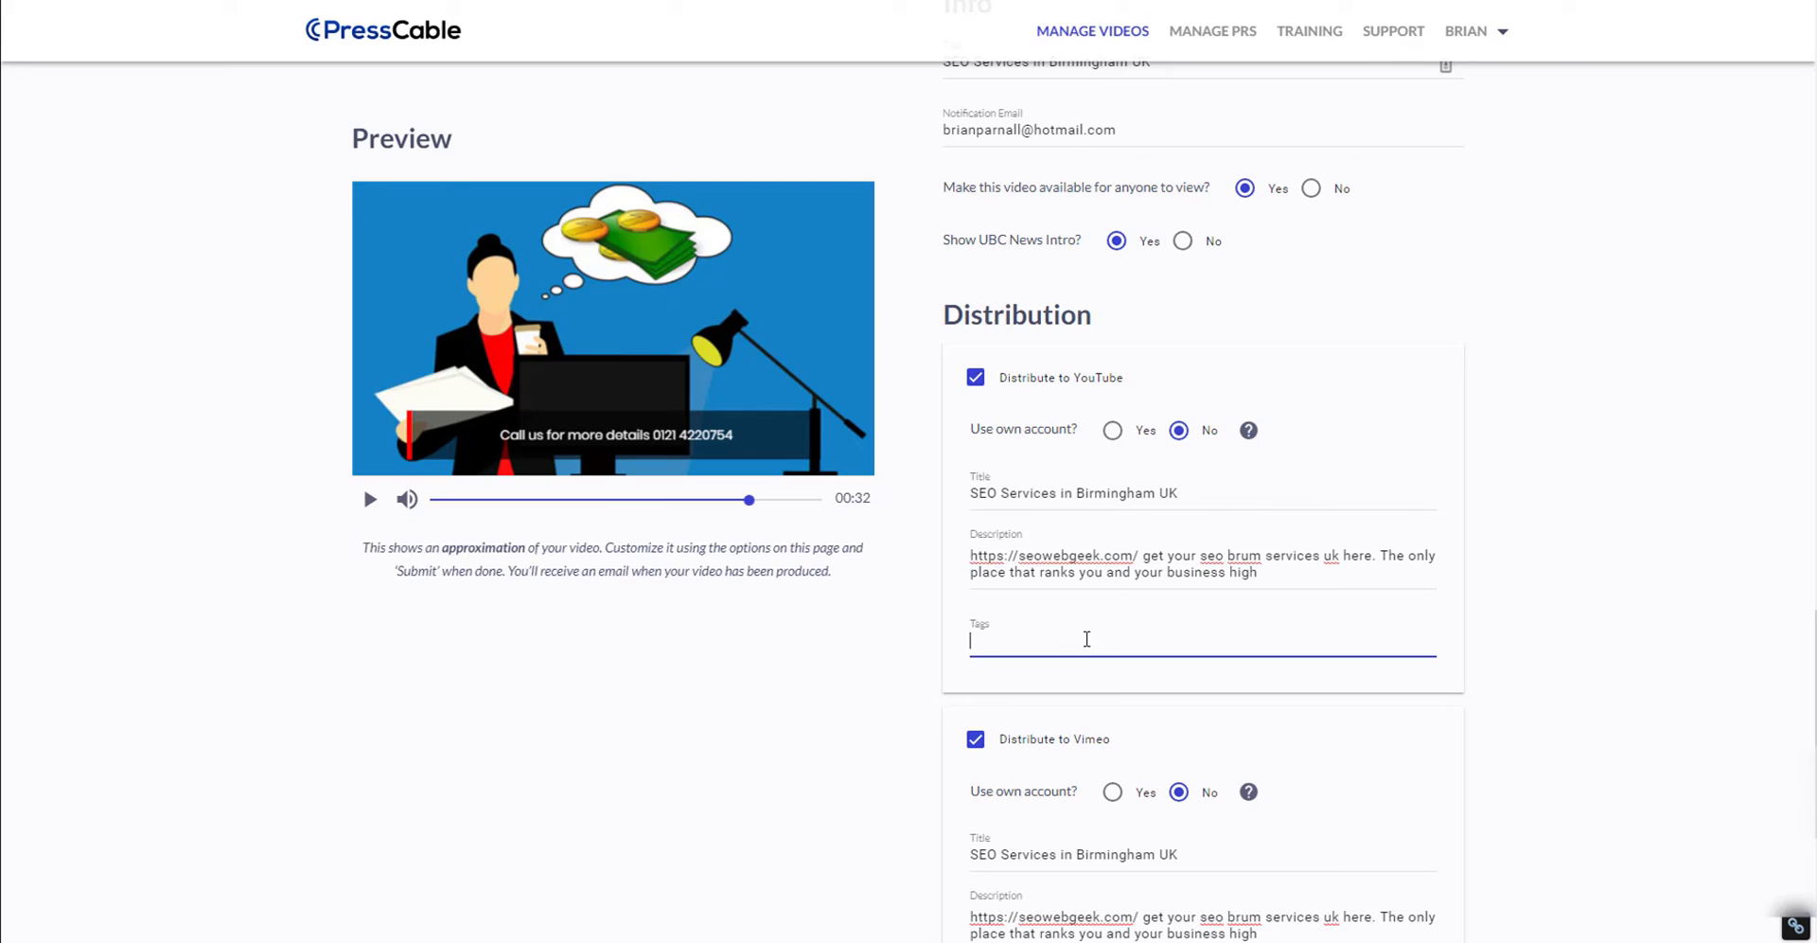
type("eo b")
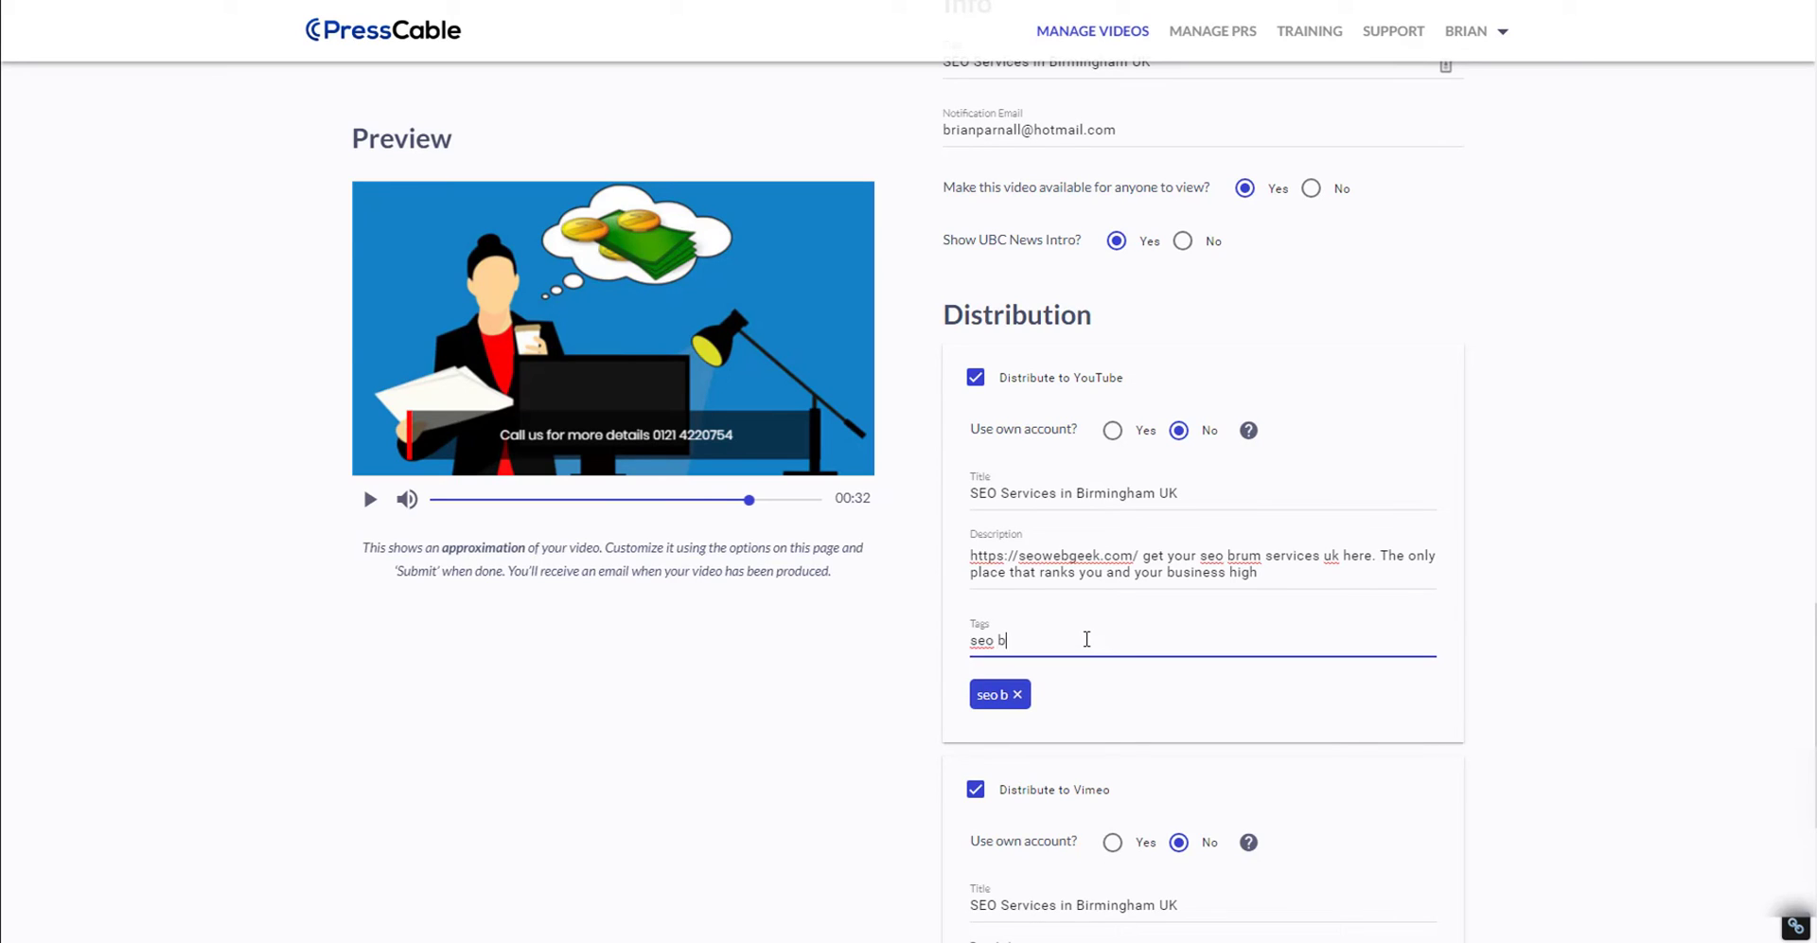
type("irmingham,")
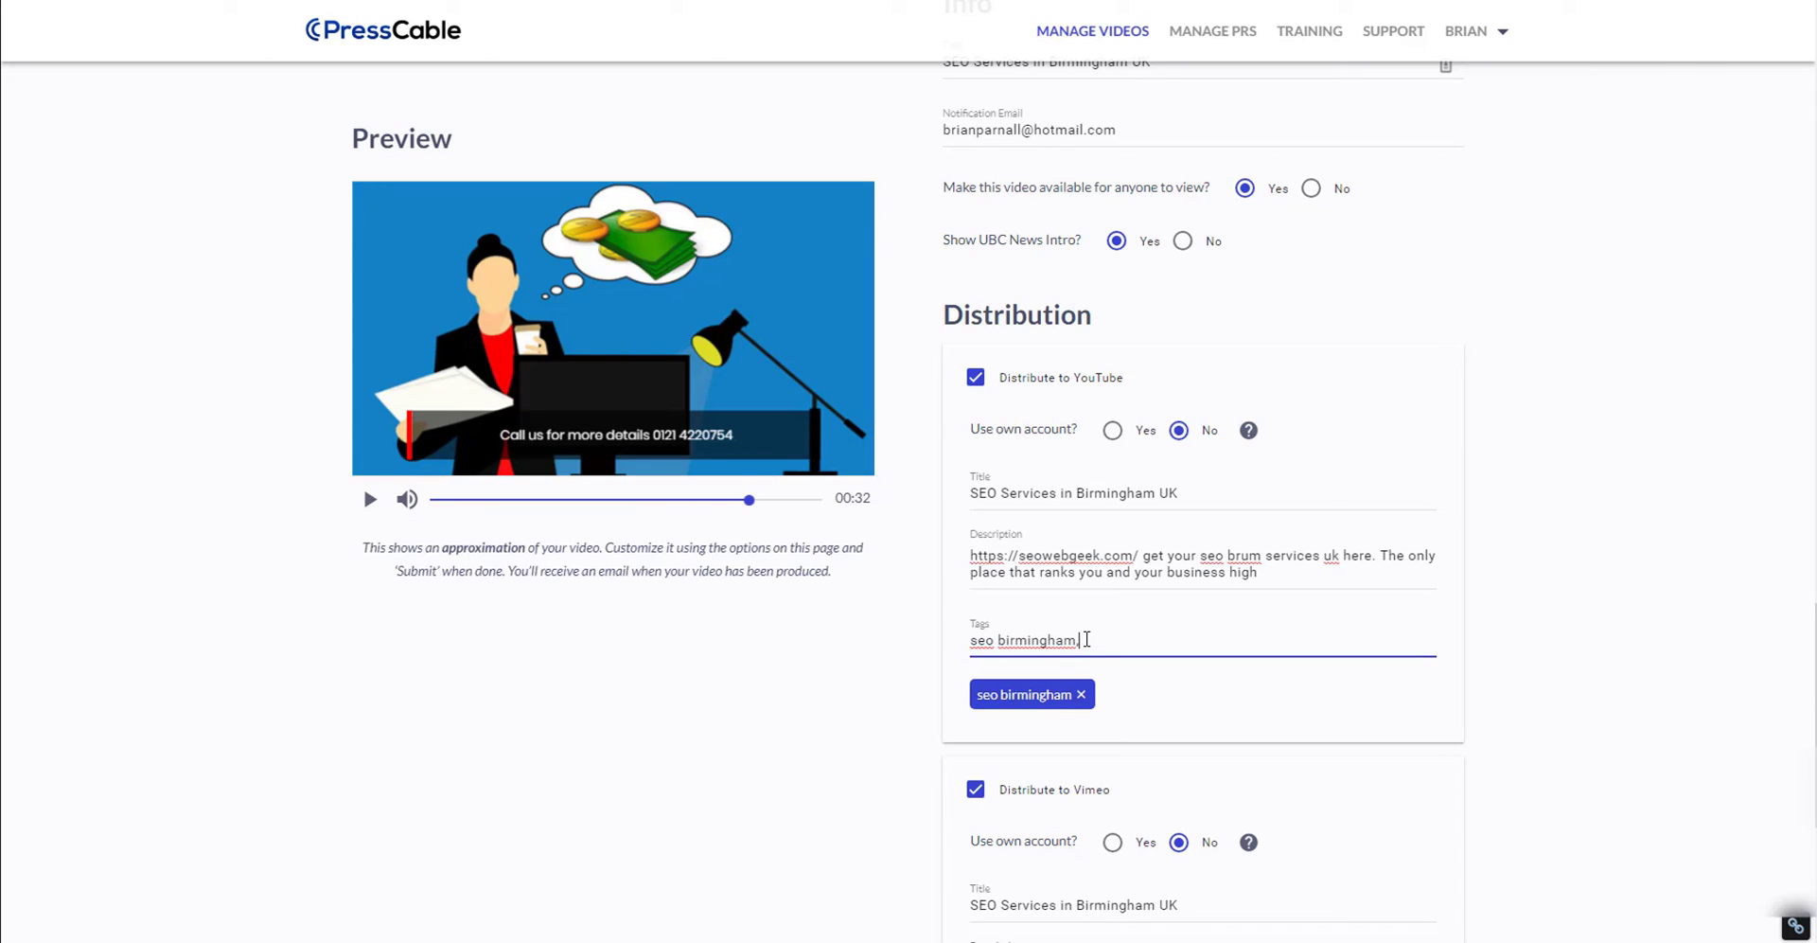
left_click(1054, 686)
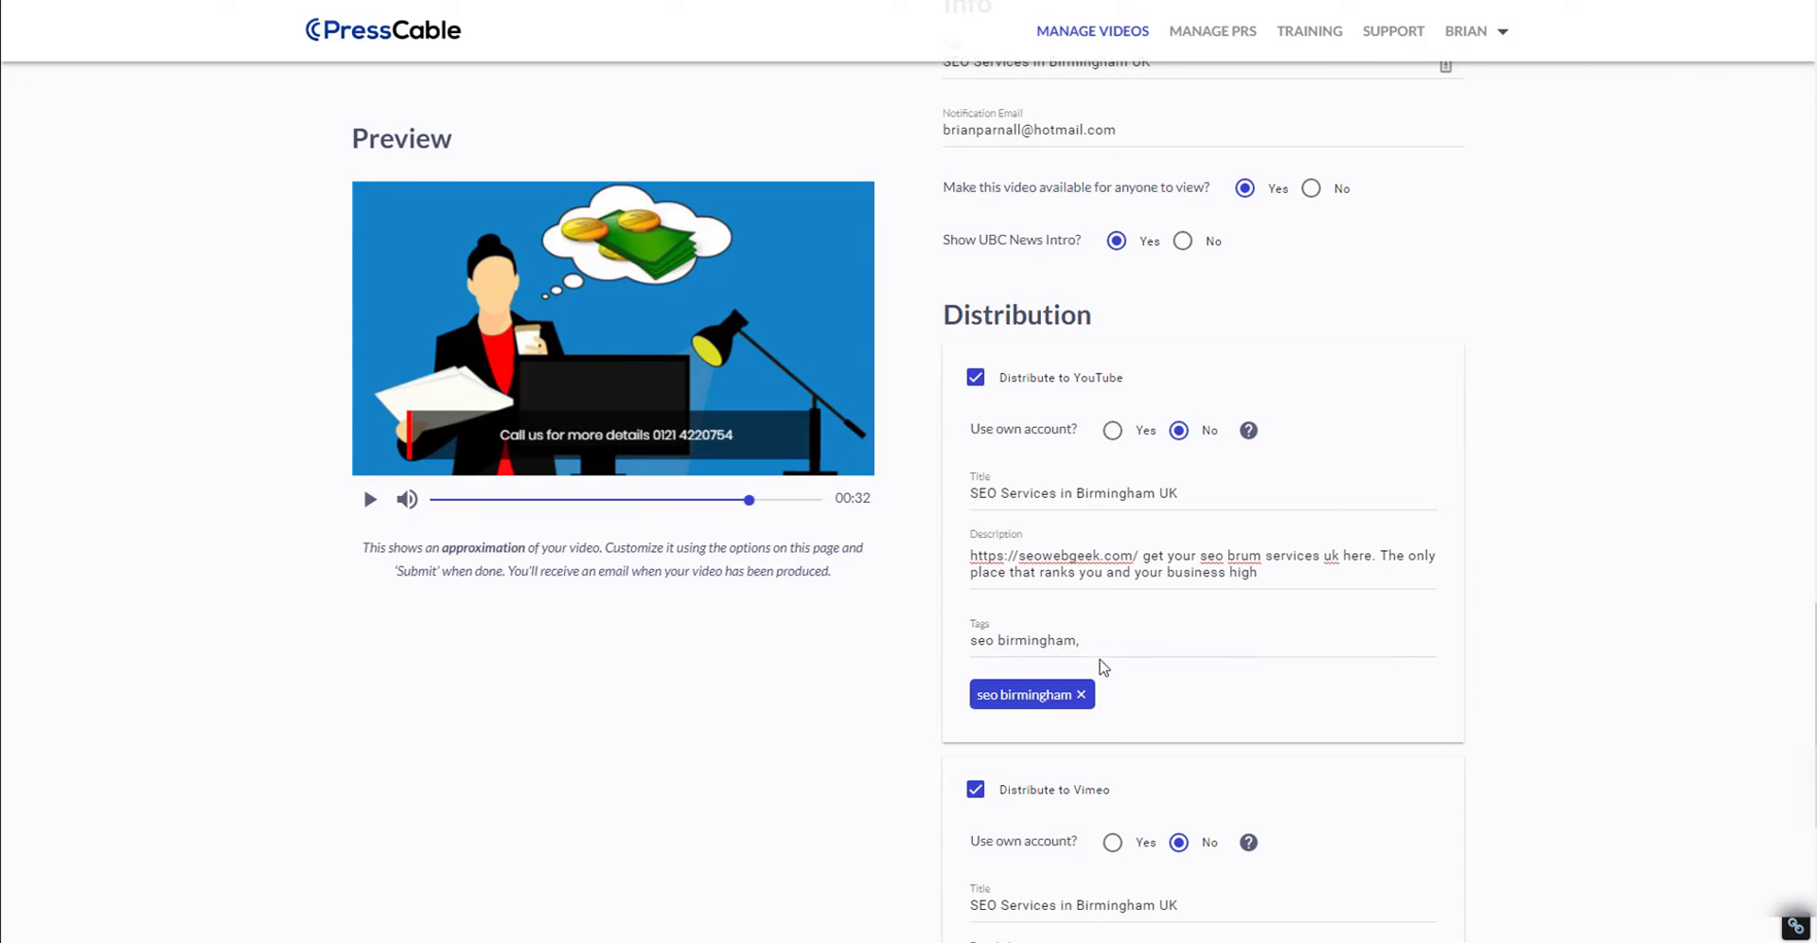
left_click(1112, 645)
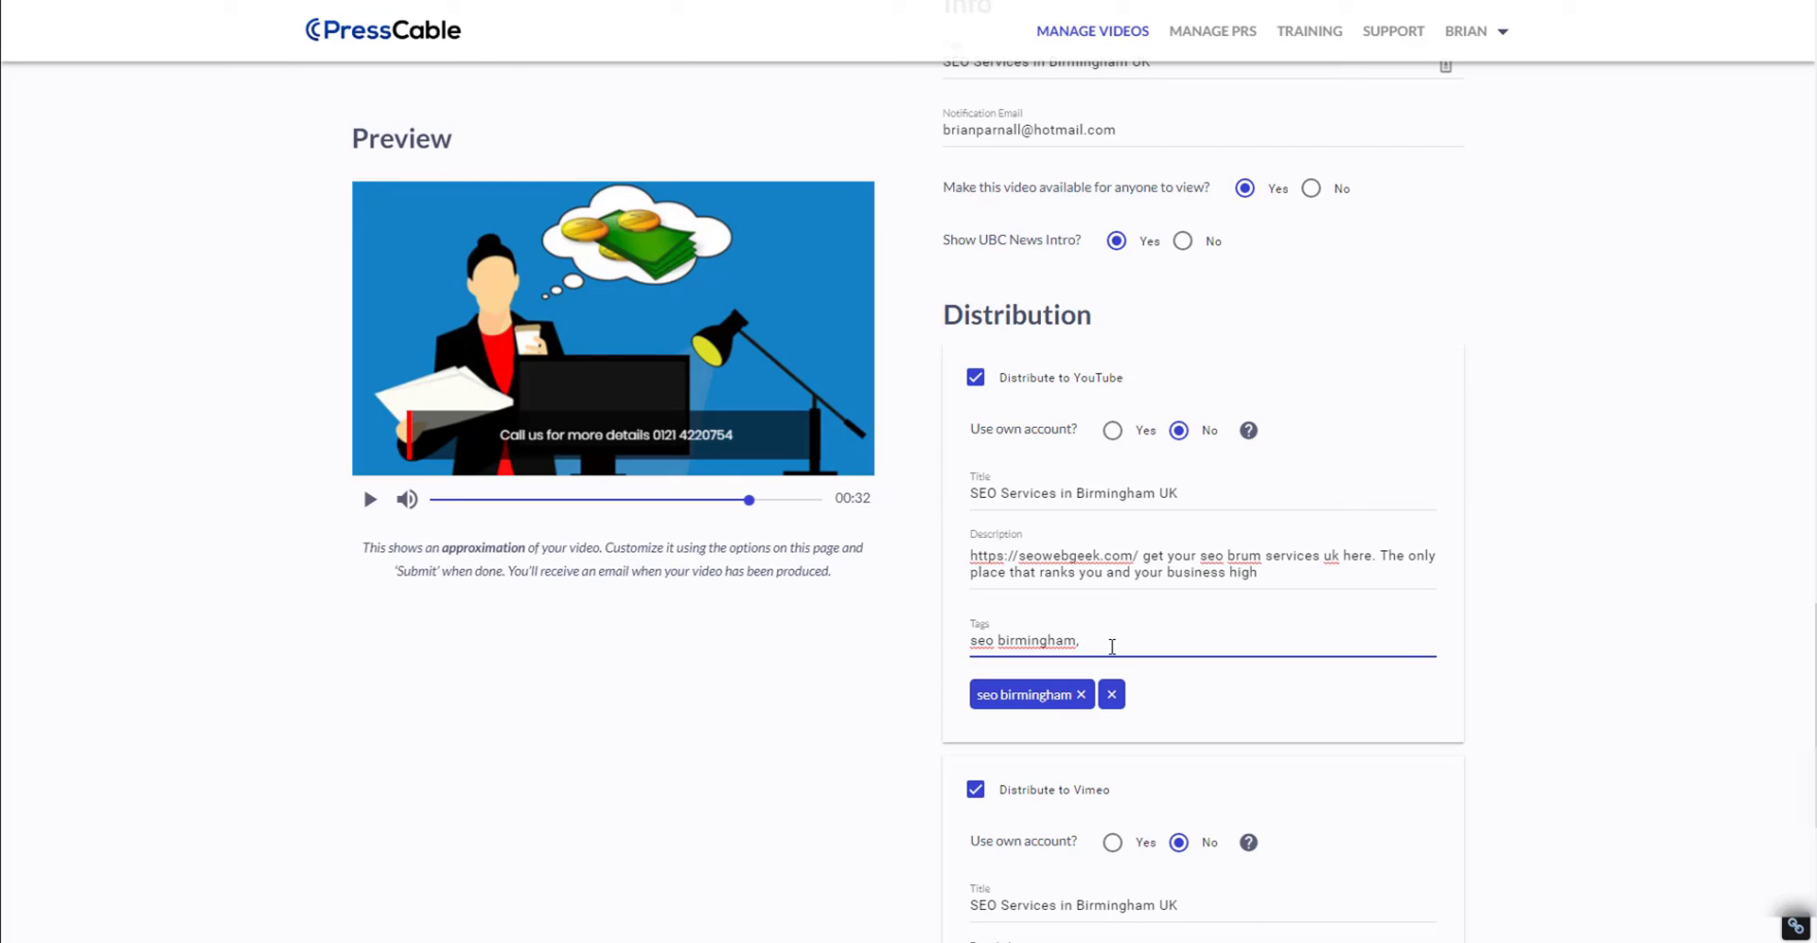
type("birmin")
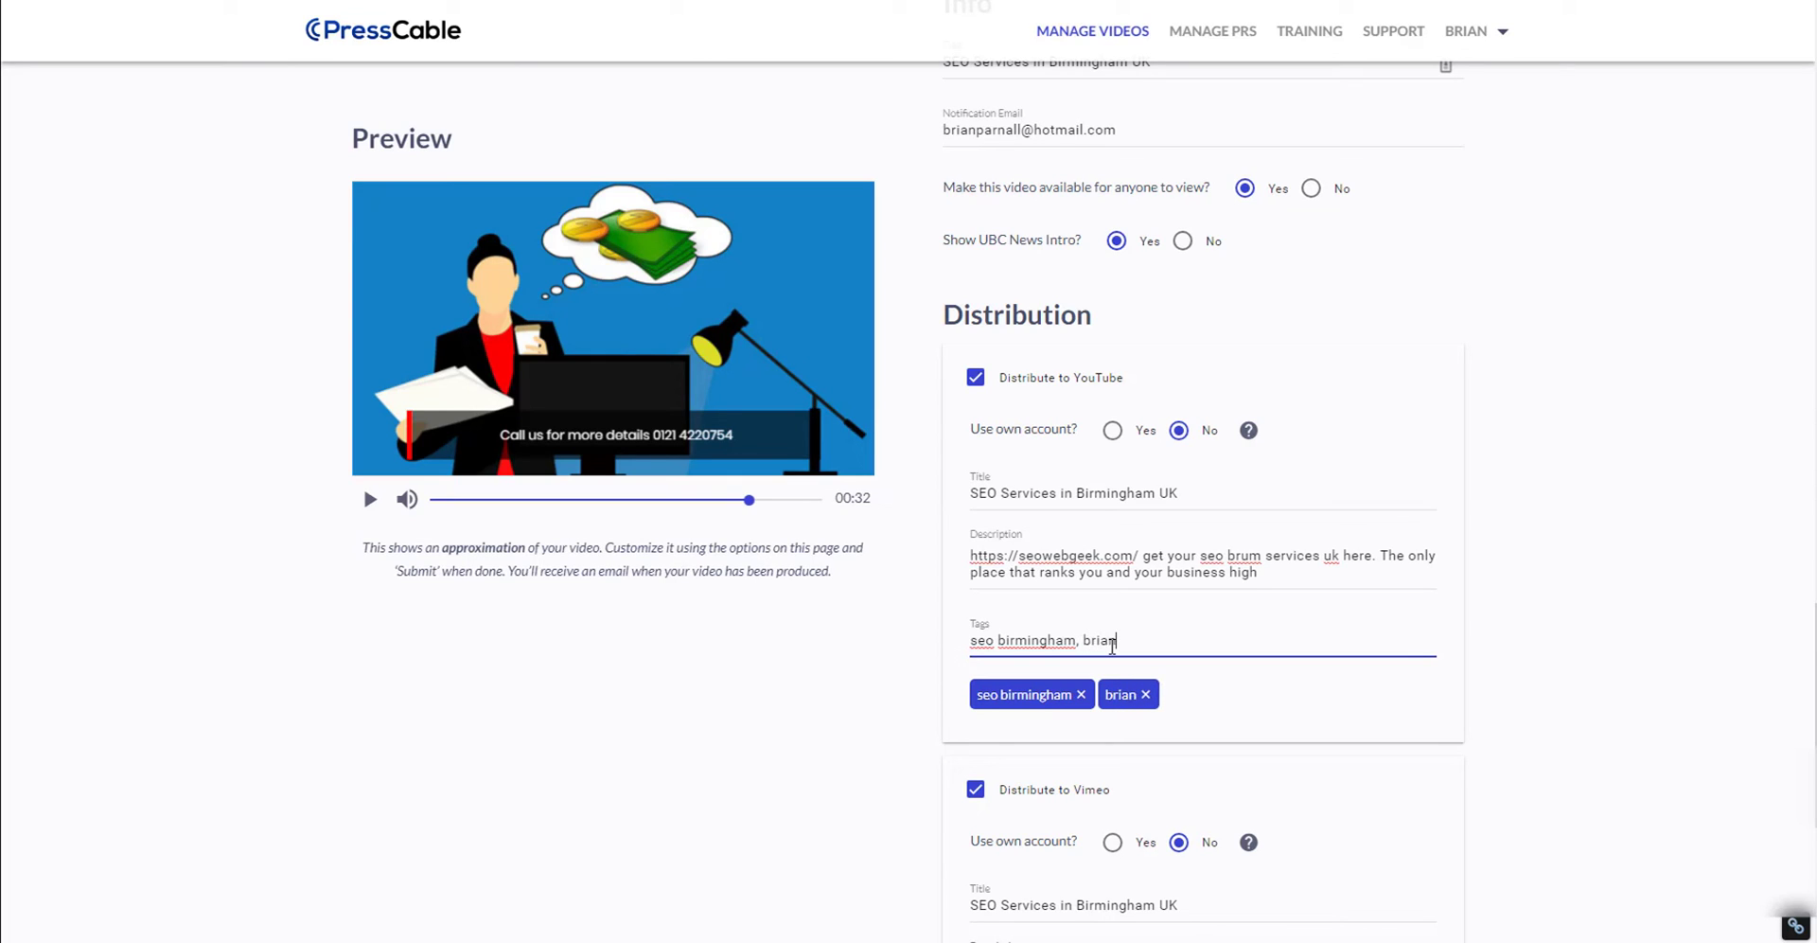
key("BackSpace")
key("BackSpace")
key("BackSpace")
key("BackSpace")
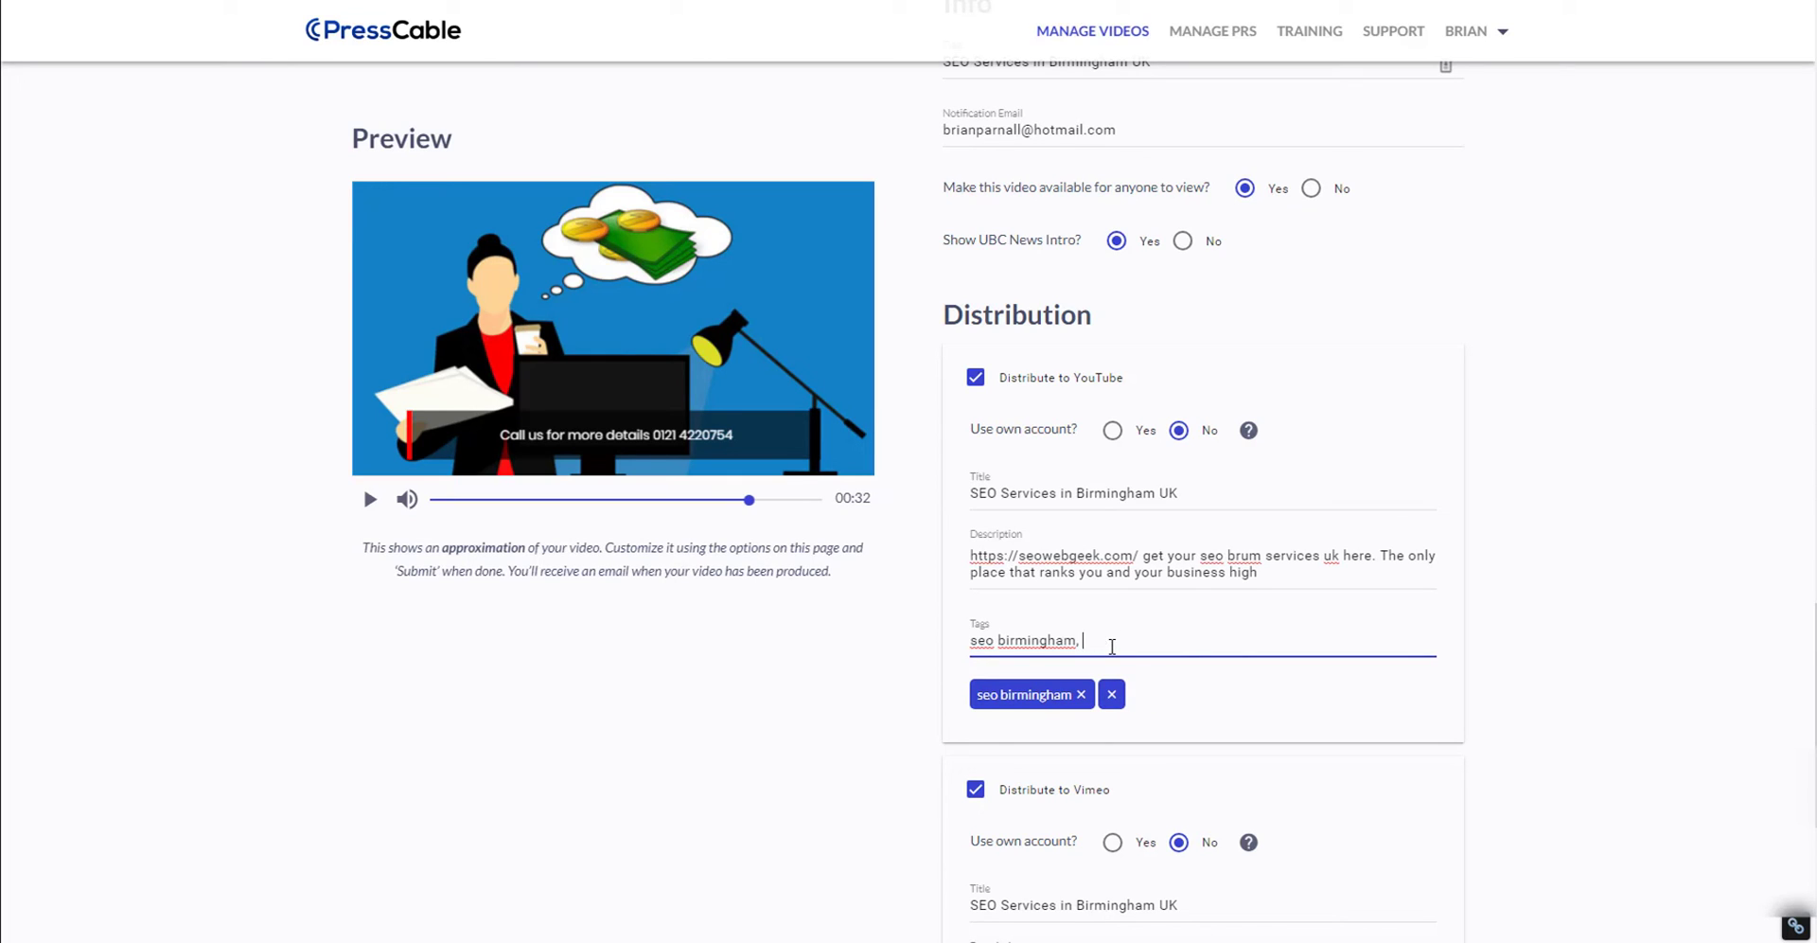
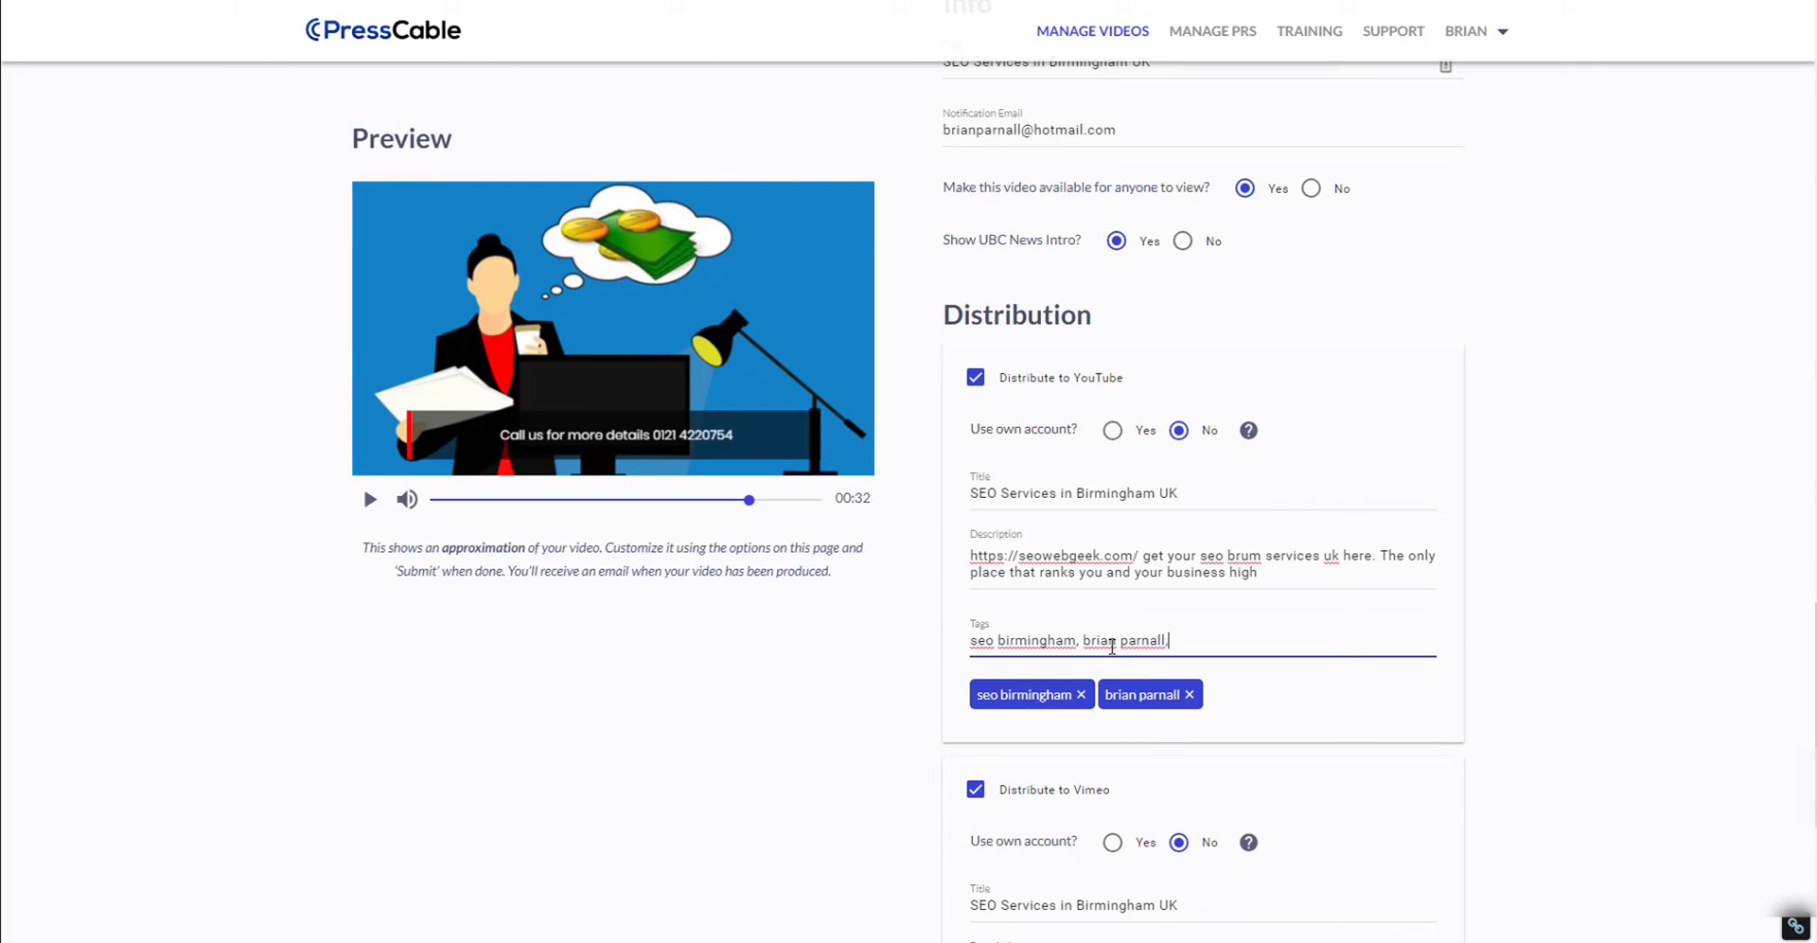
type("theseo")
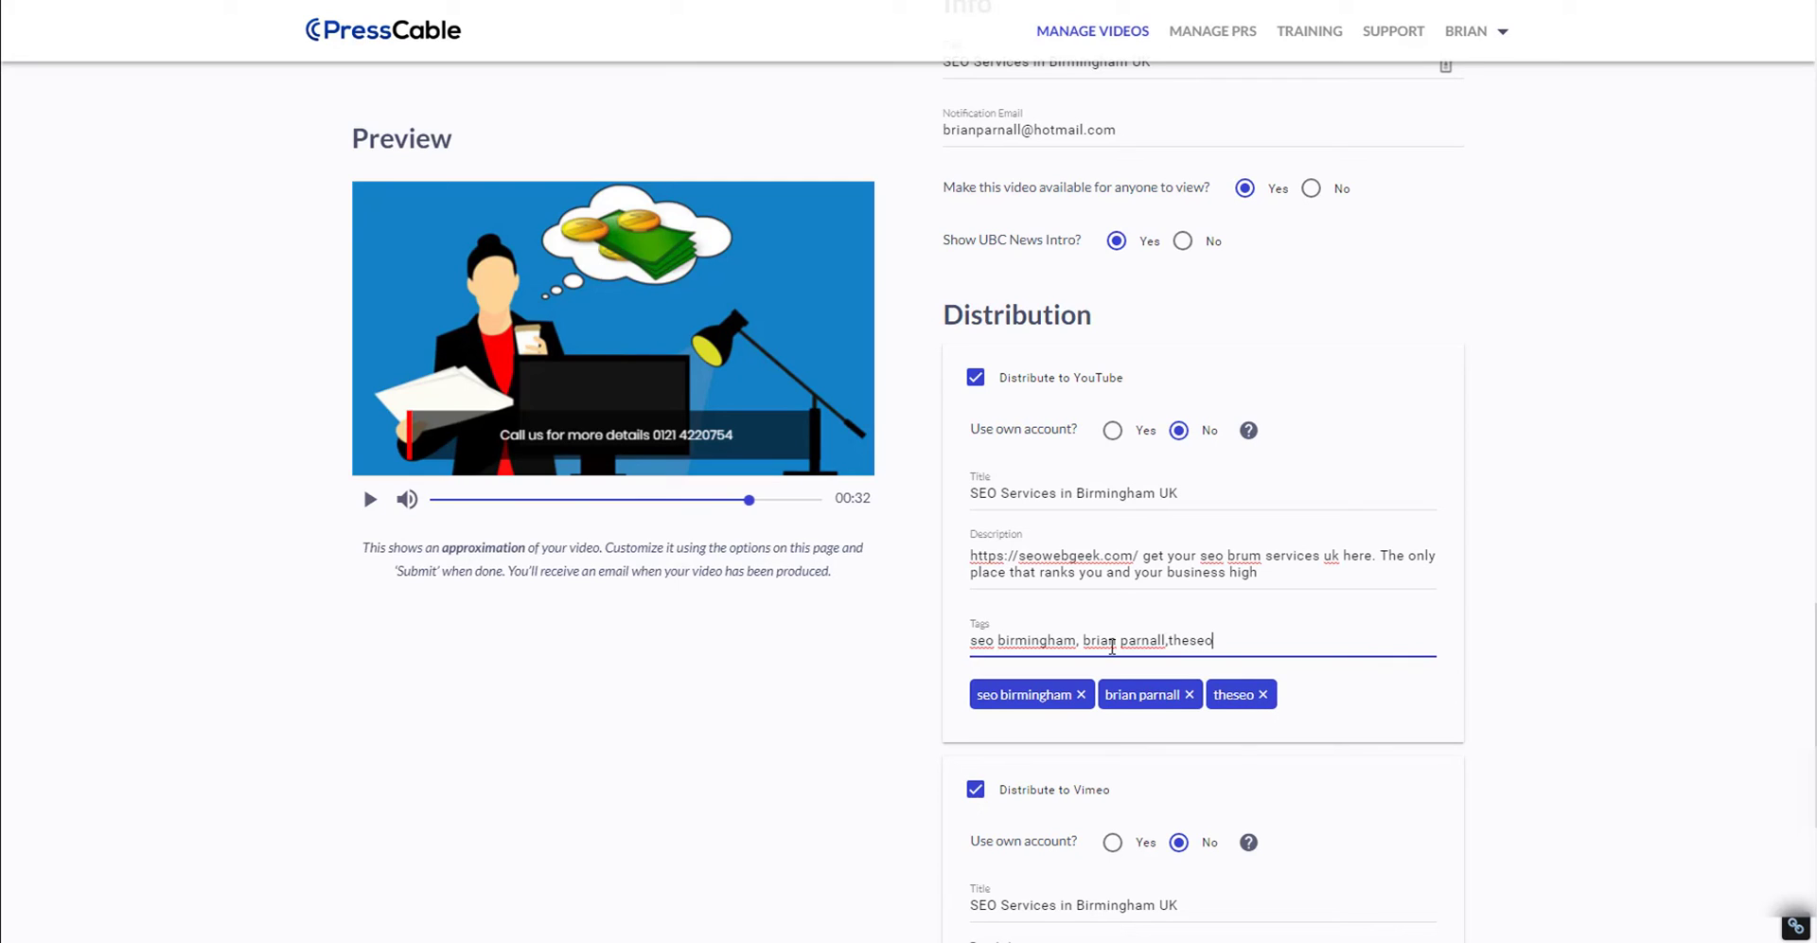
type("geek,s")
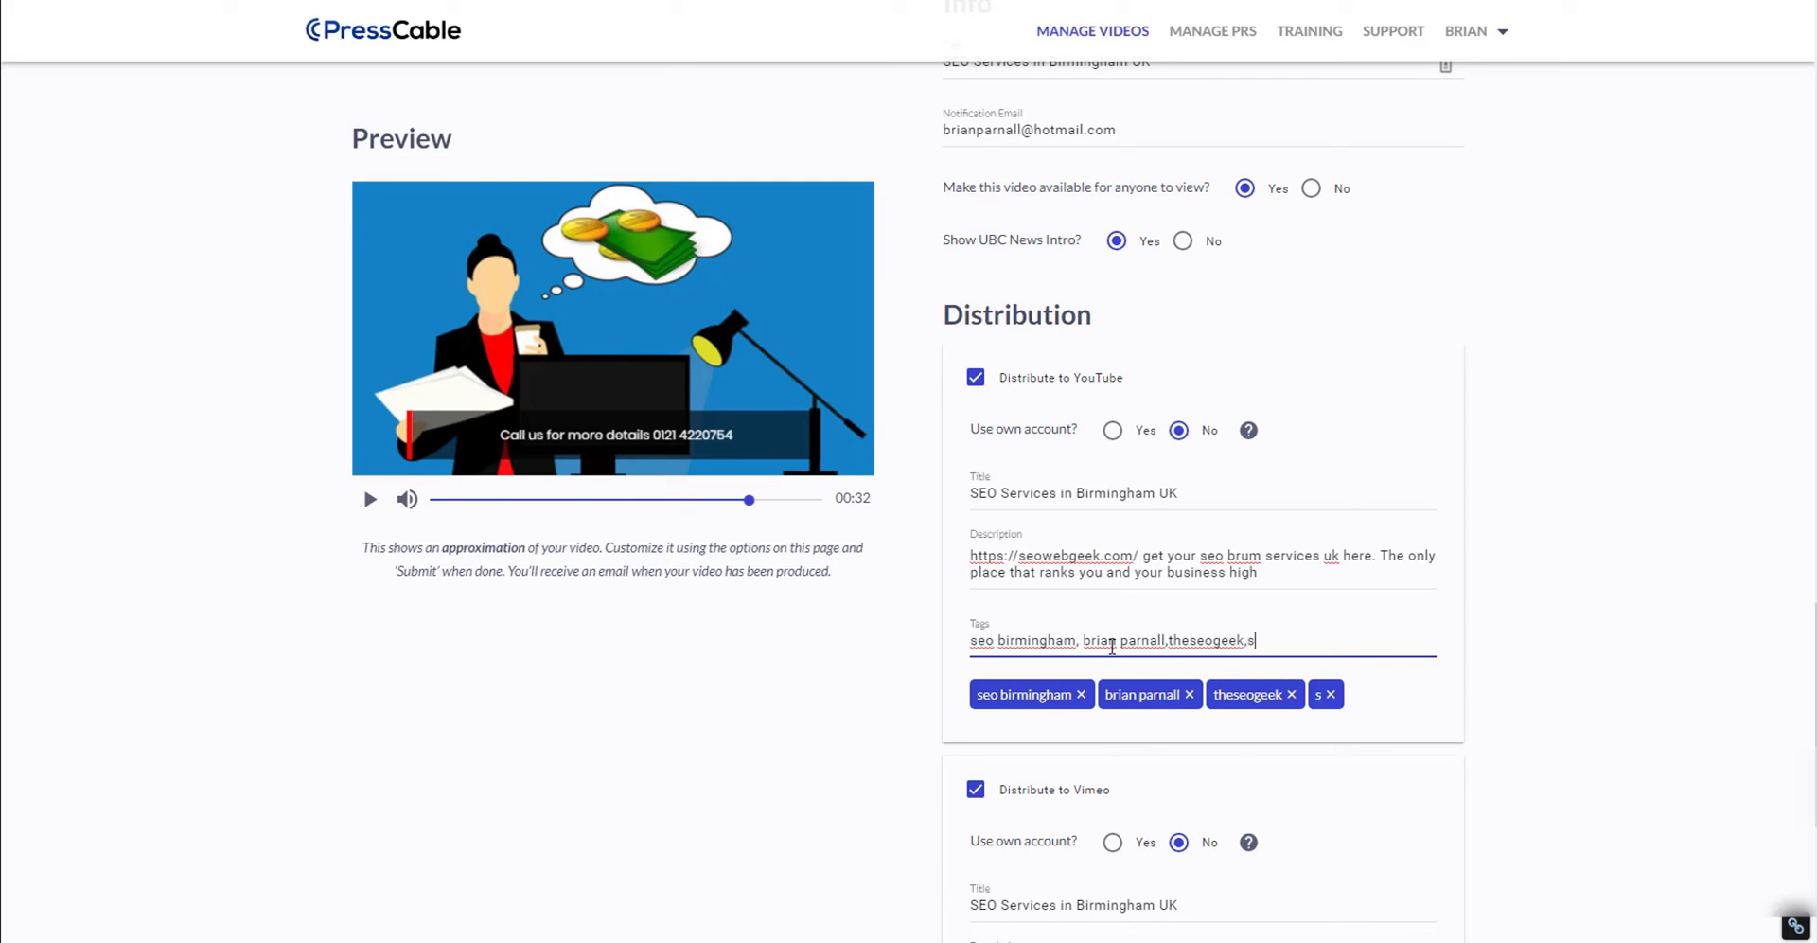
type("eowebgeek")
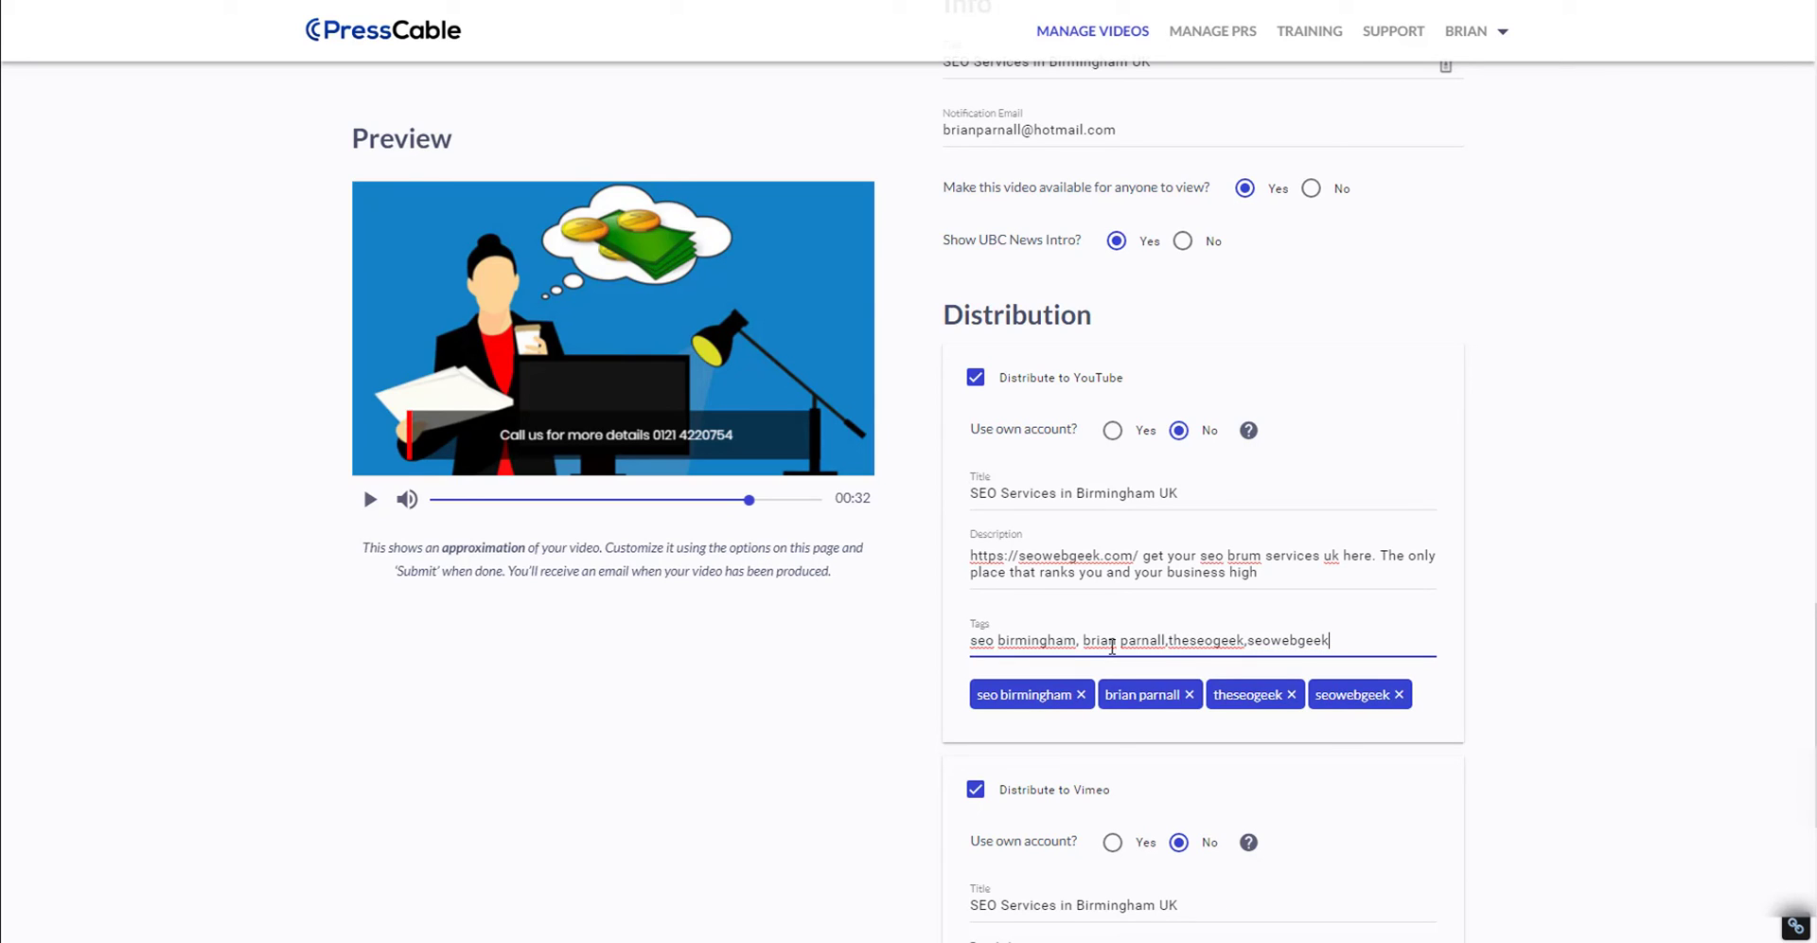
type(",go")
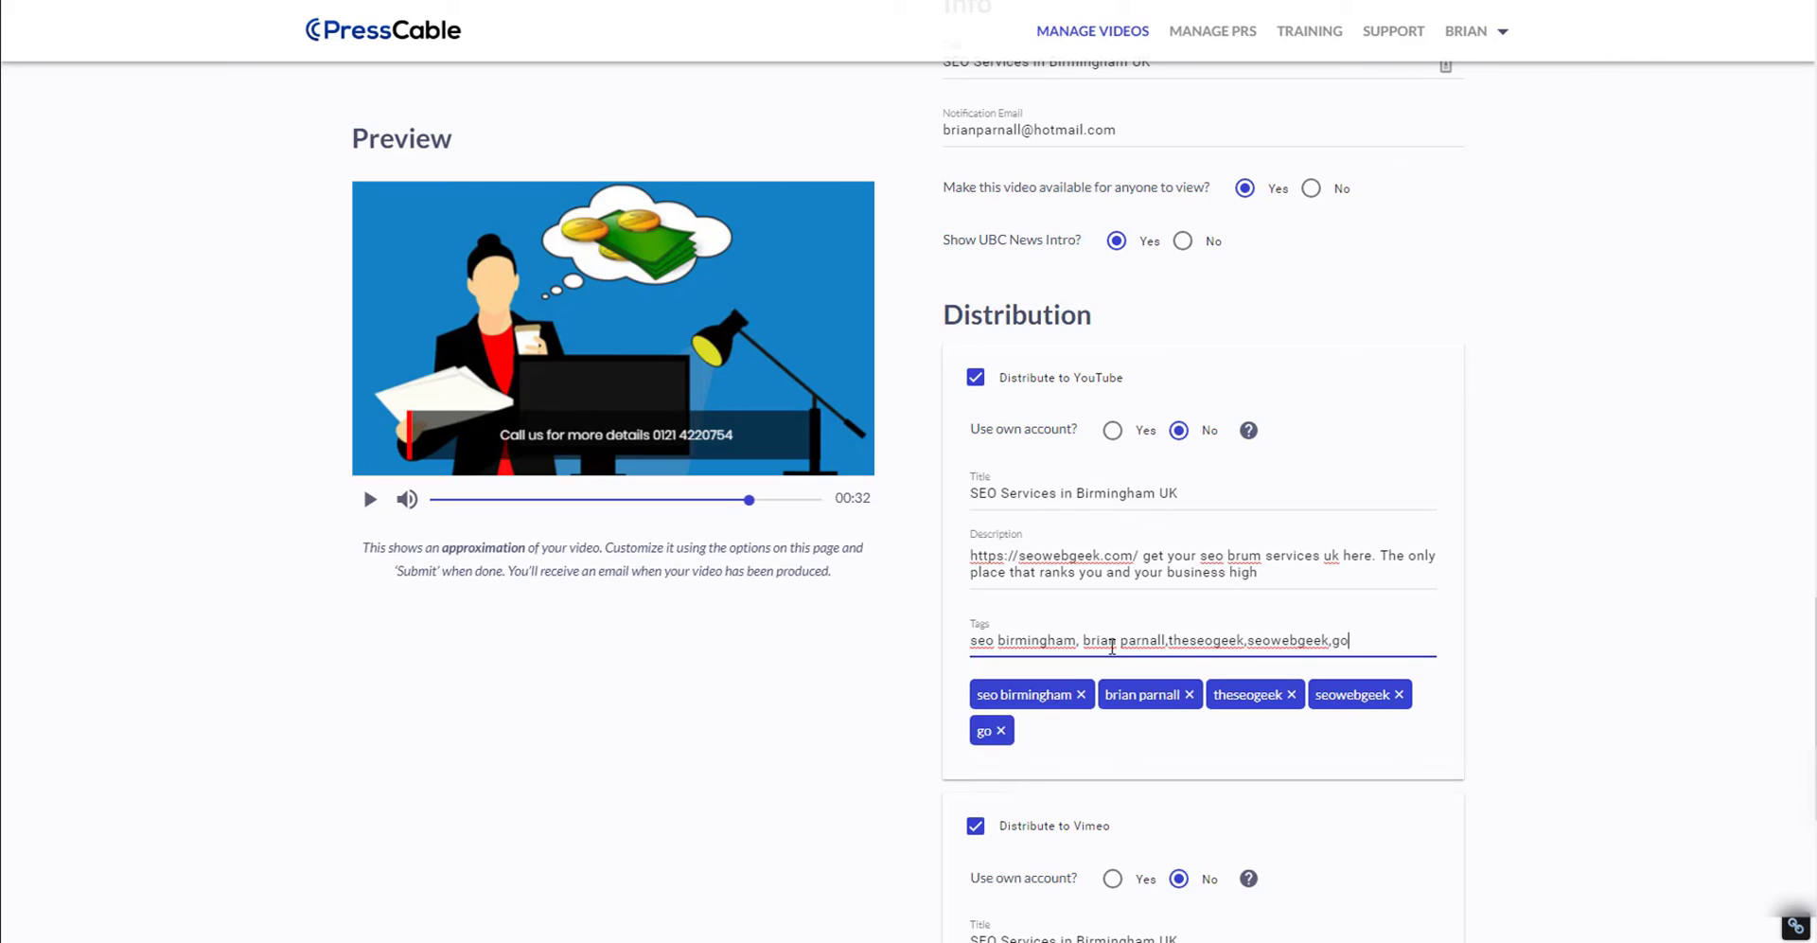
type("ogle")
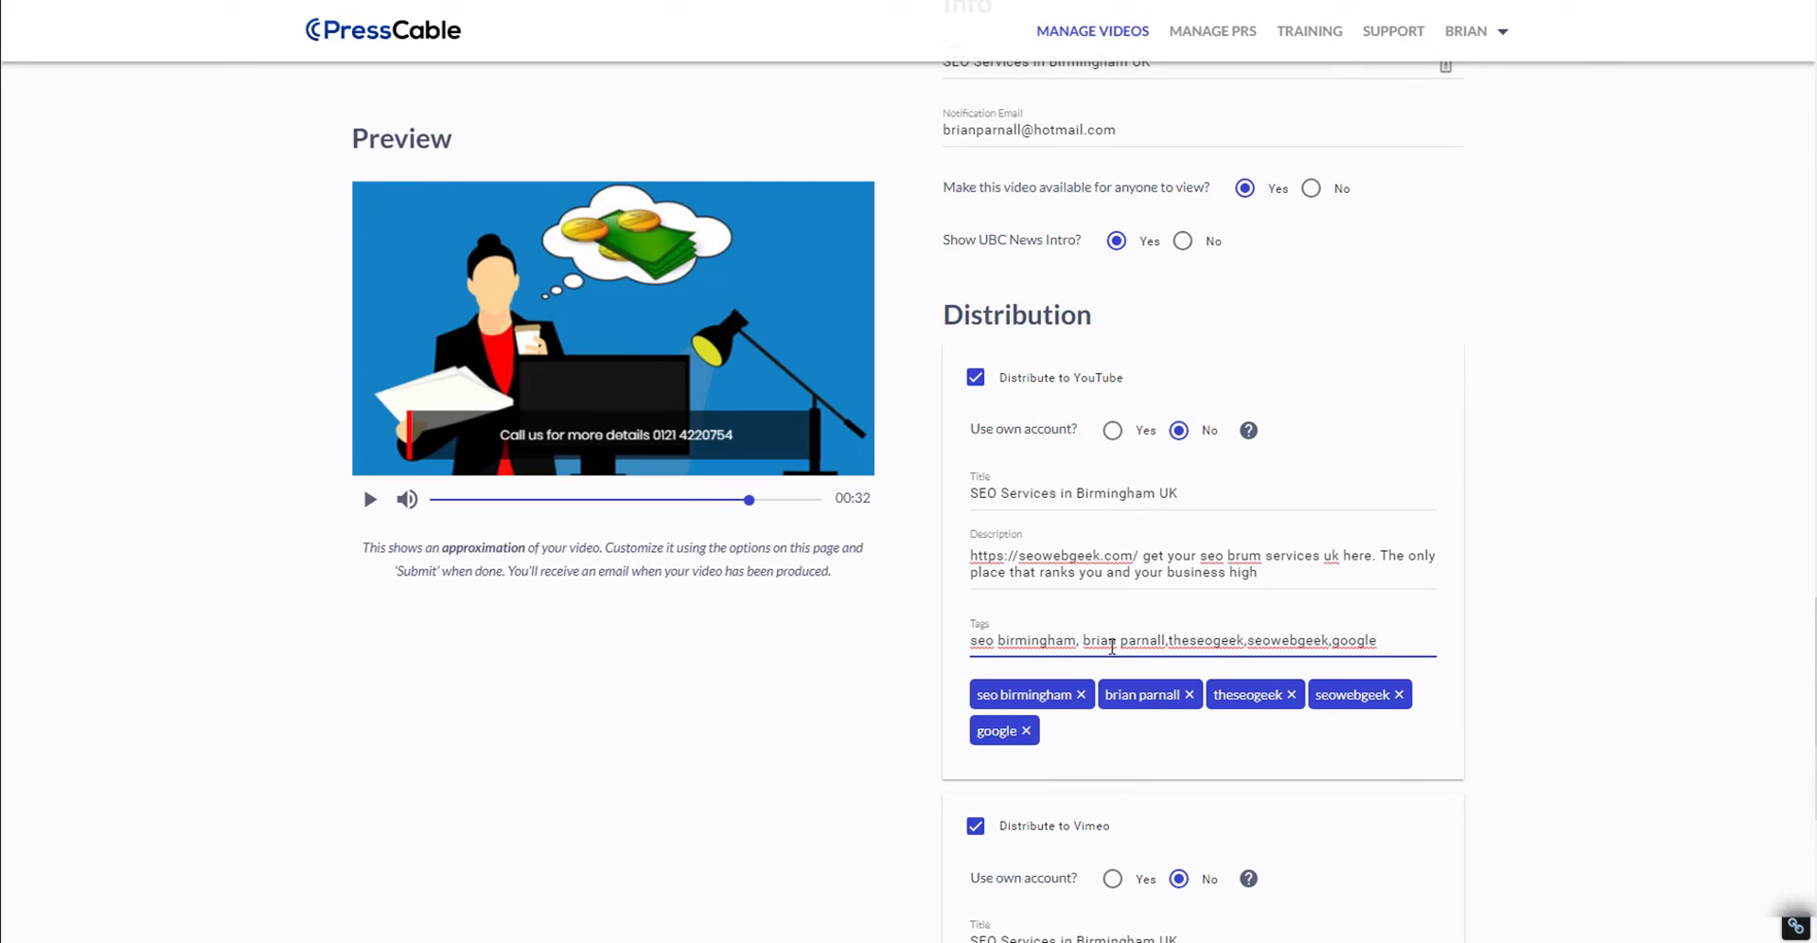
type(" ranking")
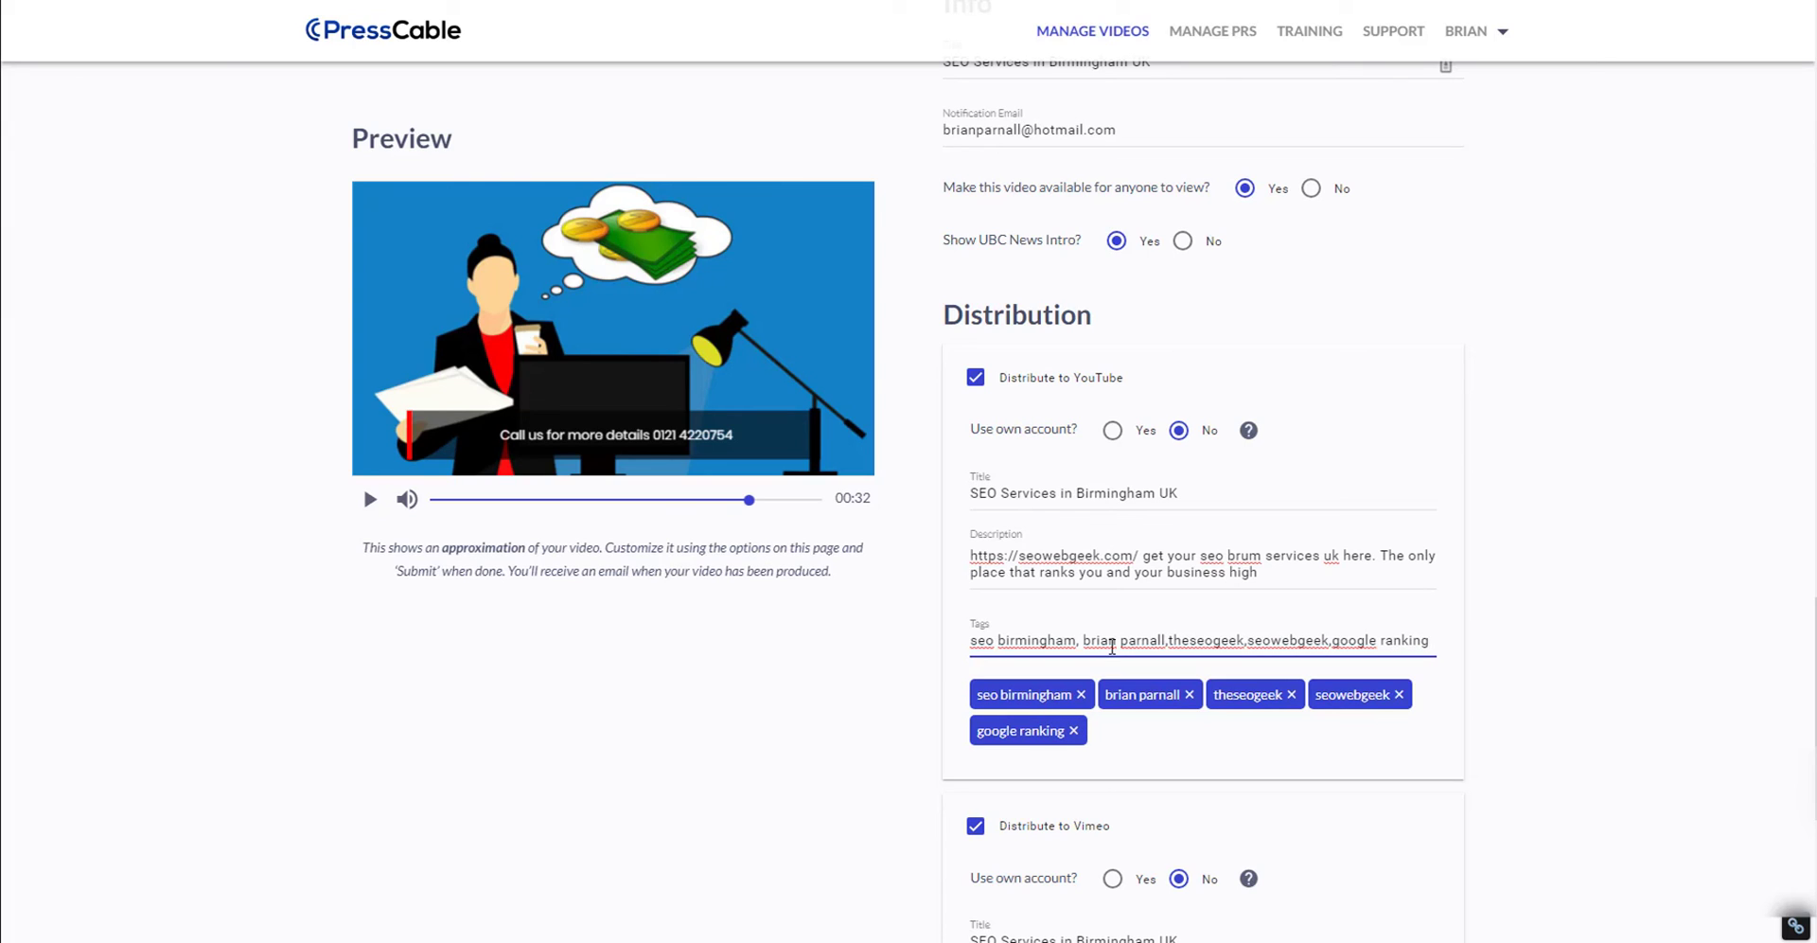
type(",vid b")
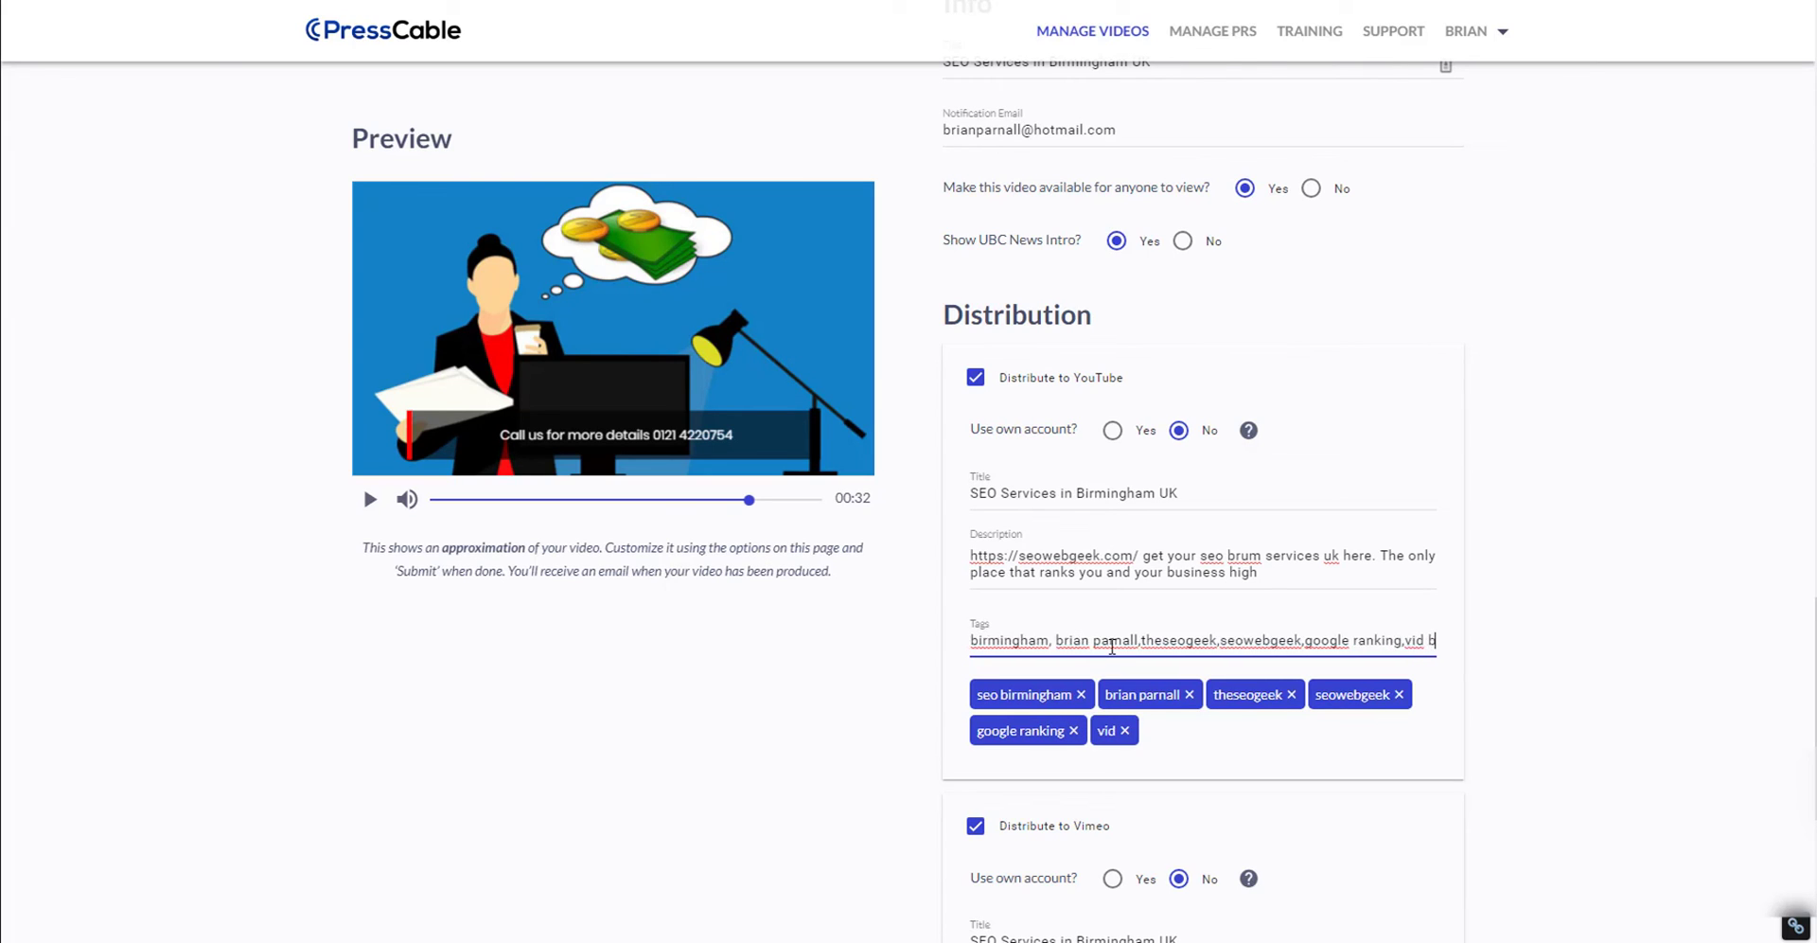
type("ullter")
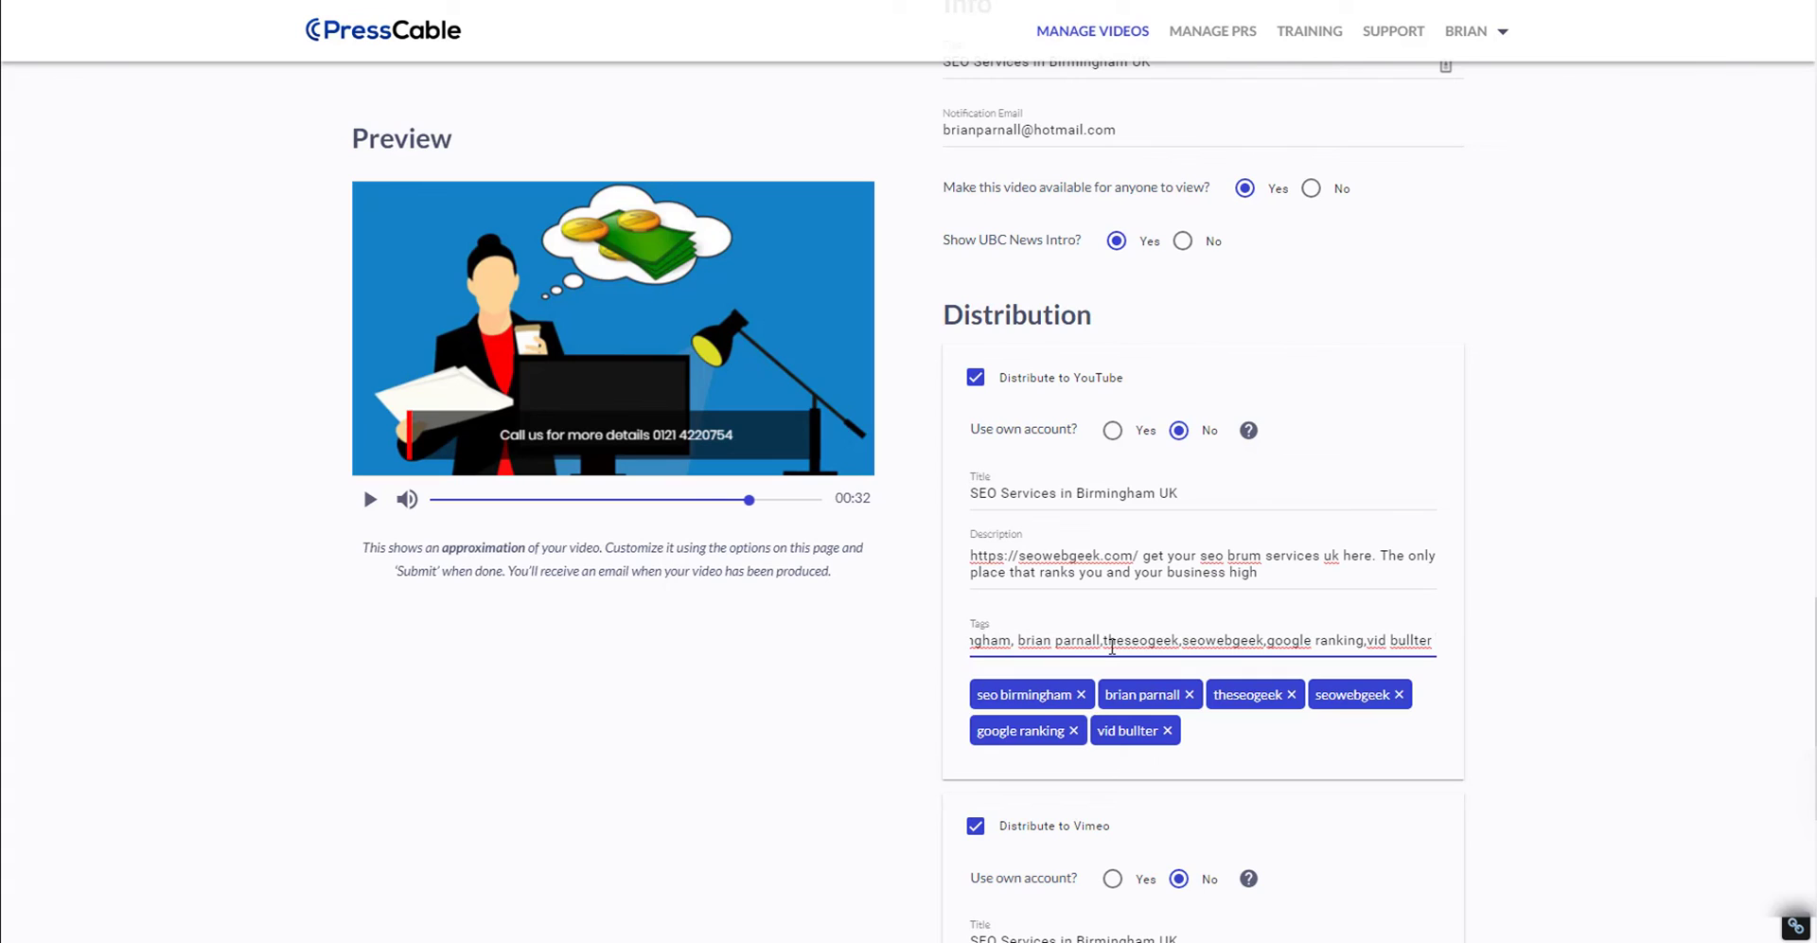
key("BackSpace")
key("BackSpace")
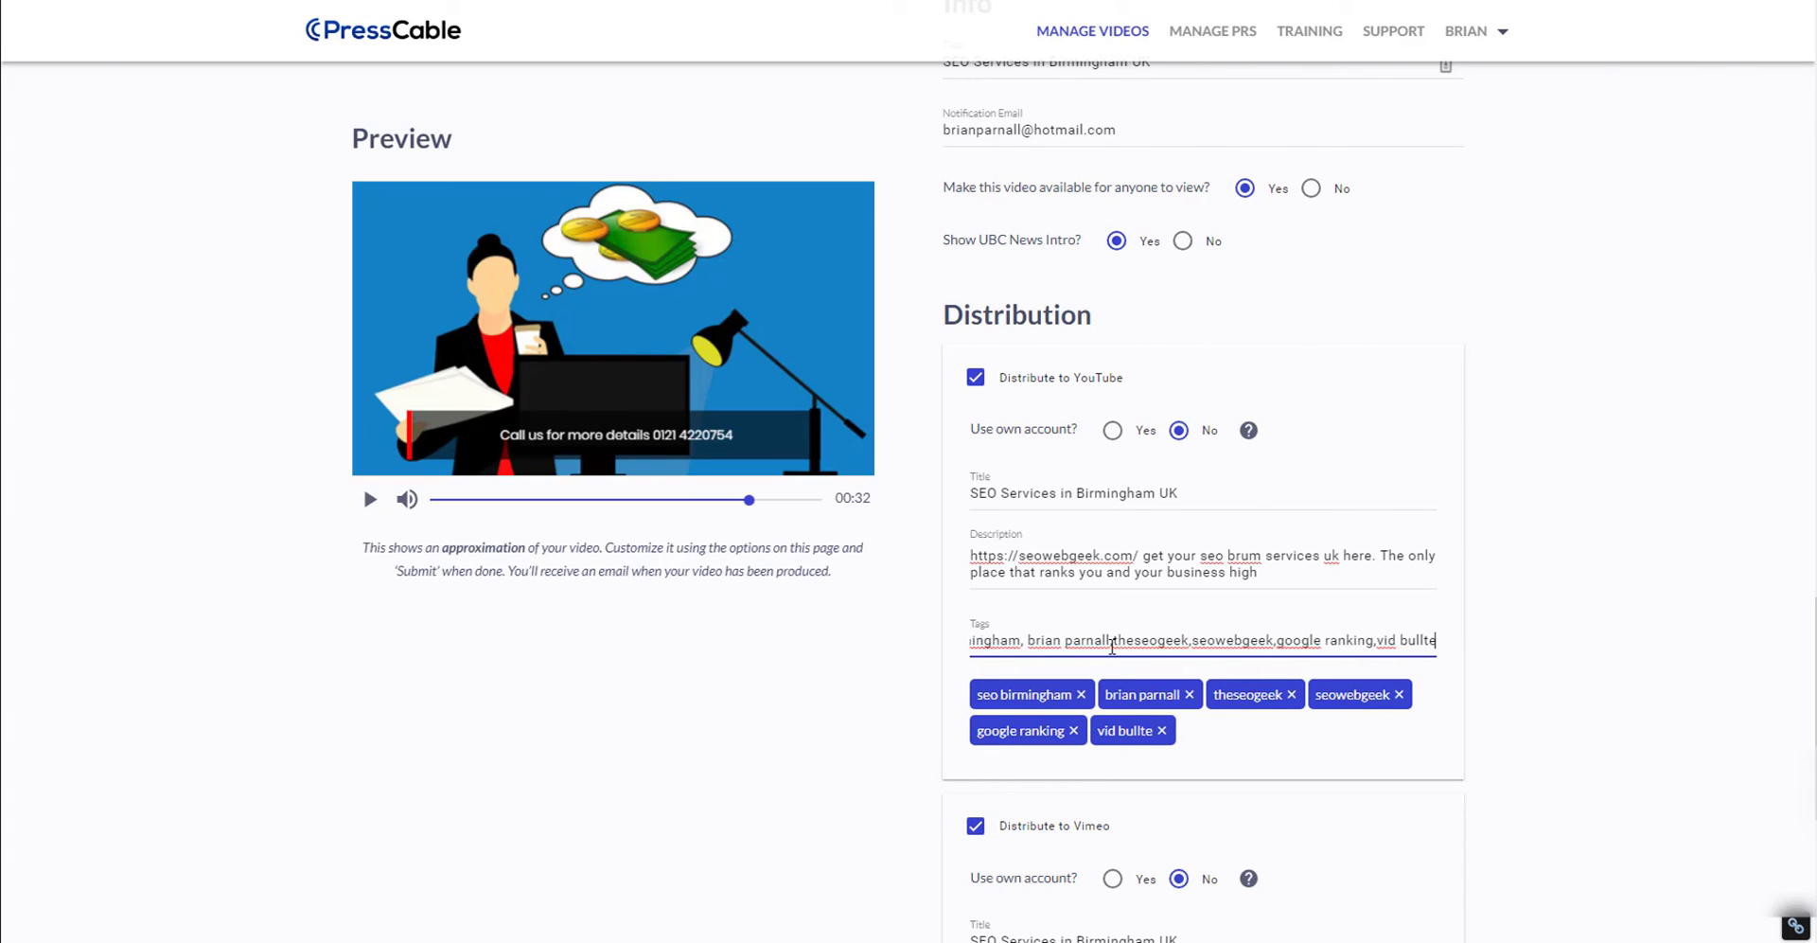
key("BackSpace")
type("et ")
type("demo")
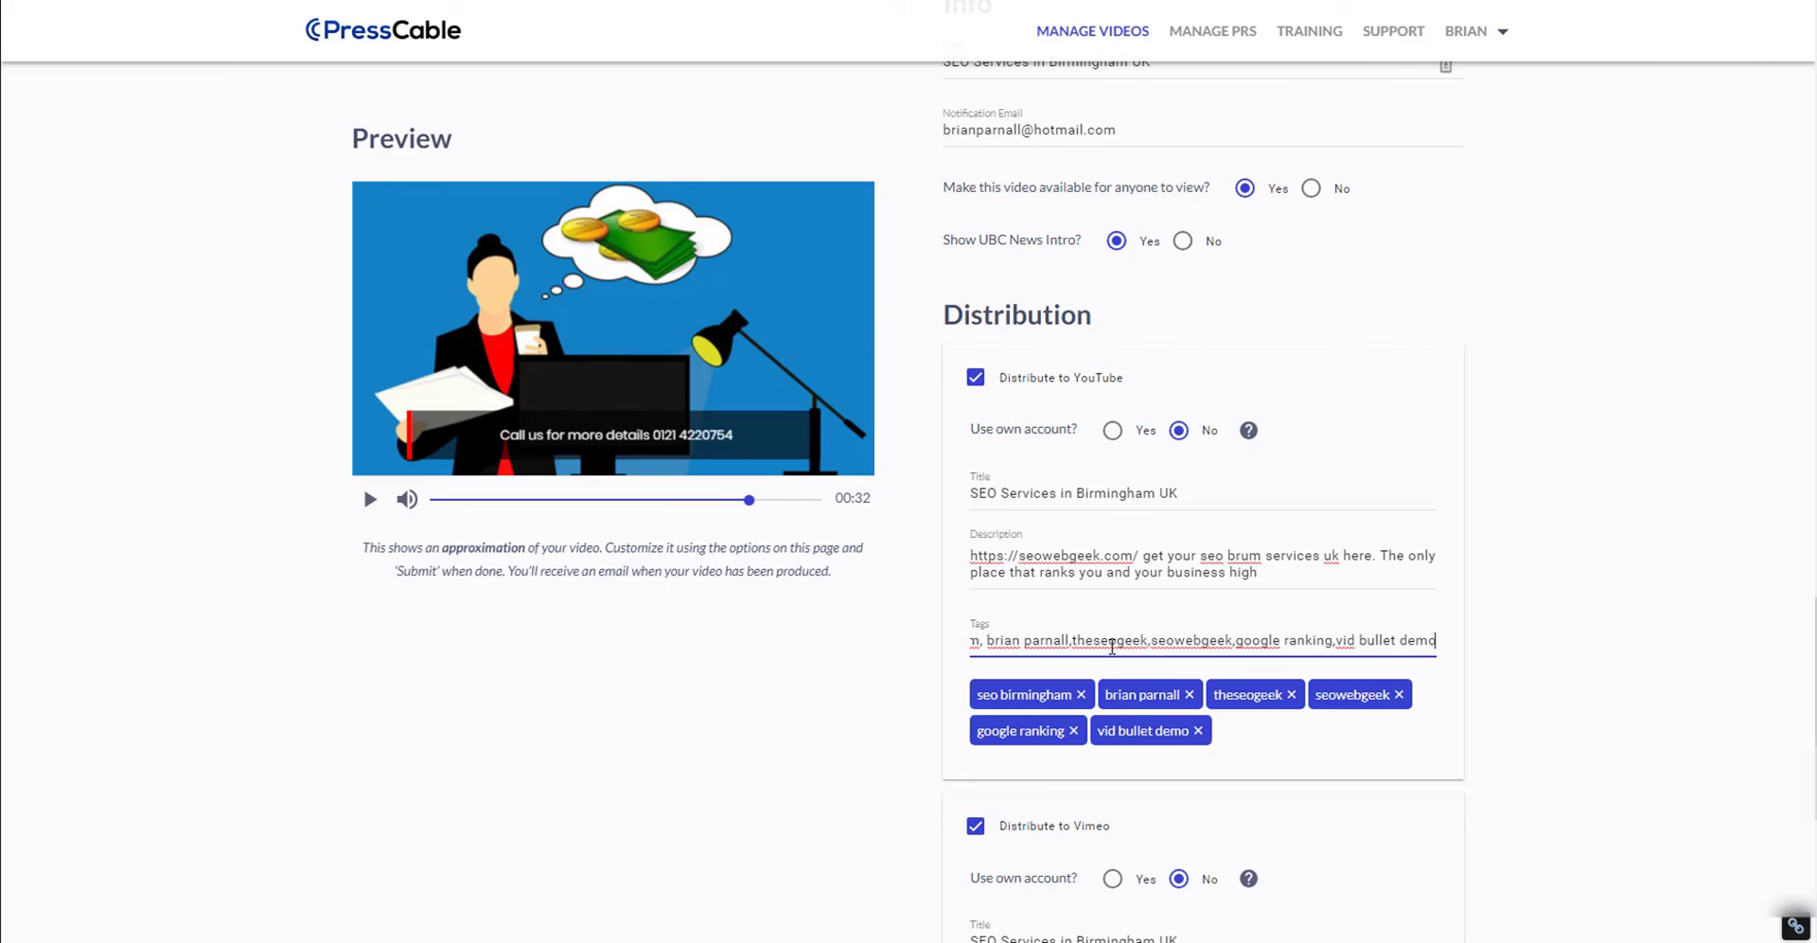
key("ctrl+a")
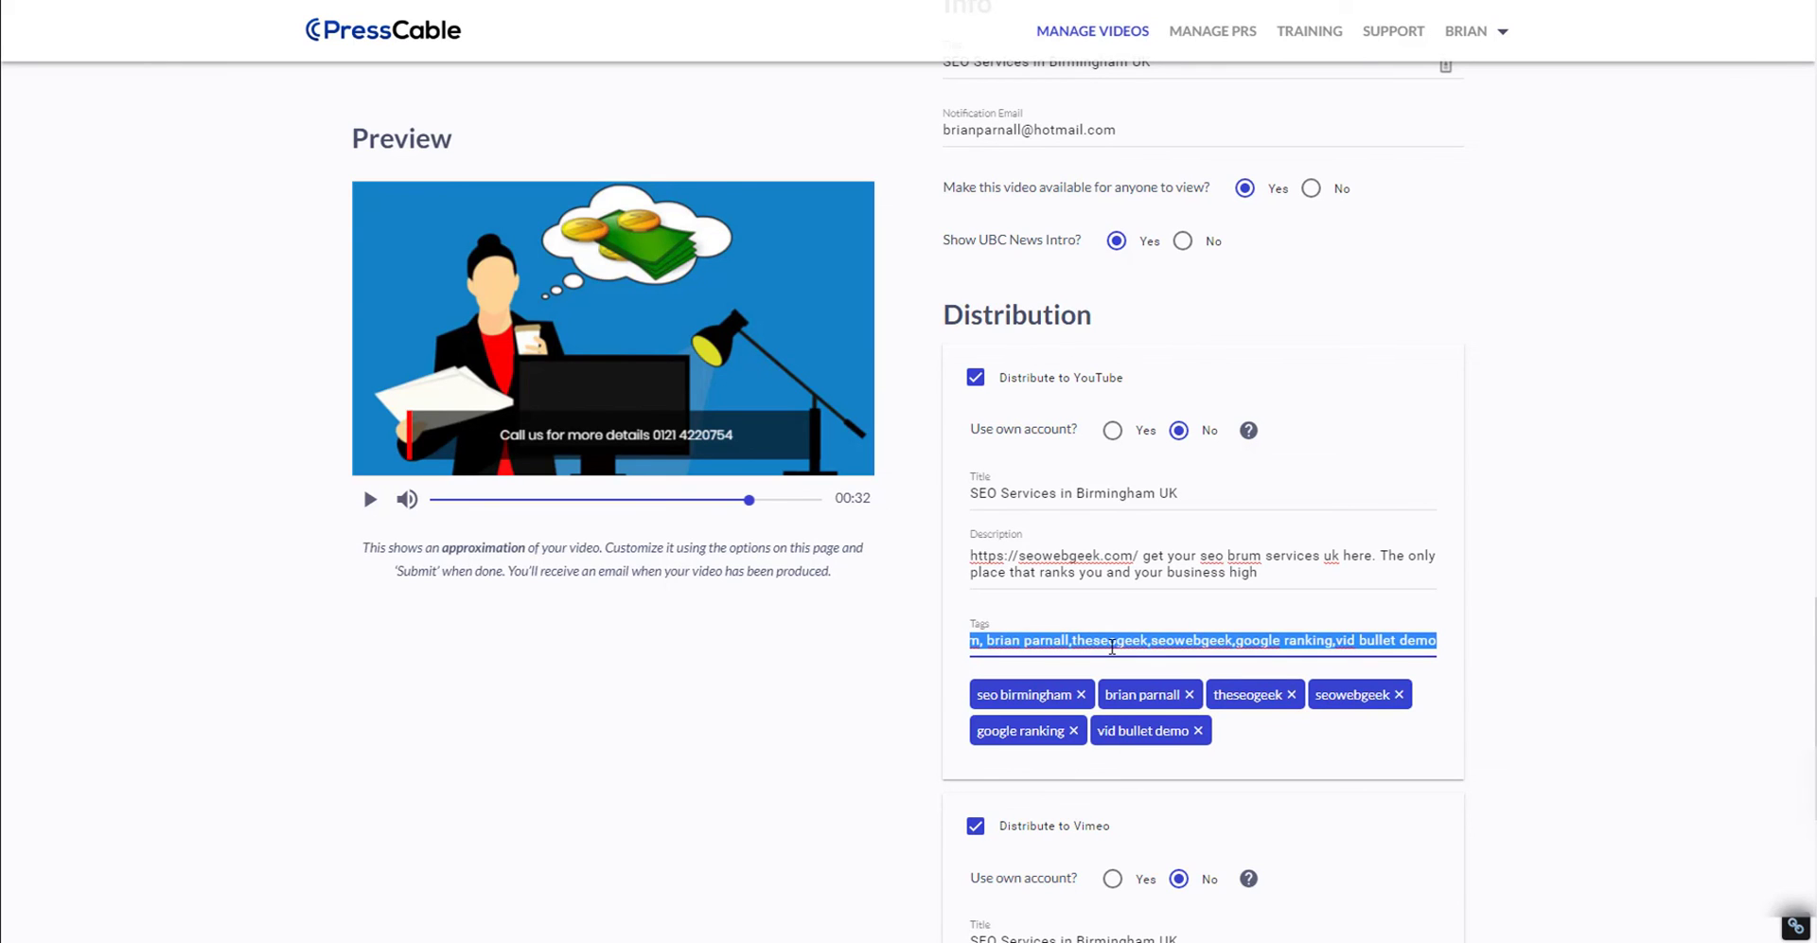
scroll(1115, 644, "down", 4)
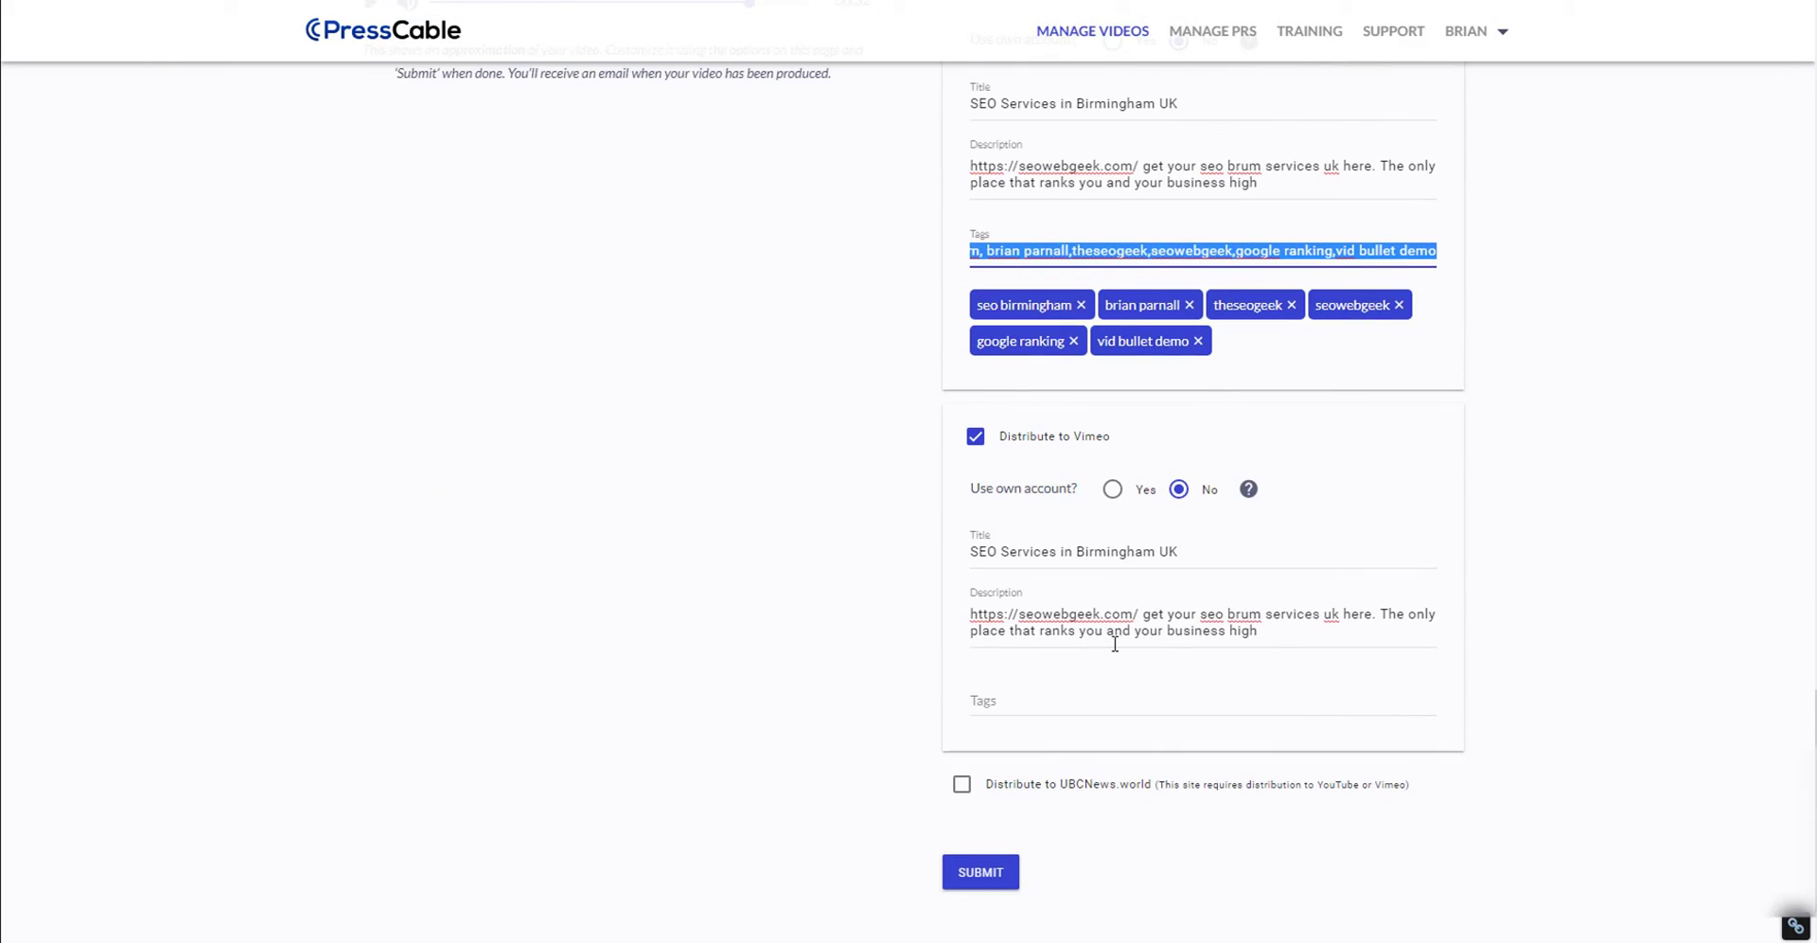
Paste the six copied YouTube tags, seo birmingham through vid bullet demo, into the Vimeo tags
left_click(1096, 700)
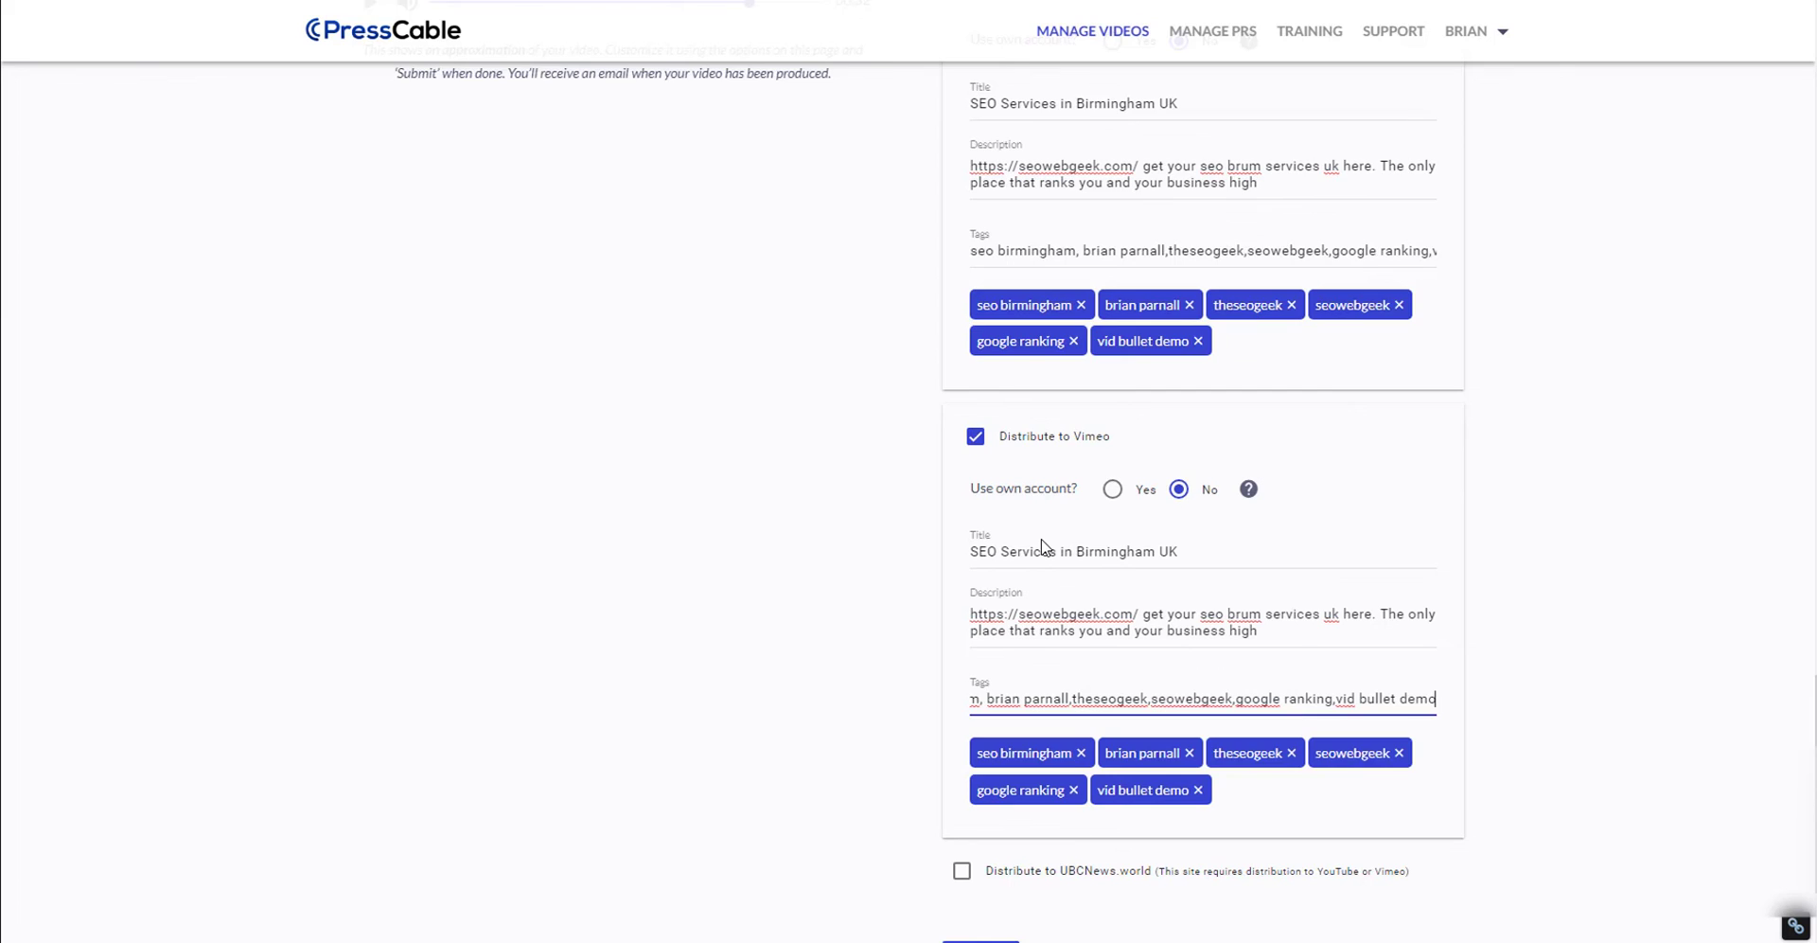
scroll(1041, 546, "up", 2)
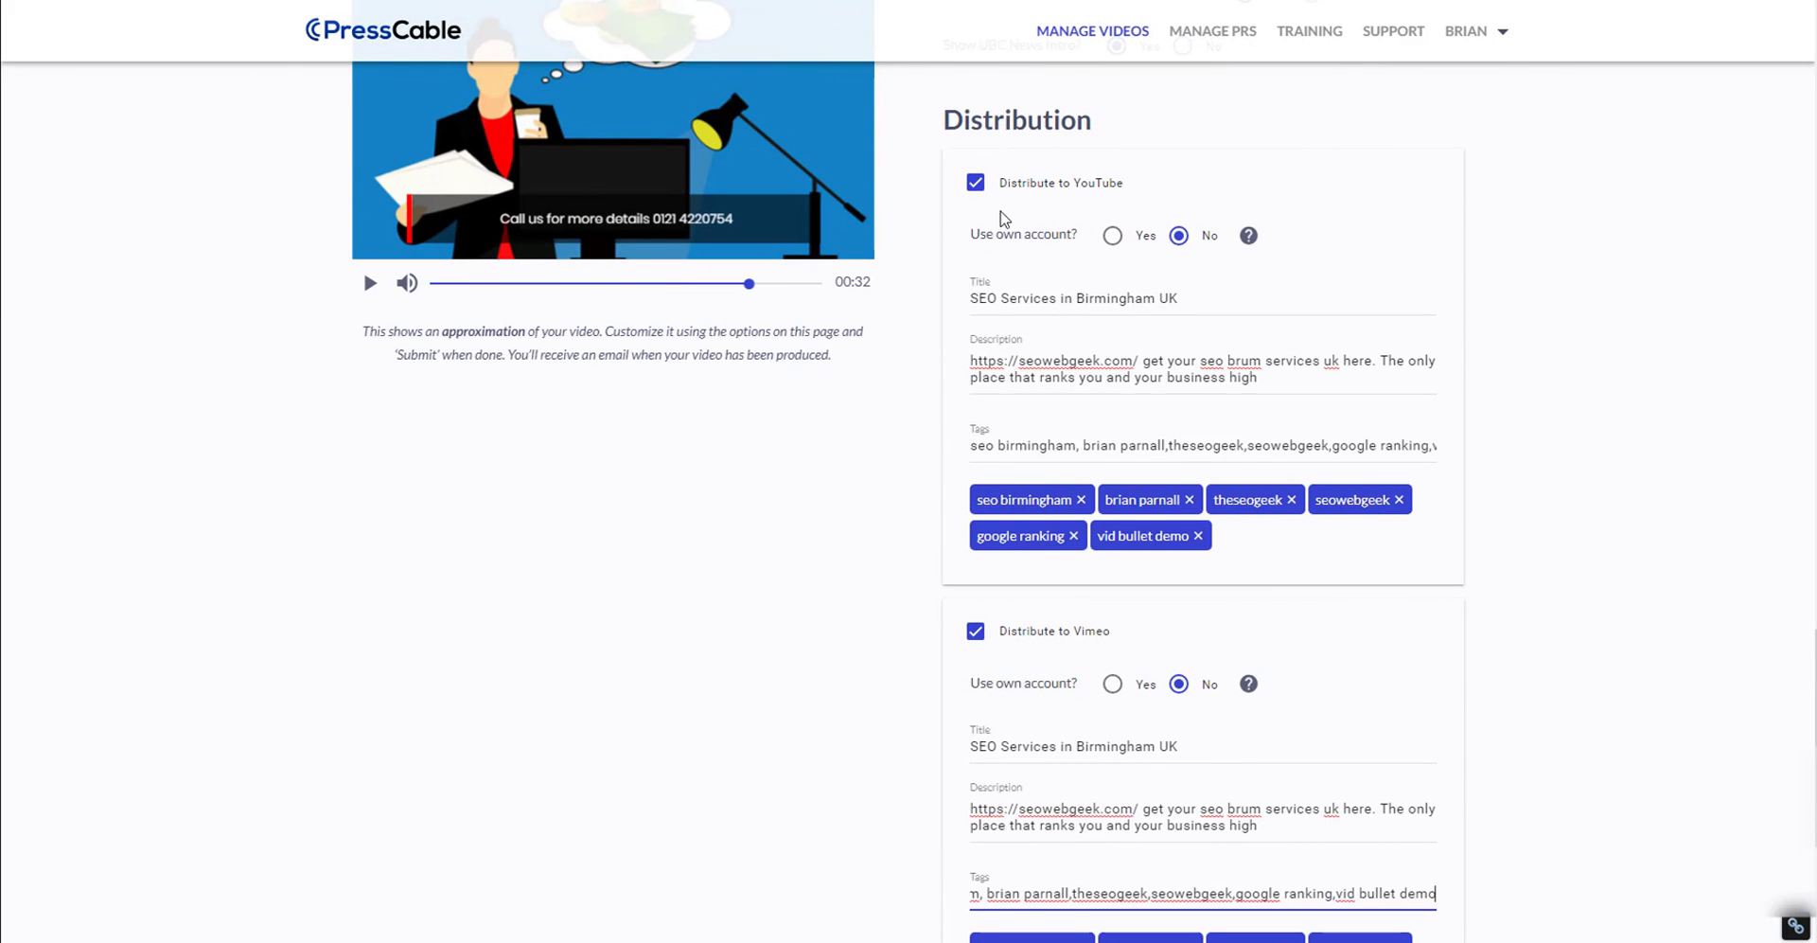
scroll(1013, 567, "down", 3)
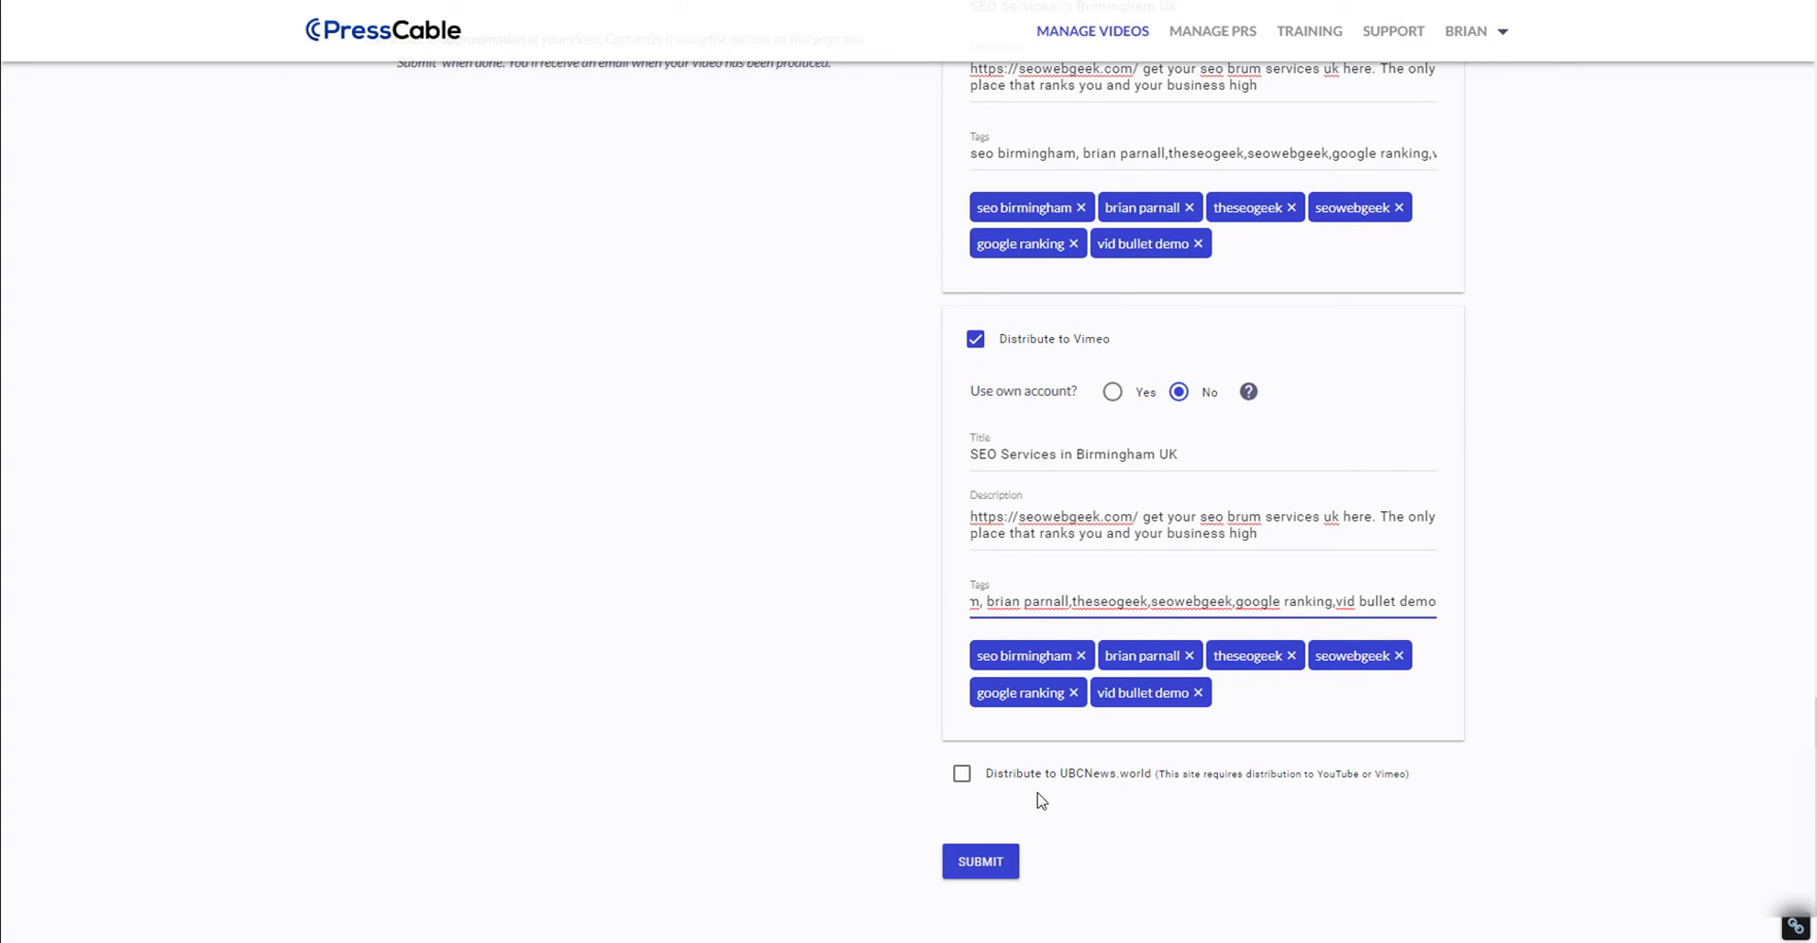
Enable distribution to UBCNews.world and copy the Vimeo seowebgeek.com description into its description
left_click(961, 773)
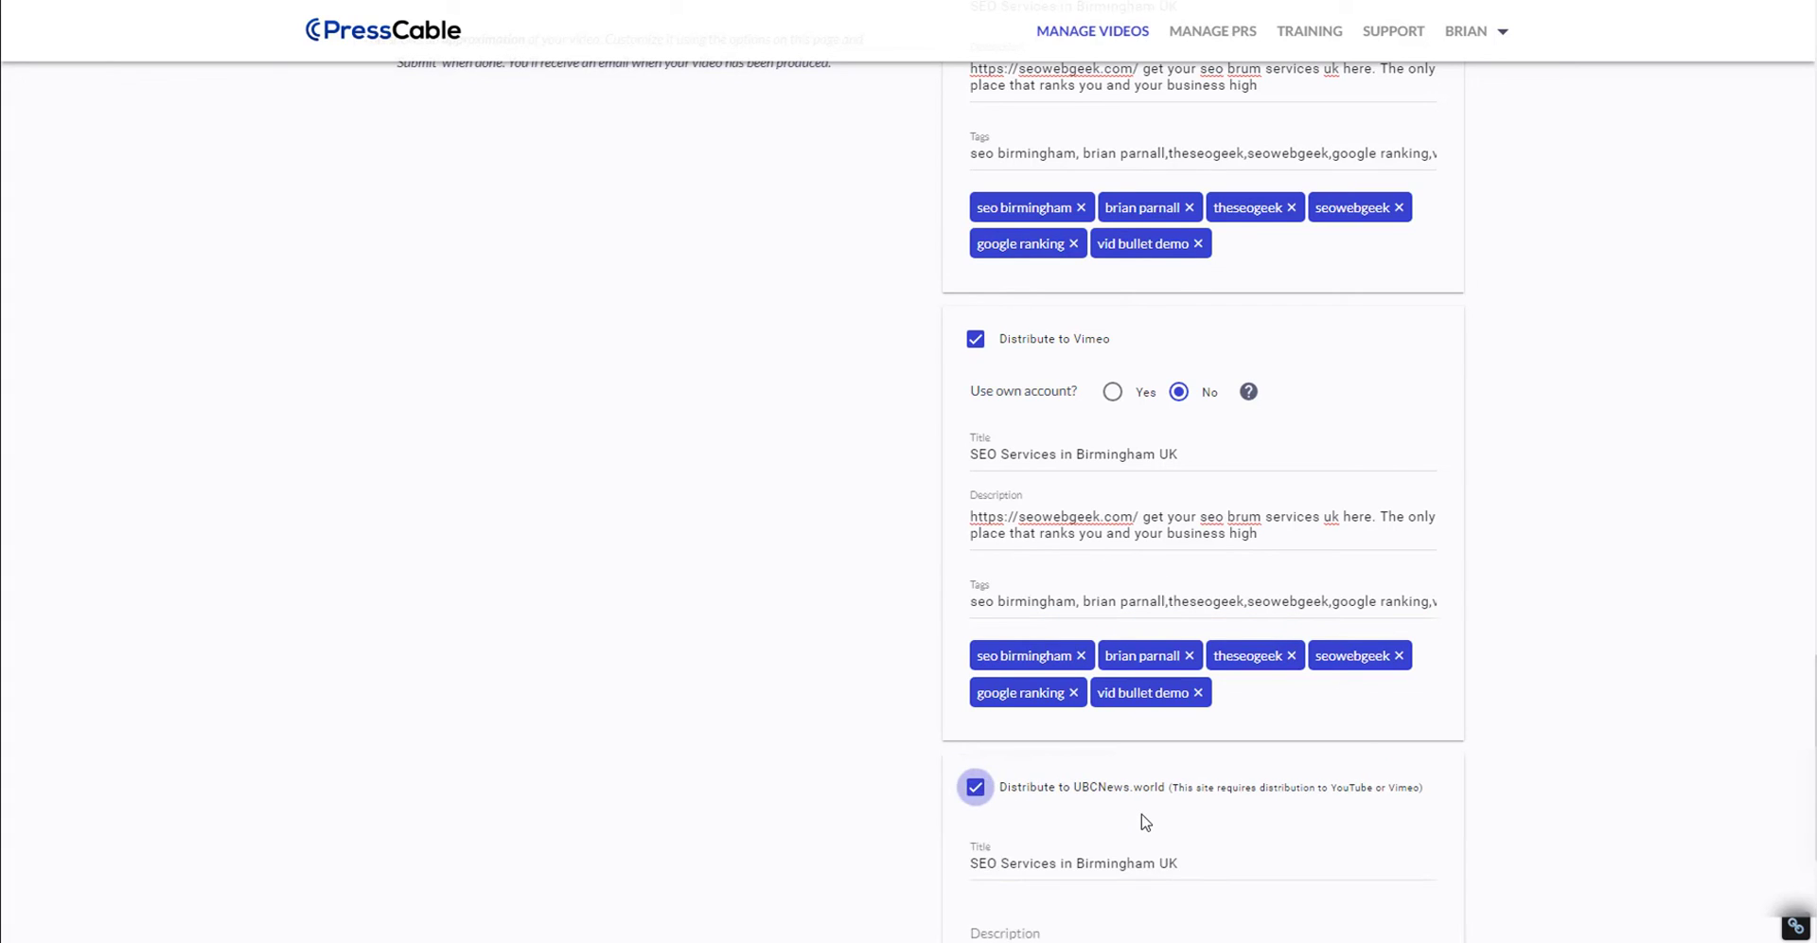
scroll(1143, 821, "down", 3)
left_click(1093, 634)
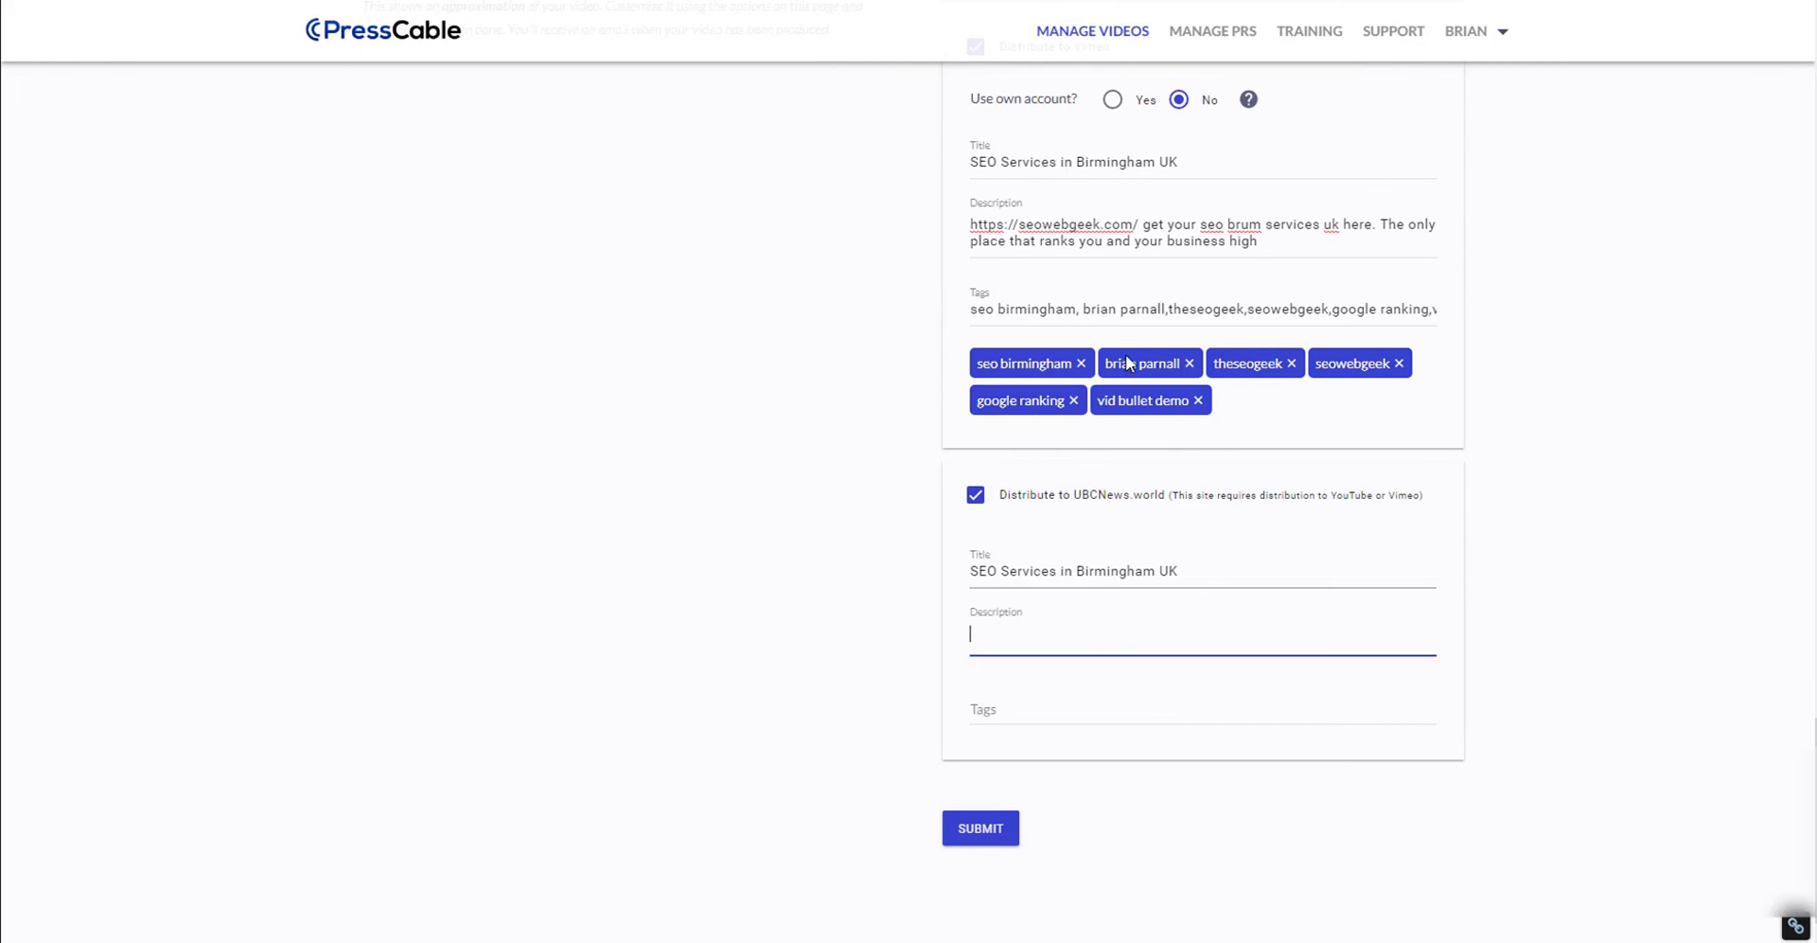
scroll(1126, 349, "up", 1)
left_click(1292, 345)
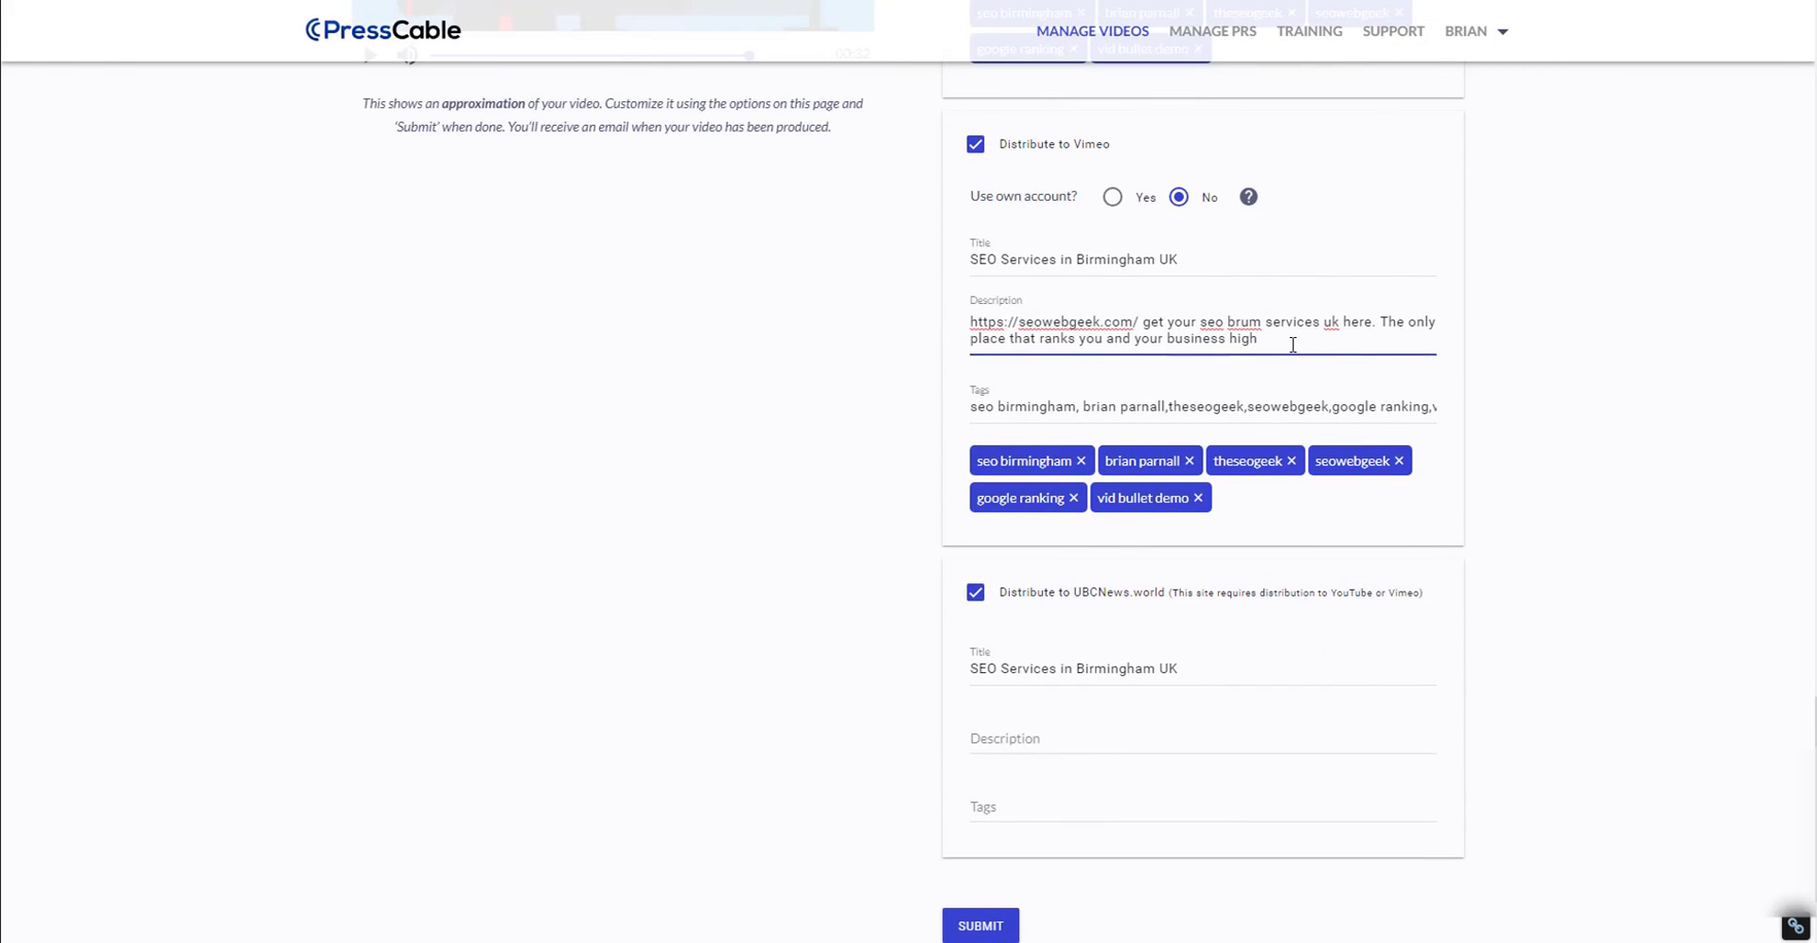
key("ctrl+a")
key("ctrl+c")
left_click(1120, 737)
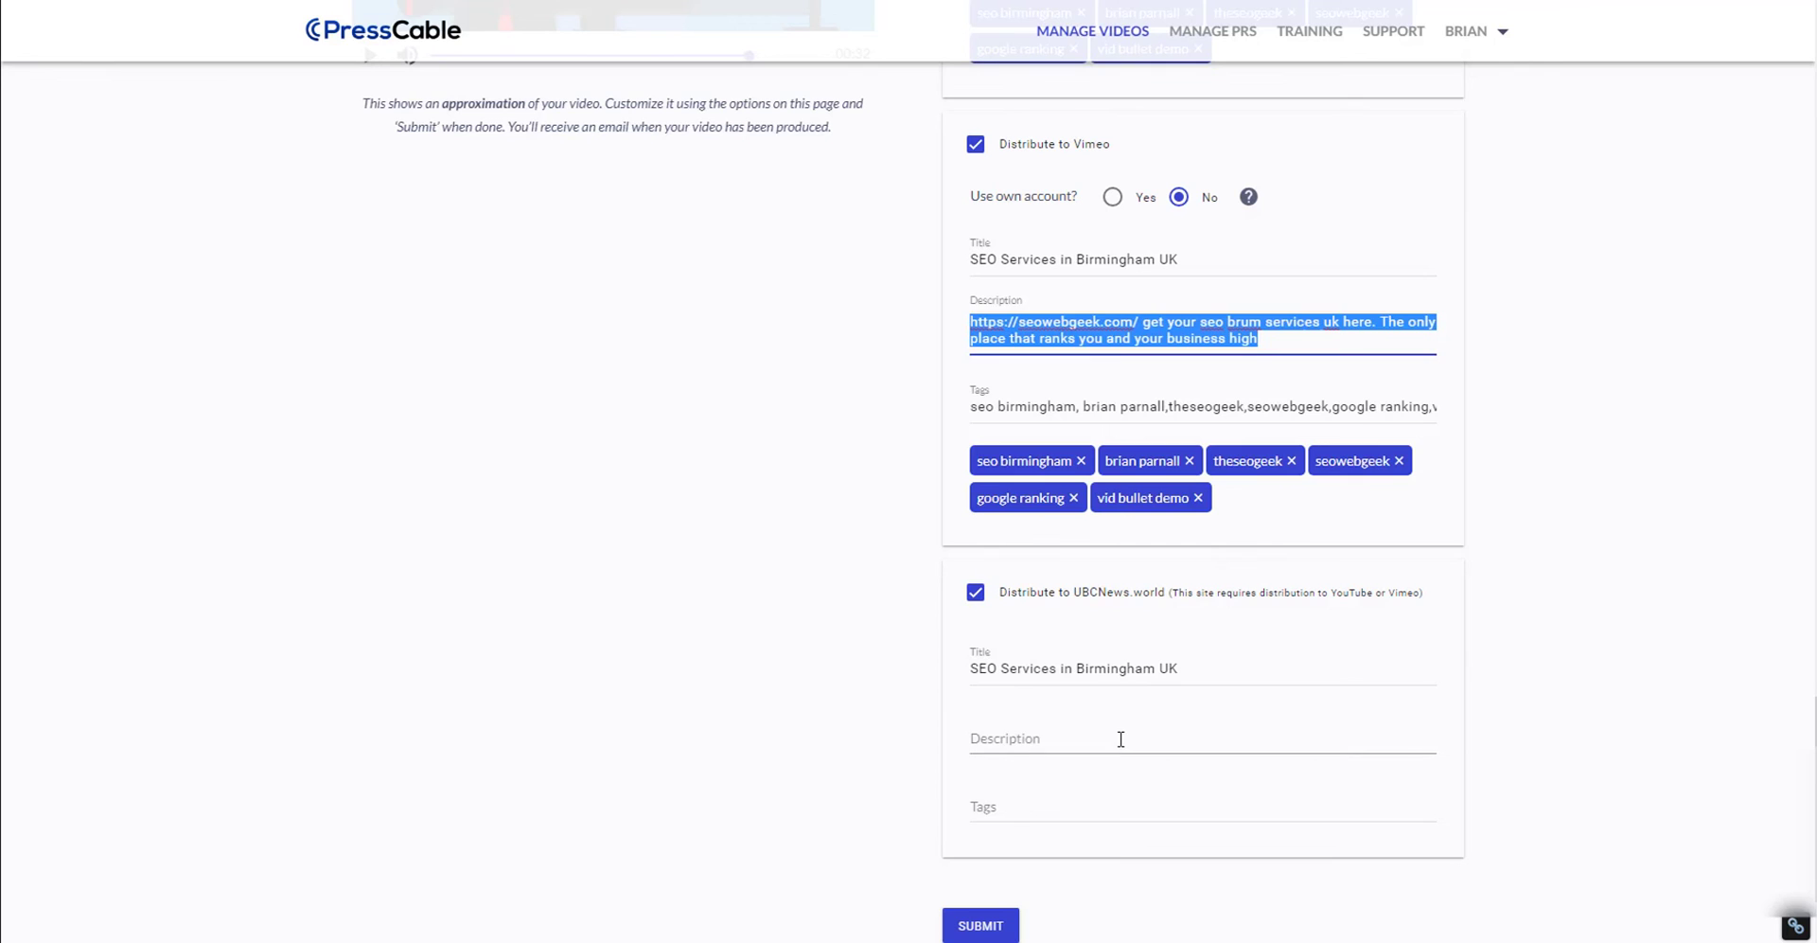
key("ctrl+v")
Paste the six-tag list from clipboard history into the UBCNews.world tags
left_click(1107, 816)
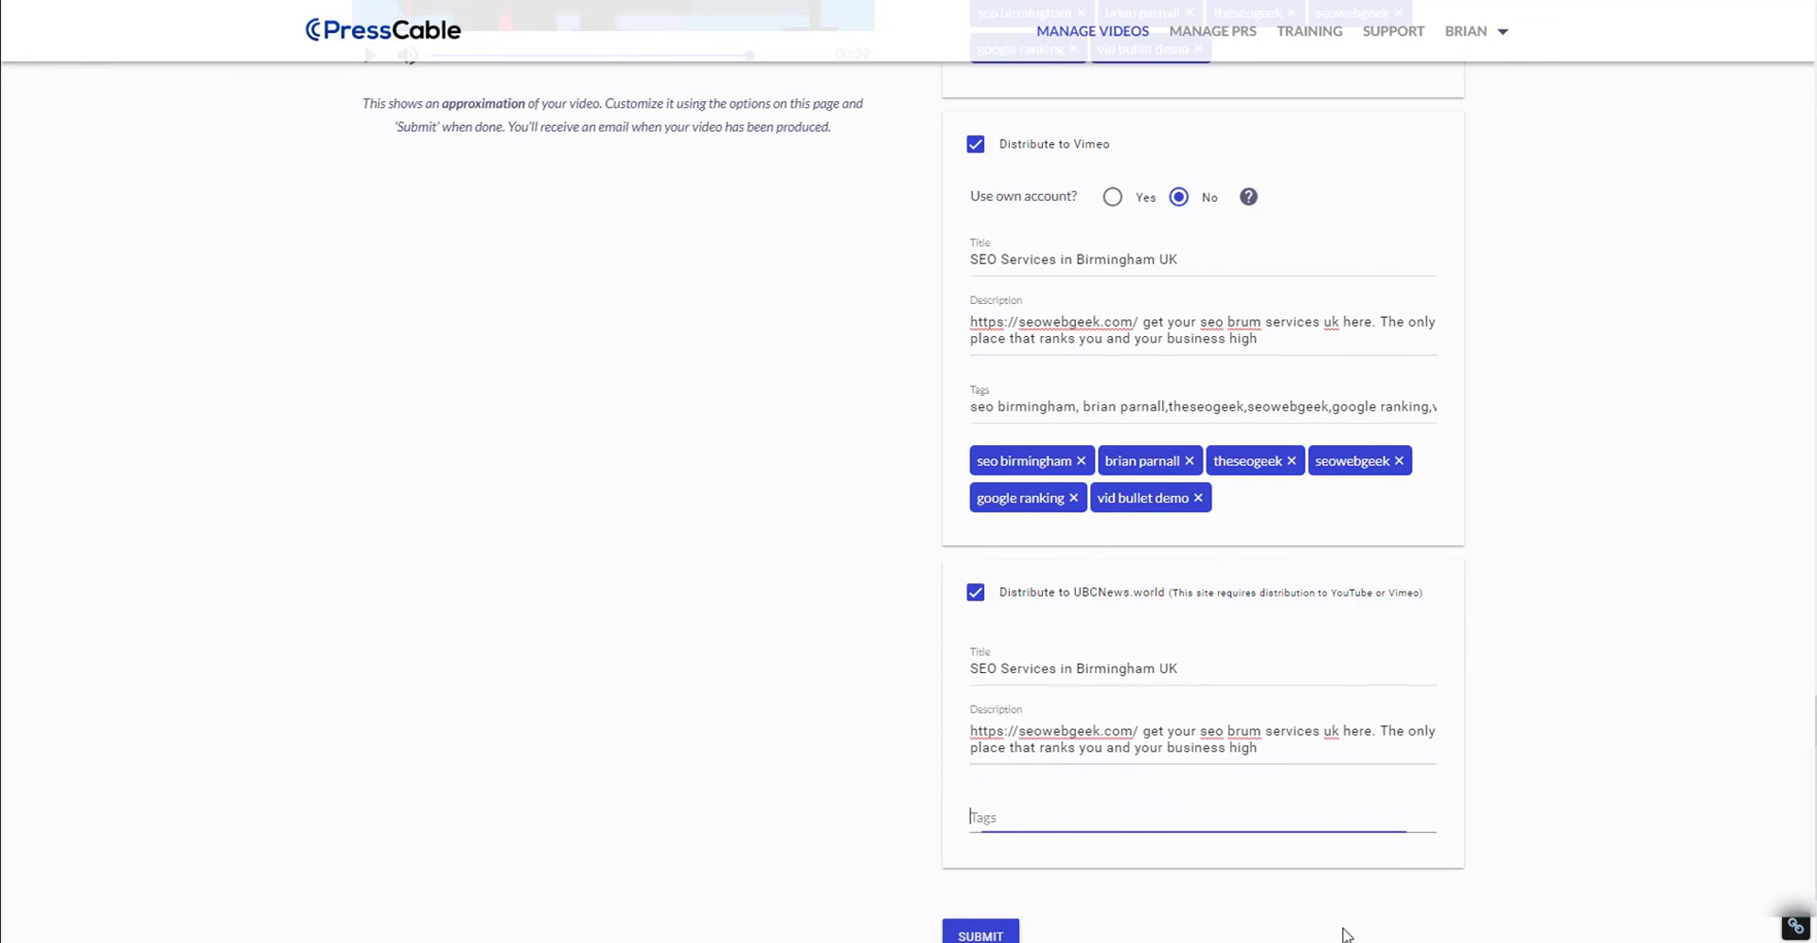
key("ctrl+grave")
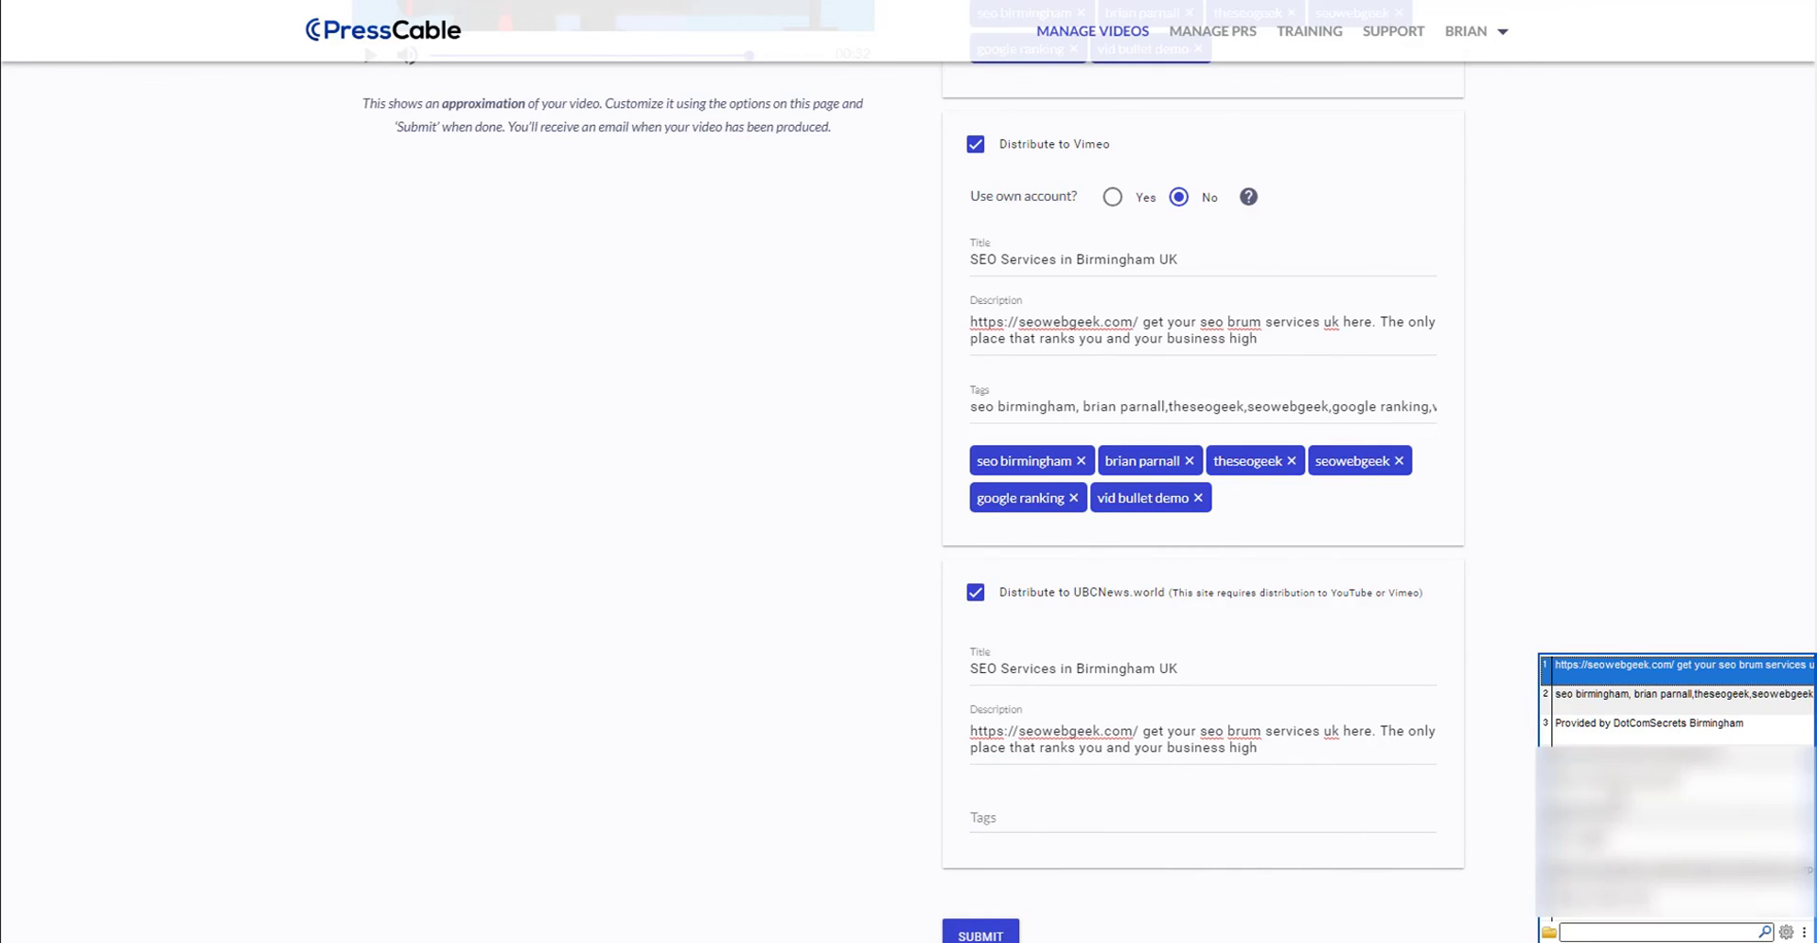
left_click(1624, 705)
double_click(1625, 705)
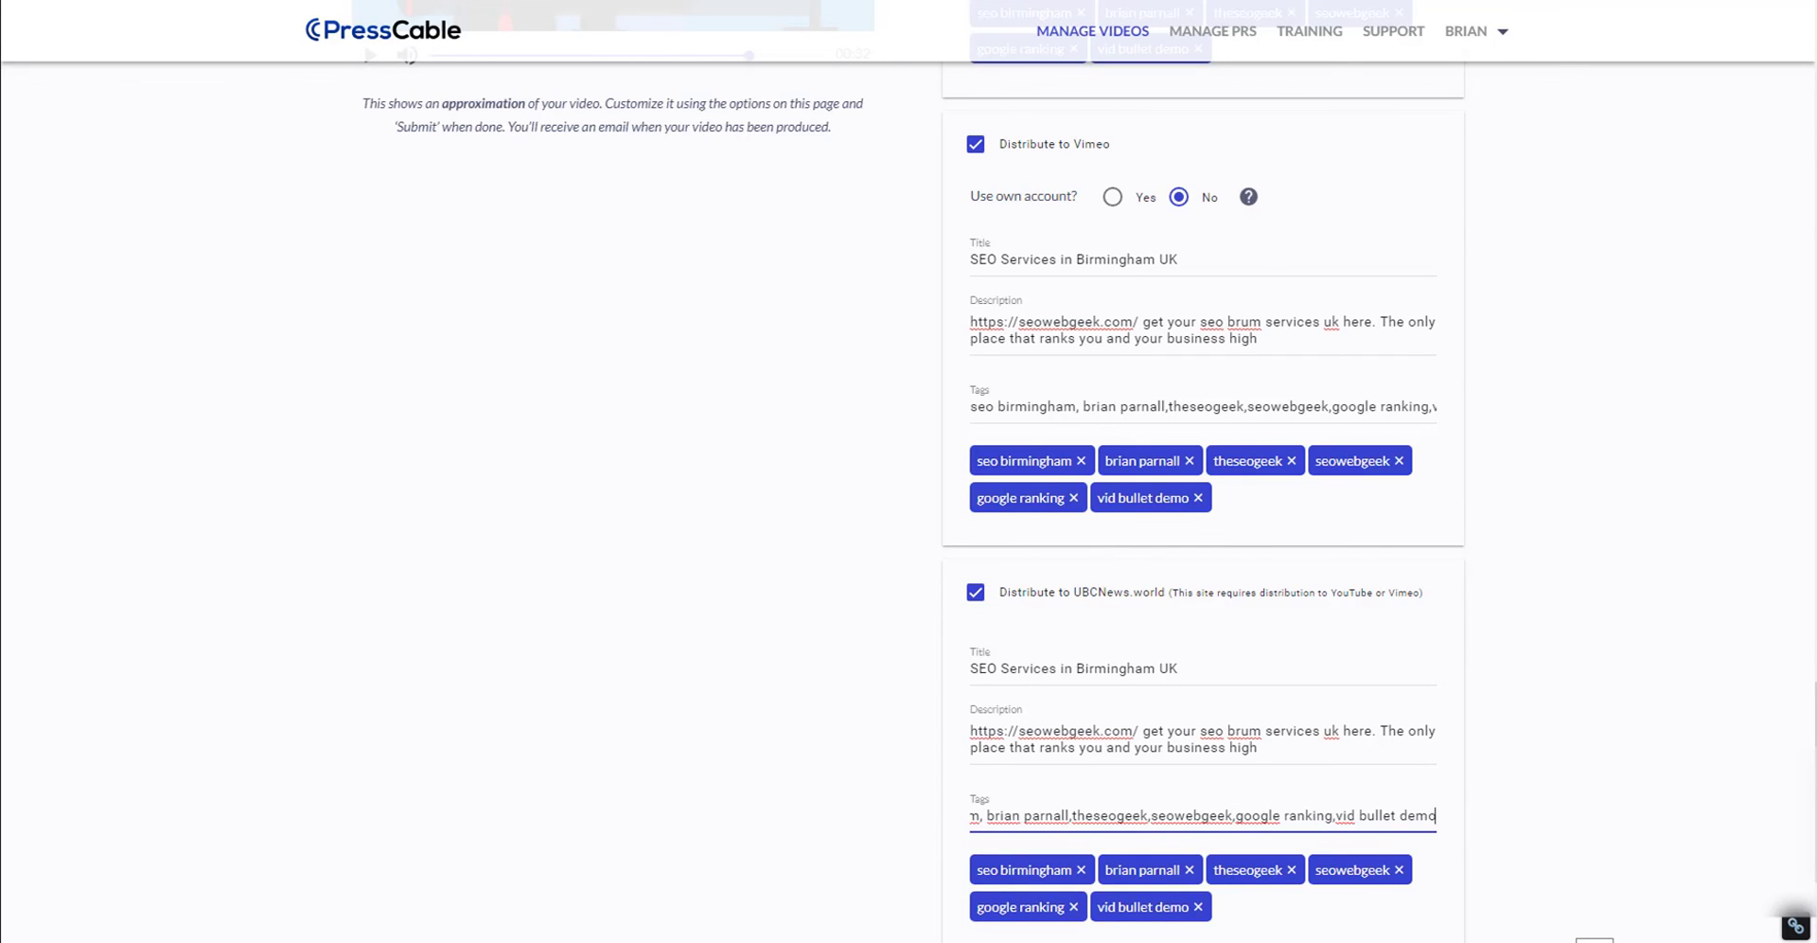
key("ctrl+grave")
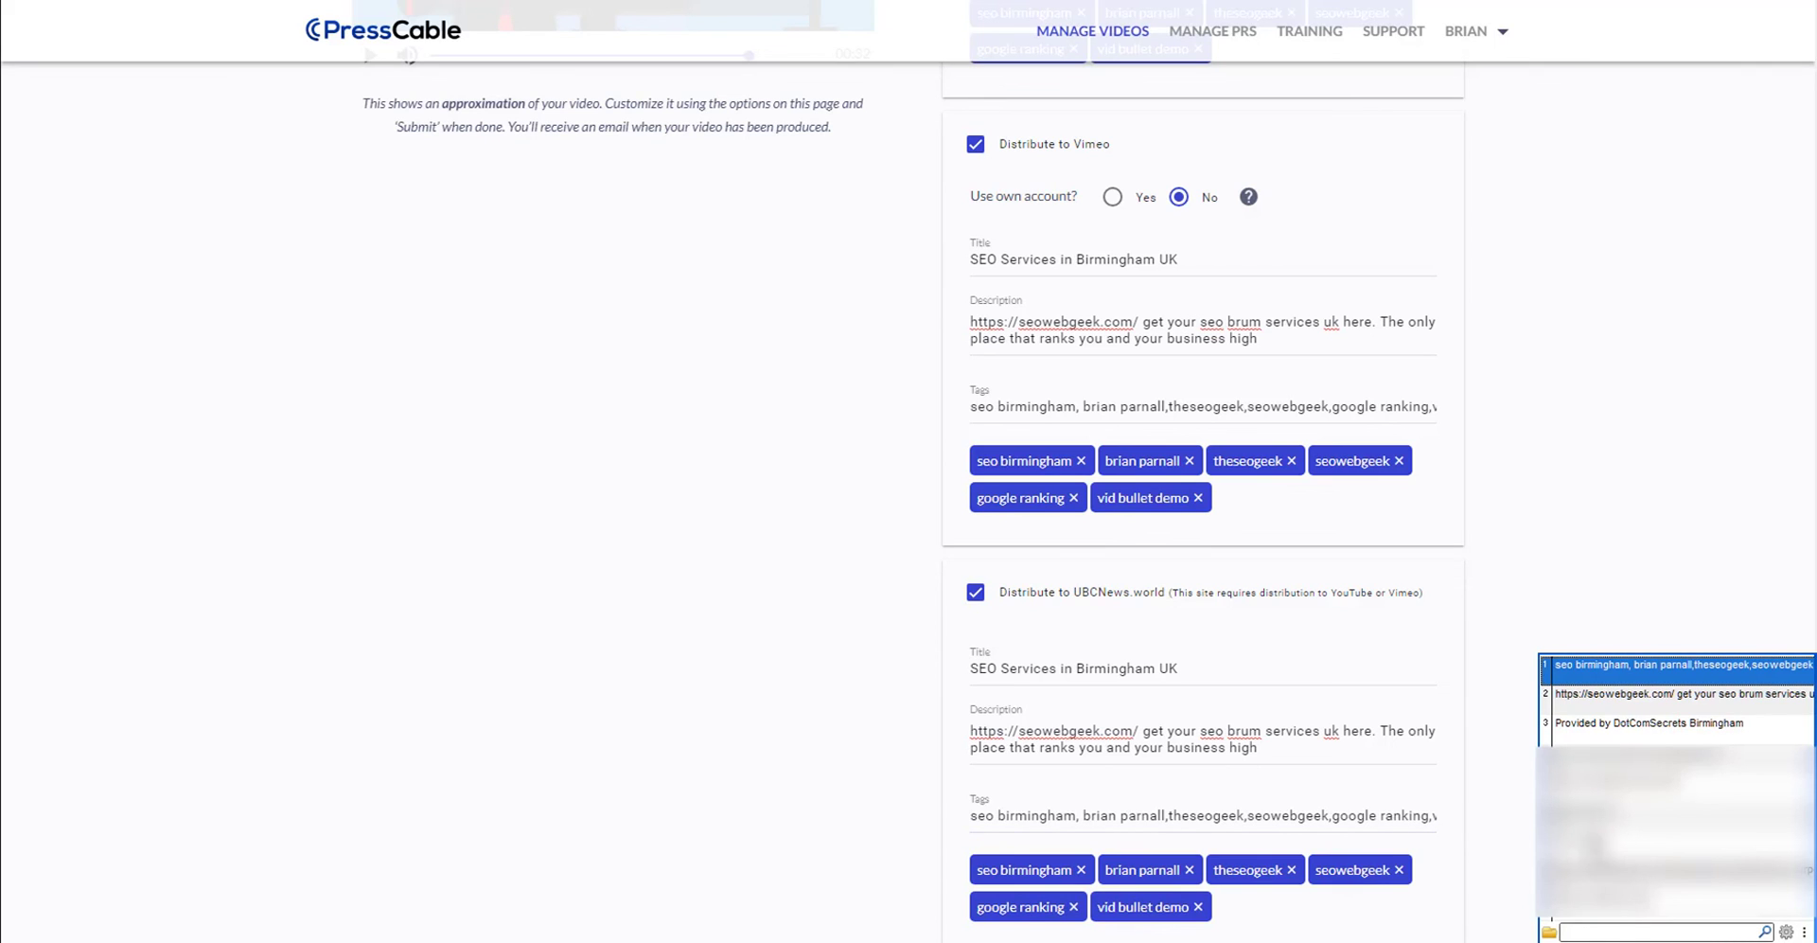
left_click(1507, 931)
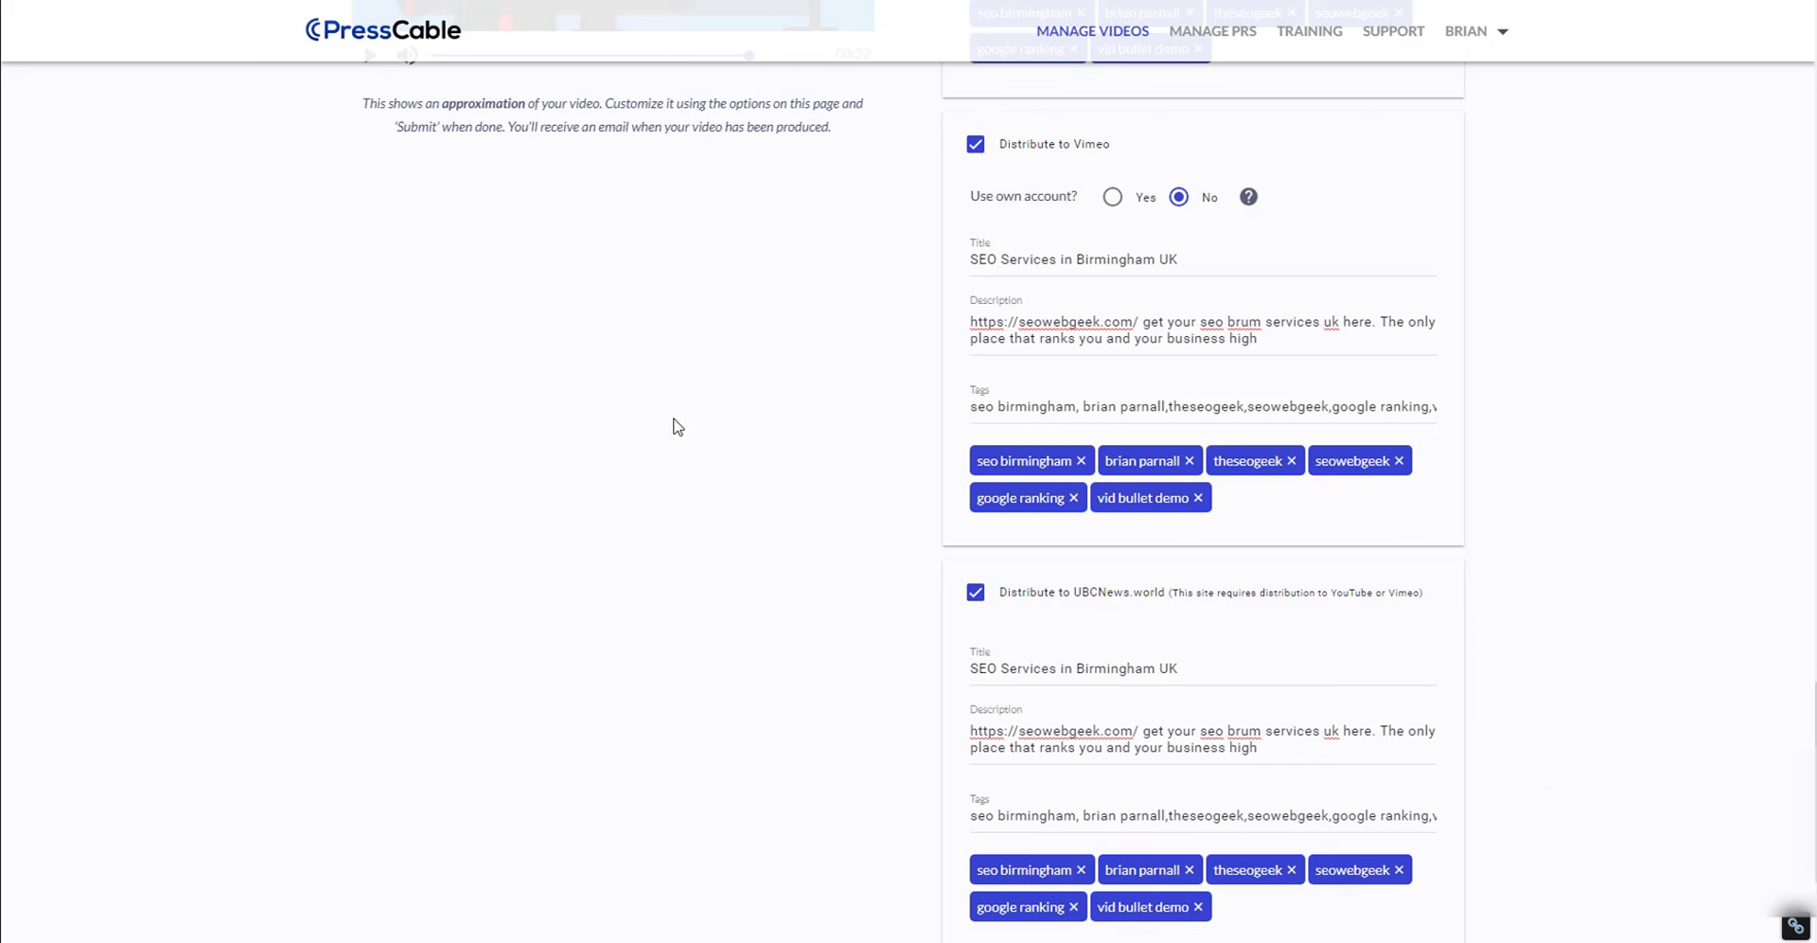
scroll(906, 593, "down", 1)
Submit the video request and confirm the community guidelines so it is saved
scroll(906, 593, "down", 2)
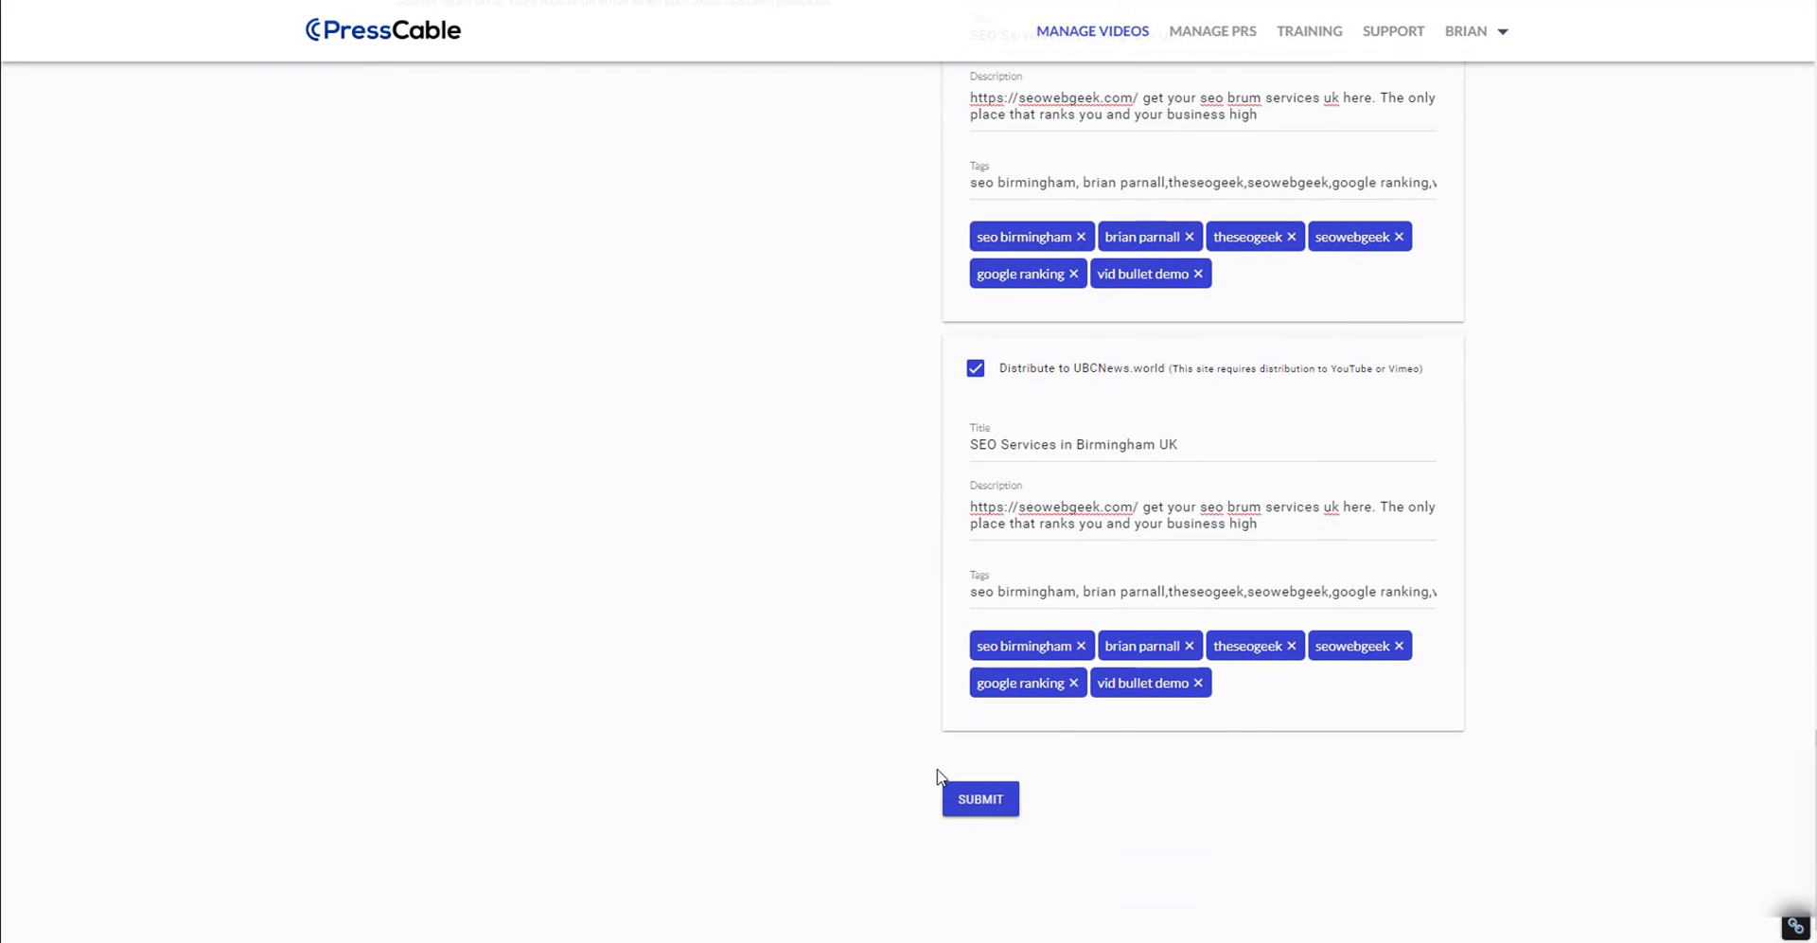
left_click(984, 808)
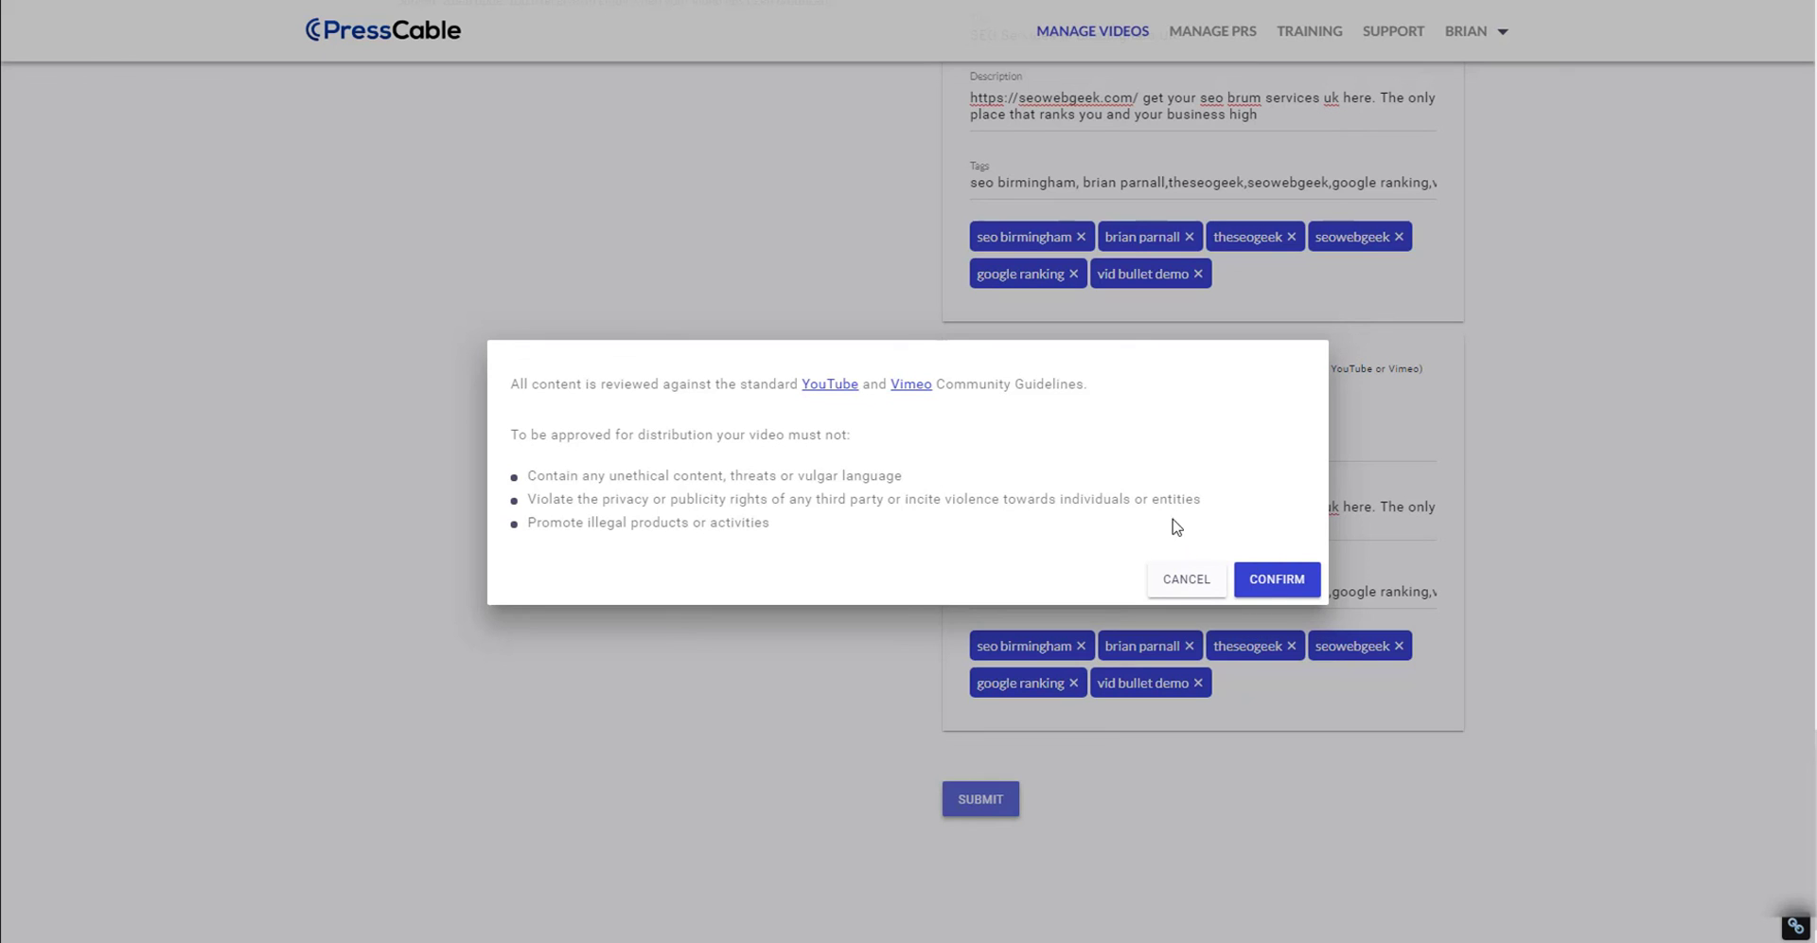
left_click(1269, 580)
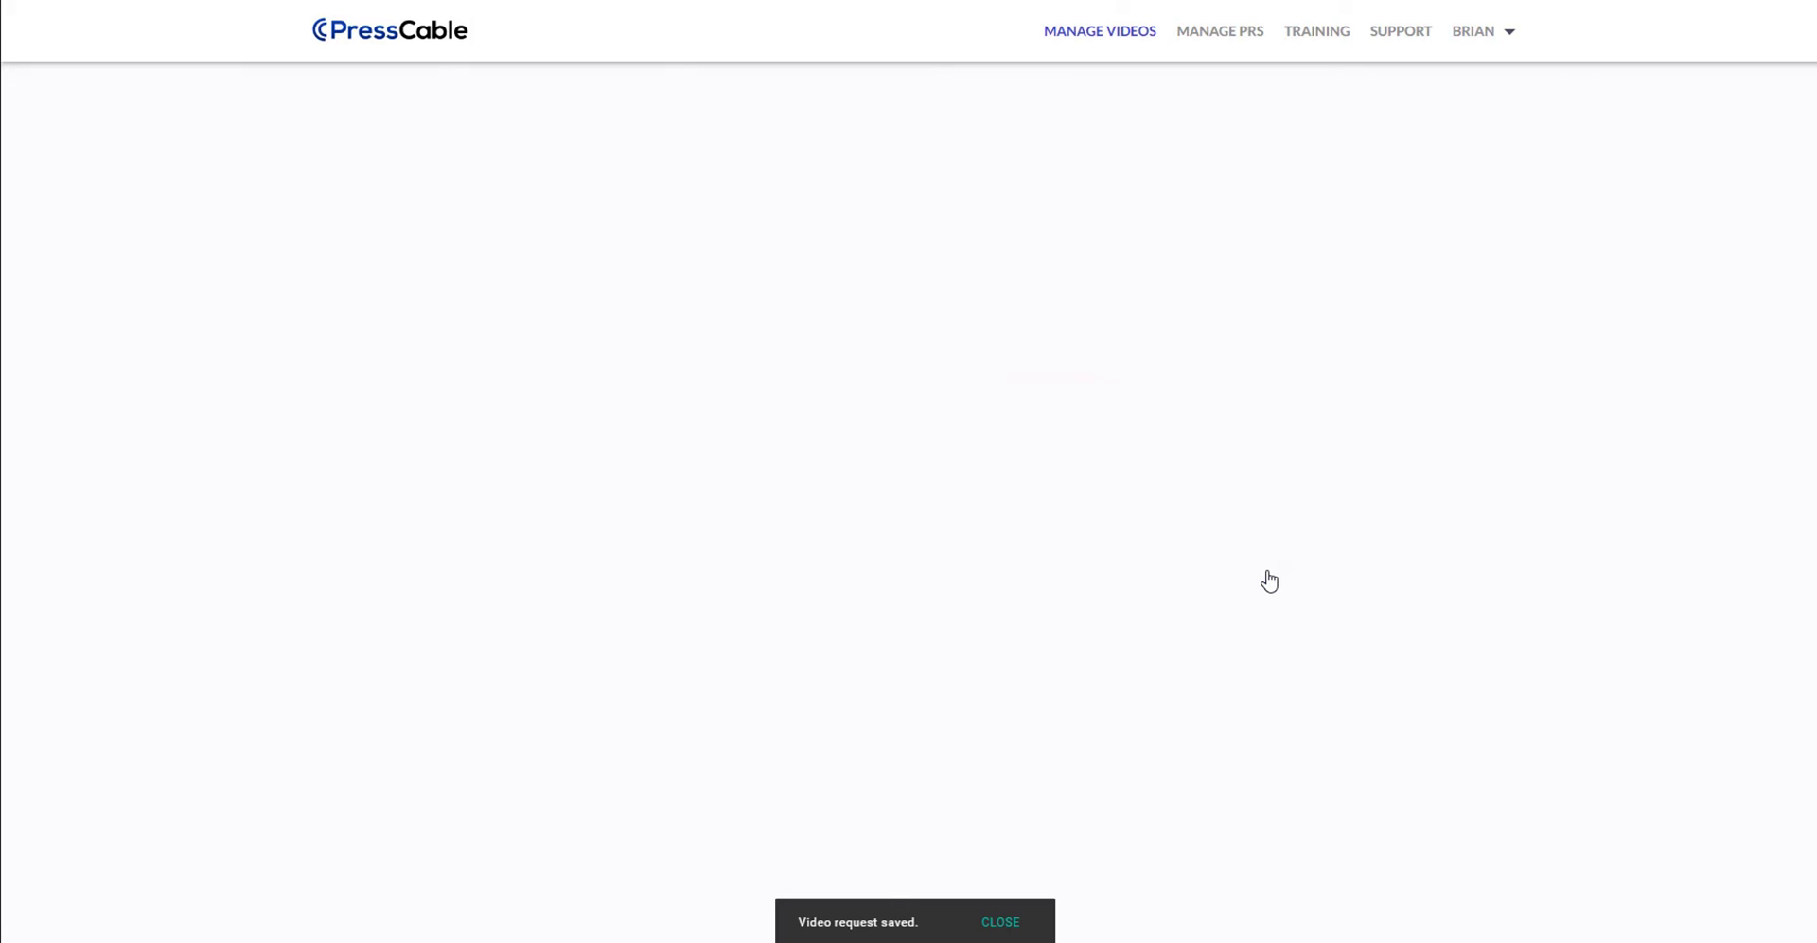